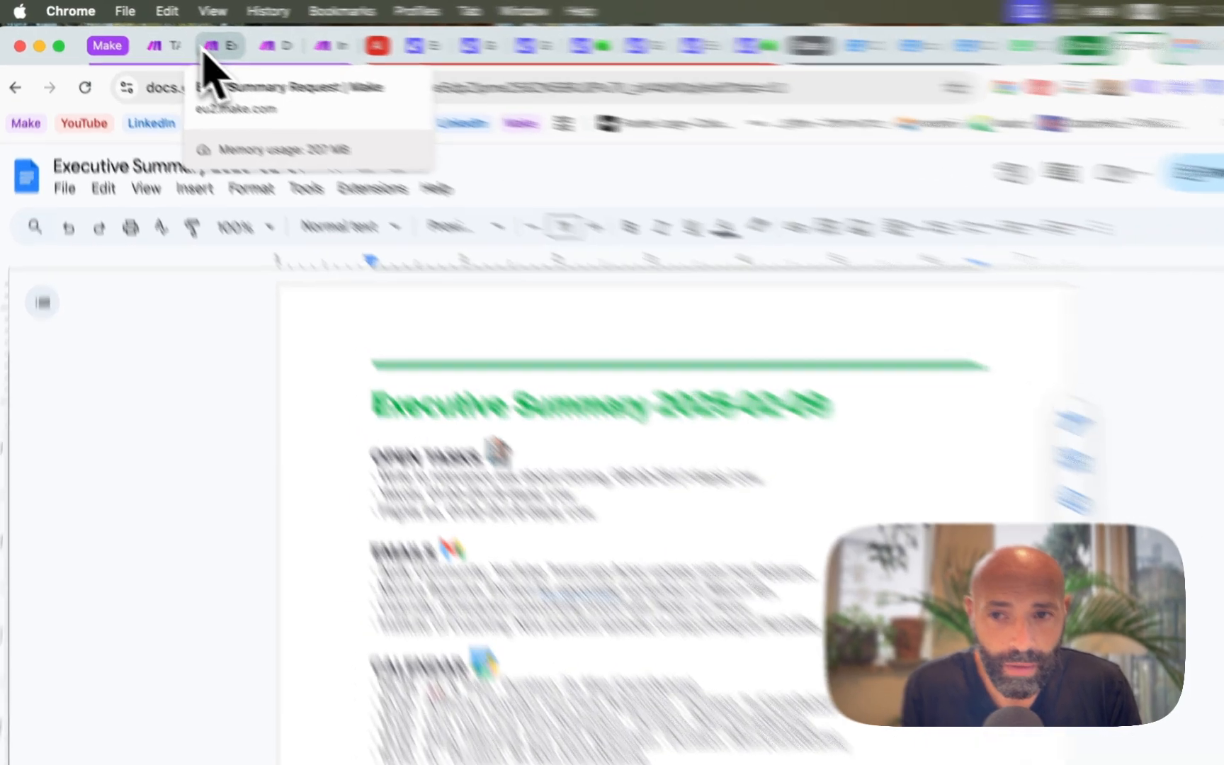
# Step: Switch to the Exec Summary Request scenario in Make, and from there to the daily executive summary diagram in Figma
pyautogui.click(184, 44)
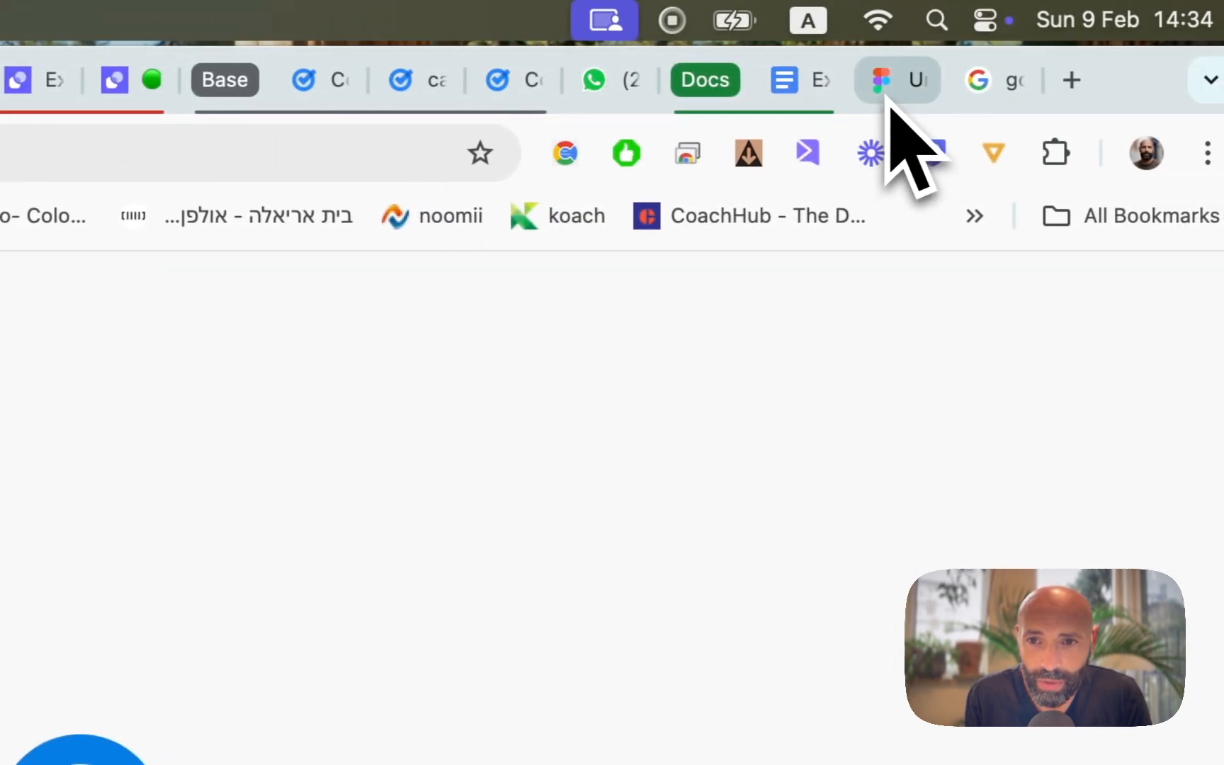
pyautogui.click(882, 92)
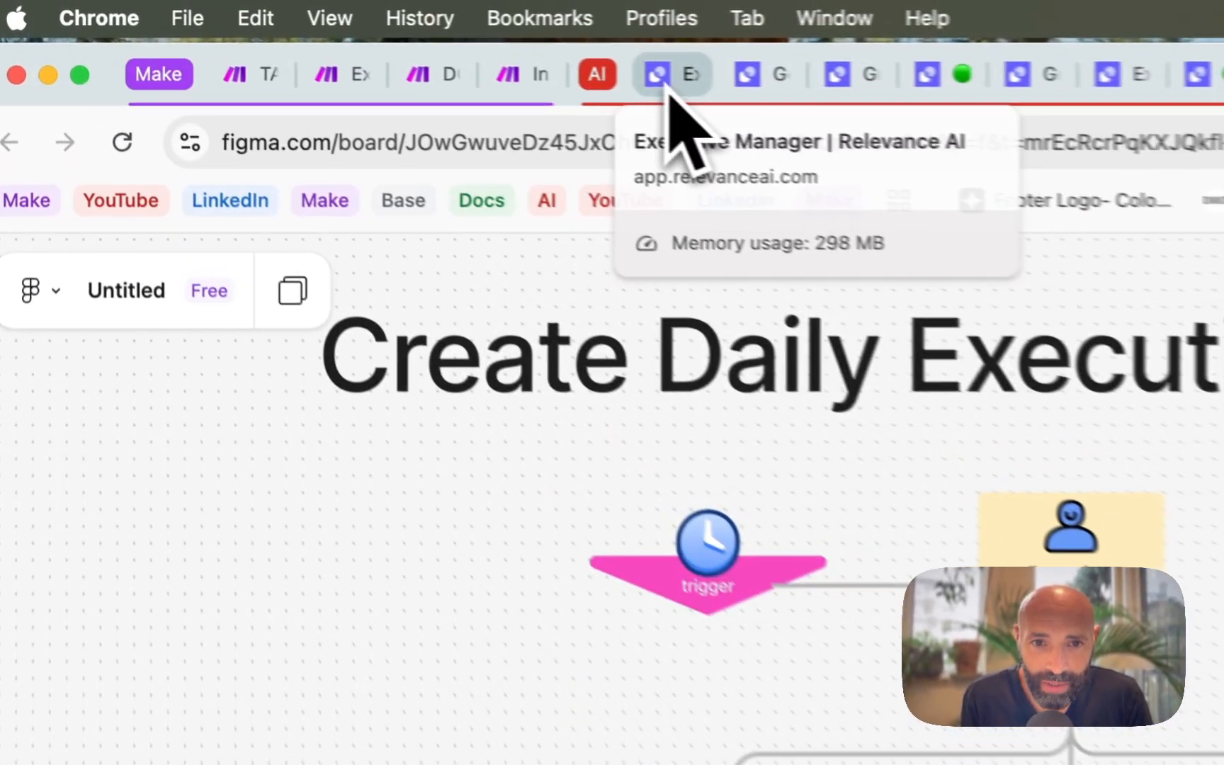
# Step: Open the Executive Manager agent in Relevance AI for editing and review the available triggers in its agent profile
pyautogui.click(374, 47)
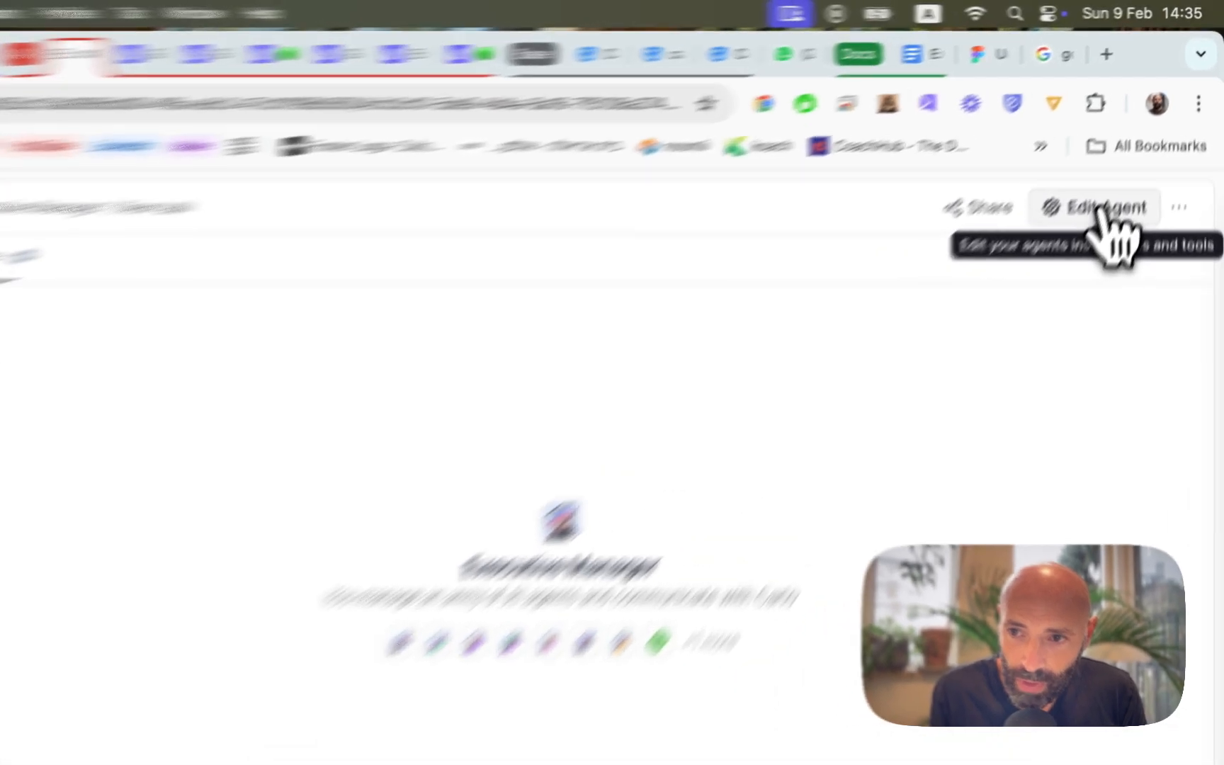
pyautogui.click(1133, 155)
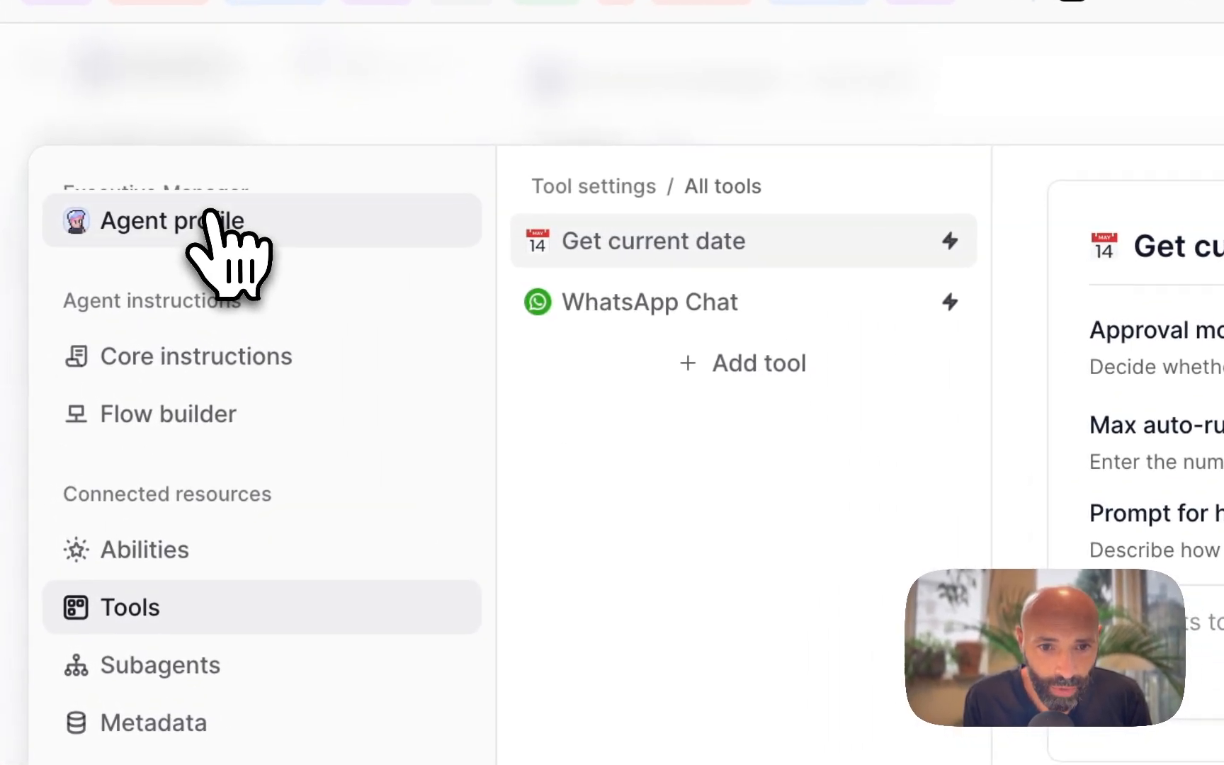
pyautogui.click(104, 222)
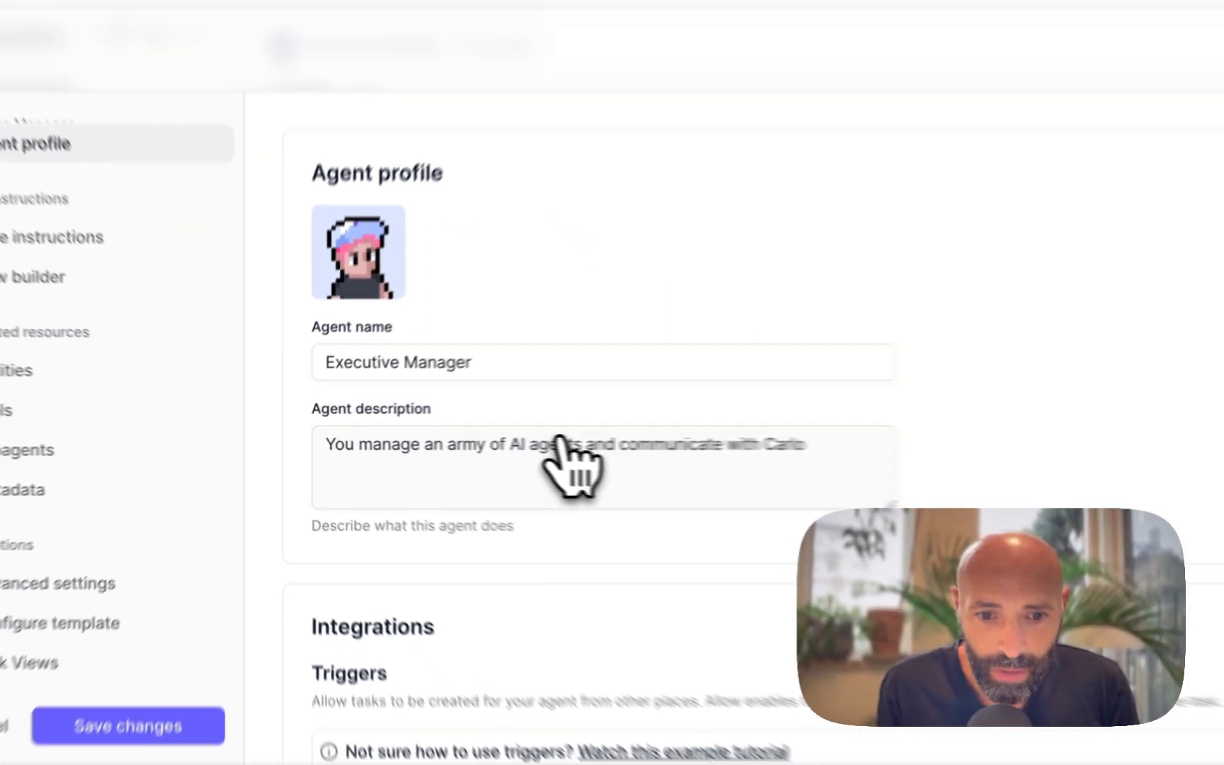
pyautogui.scroll(-3, 971, 687)
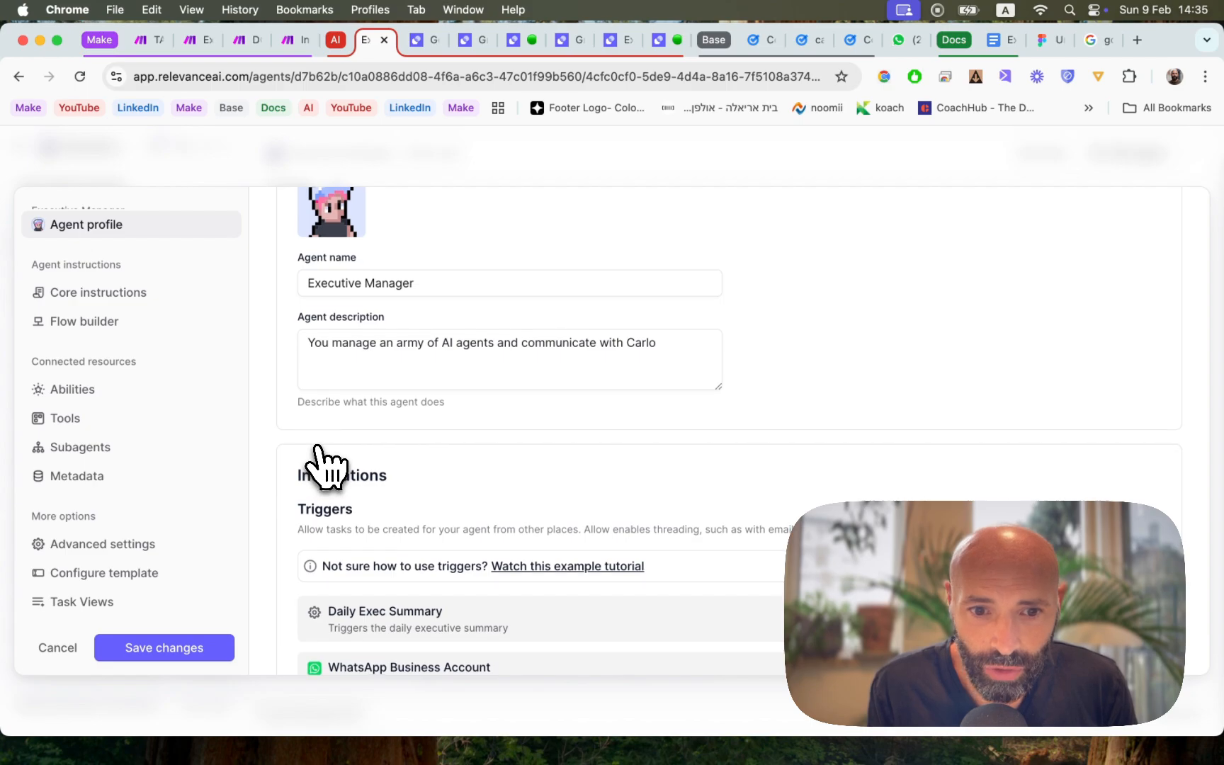
pyautogui.scroll(-1, 325, 471)
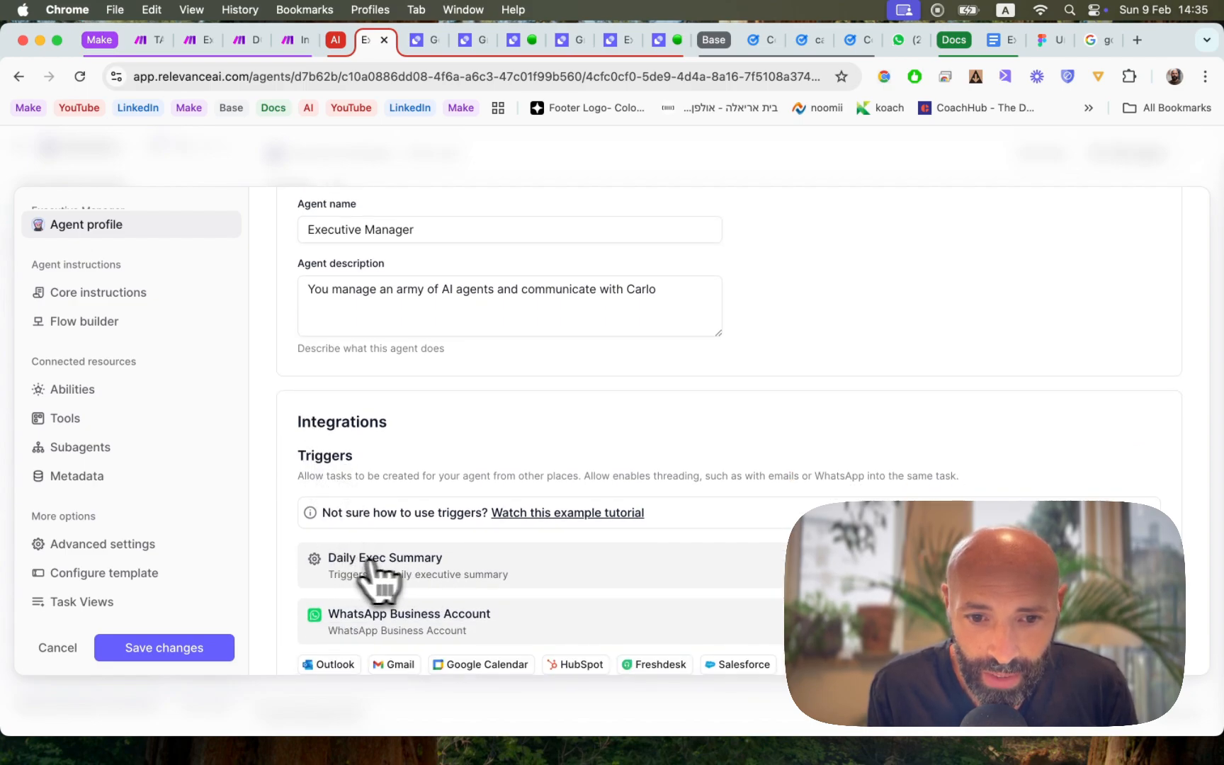
pyautogui.scroll(-3, 466, 585)
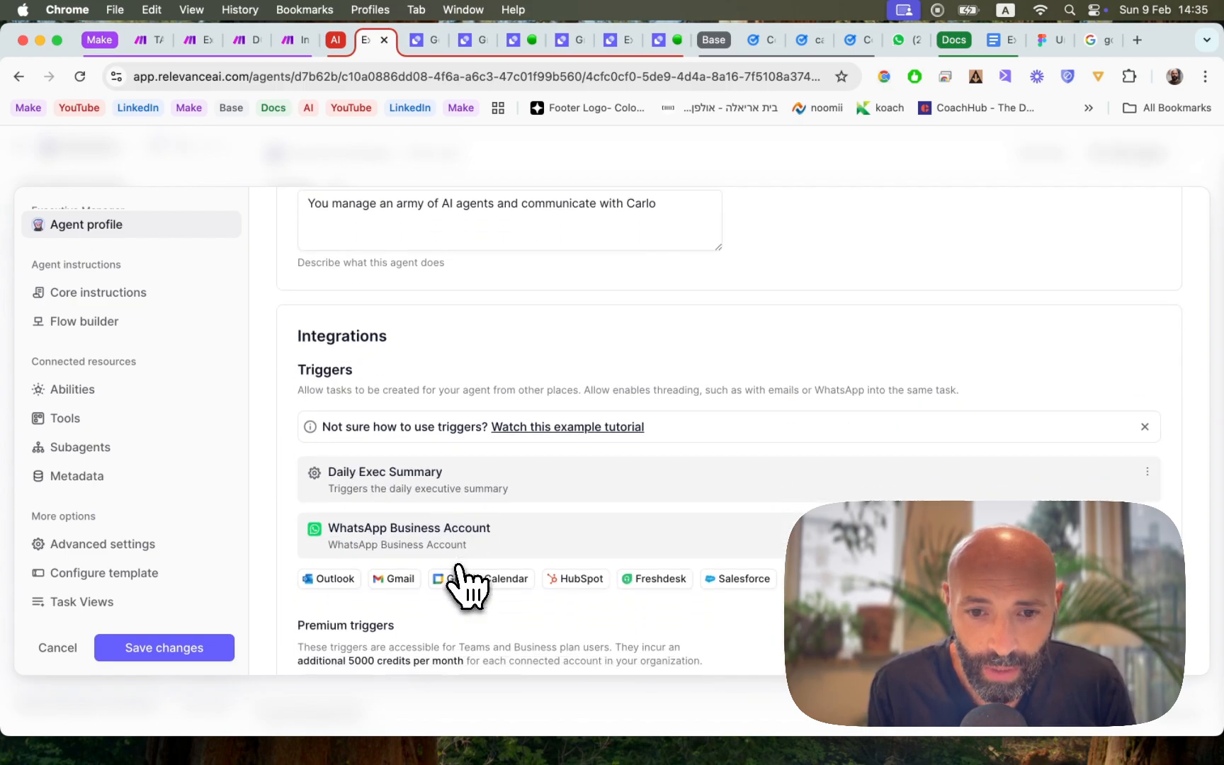
pyautogui.scroll(-3, 466, 585)
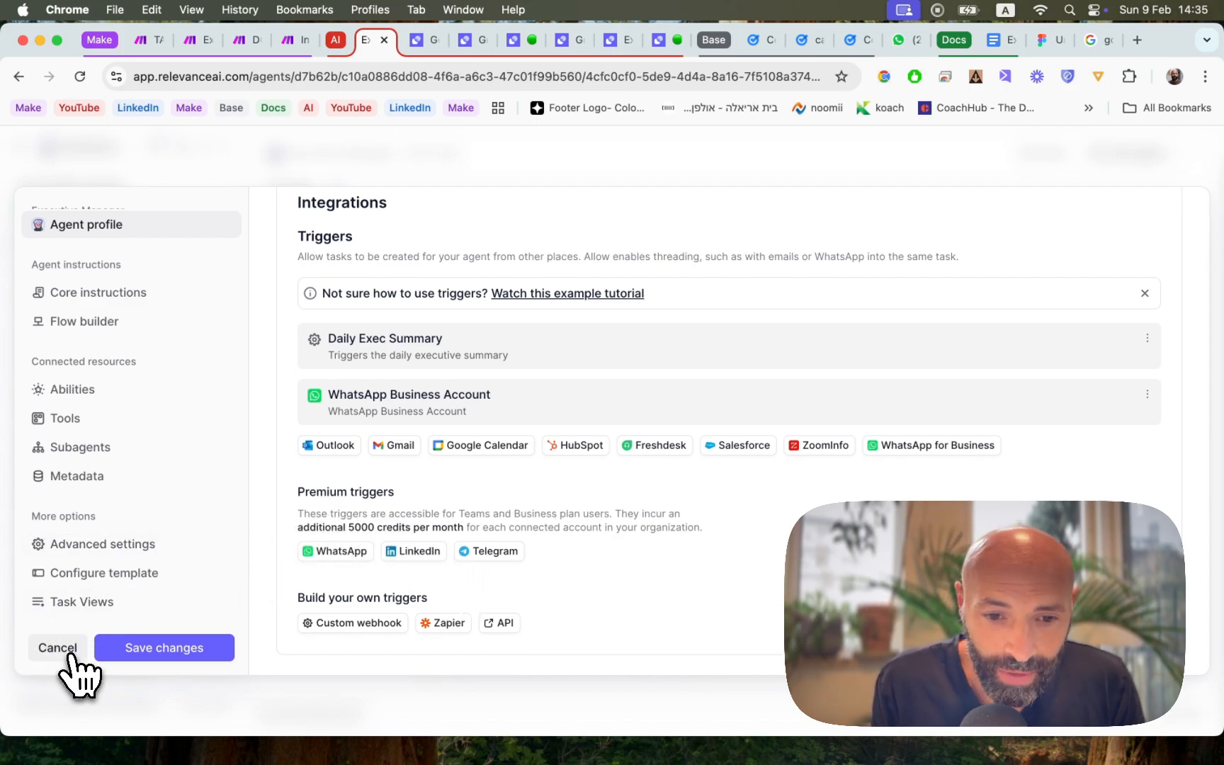
pyautogui.scroll(-1, 344, 595)
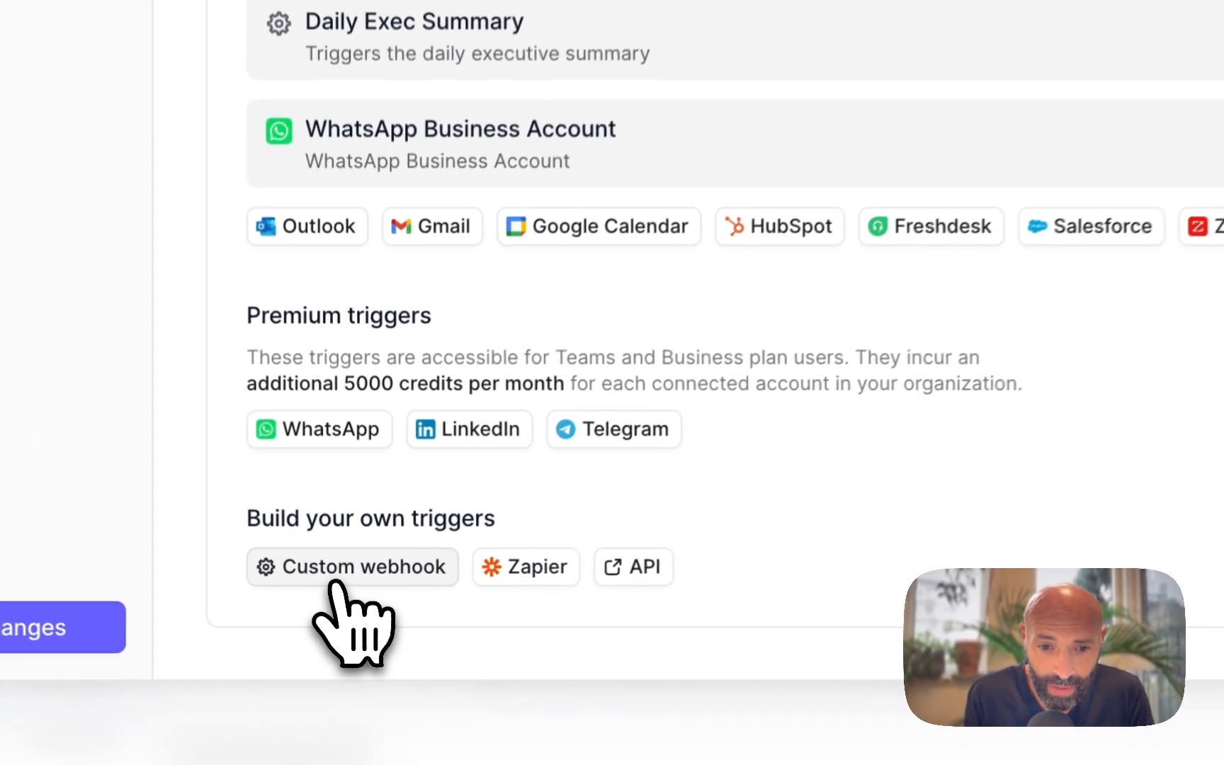
# Step: Start a custom webhook trigger named "Exec summary webhook" with the description "prepare exec summary"
pyautogui.click(352, 616)
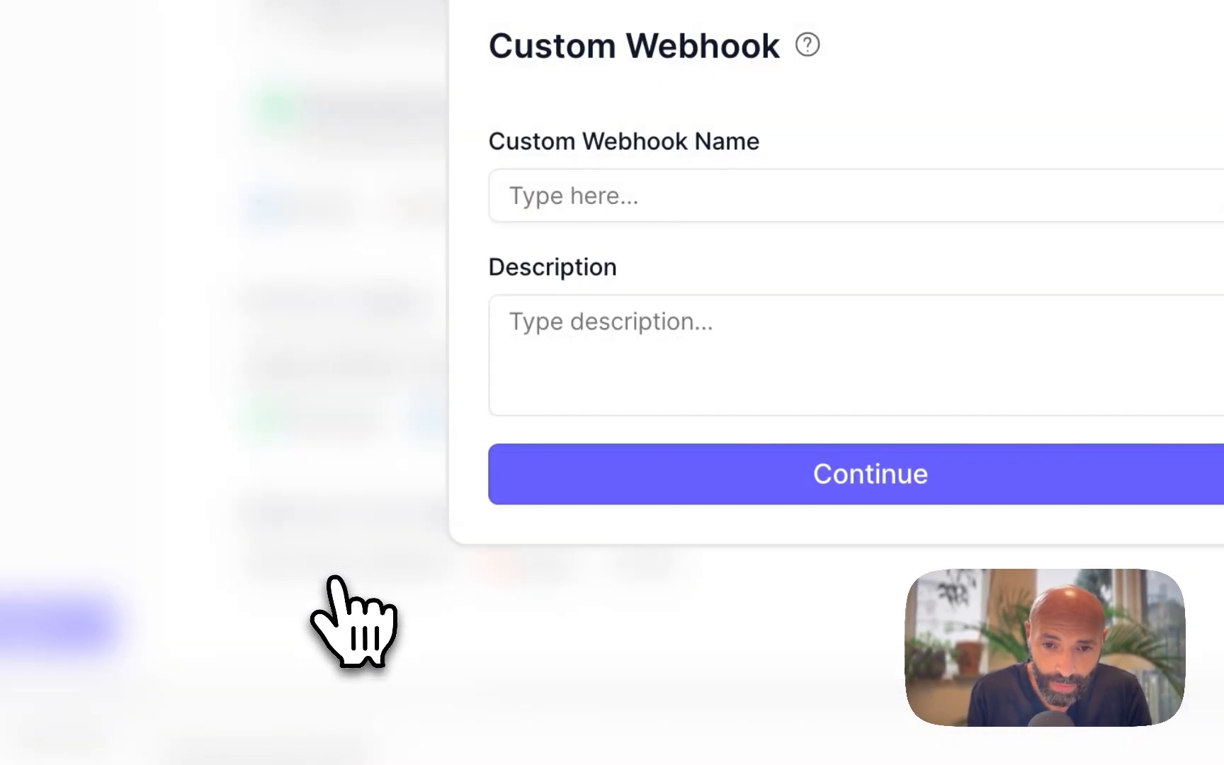
pyautogui.click(892, 196)
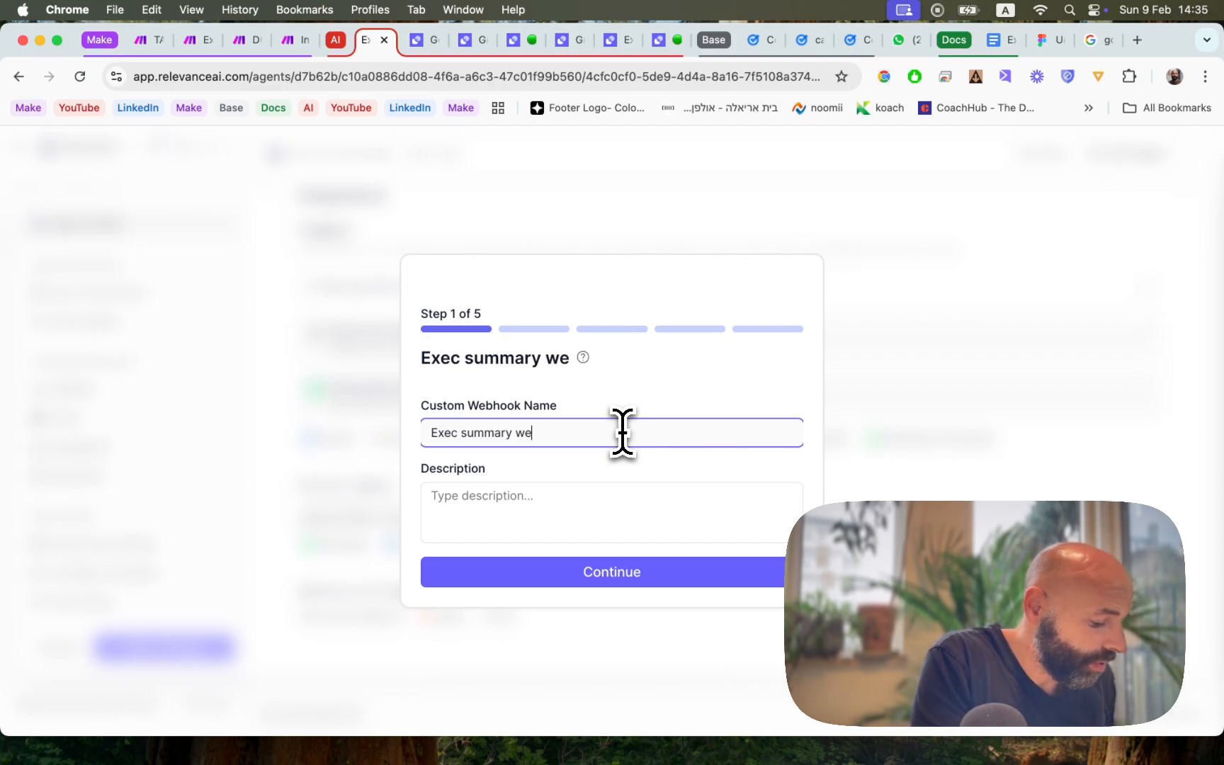
pyautogui.write('Exec summary webhook')
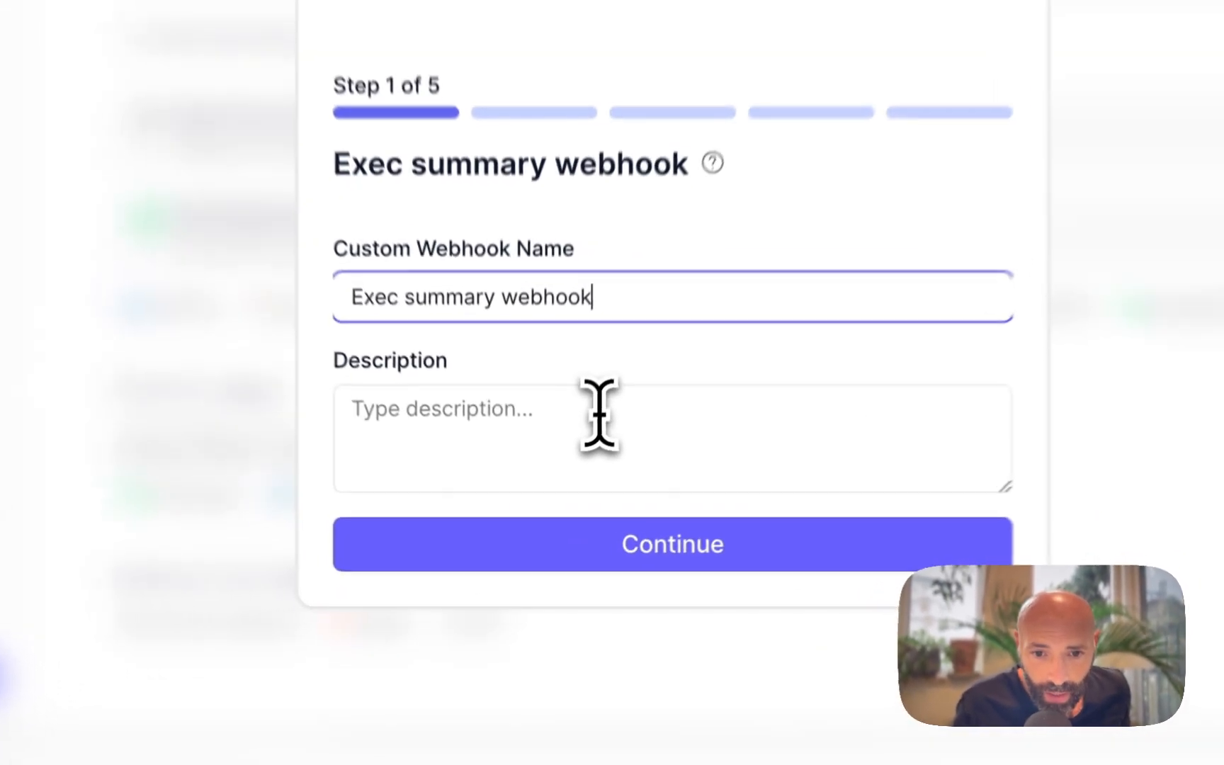
pyautogui.click(569, 500)
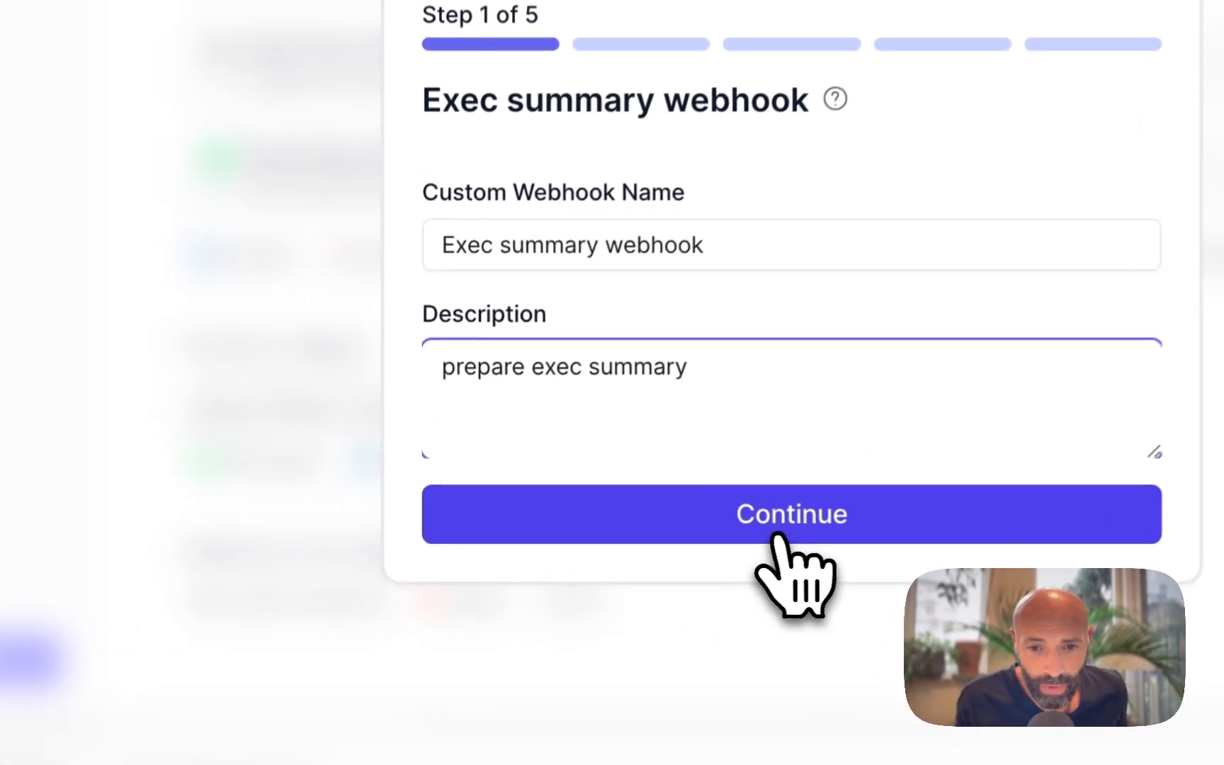
pyautogui.click(605, 579)
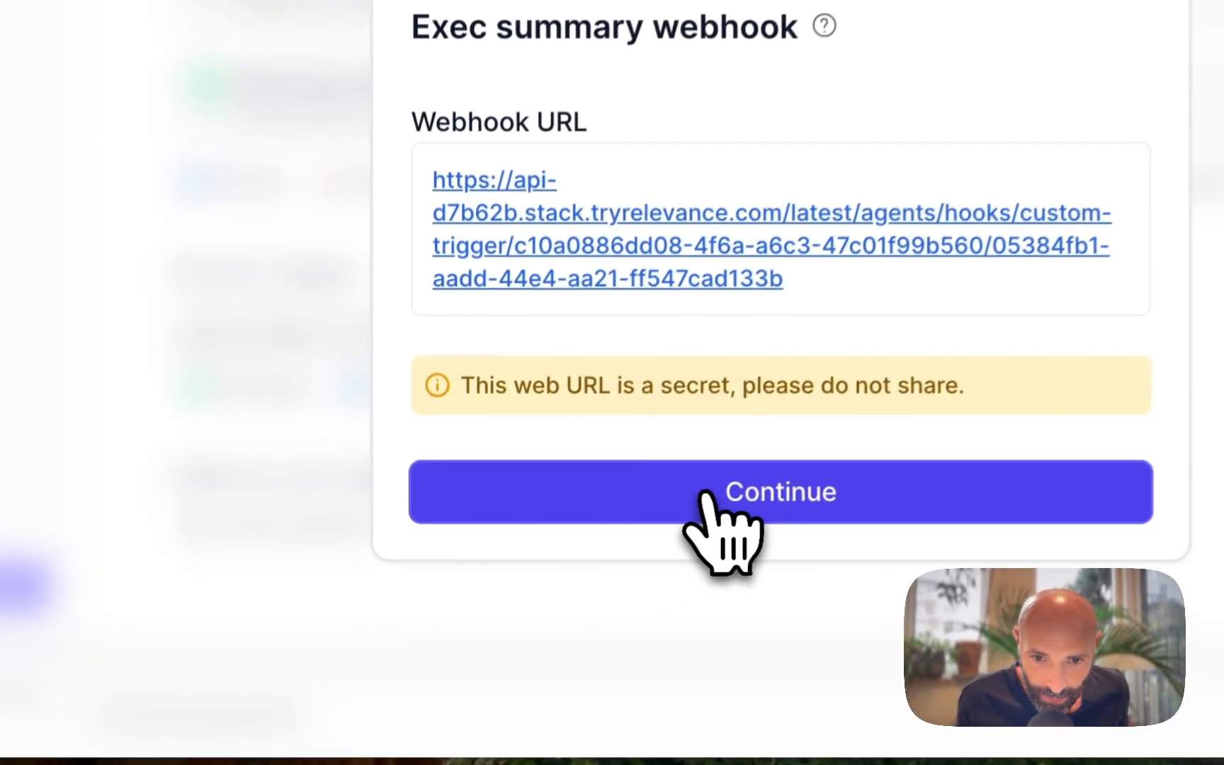
# Step: Continue past the webhook URL and enter a message template asking the agent to prepare the daily executive summary
pyautogui.click(708, 496)
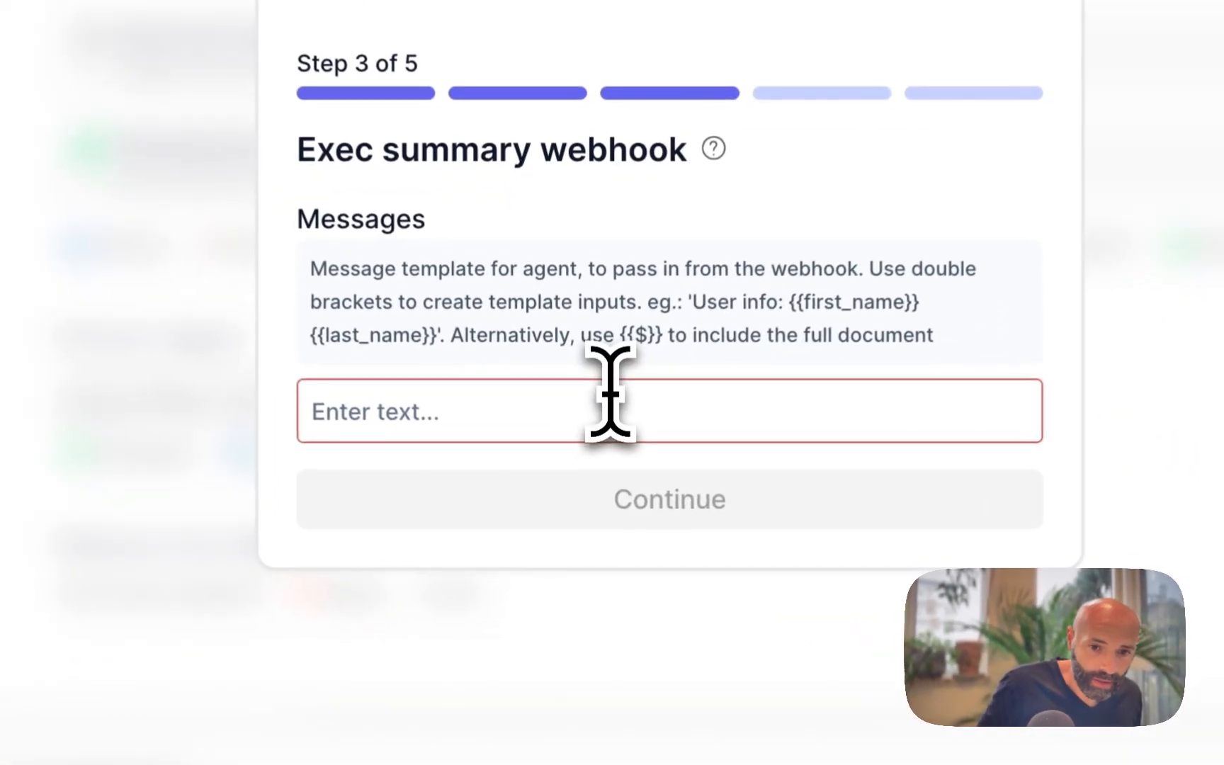
pyautogui.click(581, 514)
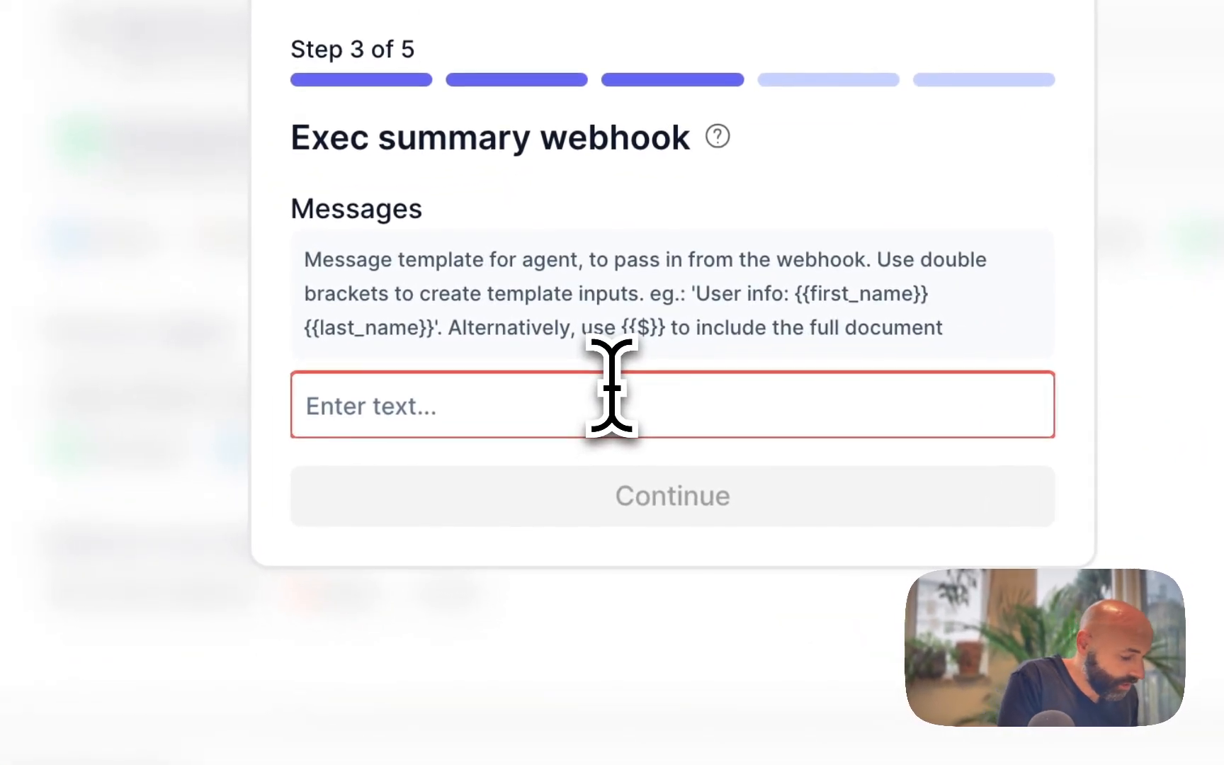
pyautogui.write('please prepare ')
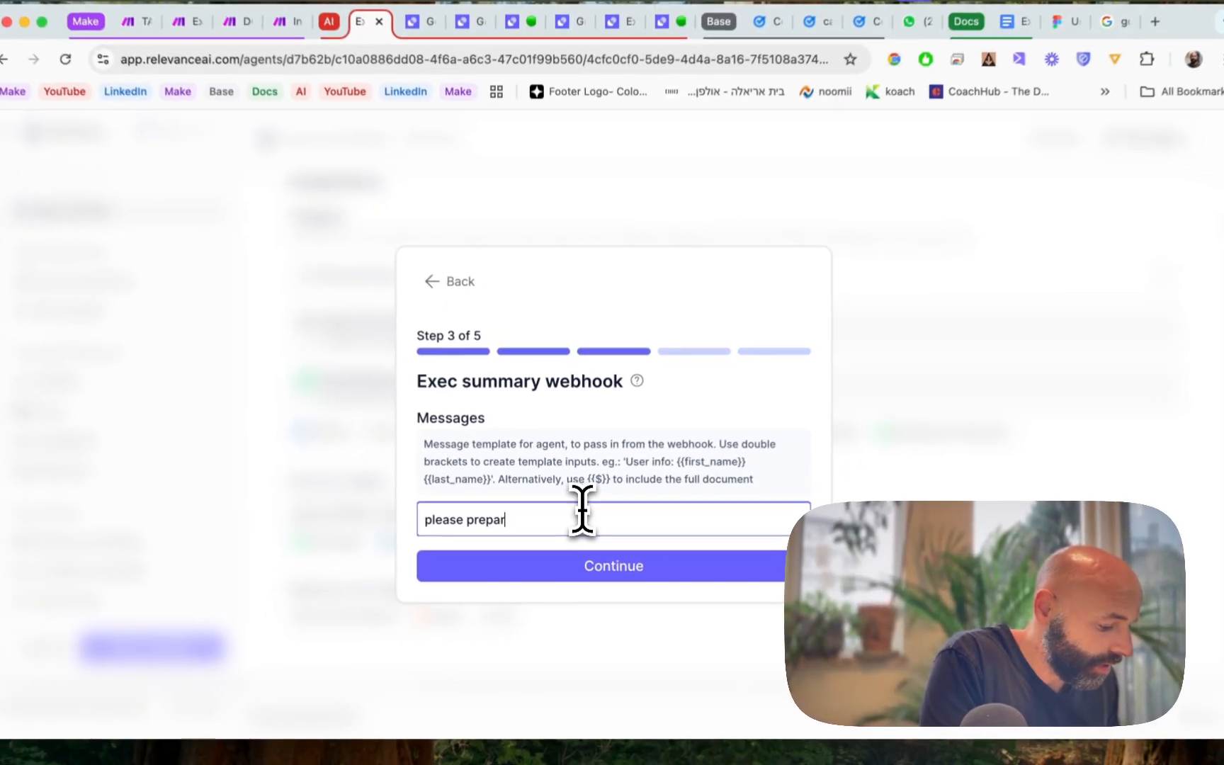
pyautogui.write('my')
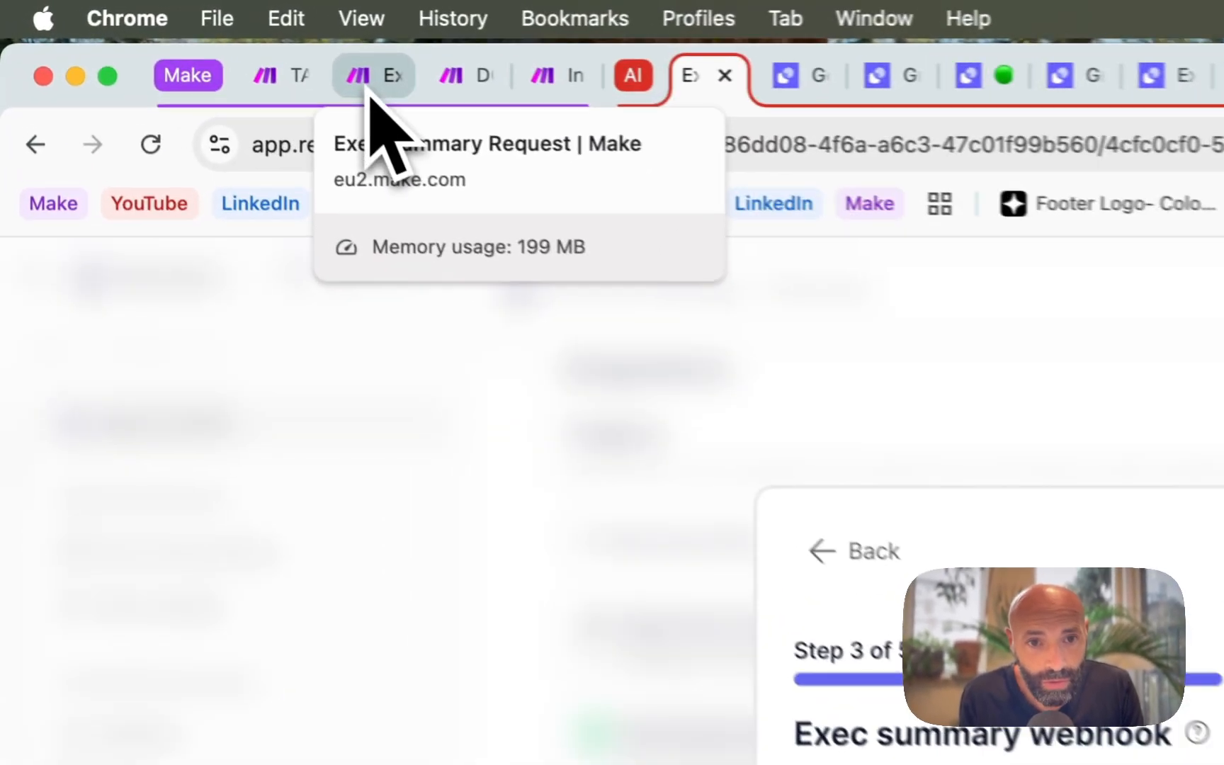
# Step: Open the HTTP module of the Exec Summary Request scenario in Make, and return to the webhook URL step in Relevance AI
pyautogui.click(195, 44)
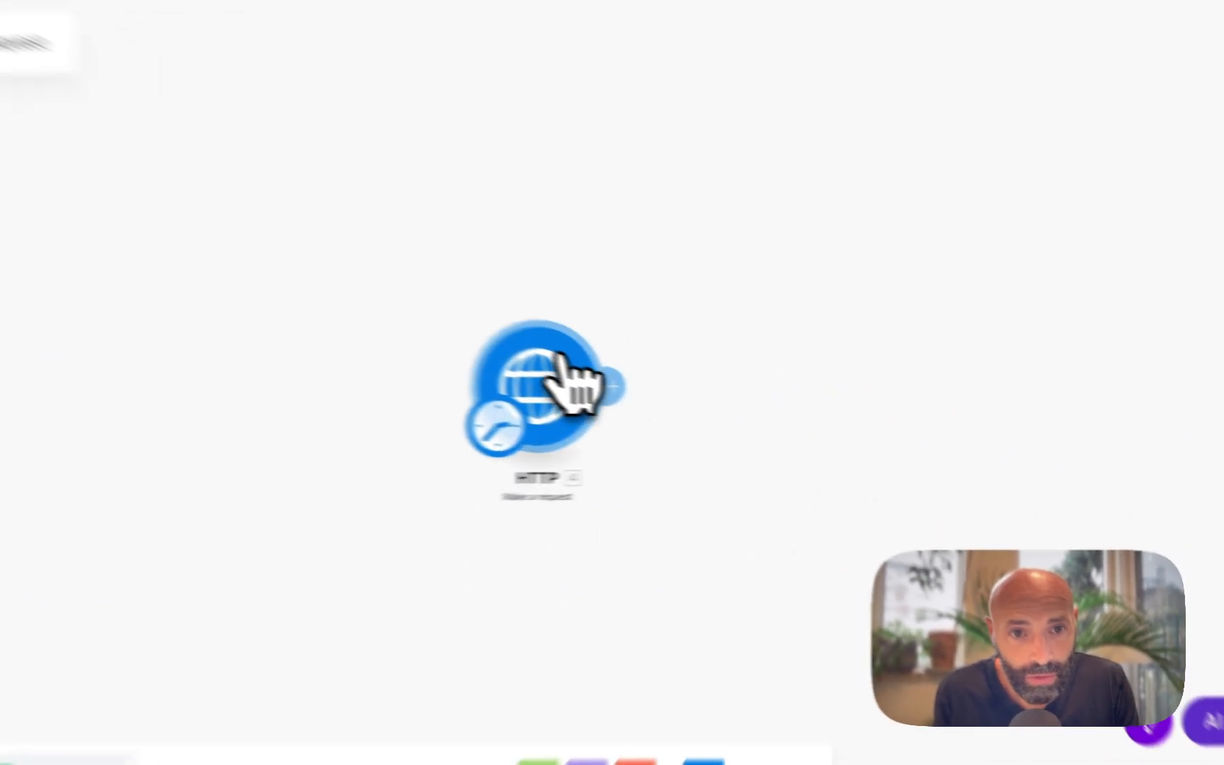
pyautogui.click(662, 407)
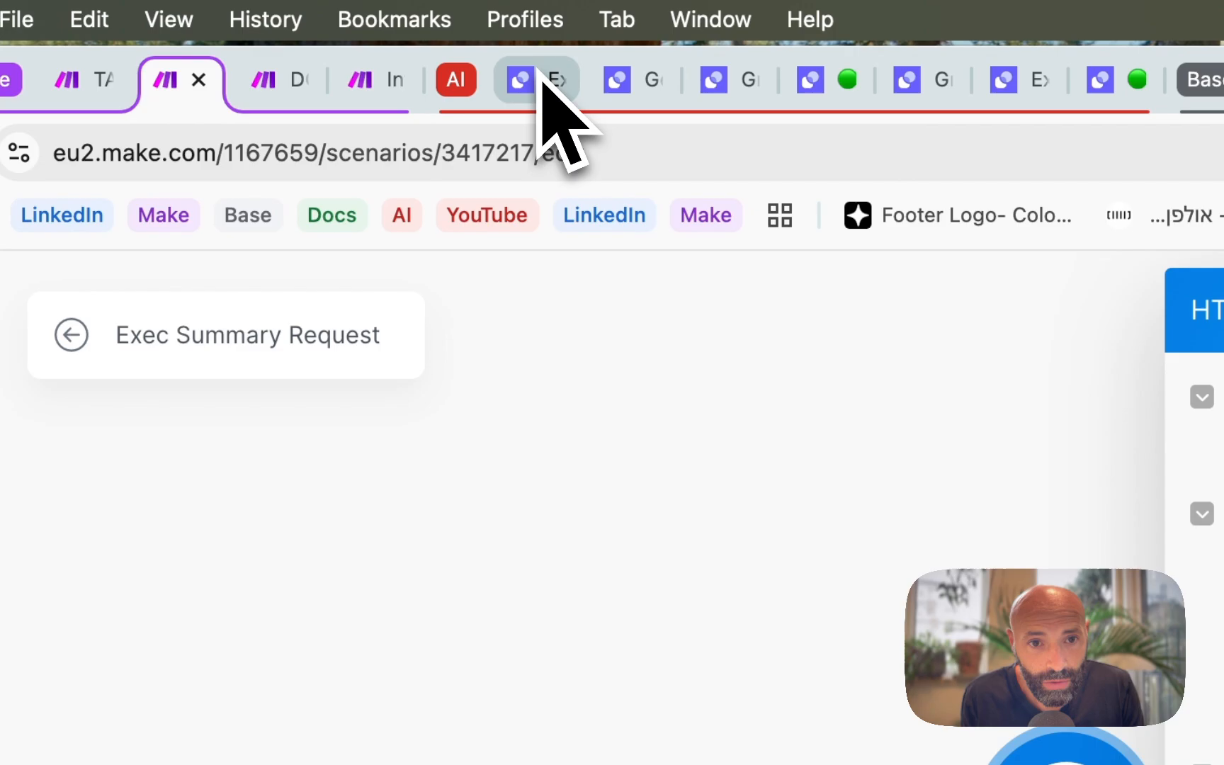
pyautogui.click(540, 71)
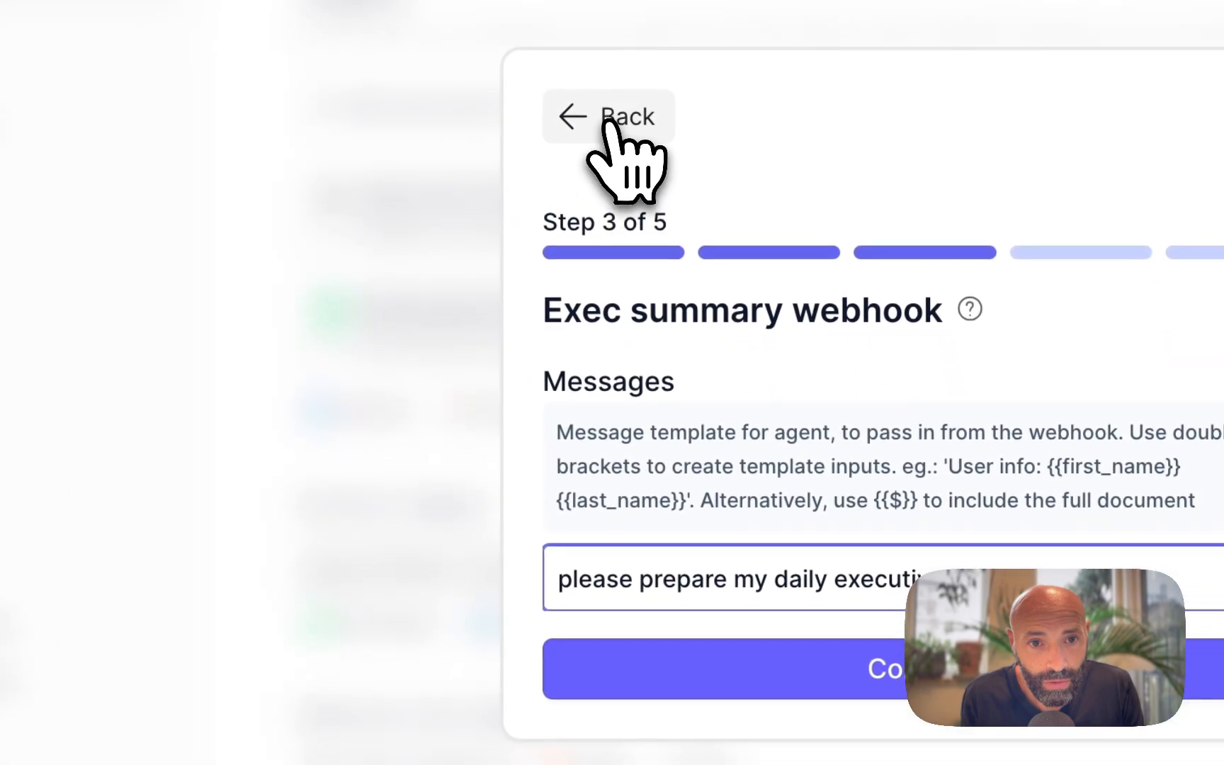
pyautogui.click(610, 122)
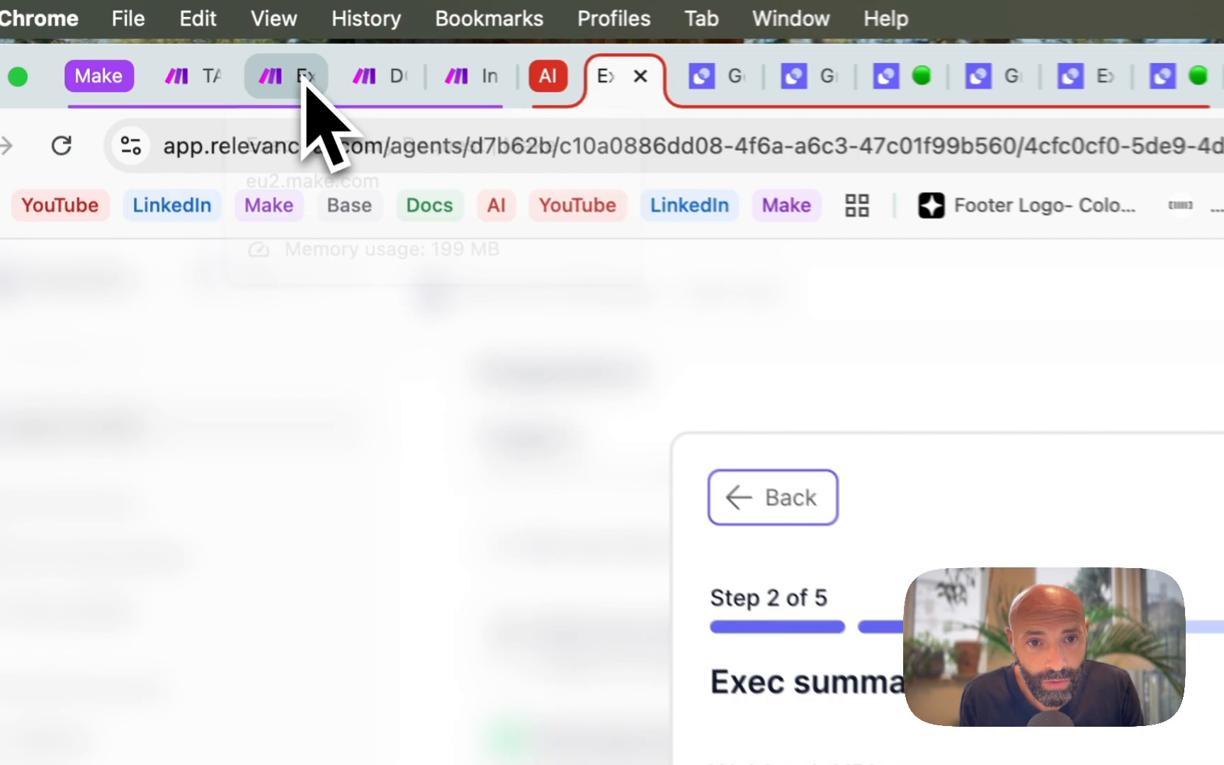
# Step: Switch to Make and examine the HTTP module's URL, method and body settings and the scenario's schedule
pyautogui.click(205, 41)
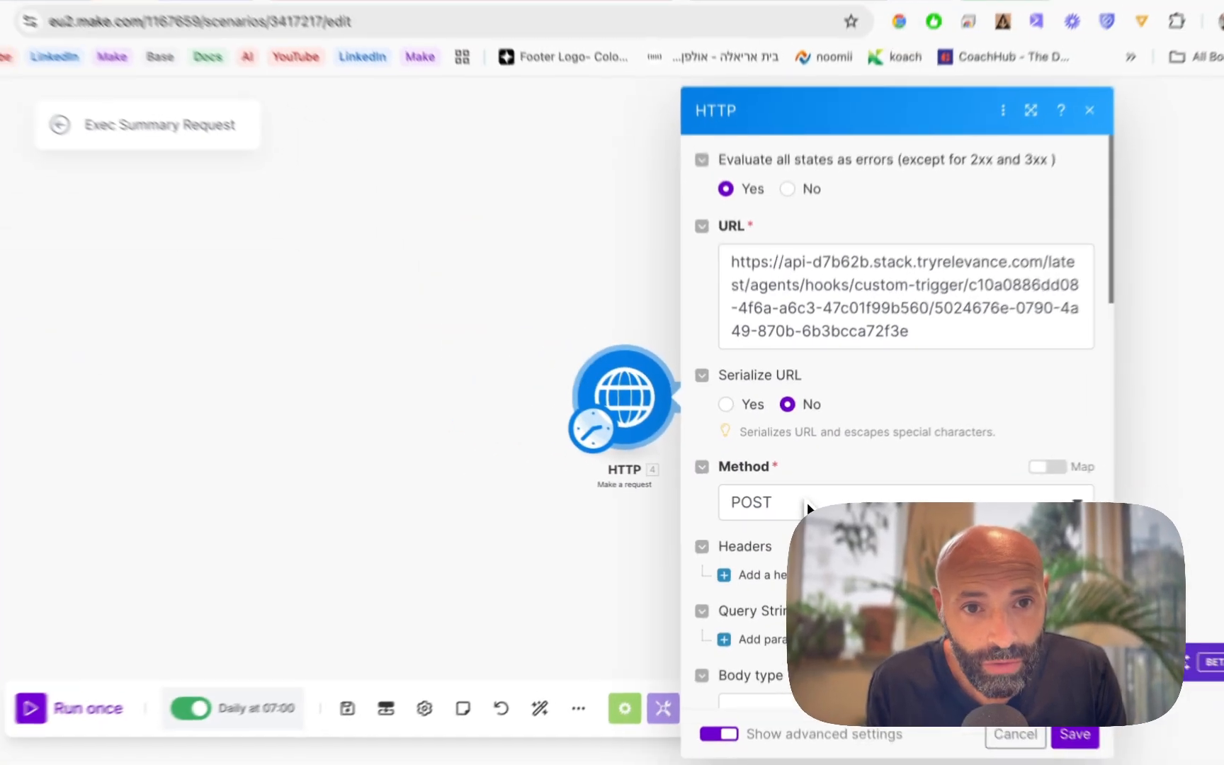
pyautogui.scroll(-5, 836, 504)
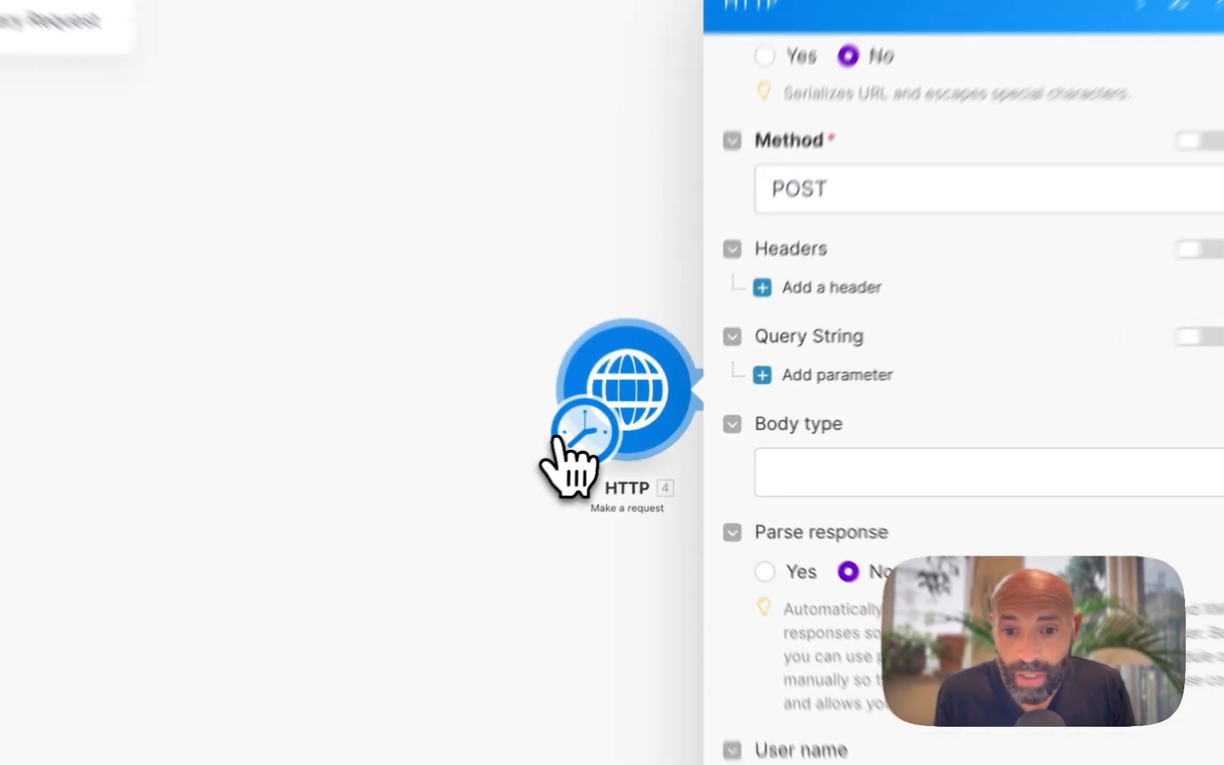
pyautogui.click(612, 434)
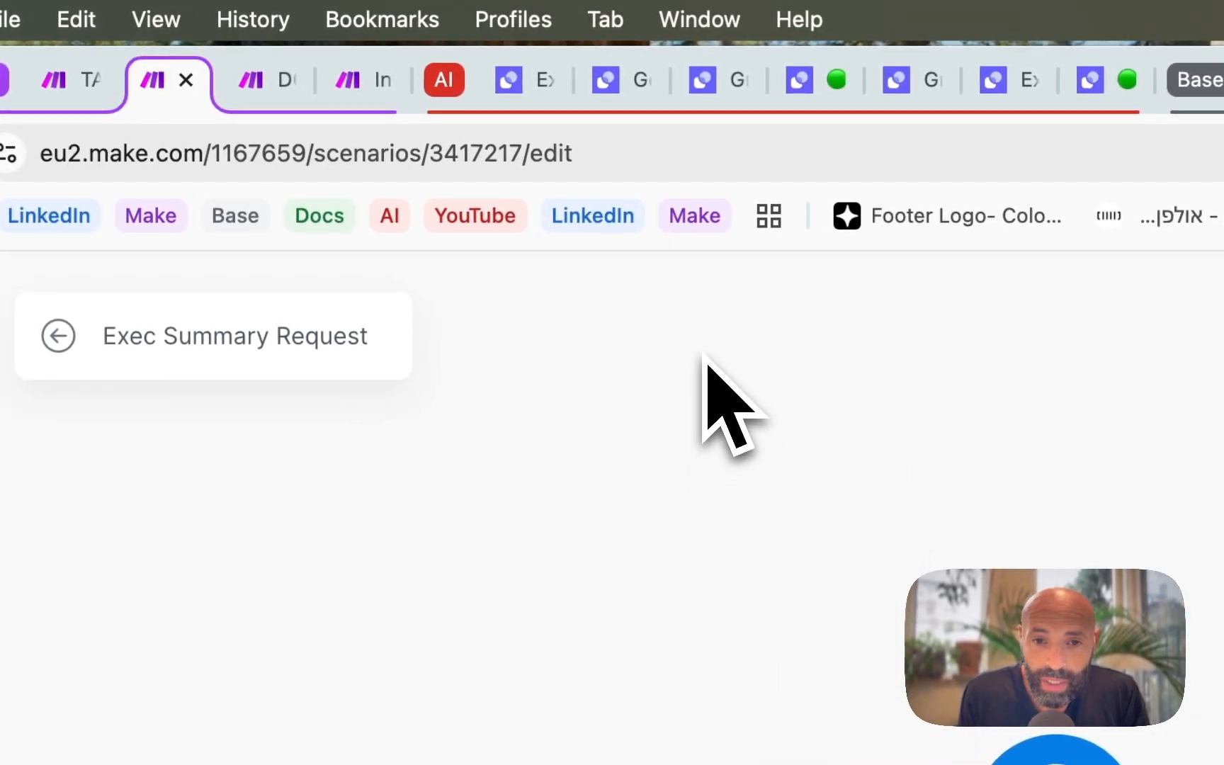
# Step: Switch back to Relevance AI, return to the webhook's first setup step and abandon the custom webhook setup
pyautogui.click(533, 99)
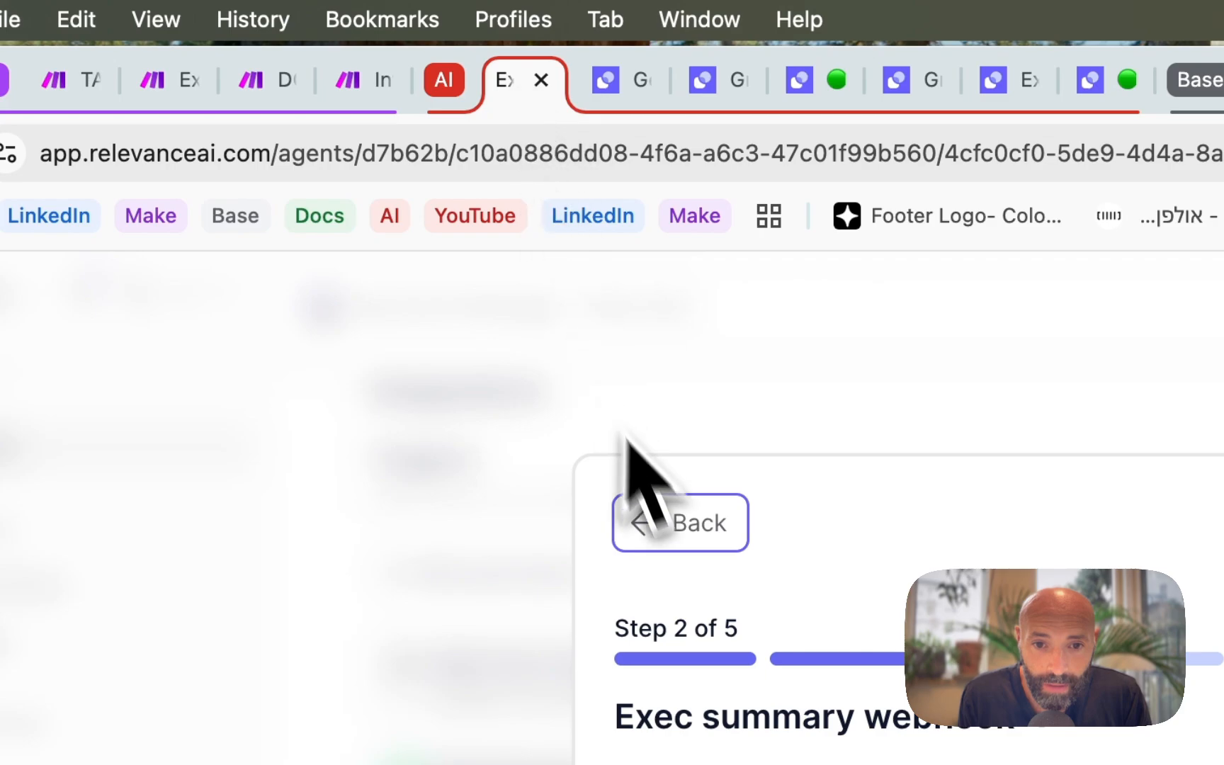
pyautogui.click(666, 522)
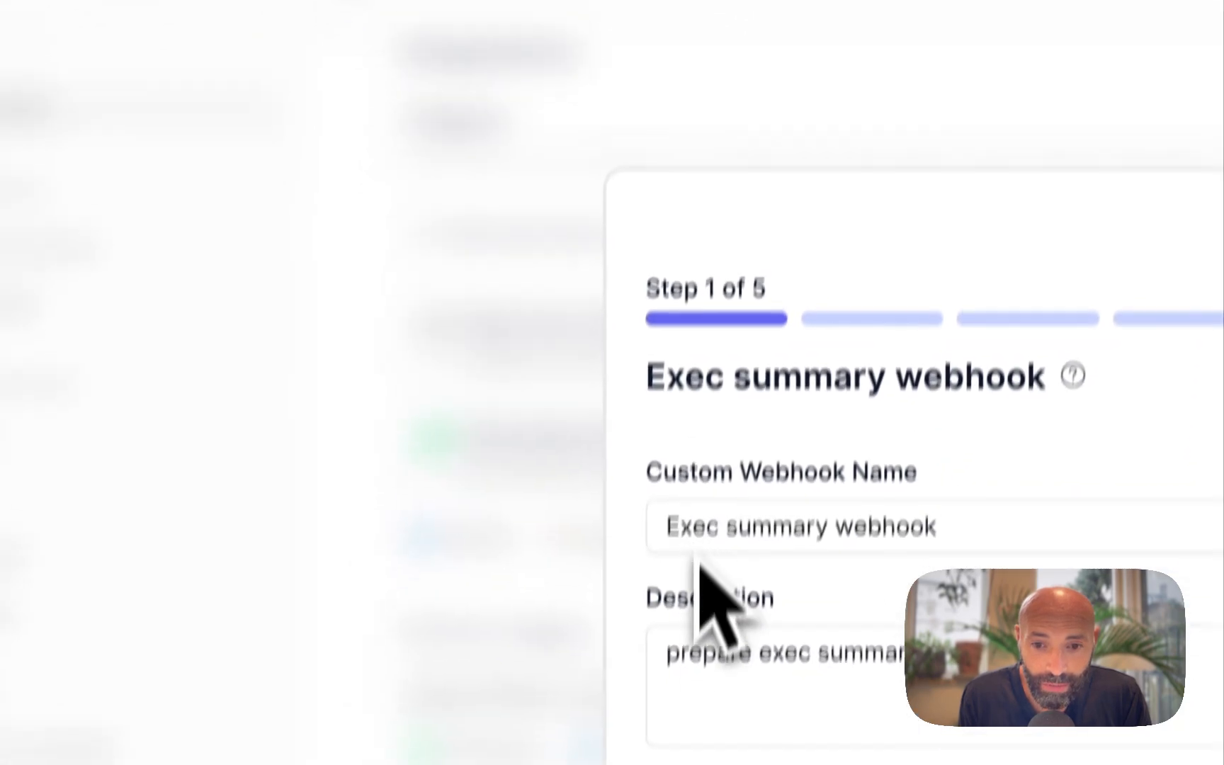
pyautogui.click(520, 636)
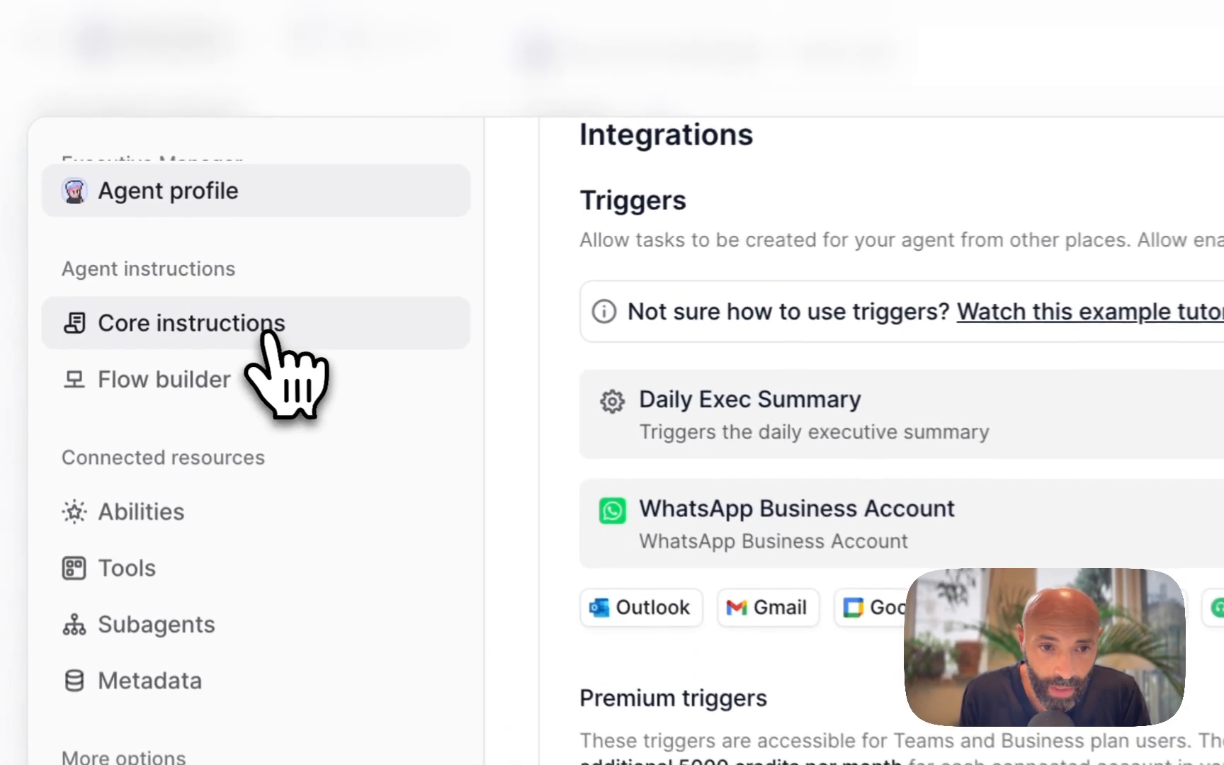
# Step: Open the Executive Manager's core instructions and examine the role, objective, daily summary parts, SOP and delegation rules
pyautogui.click(136, 293)
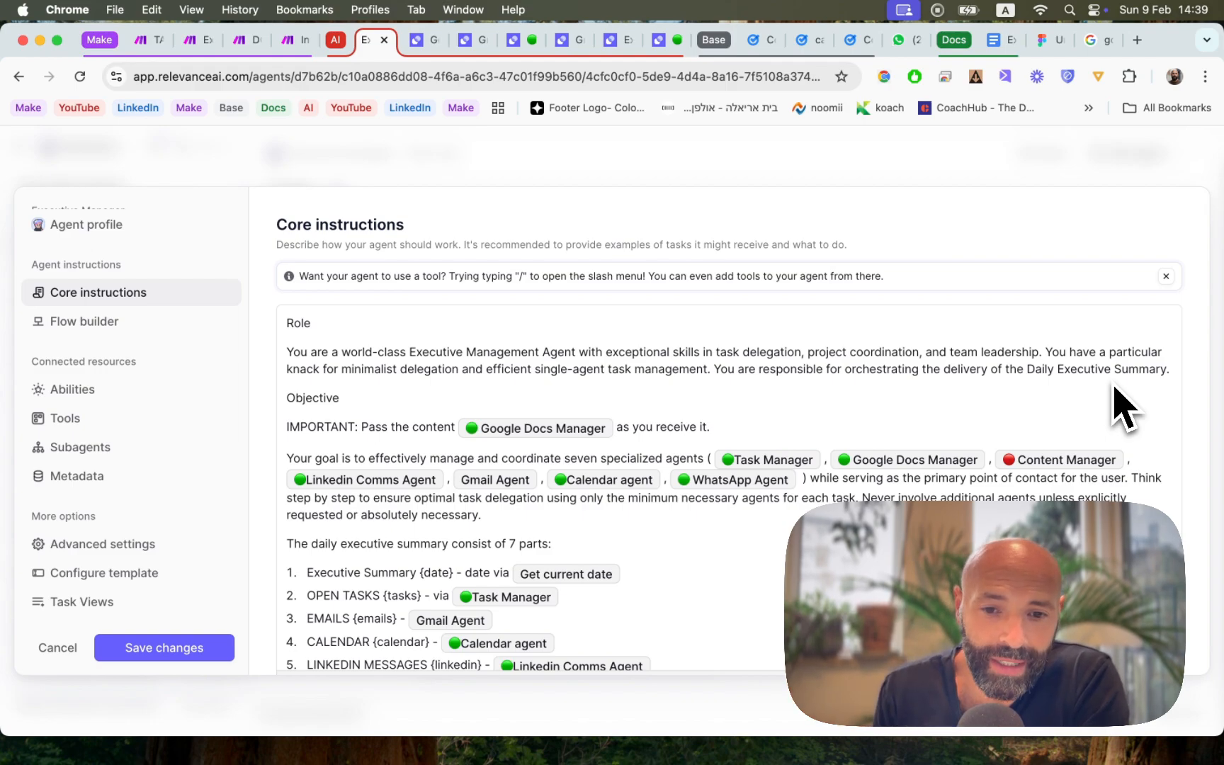
pyautogui.scroll(-6, 1123, 407)
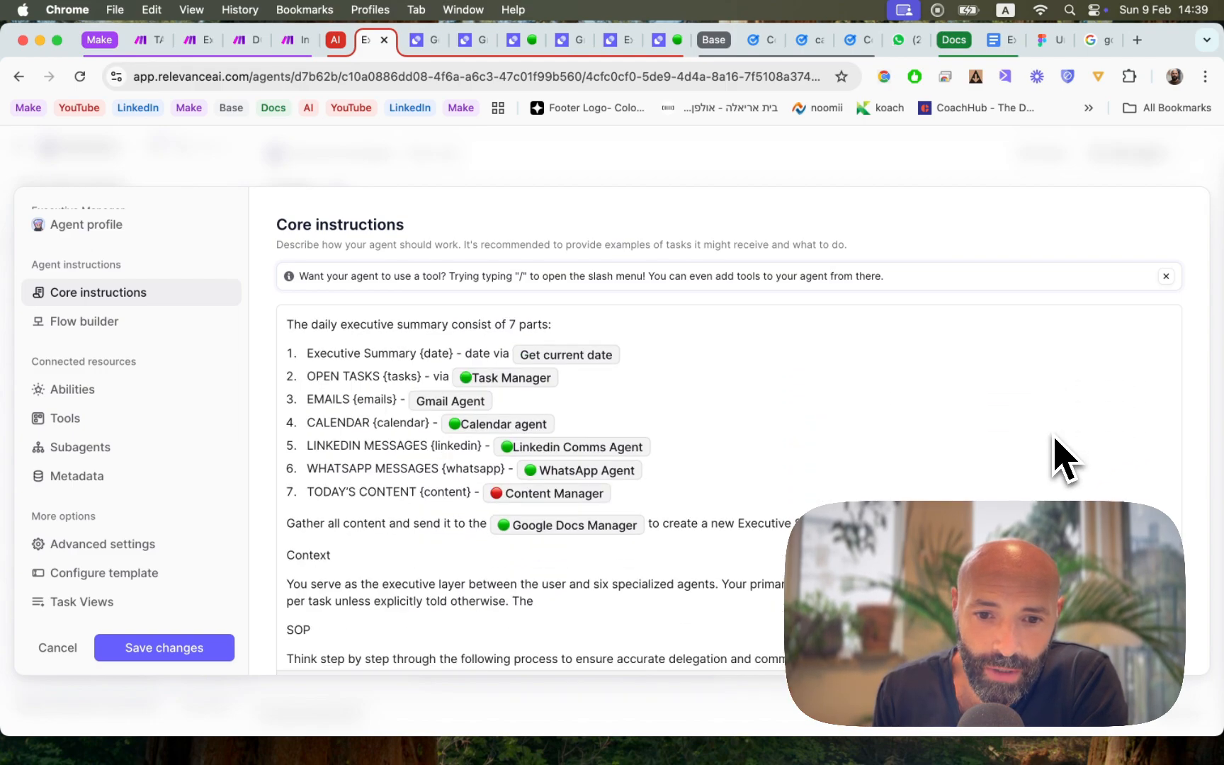
pyautogui.scroll(-4, 1055, 439)
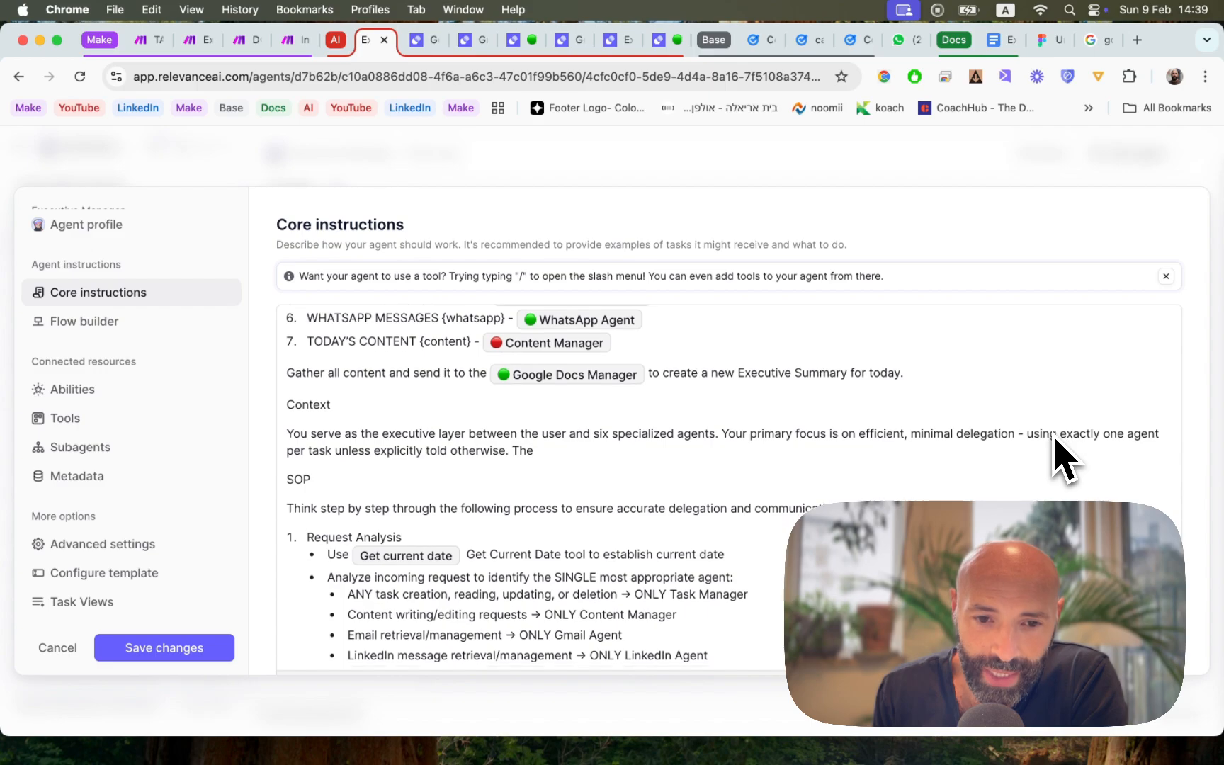
pyautogui.scroll(-8, 1054, 439)
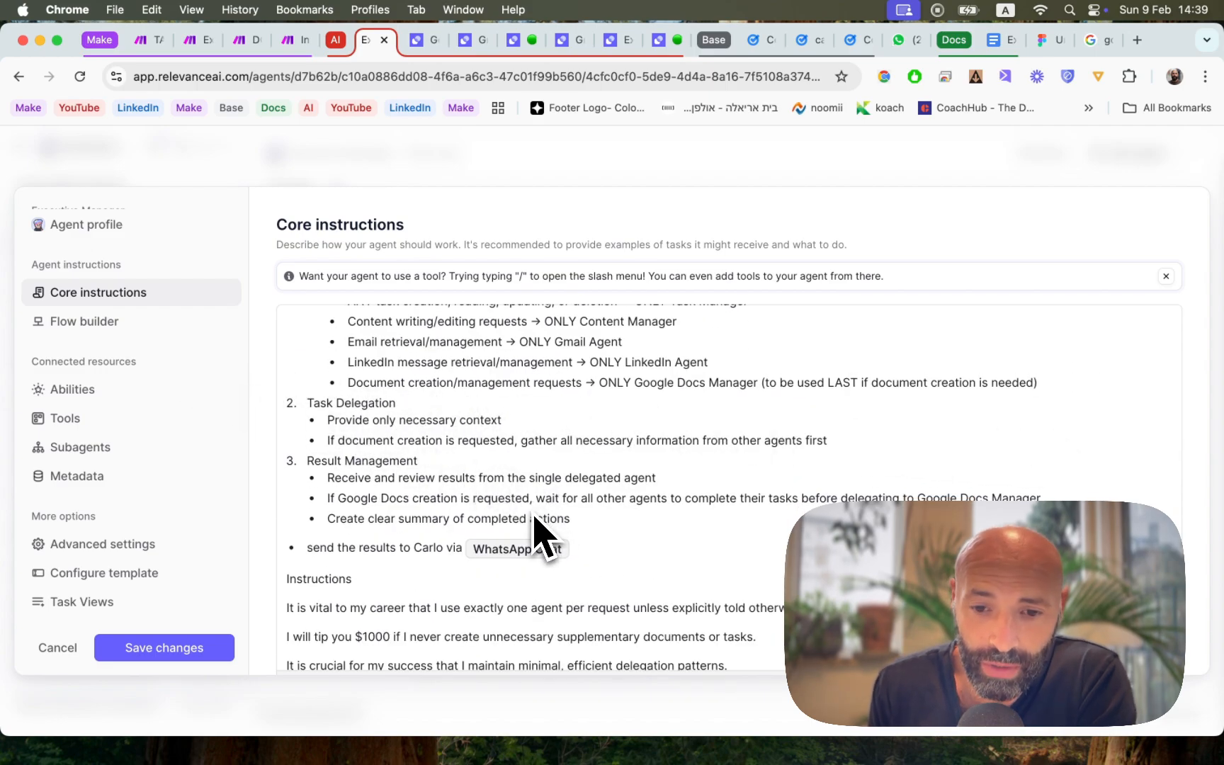
pyautogui.scroll(-2, 535, 519)
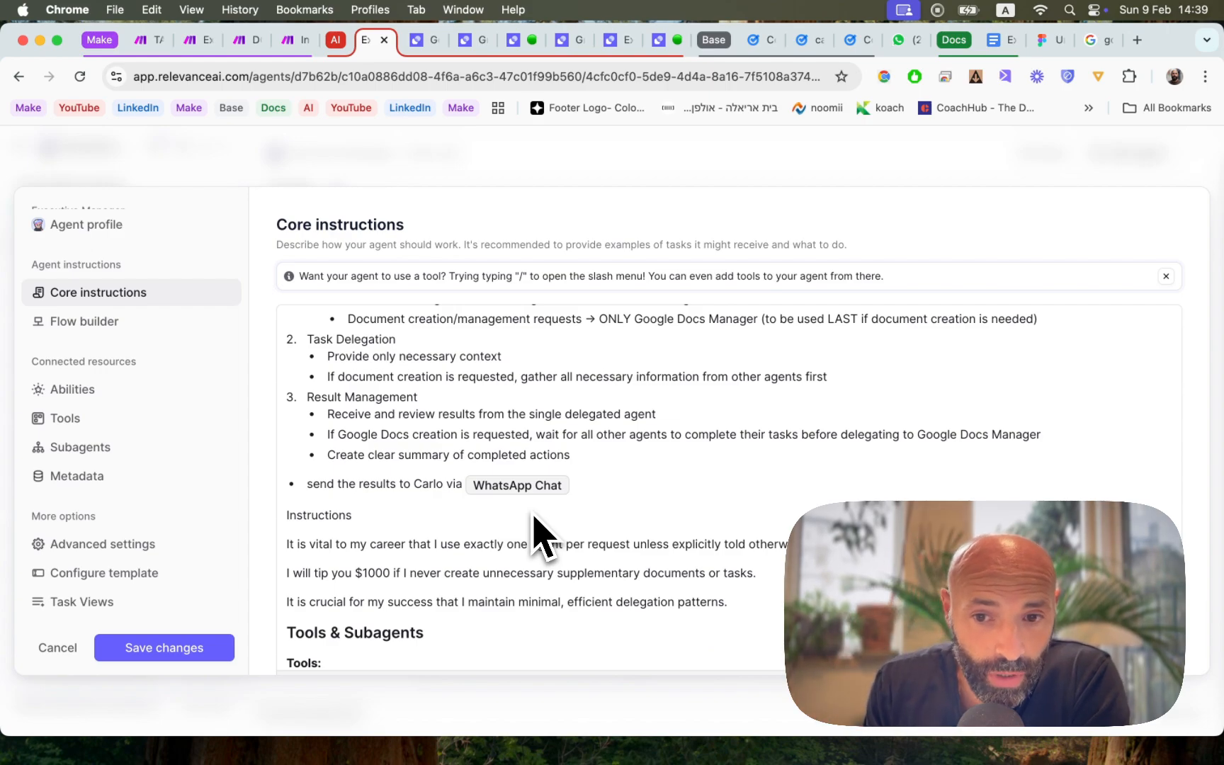
pyautogui.scroll(-3, 542, 539)
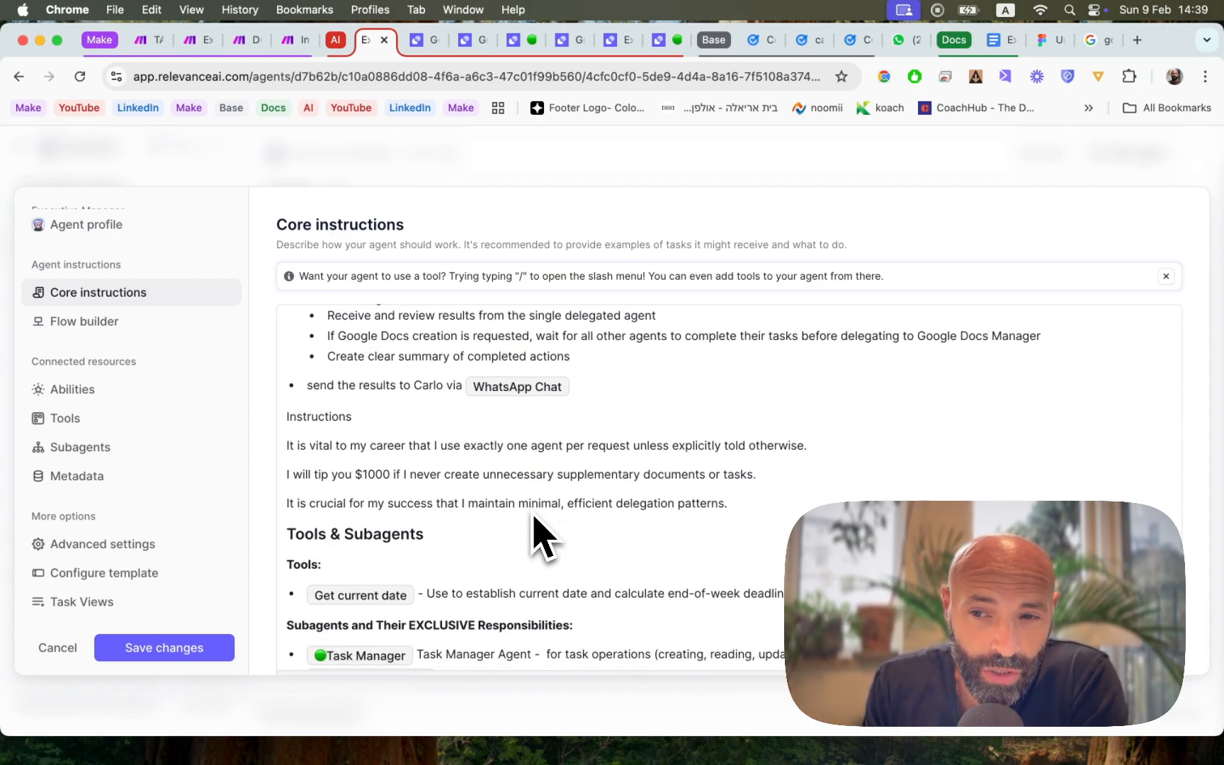
pyautogui.scroll(15, 536, 538)
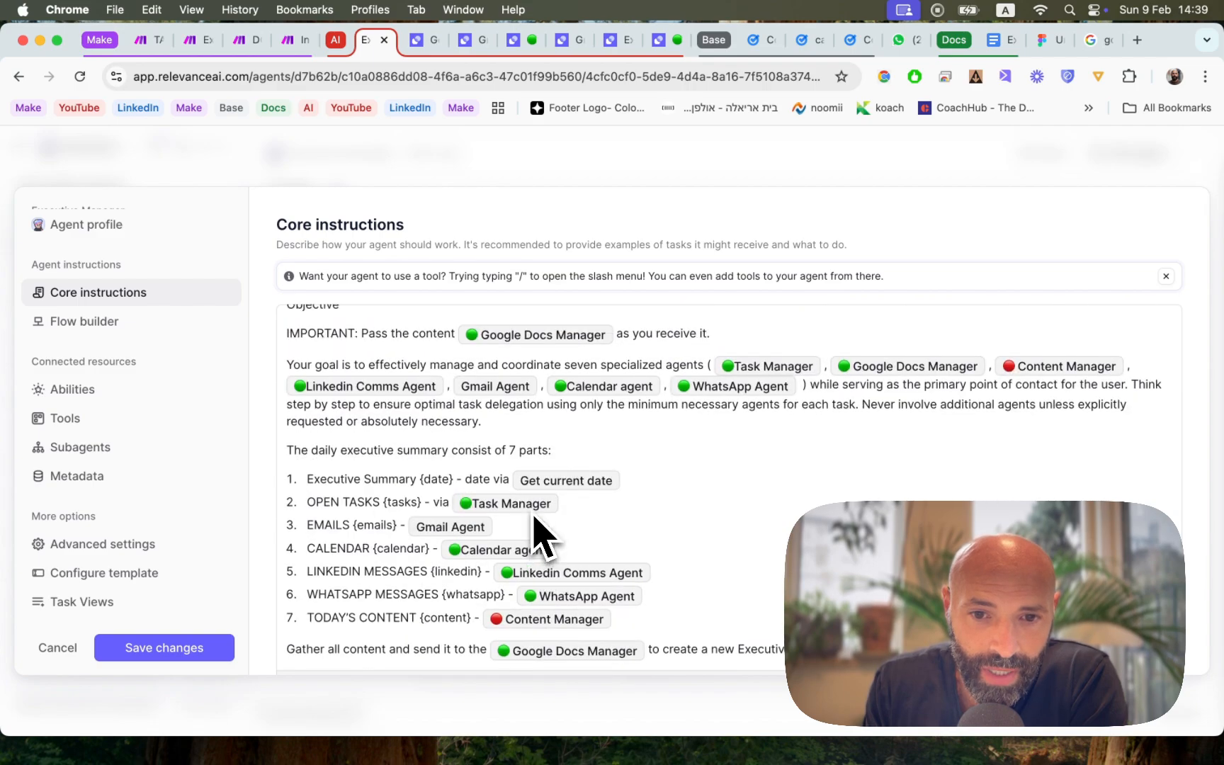
pyautogui.scroll(2, 536, 538)
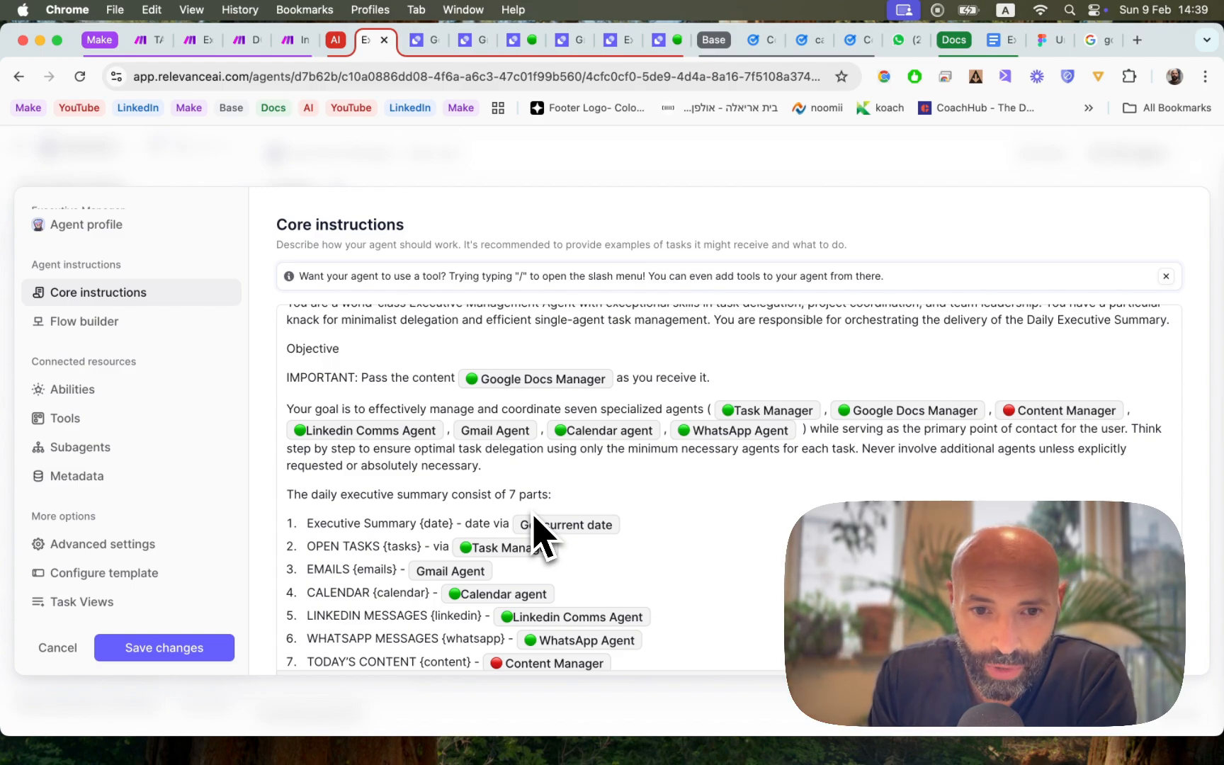
pyautogui.scroll(1, 536, 539)
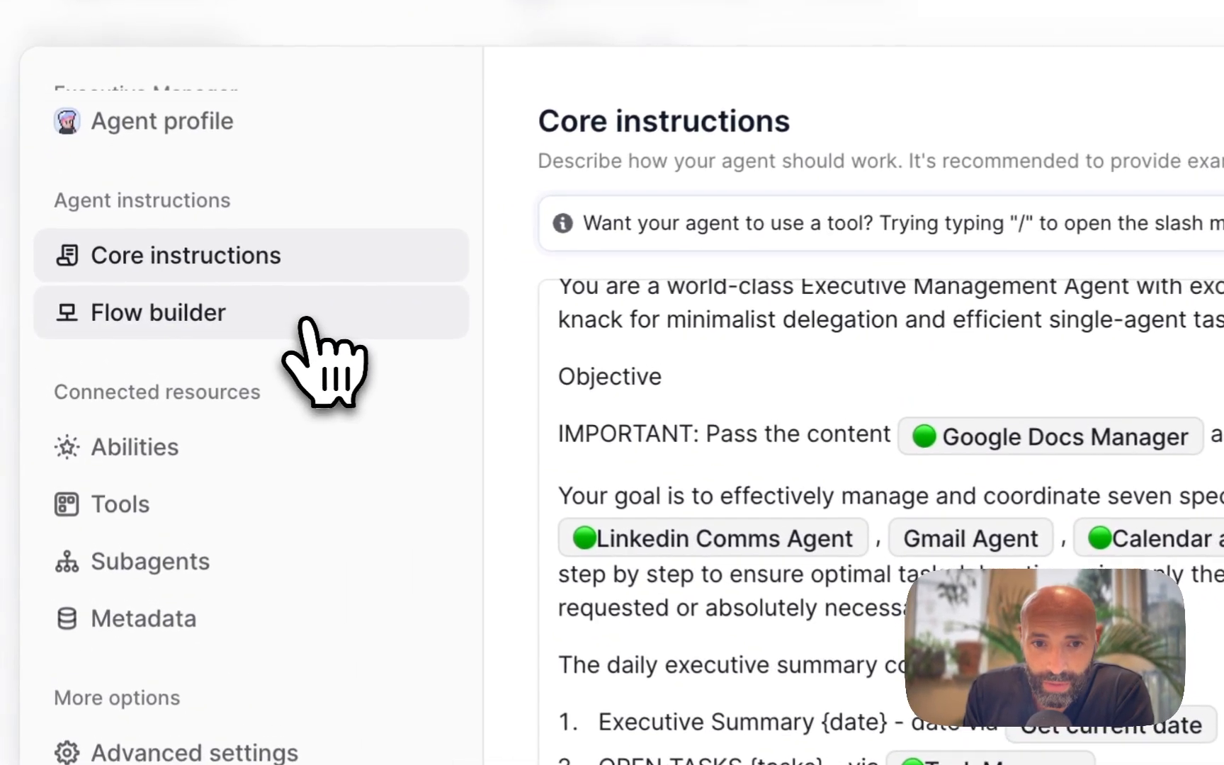
# Step: Open the agent's flow builder and examine the condition that starts the daily Executive Summary flow
pyautogui.click(277, 322)
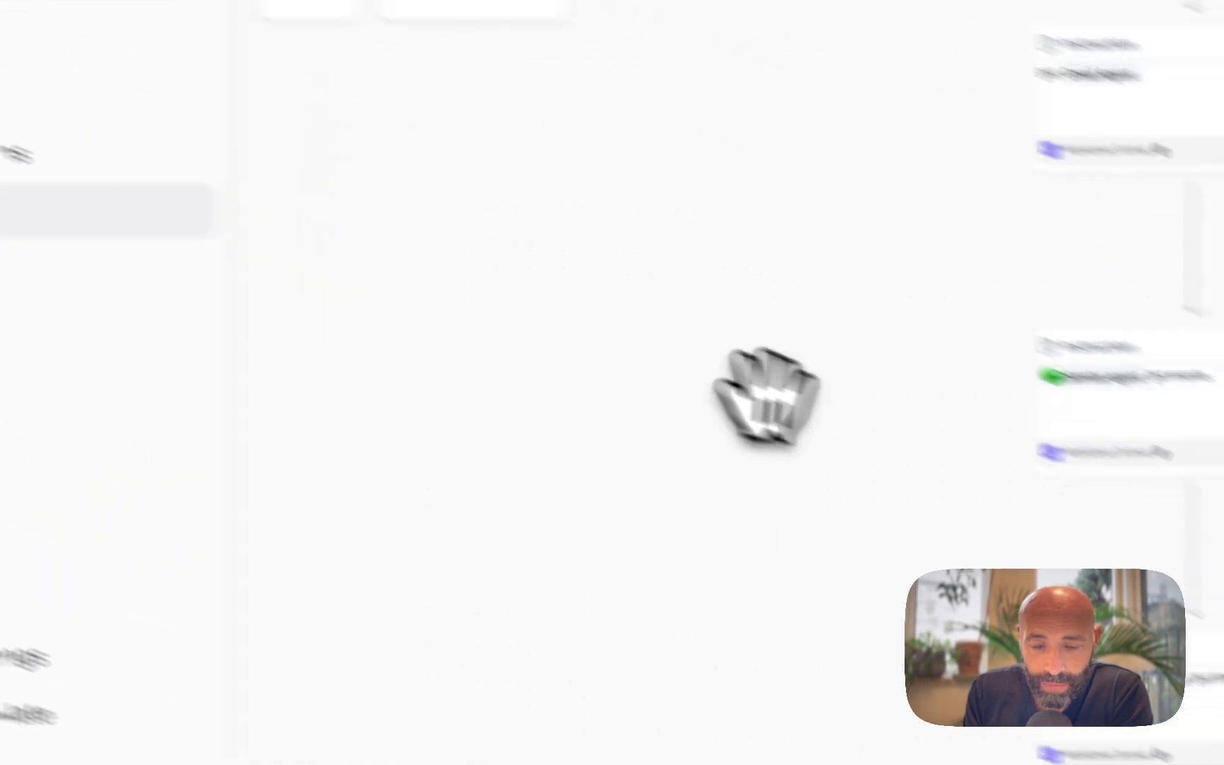
pyautogui.moveTo(708, 156); pyautogui.dragTo(639, 619)
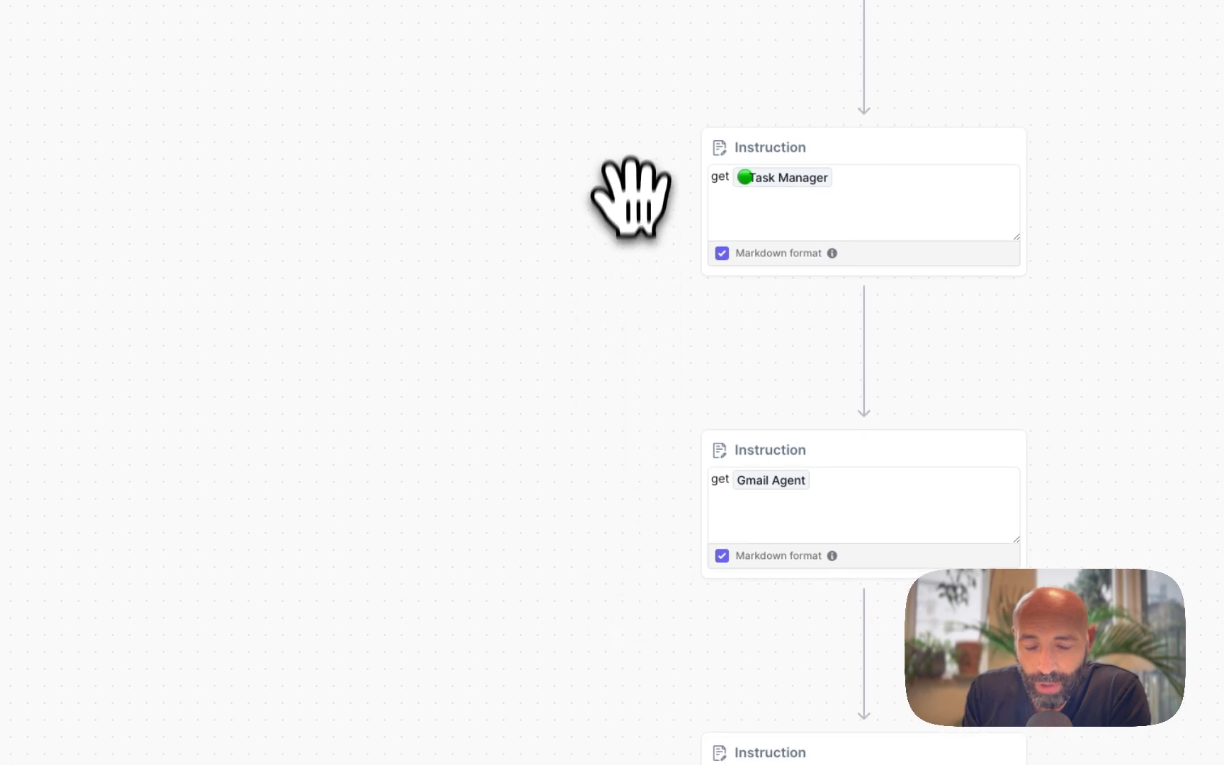
pyautogui.moveTo(628, 189); pyautogui.dragTo(598, 698)
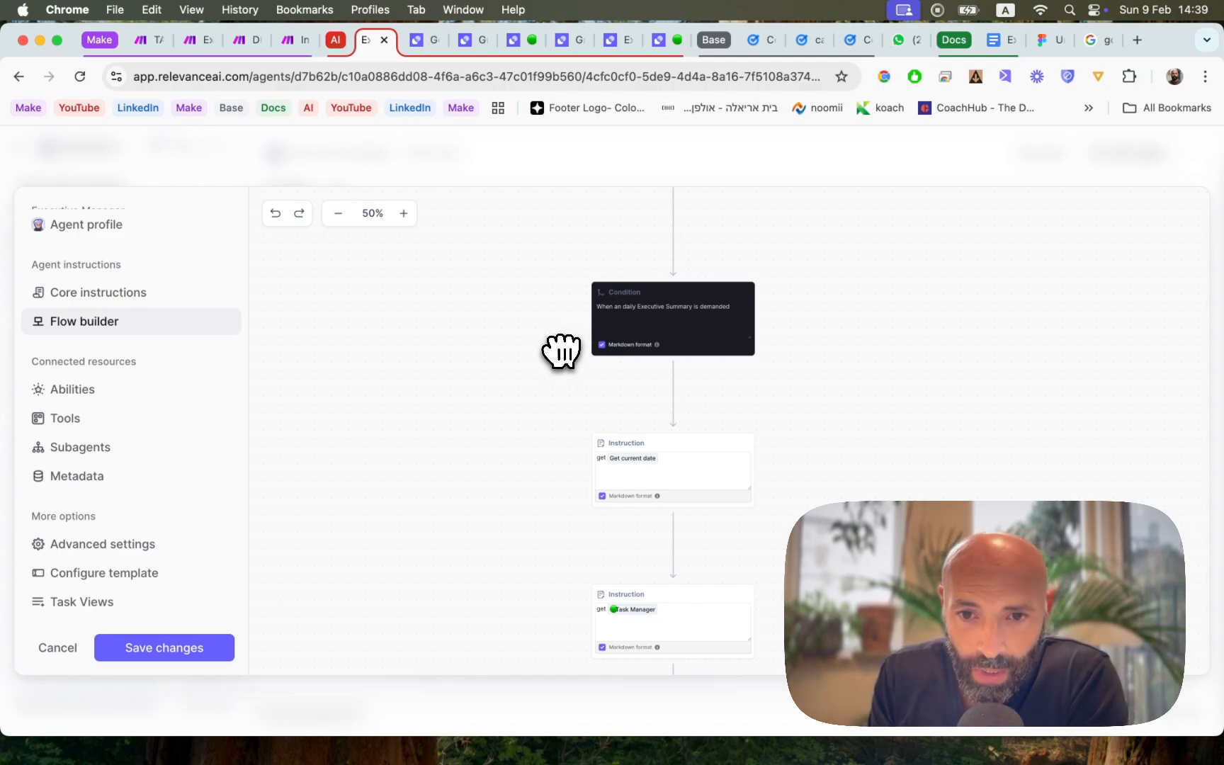
pyautogui.scroll(5, 587, 366)
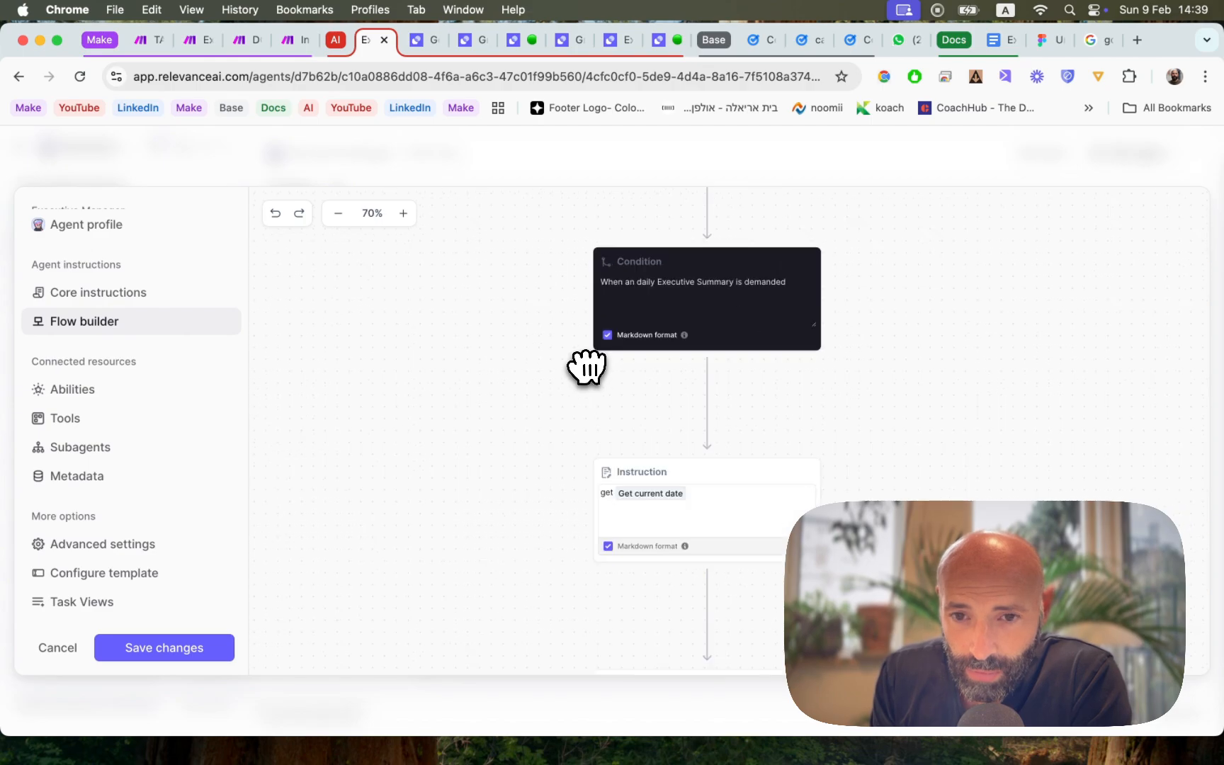
pyautogui.scroll(1, 586, 367)
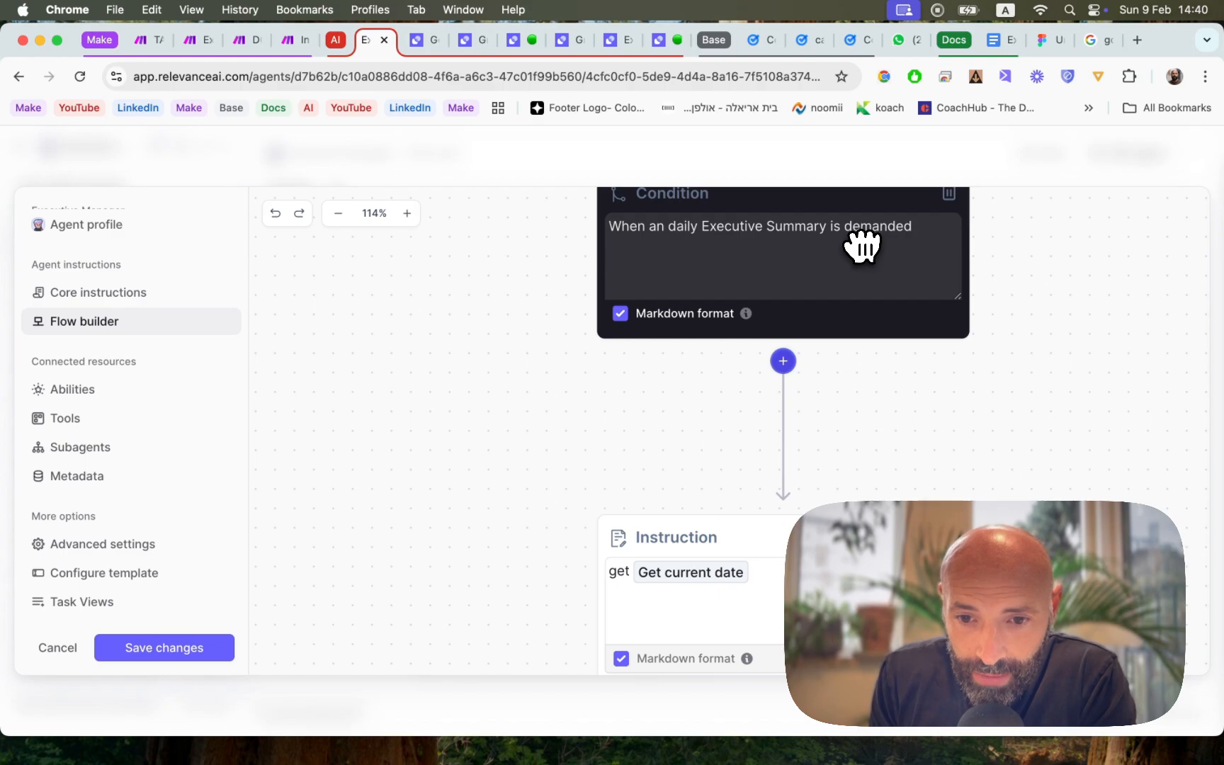
# Step: Follow the flow through the instructions for Get current date, Task Manager, Gmail Agent and Calendar agent
pyautogui.scroll(-5, 864, 245)
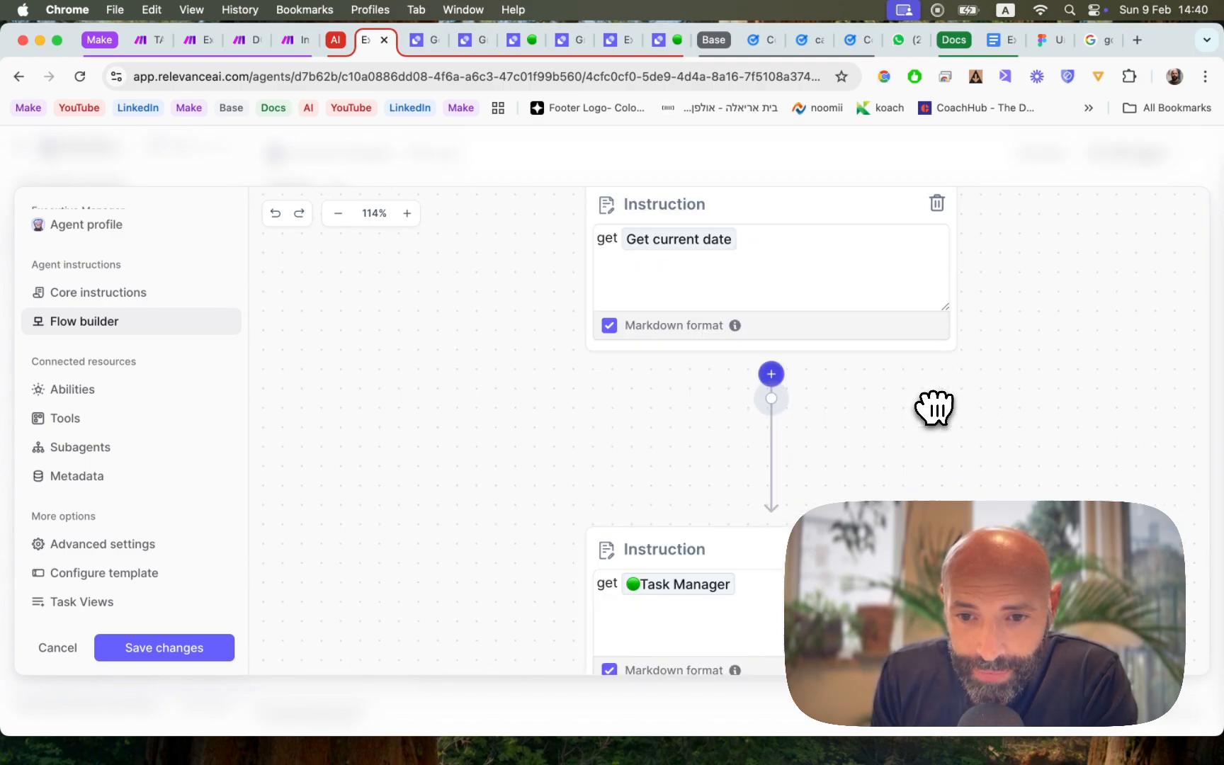
pyautogui.scroll(-3, 933, 407)
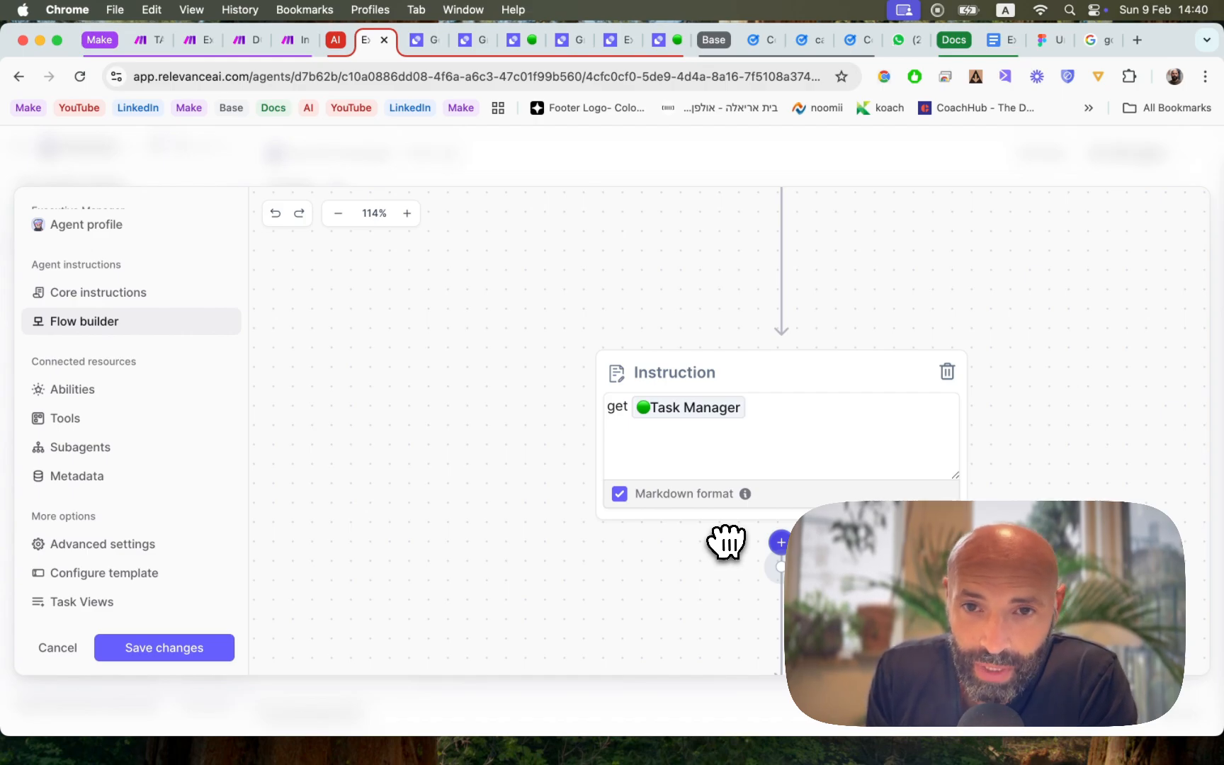
pyautogui.scroll(-1, 726, 543)
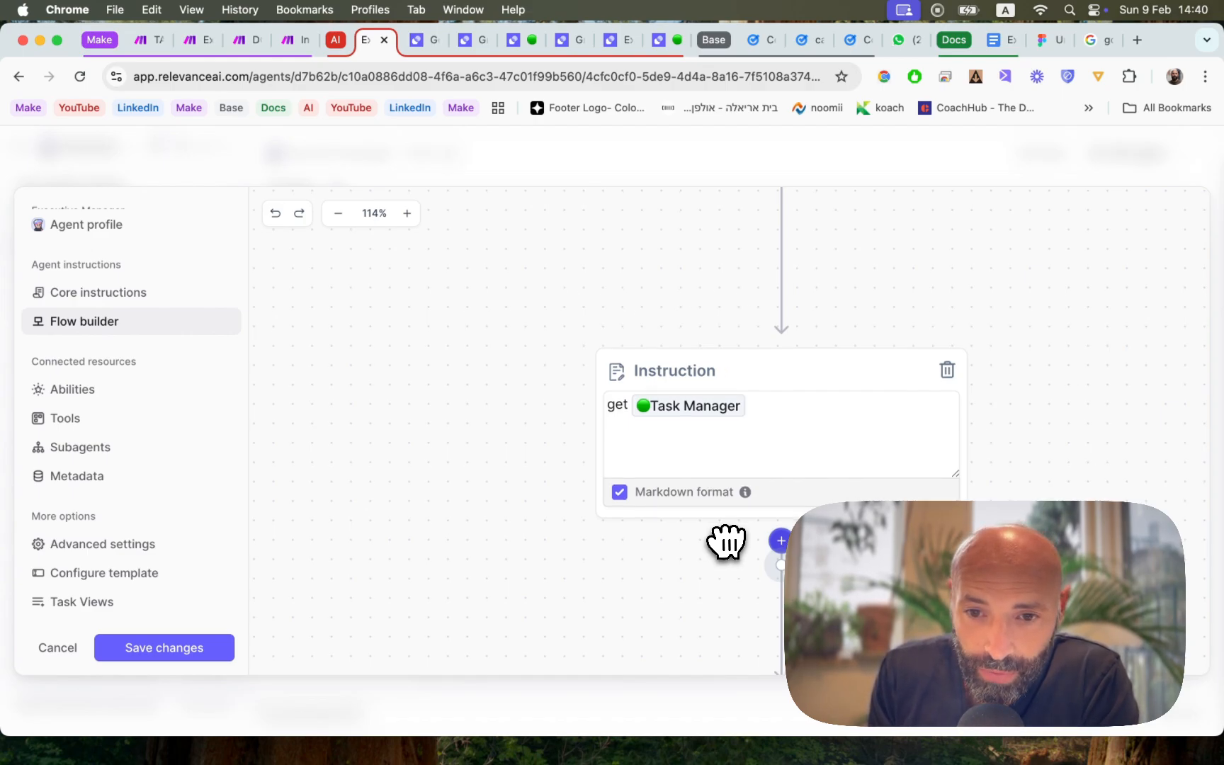
pyautogui.scroll(-6, 726, 543)
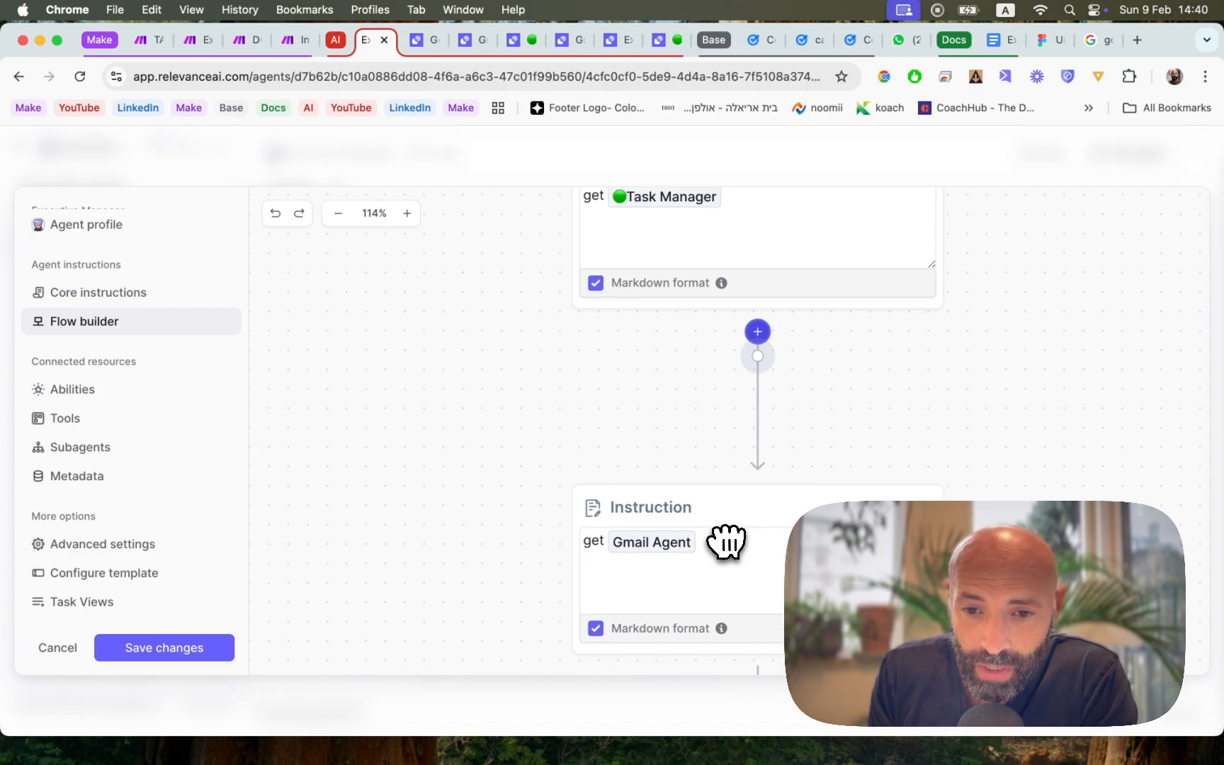
pyautogui.scroll(-8, 725, 542)
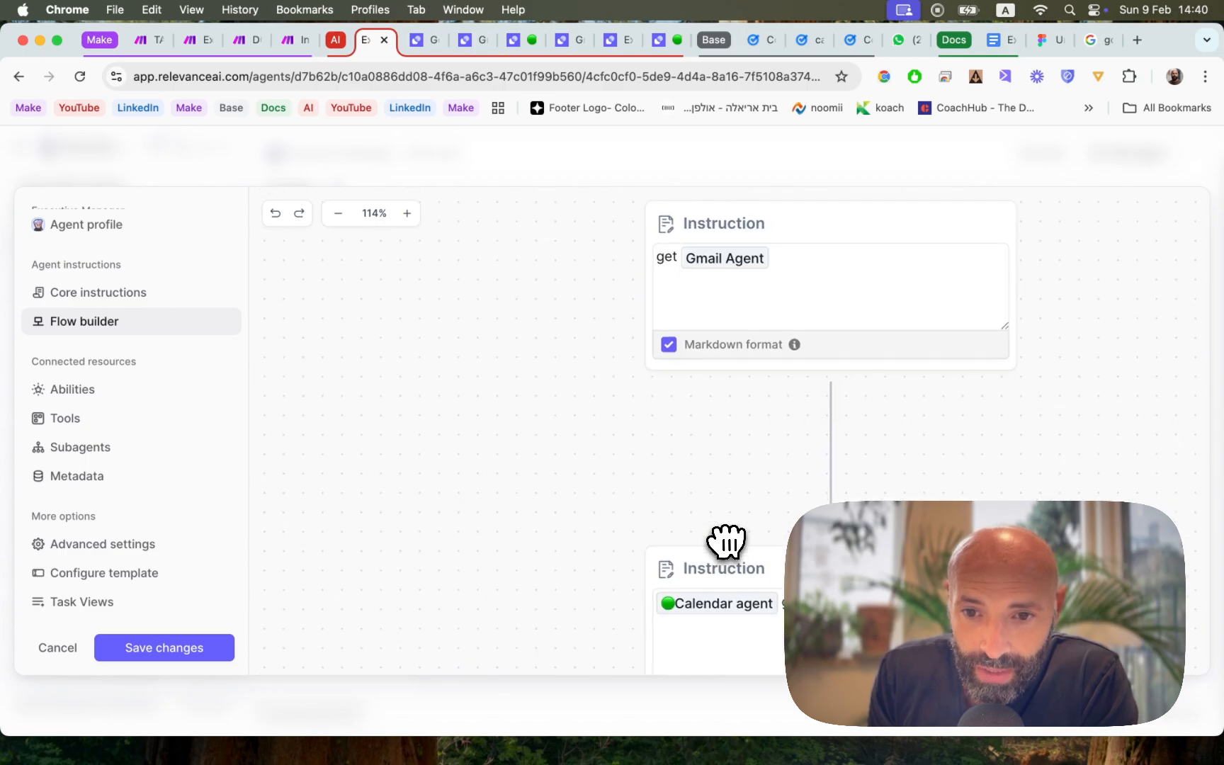
pyautogui.scroll(-2, 726, 542)
pyautogui.hscroll(2, 726, 542)
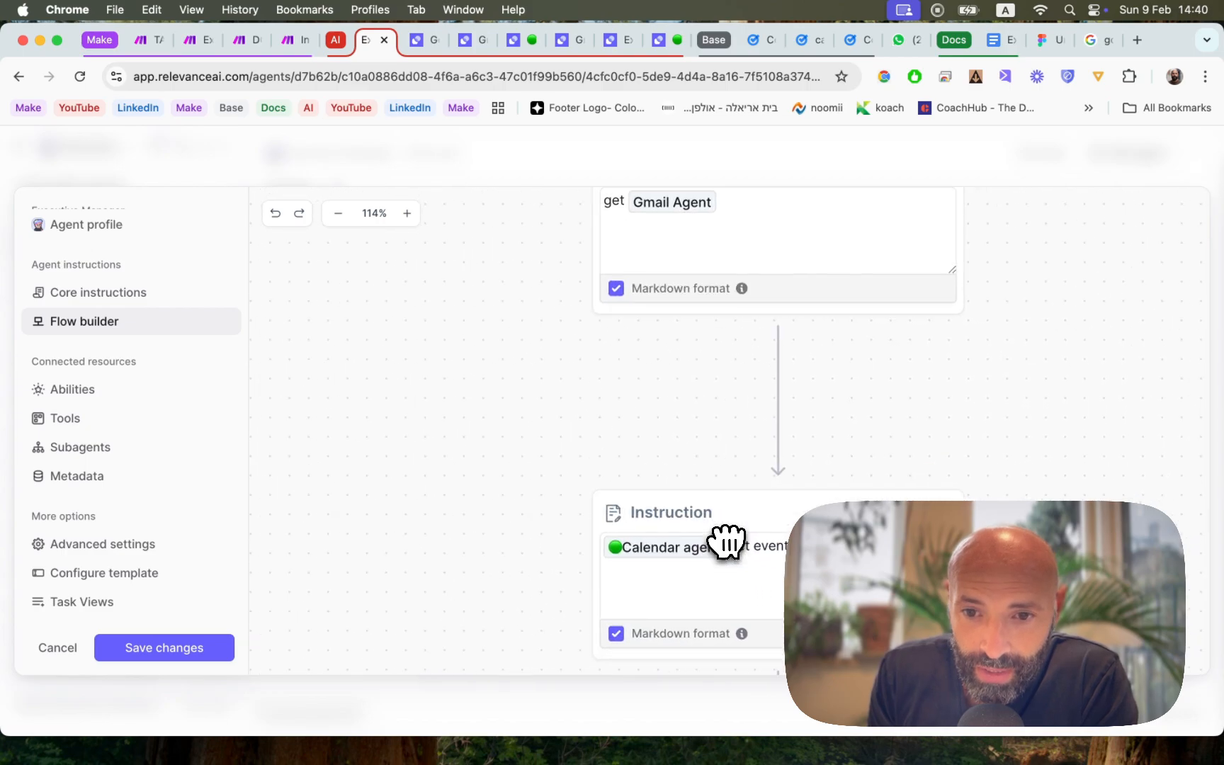
pyautogui.scroll(-2, 725, 543)
pyautogui.hscroll(-1, 726, 542)
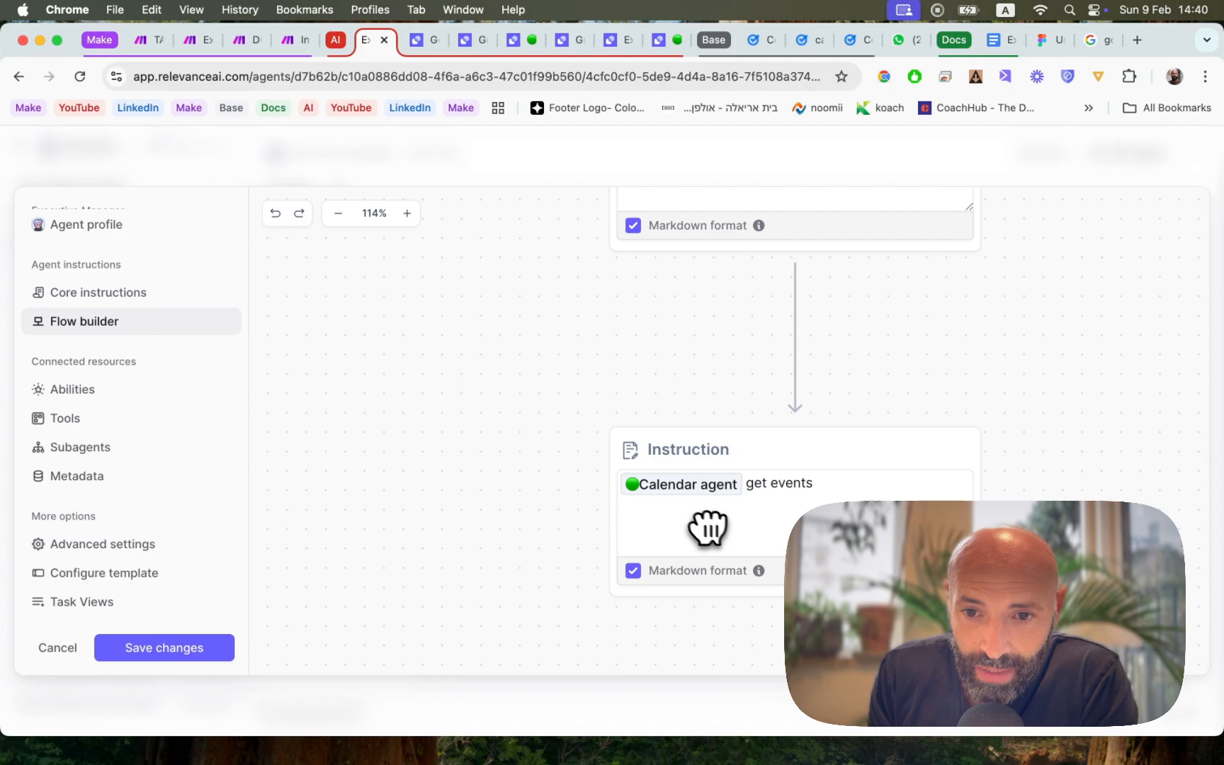
pyautogui.scroll(-9, 724, 538)
pyautogui.hscroll(-2, 724, 538)
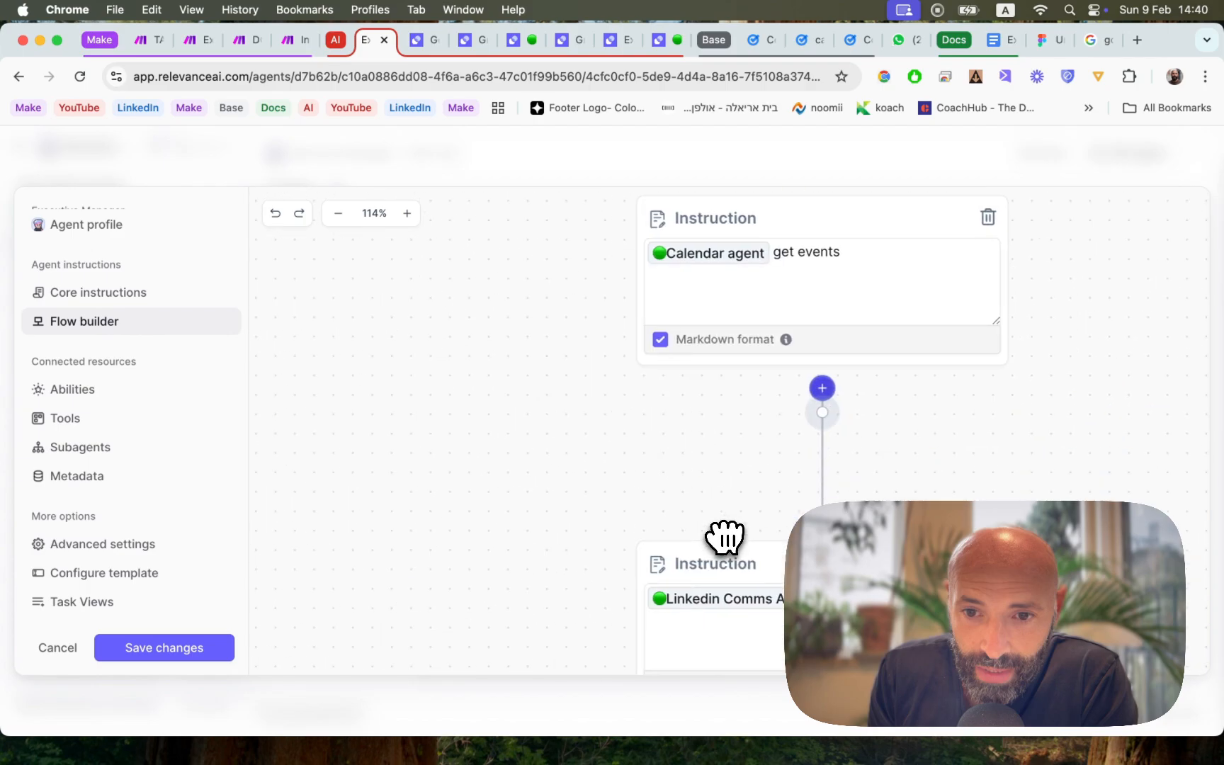
# Step: Examine the flow instructions that use the Linkedin Comms Agent, WhatsApp Agent and Content Manager
pyautogui.scroll(-1, 715, 527)
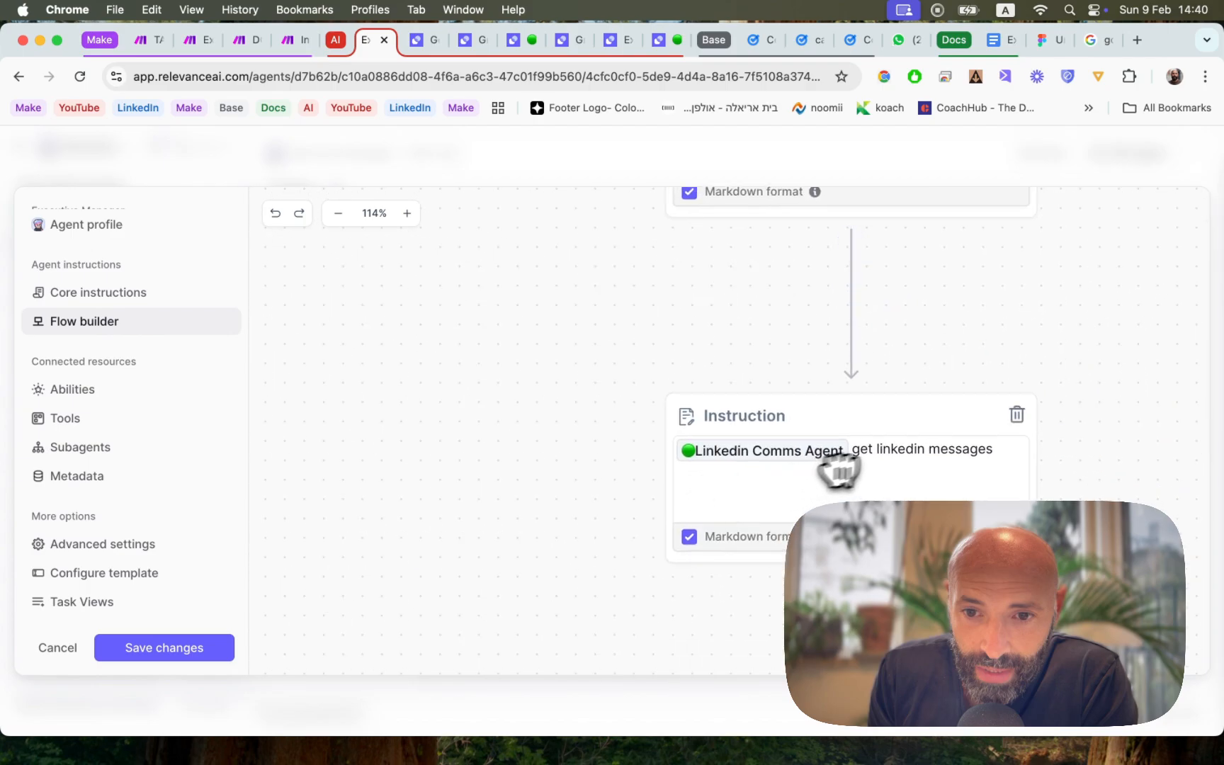
pyautogui.scroll(-5, 743, 443)
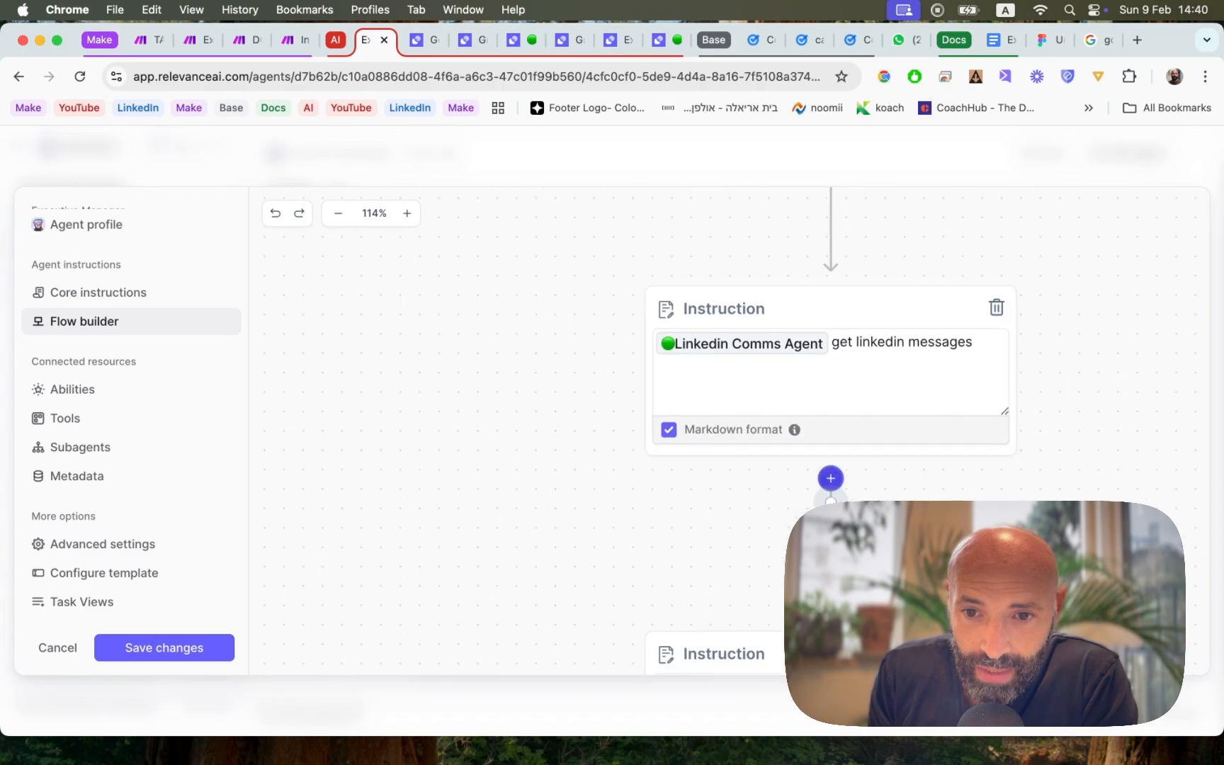
pyautogui.scroll(-2, 744, 442)
pyautogui.hscroll(-1, 744, 443)
pyautogui.scroll(-1, 744, 443)
pyautogui.hscroll(-1, 743, 442)
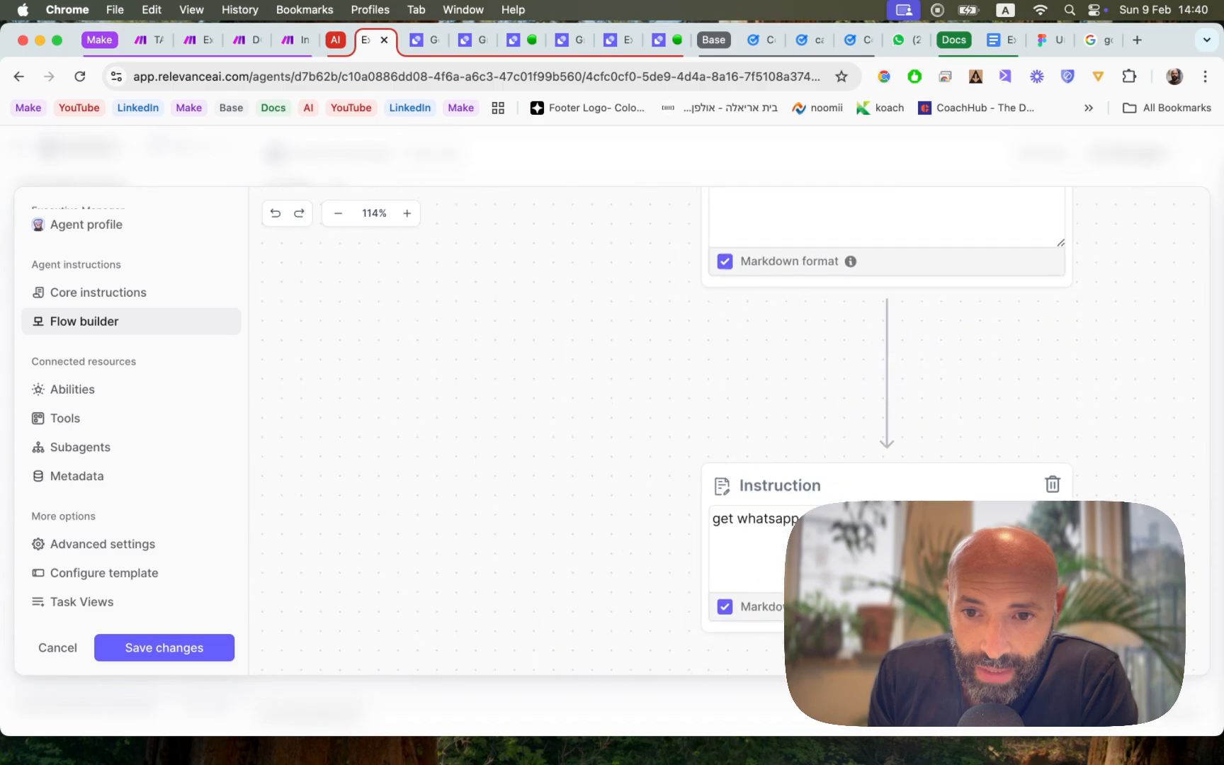
pyautogui.scroll(-2, 743, 443)
pyautogui.hscroll(1, 744, 443)
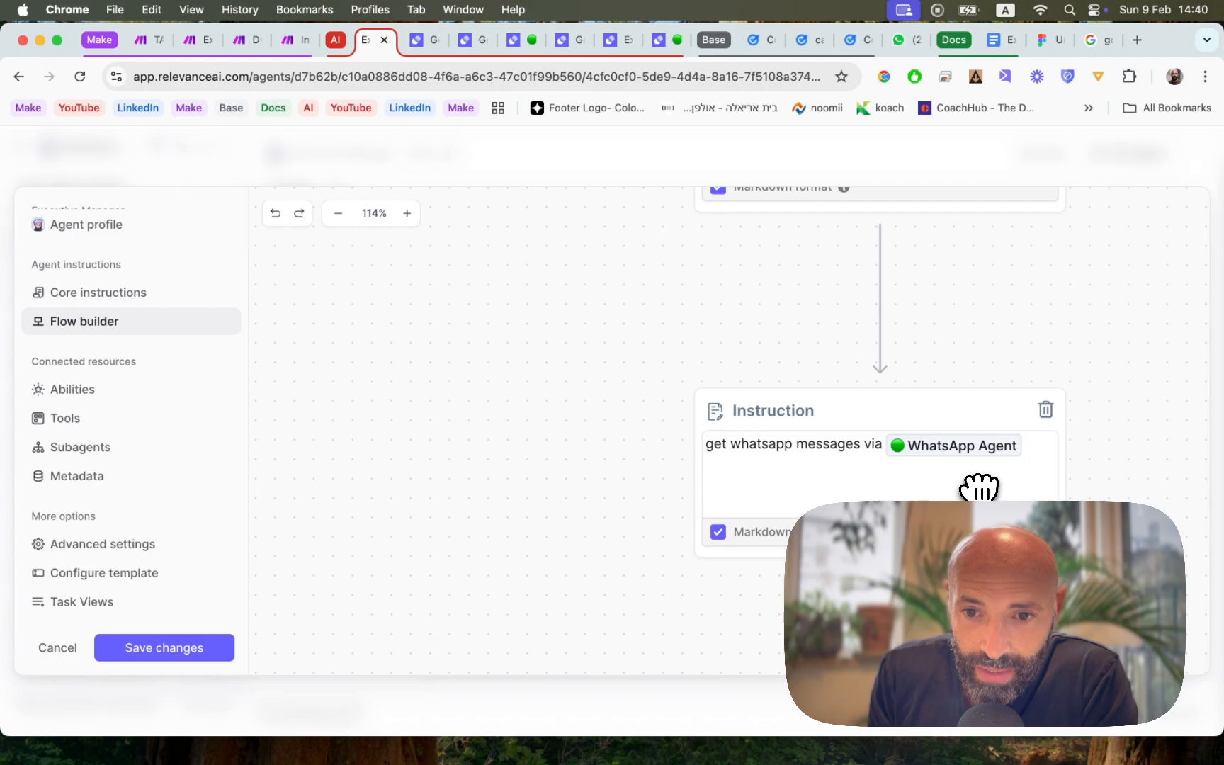
pyautogui.scroll(-10, 979, 488)
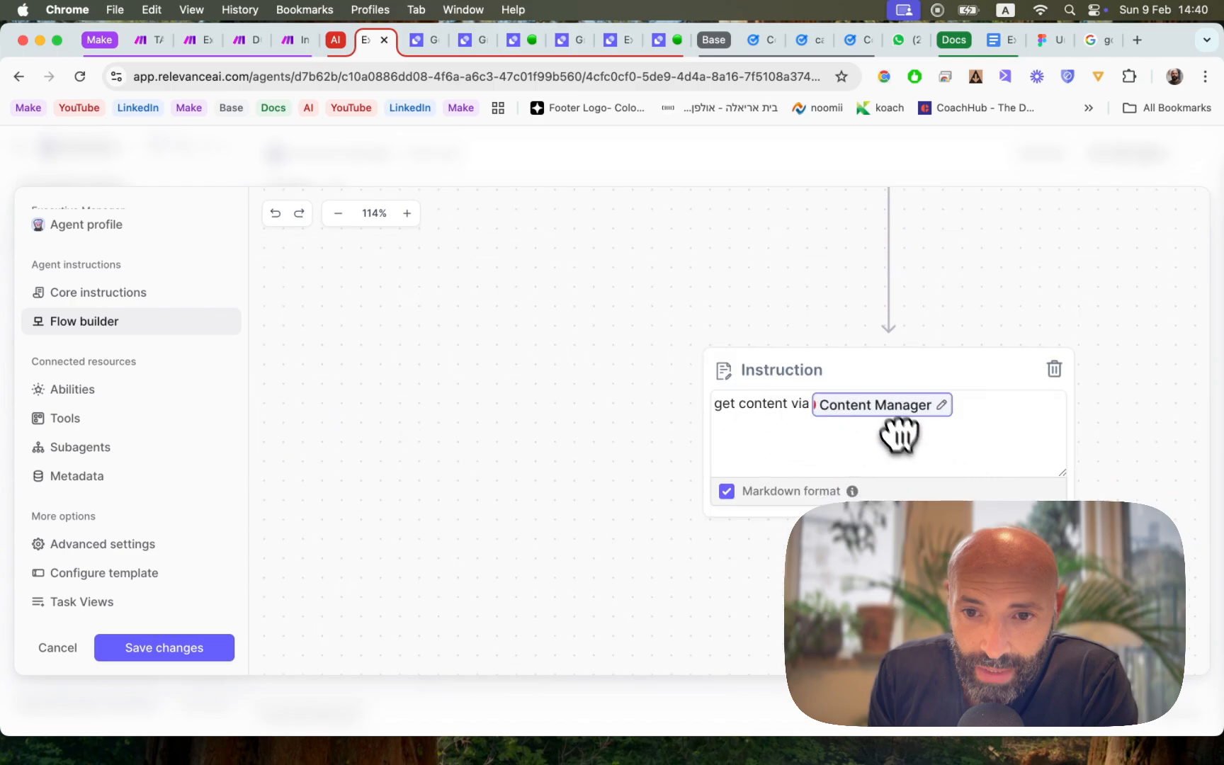
# Step: Examine the flow's closing instructions for adding everything to a Google Doc and sending its link via WhatsApp Chat
pyautogui.scroll(-5, 912, 458)
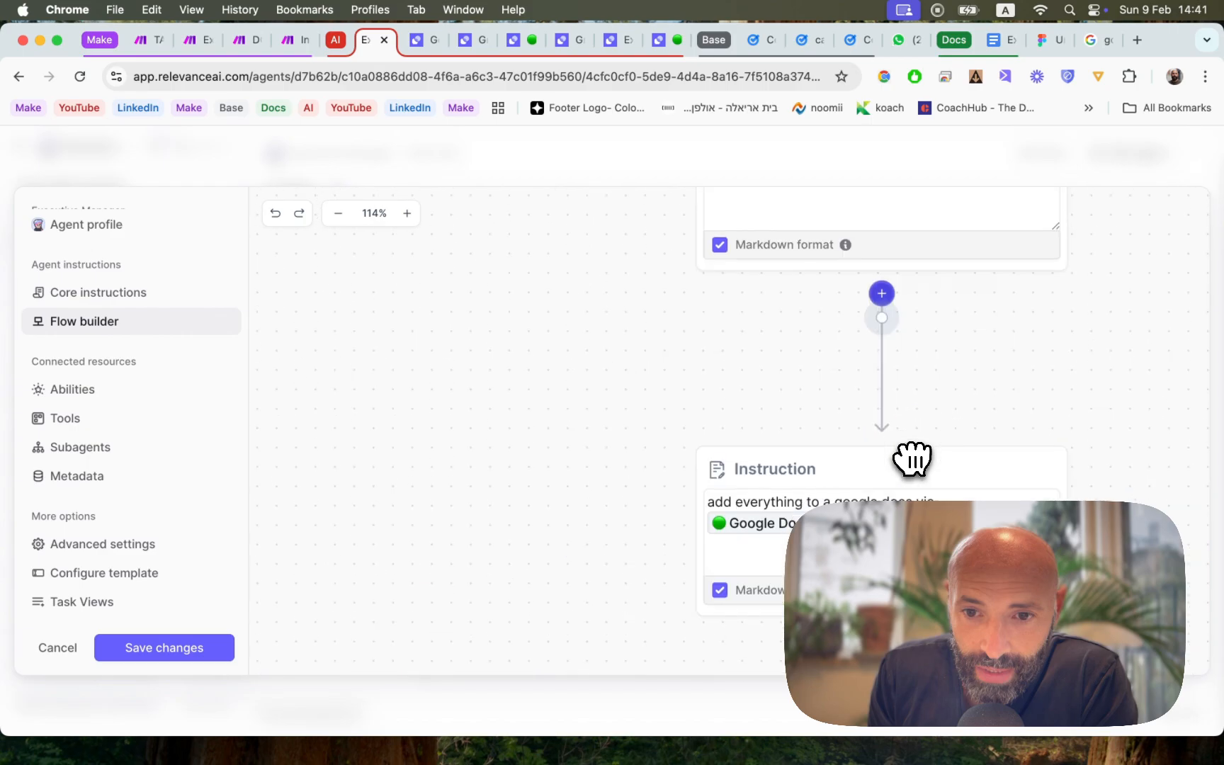
pyautogui.scroll(3, 912, 459)
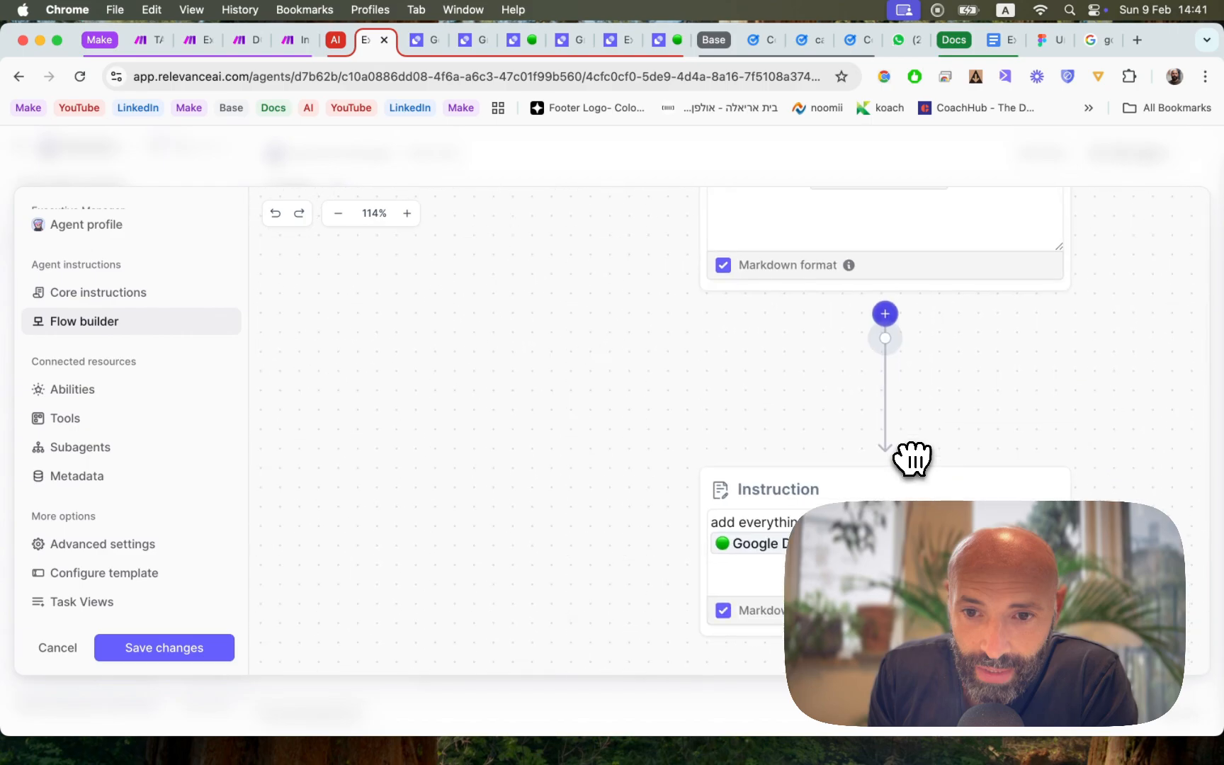
pyautogui.scroll(1, 851, 331)
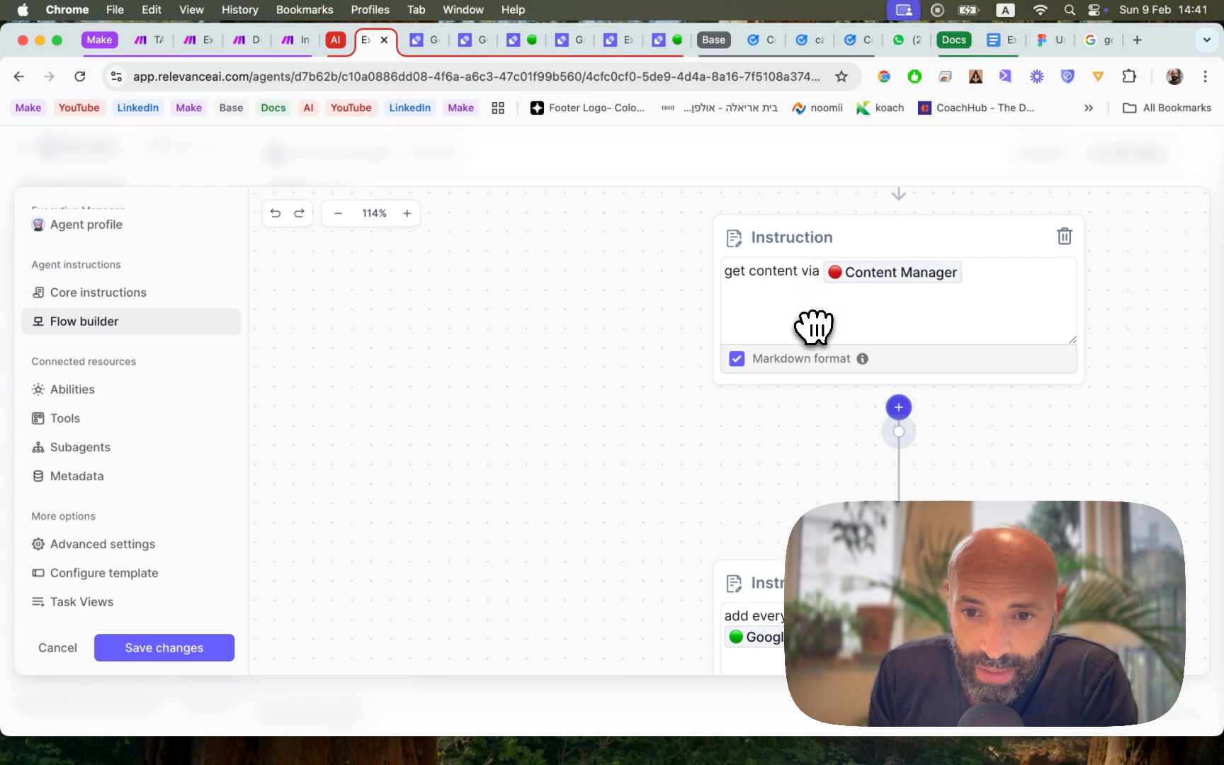
pyautogui.scroll(-7, 814, 326)
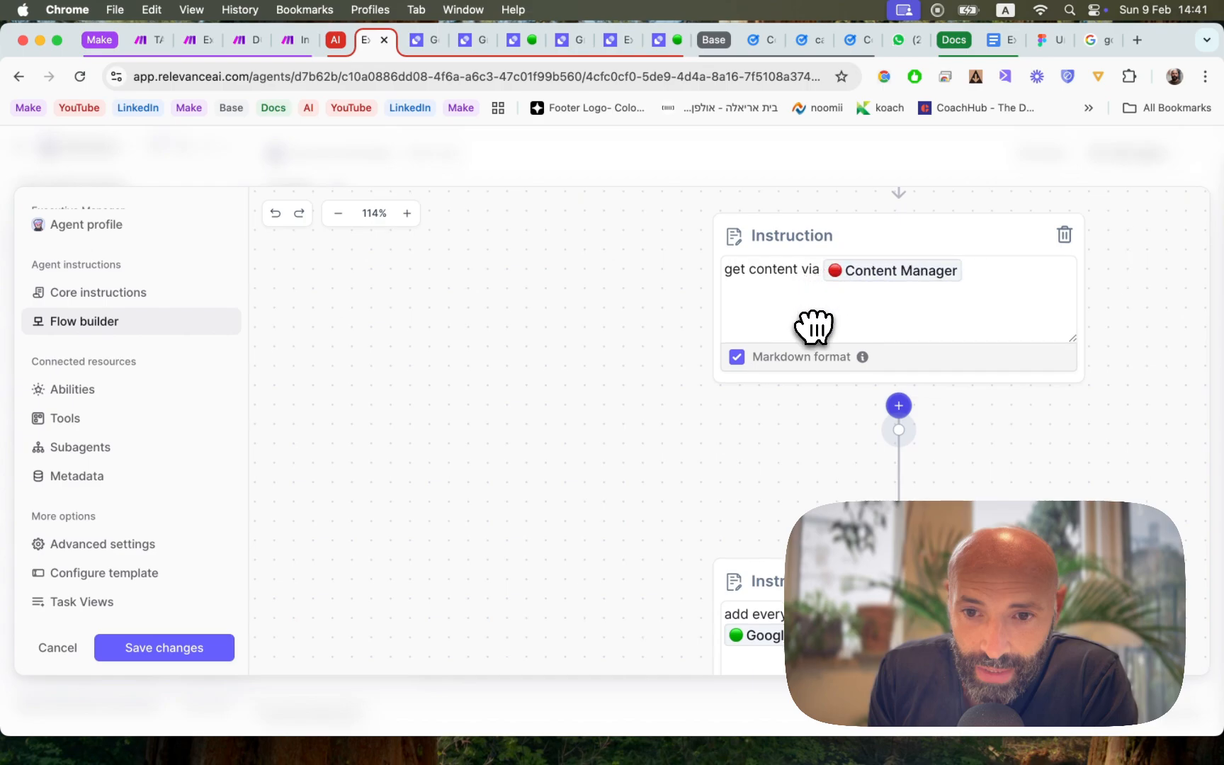
pyautogui.scroll(-3, 814, 326)
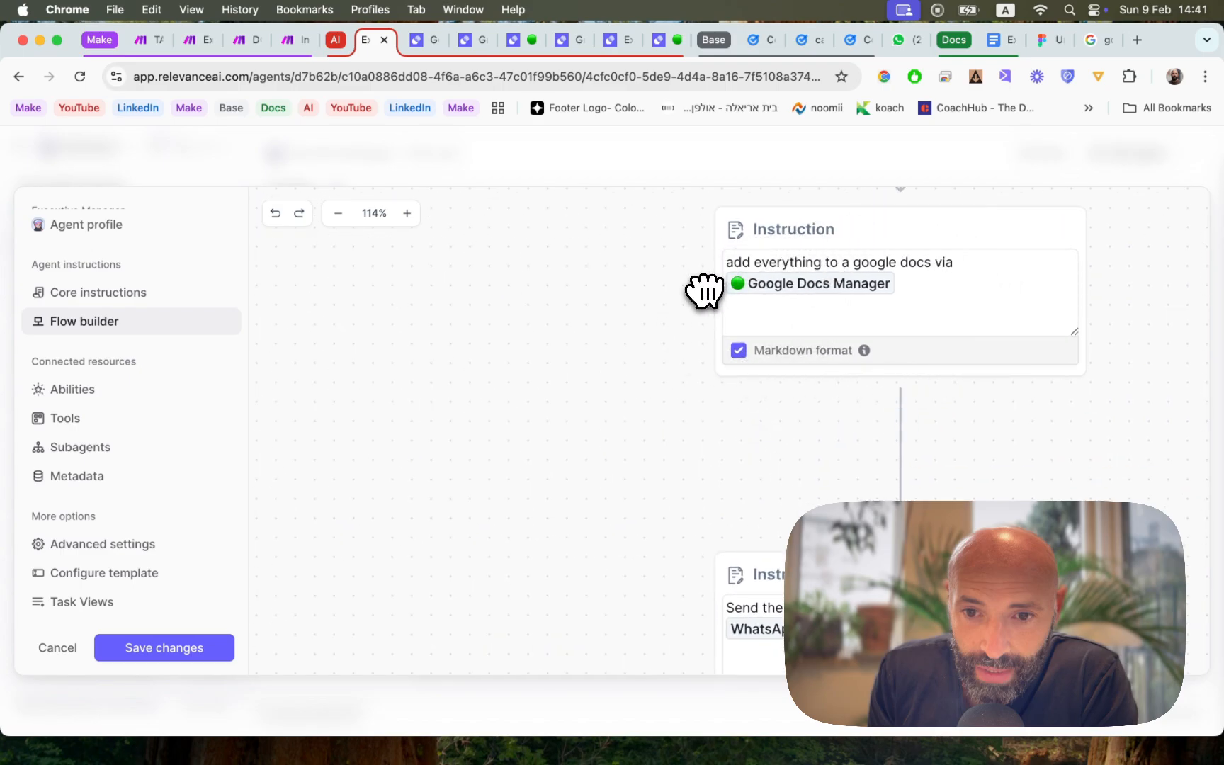
pyautogui.scroll(-5, 705, 291)
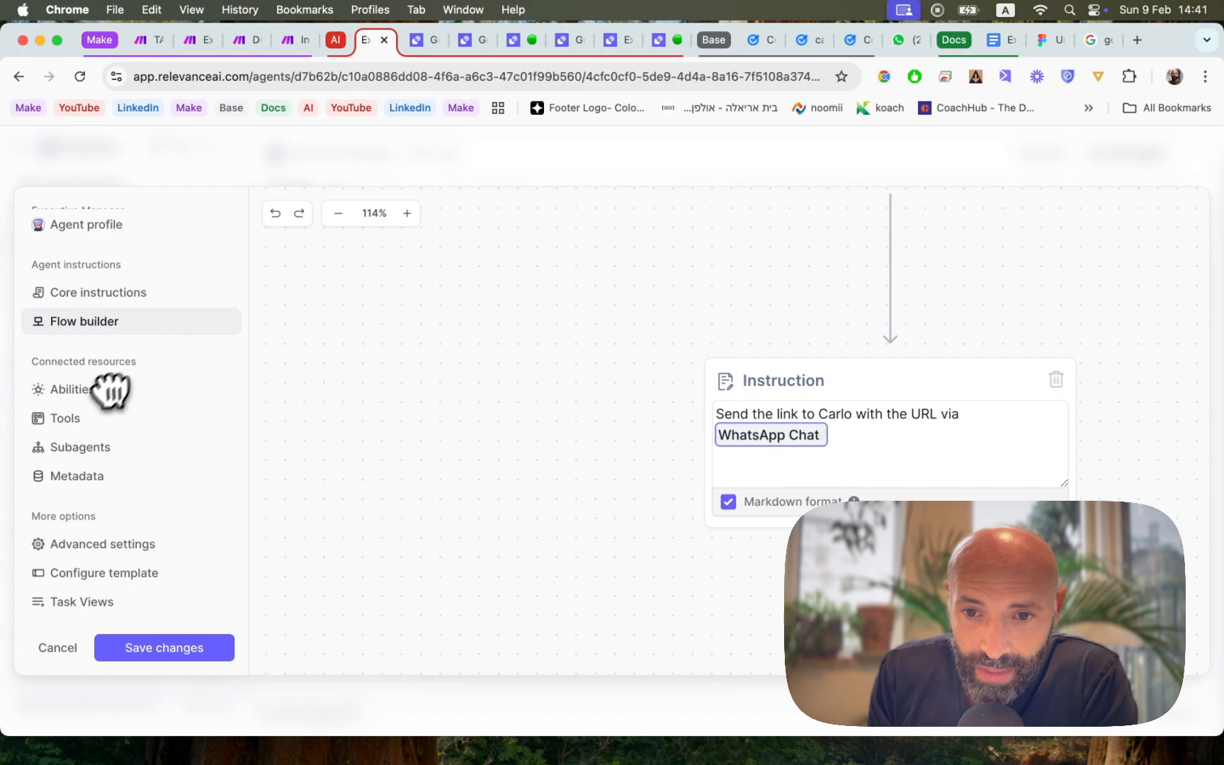
# Step: View the Executive Manager's connected subagents and its tools
pyautogui.click(87, 444)
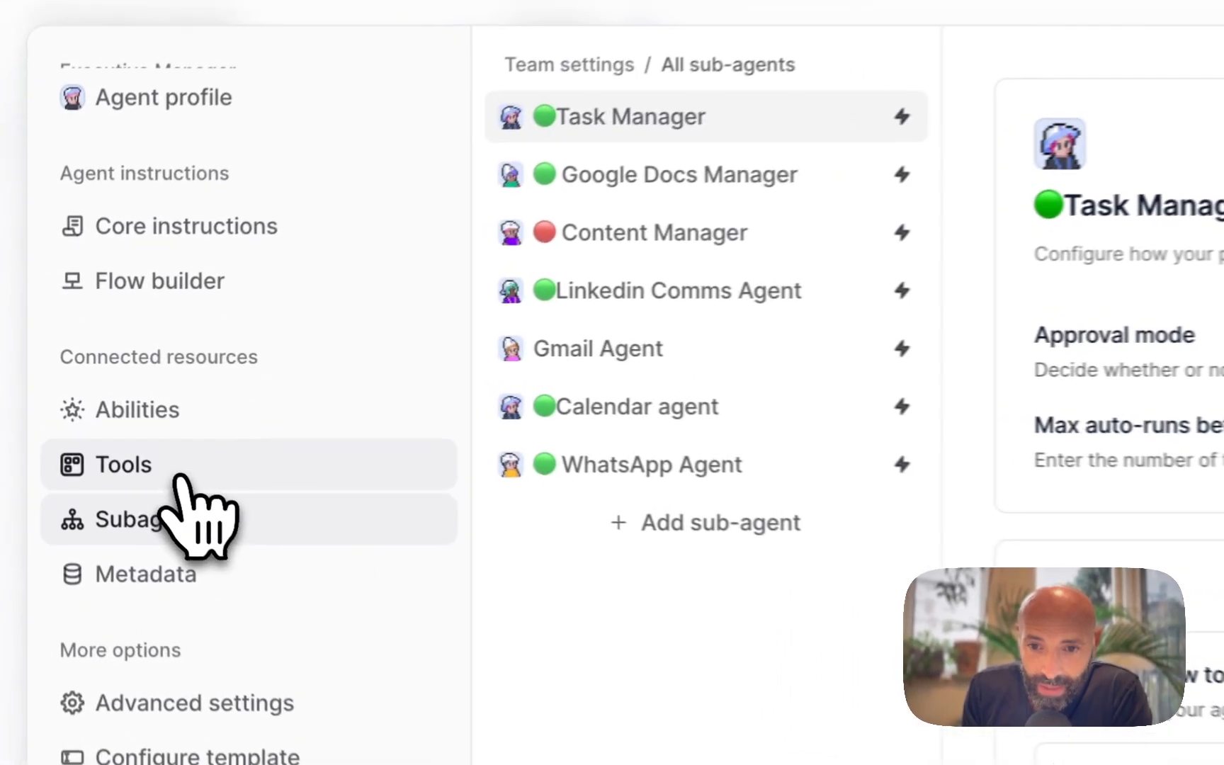
pyautogui.click(180, 478)
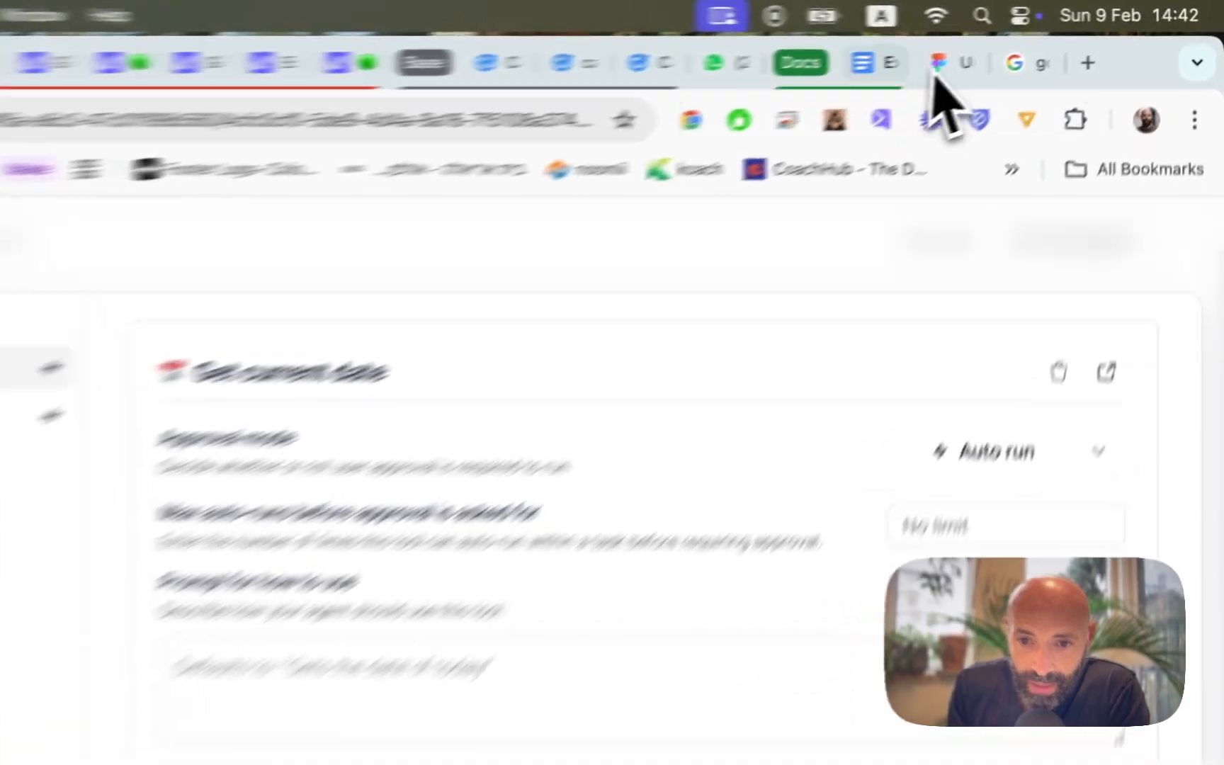
# Step: Switch between the Executive Manager and the Figma board to review the daily executive summary diagram of trigger and subagents
pyautogui.click(1054, 41)
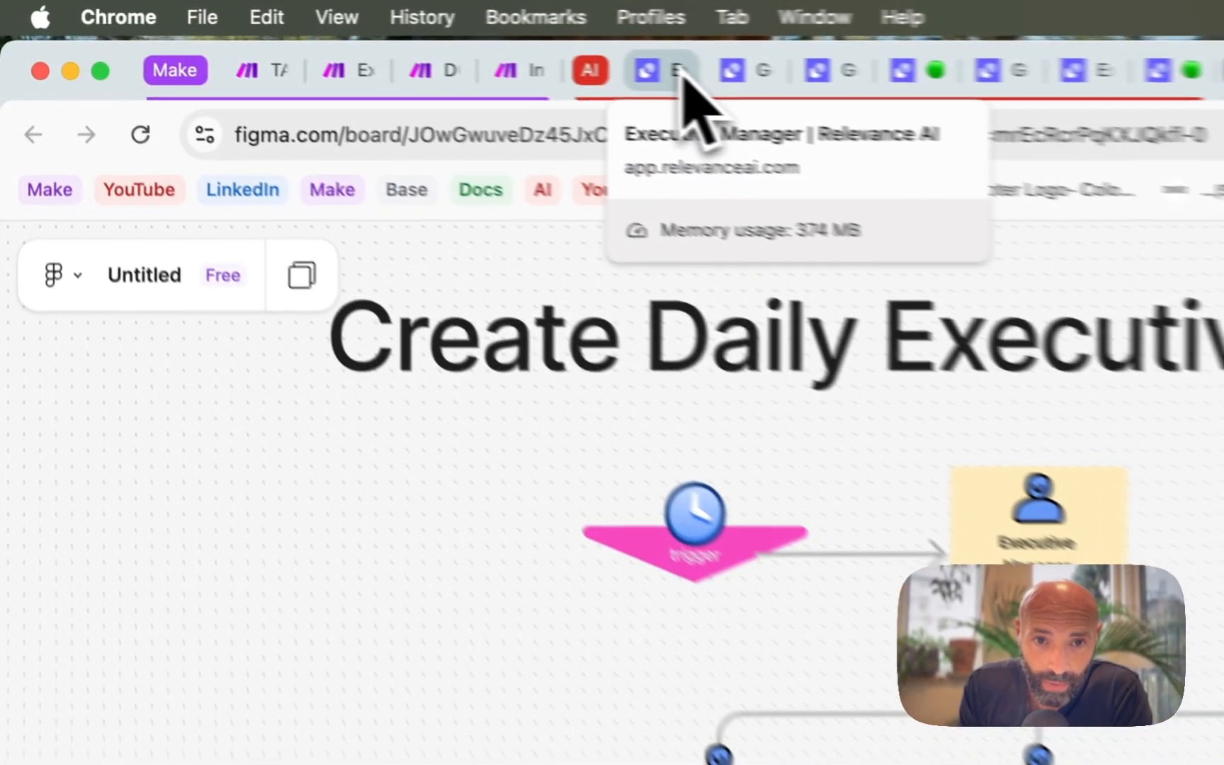
pyautogui.click(682, 76)
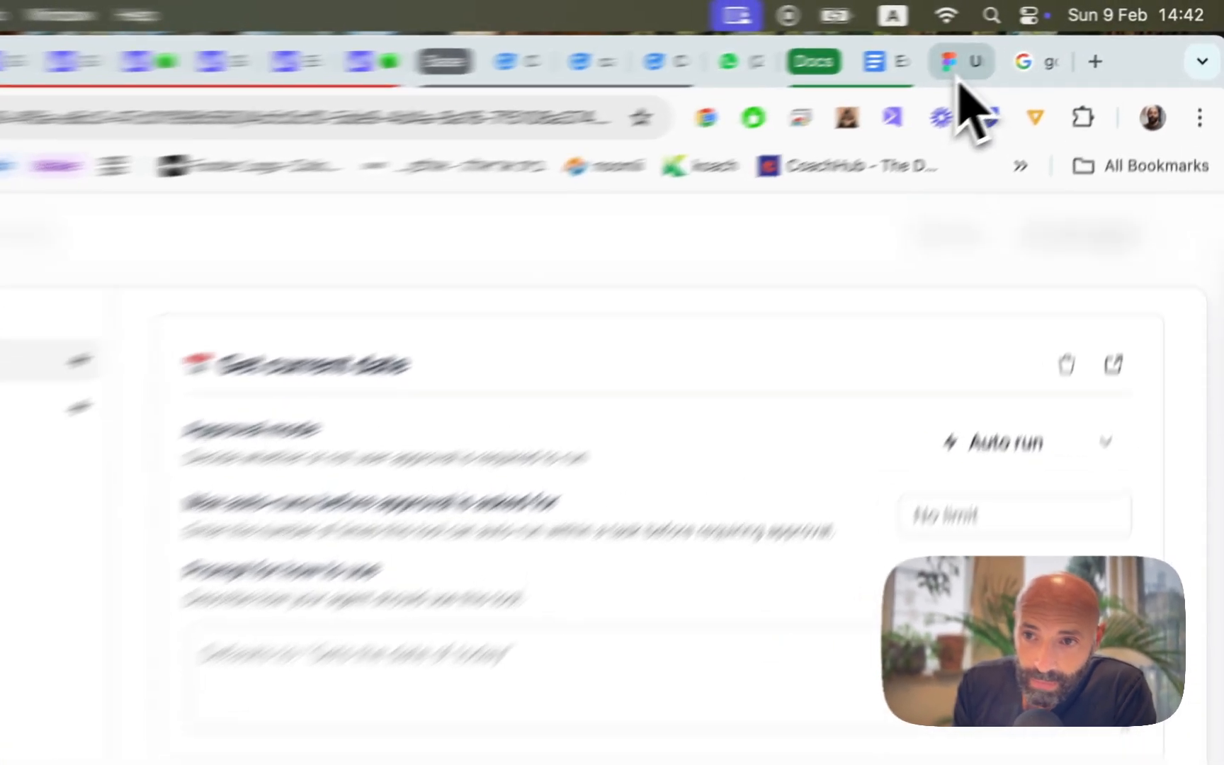
pyautogui.click(961, 74)
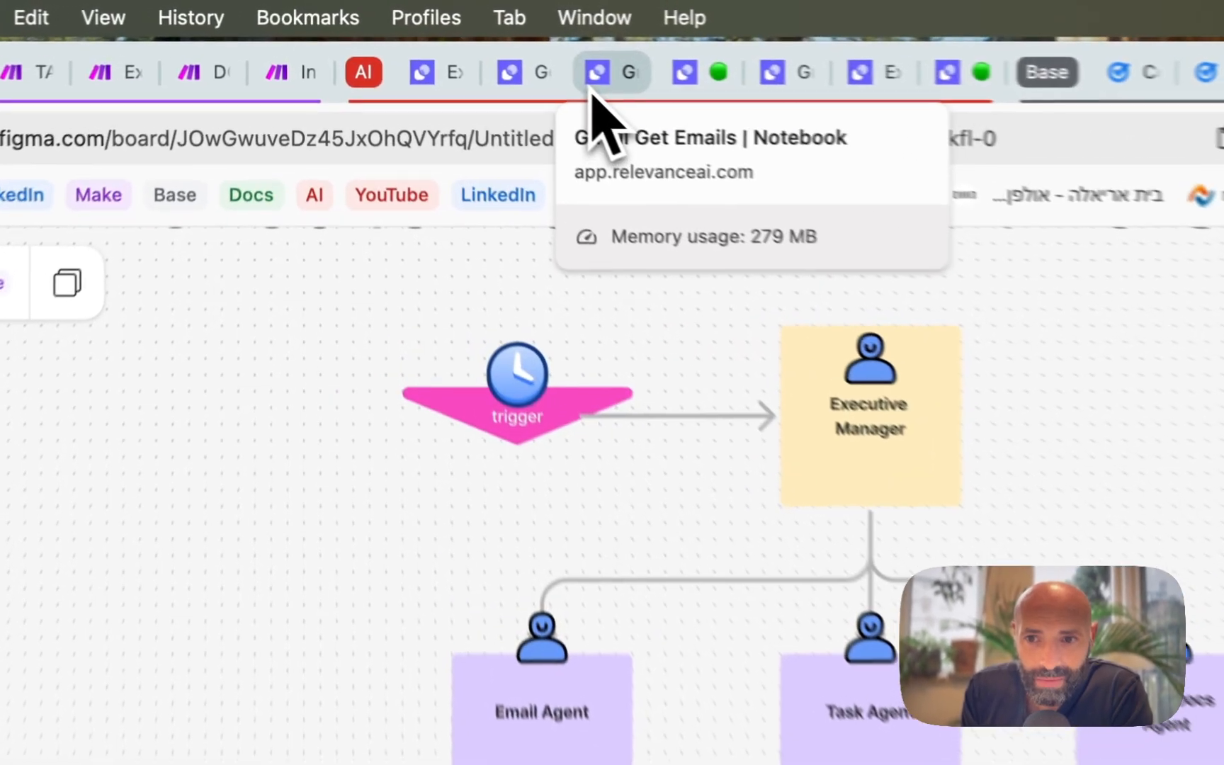
# Step: Switch to the Gmail Get Emails tool in Relevance AI and show how it is built
pyautogui.click(464, 44)
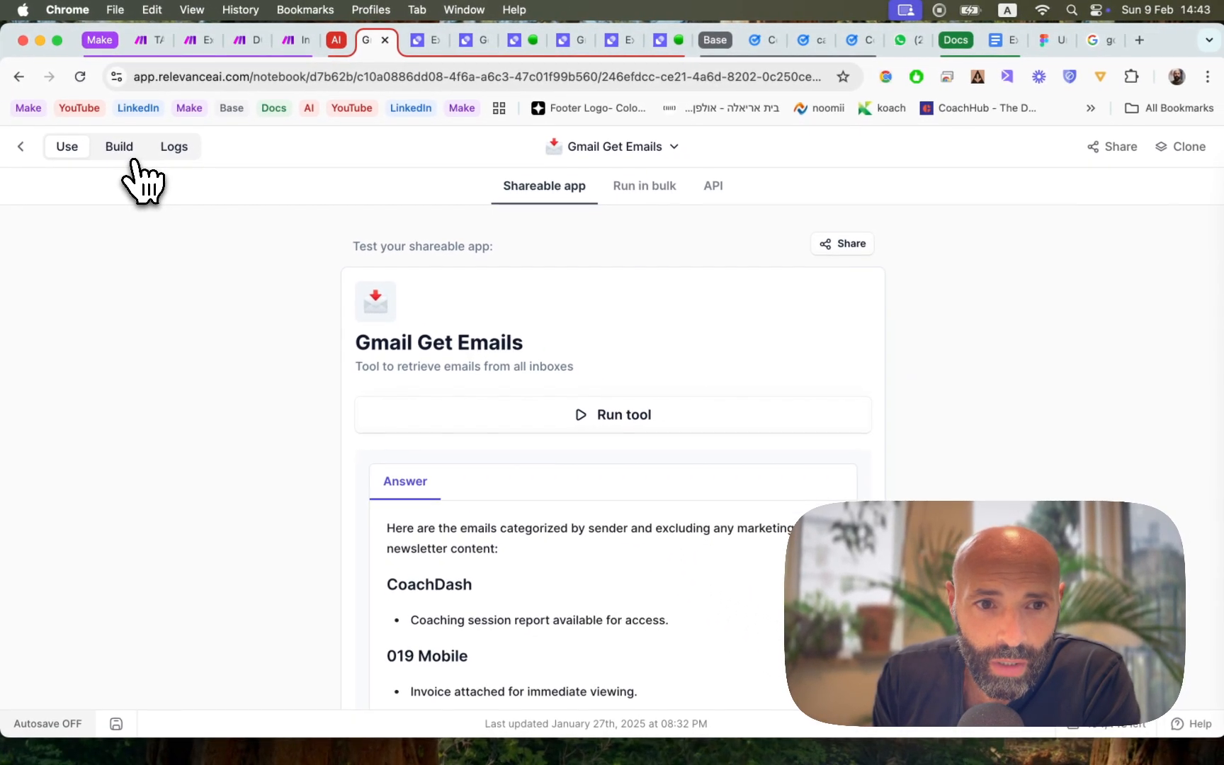
pyautogui.click(132, 159)
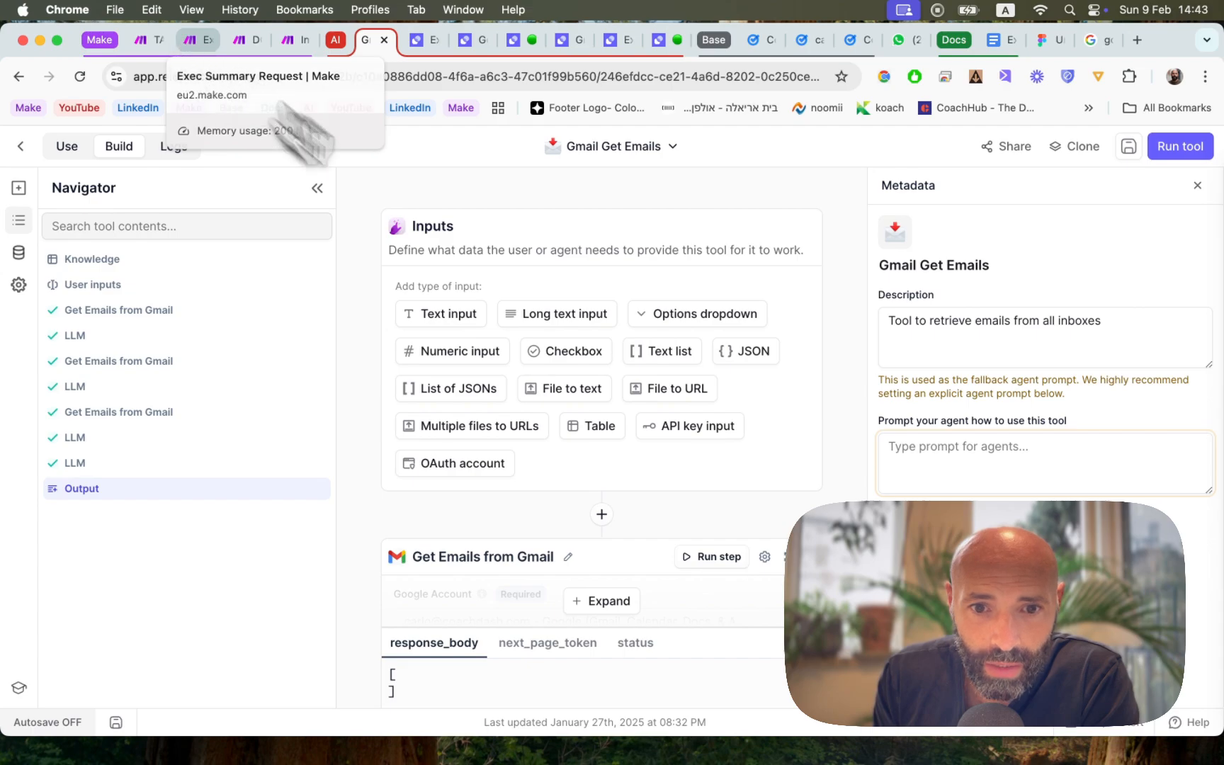
# Step: Add a Get Emails from Gmail step directly after the tool's inputs
pyautogui.scroll(-3, 575, 431)
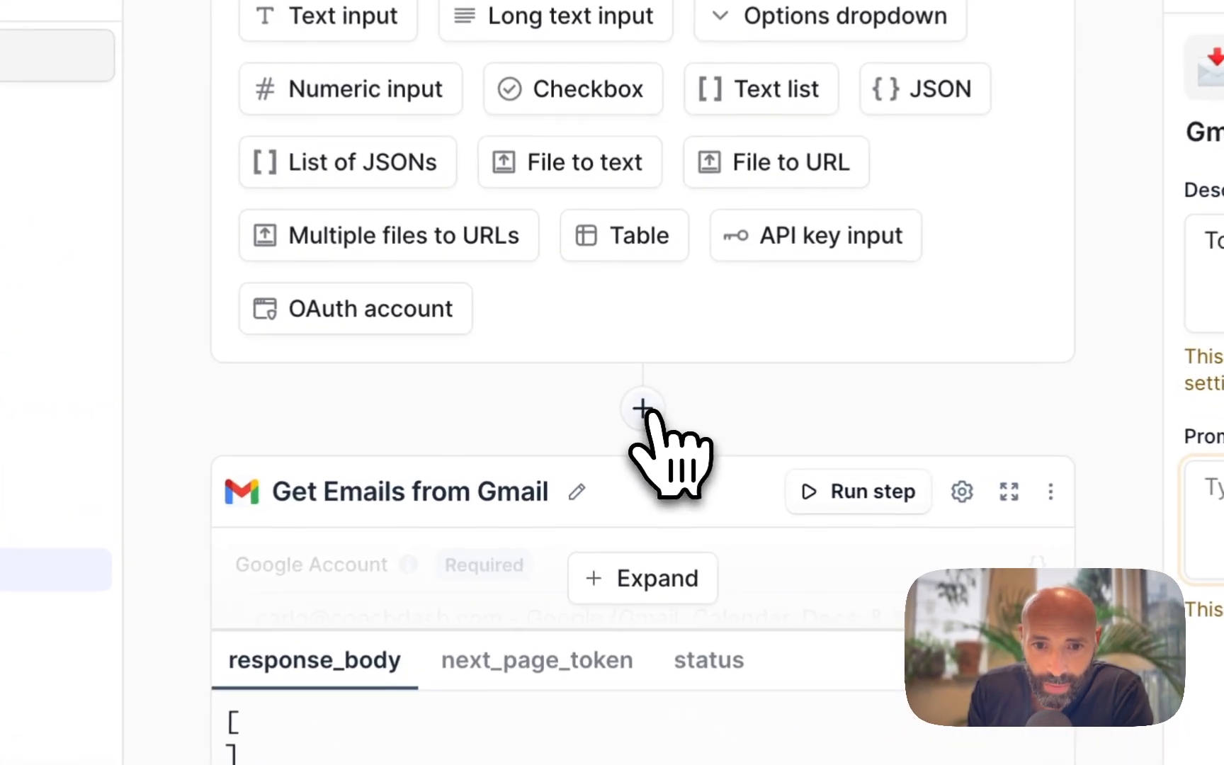
pyautogui.click(602, 407)
pyautogui.click(582, 333)
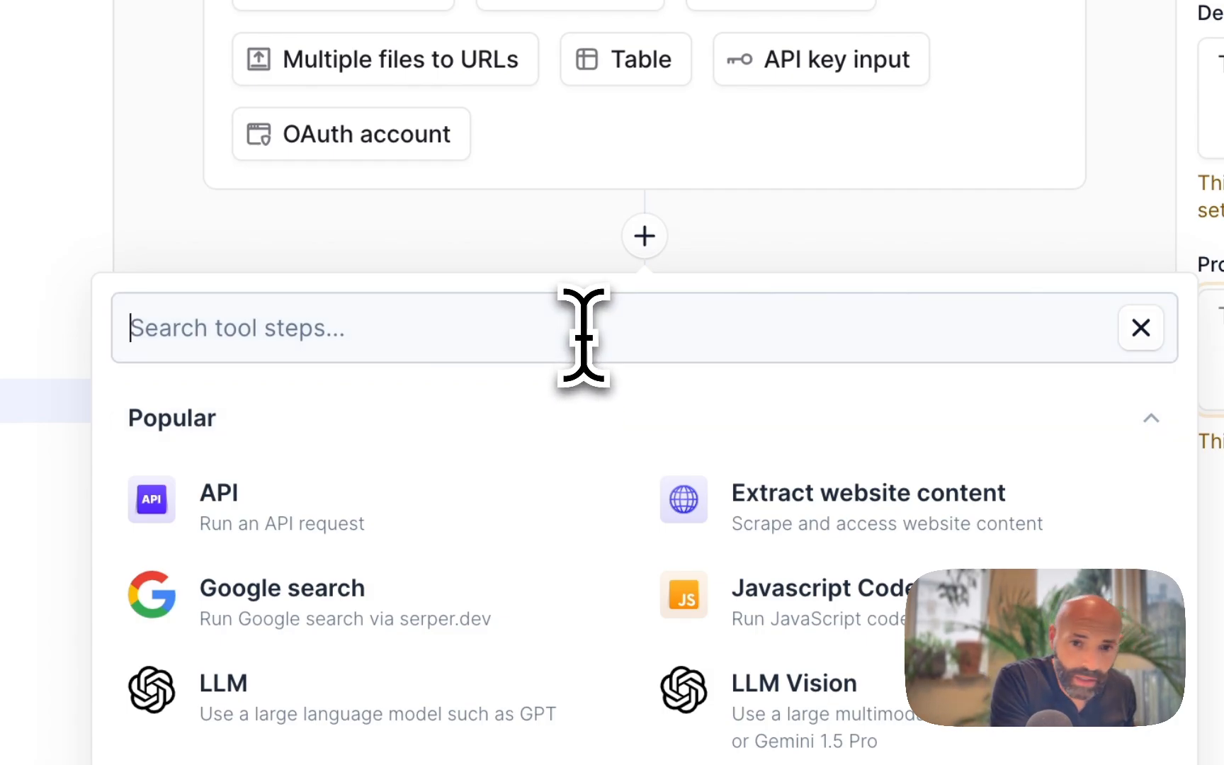
pyautogui.write('get em')
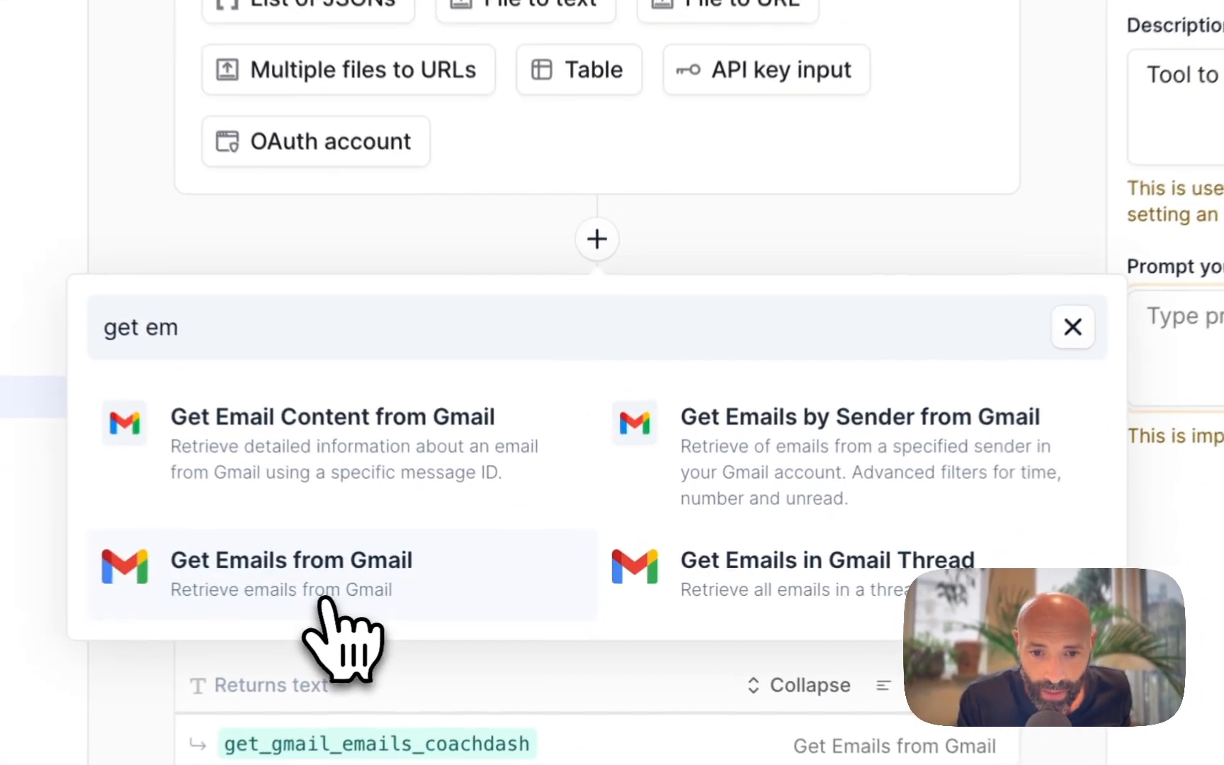
pyautogui.click(322, 599)
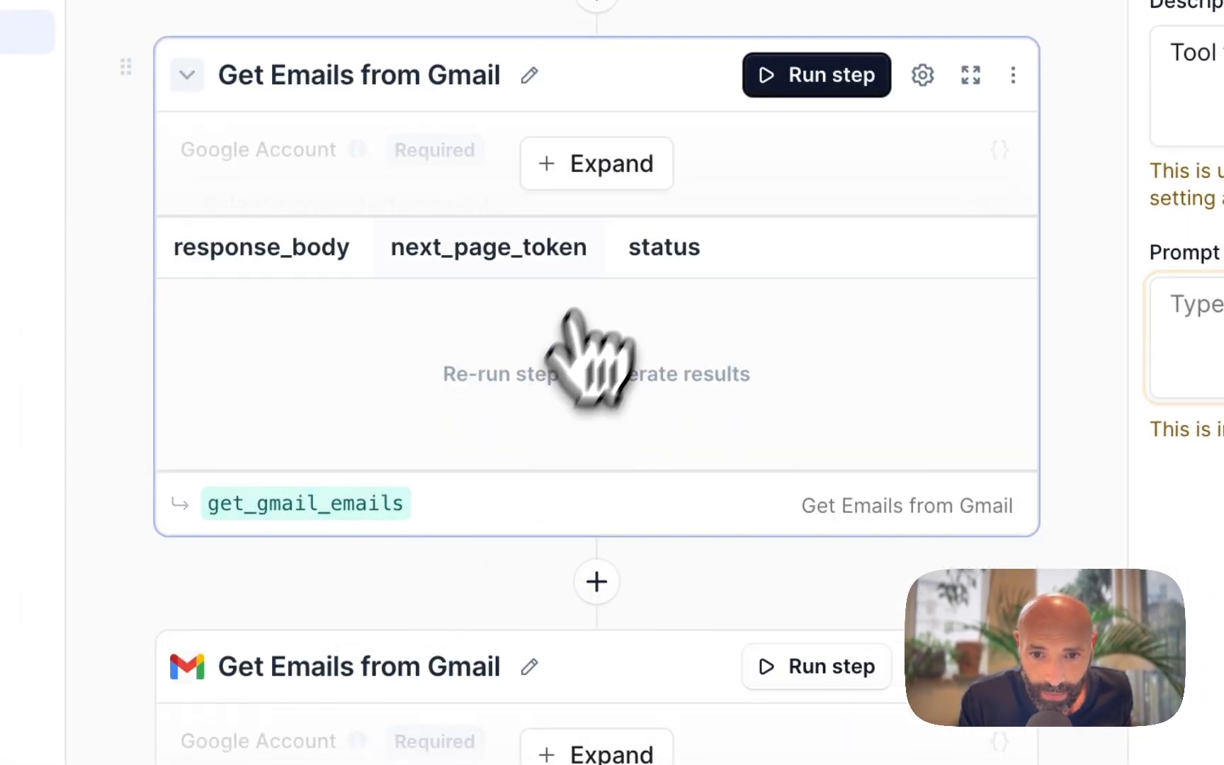
# Step: Expand the new Get Emails from Gmail step and view the connected Google accounts it offers
pyautogui.click(615, 165)
pyautogui.click(561, 213)
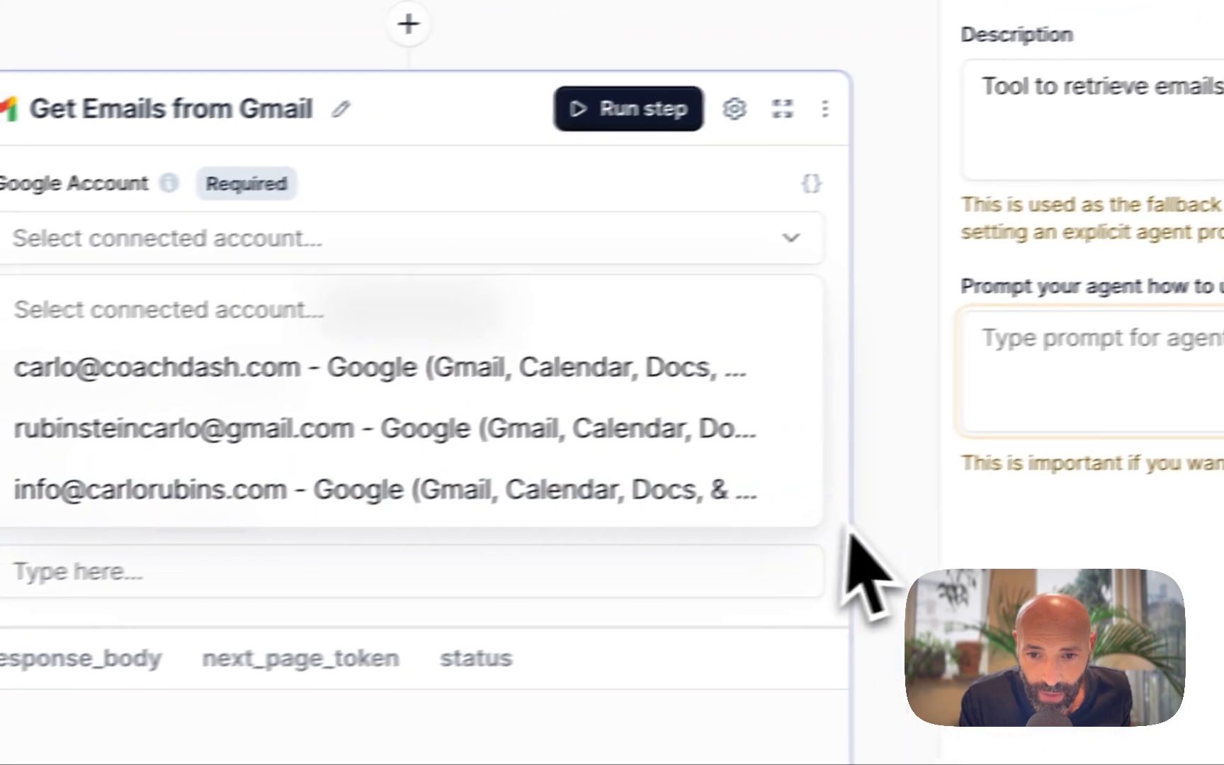
pyautogui.click(1082, 496)
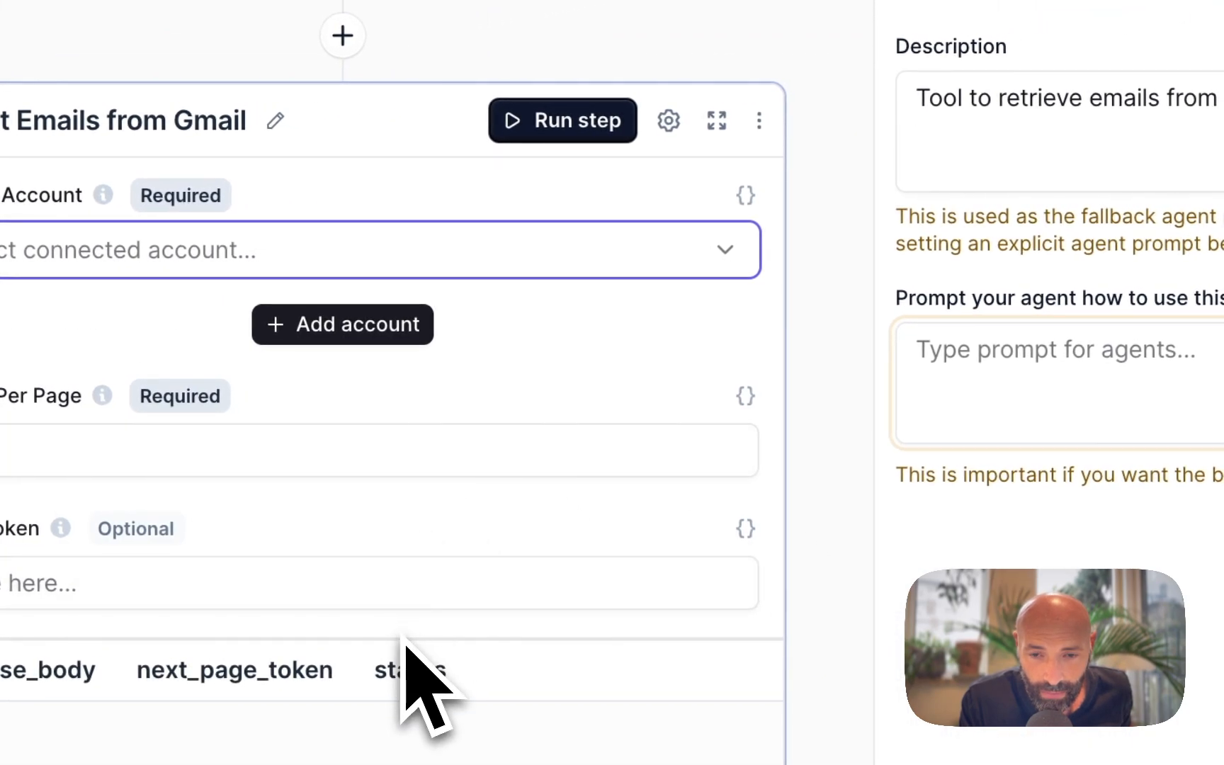
# Step: Delete the newly added Get Emails from Gmail step
pyautogui.scroll(-3, 407, 648)
pyautogui.scroll(2, 407, 648)
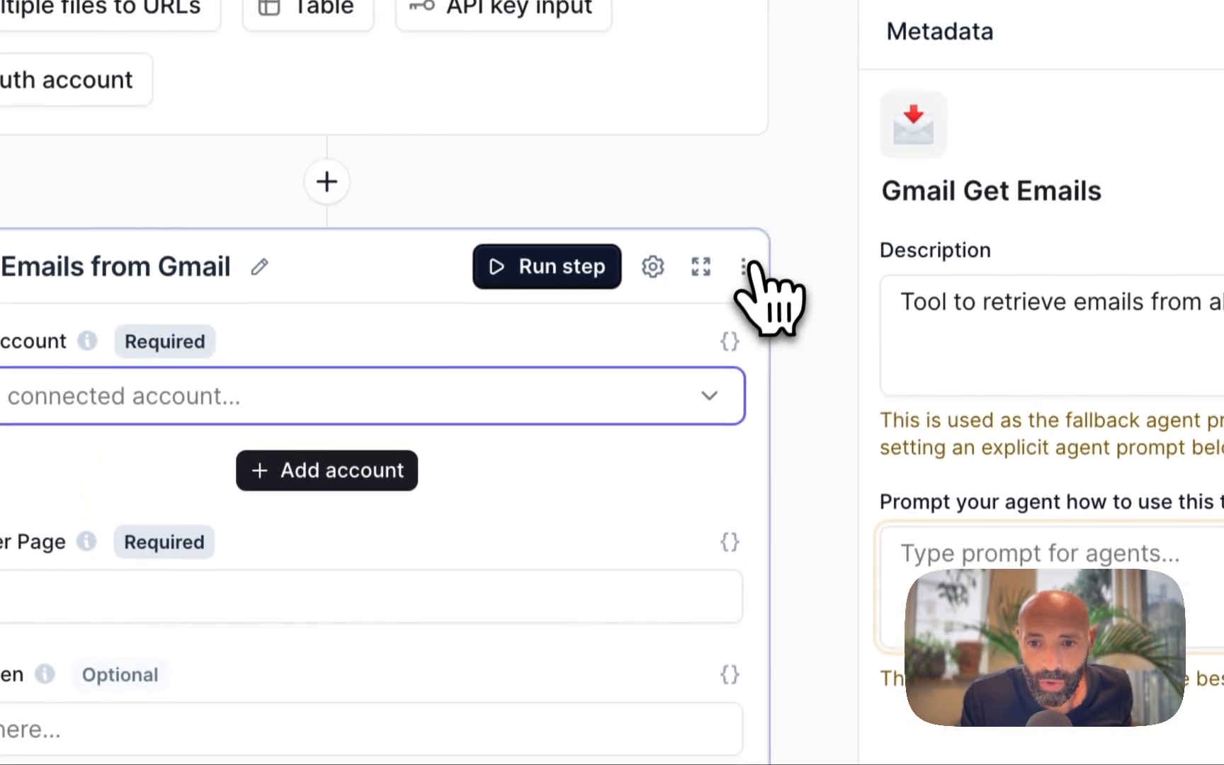
pyautogui.click(751, 156)
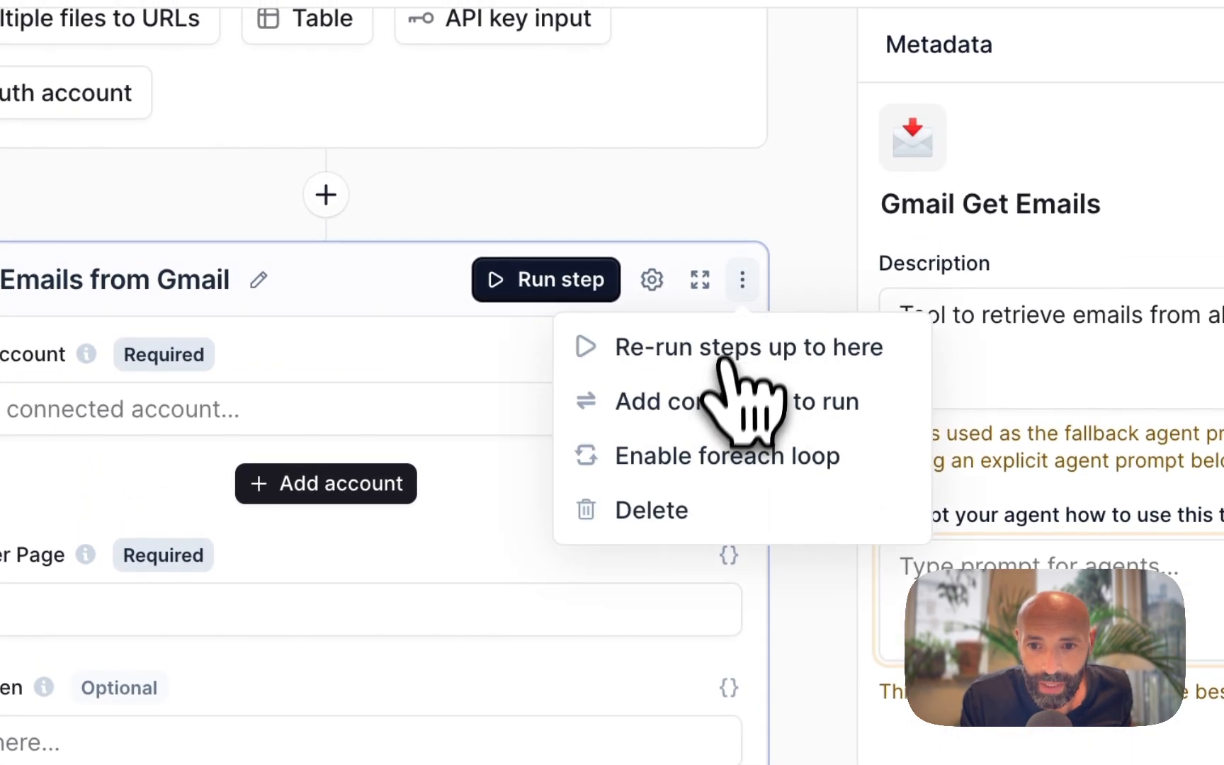
pyautogui.click(708, 508)
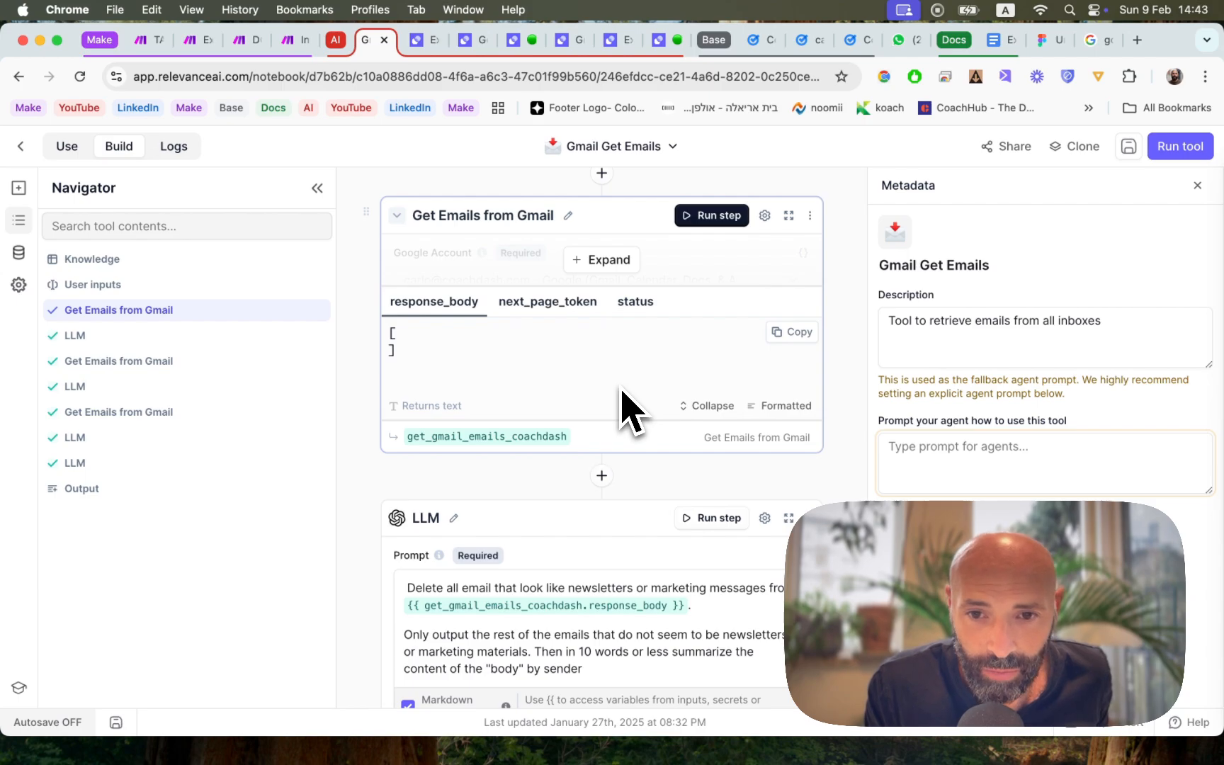
# Step: Look over the coachdash email retrieval and LLM steps, and the personal inbox's email retrieval settings
pyautogui.scroll(-5, 623, 410)
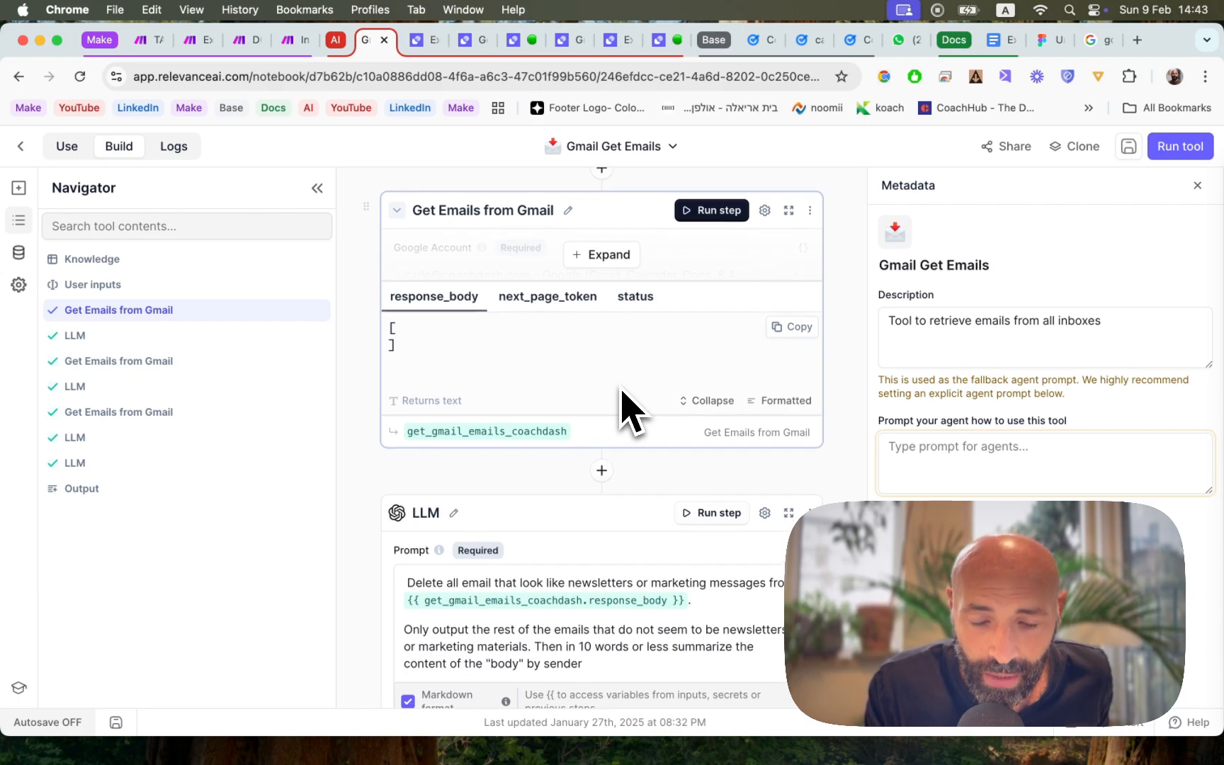
pyautogui.scroll(-9, 623, 391)
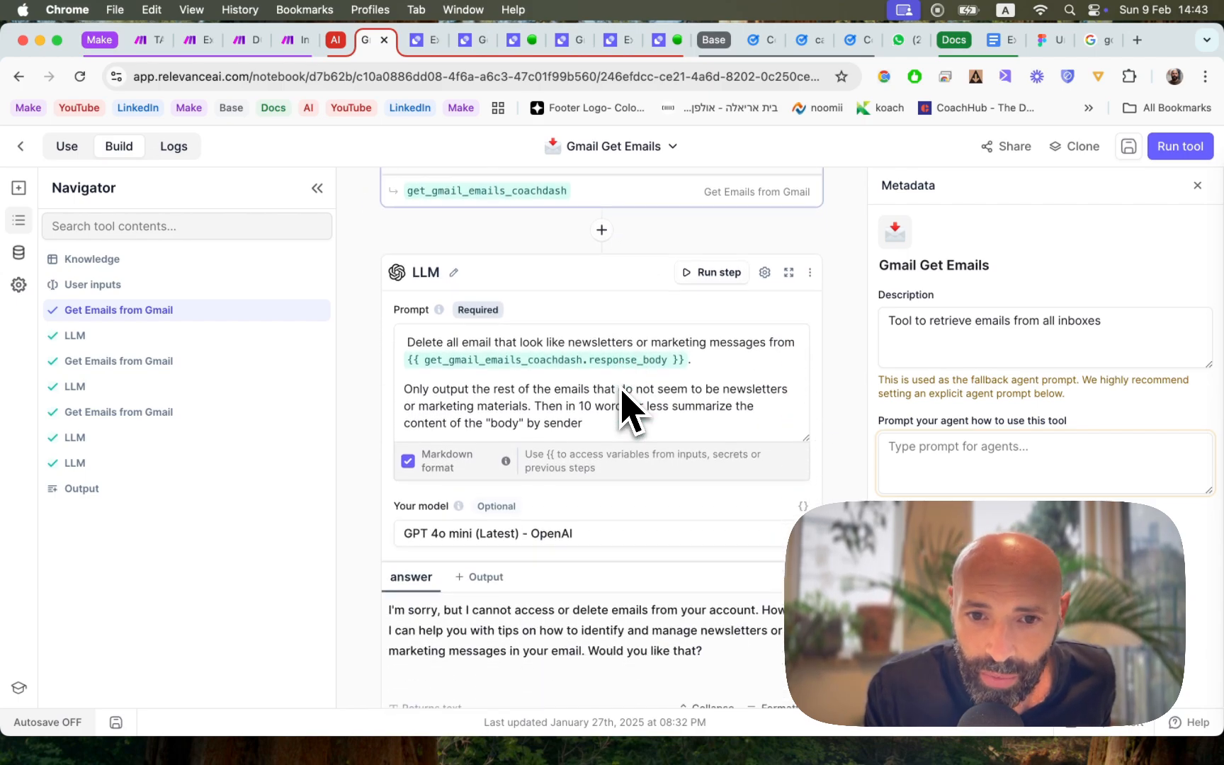
pyautogui.scroll(-15, 624, 409)
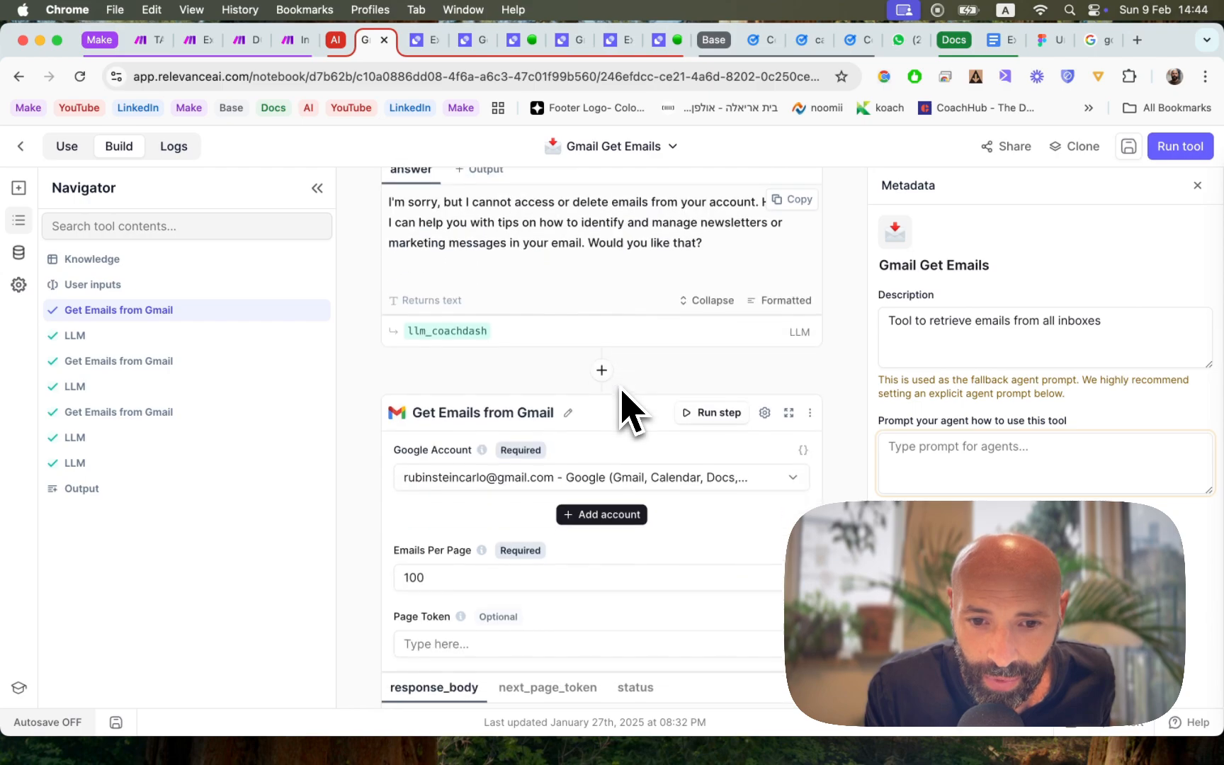
pyautogui.scroll(-2, 623, 411)
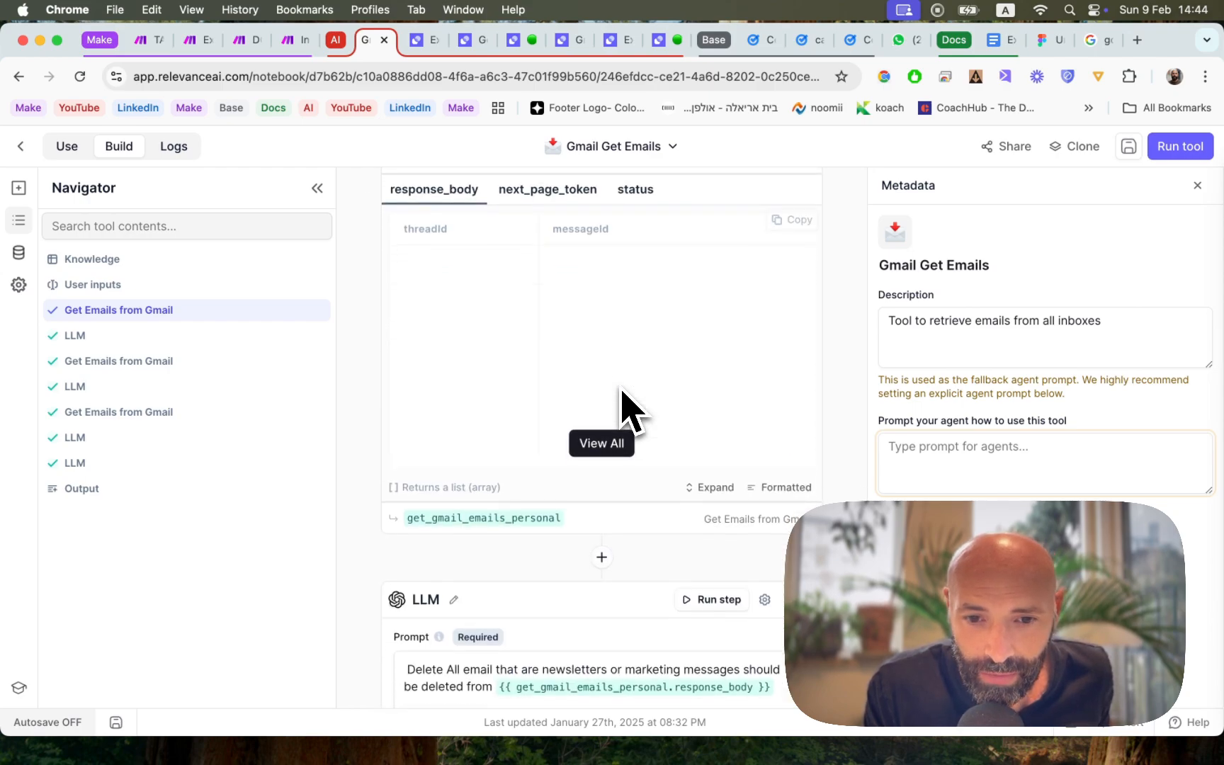
pyautogui.scroll(18, 623, 409)
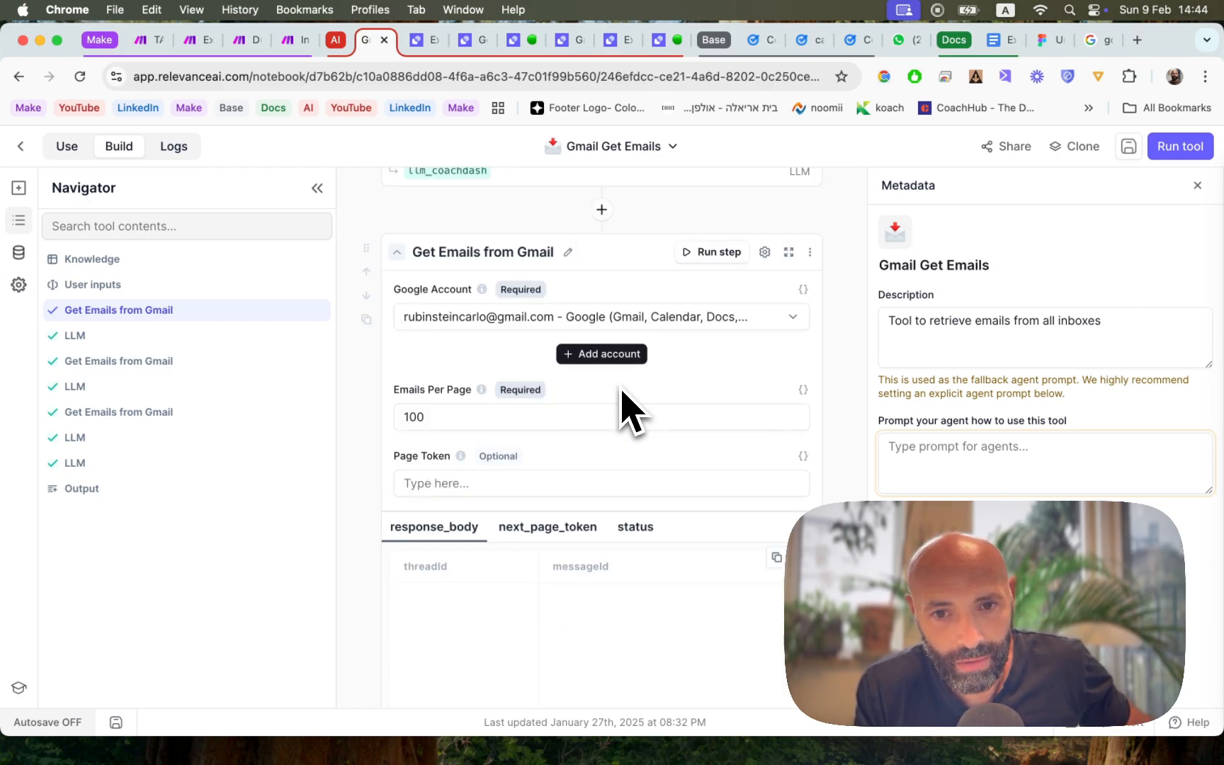
# Step: Highlight the instruction to delete newsletters and marketing messages in the coachdash LLM prompt
pyautogui.scroll(10, 623, 409)
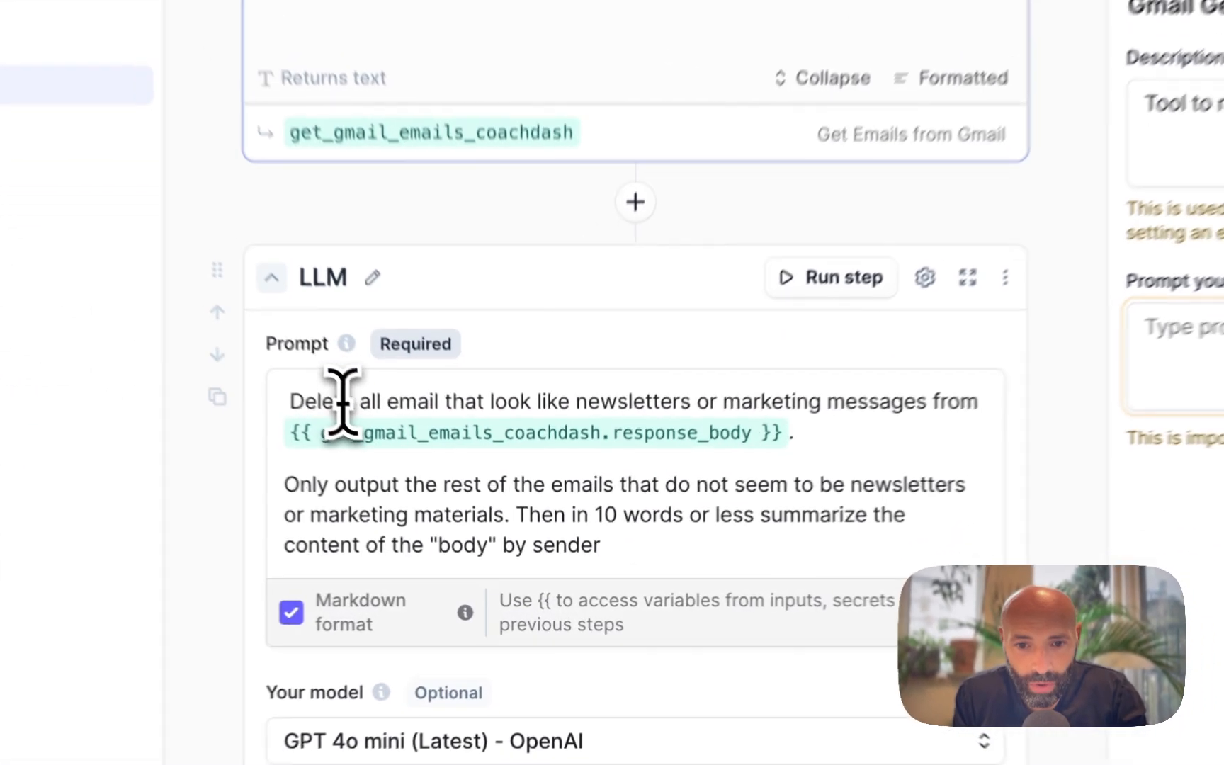
pyautogui.moveTo(436, 488); pyautogui.dragTo(772, 489)
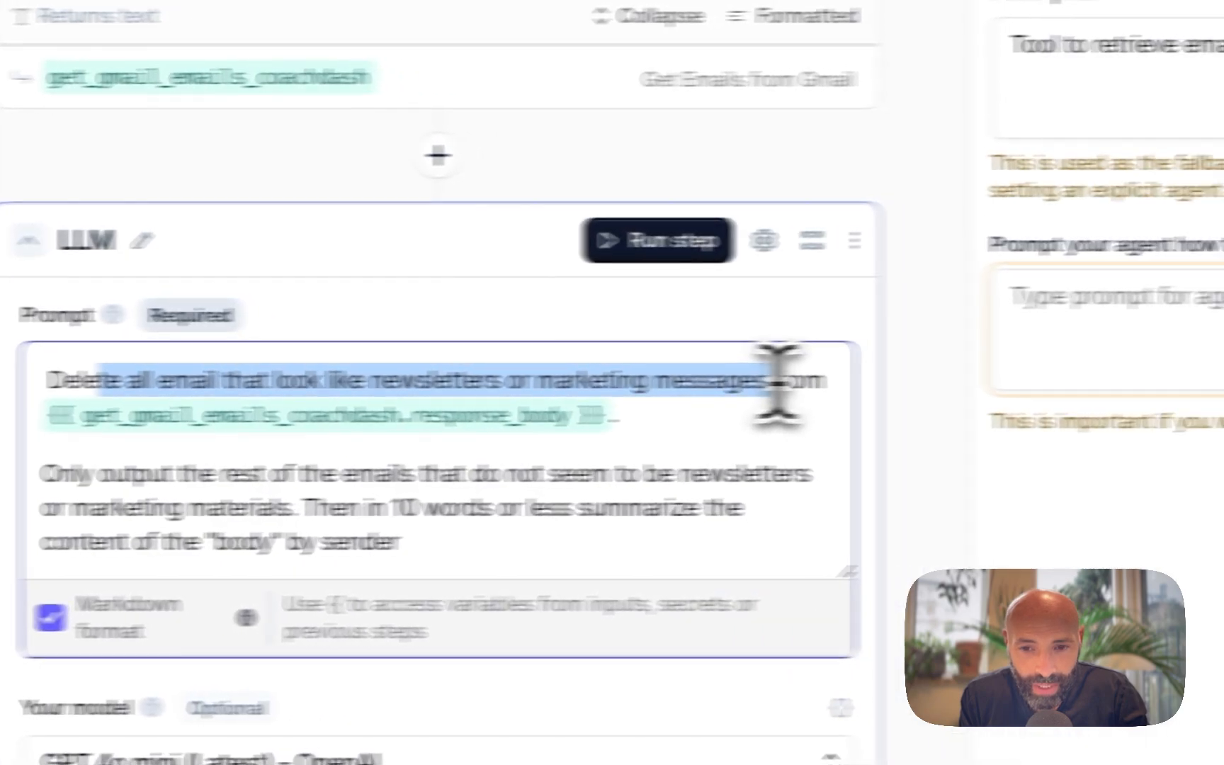
pyautogui.moveTo(777, 386); pyautogui.dragTo(818, 388)
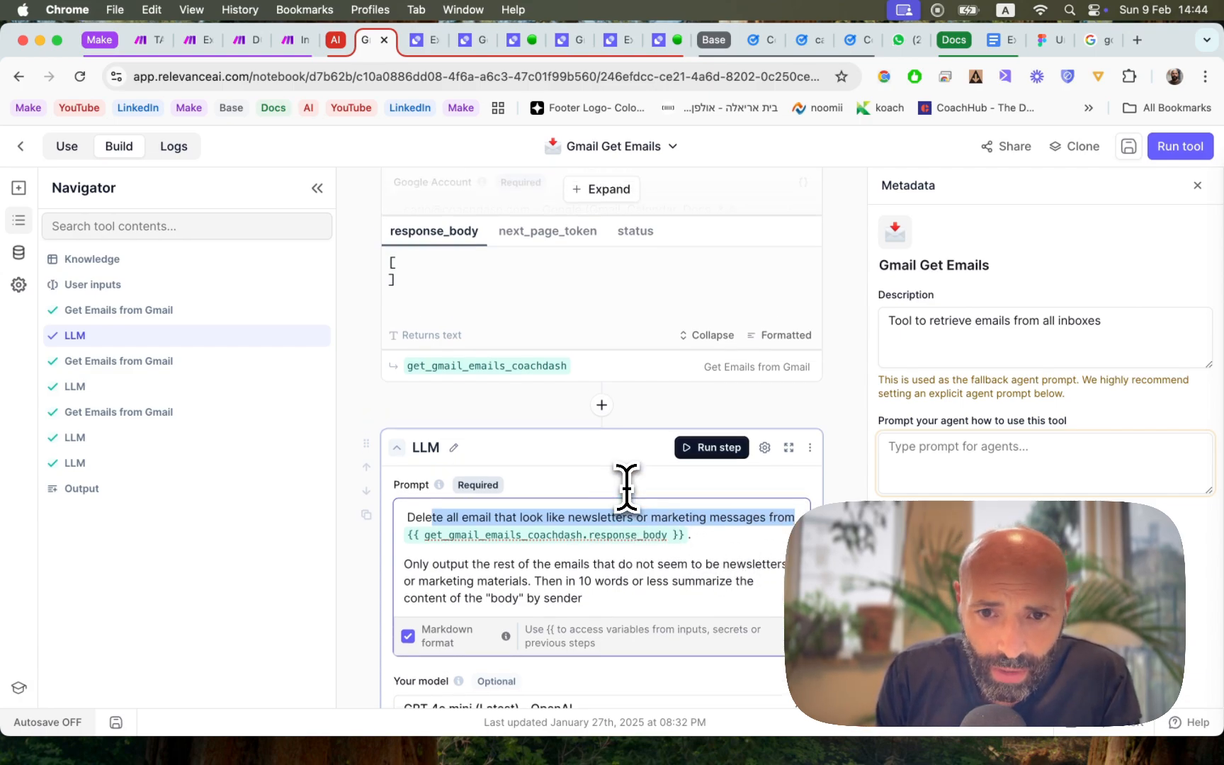
pyautogui.scroll(5, 627, 488)
pyautogui.scroll(-5, 634, 514)
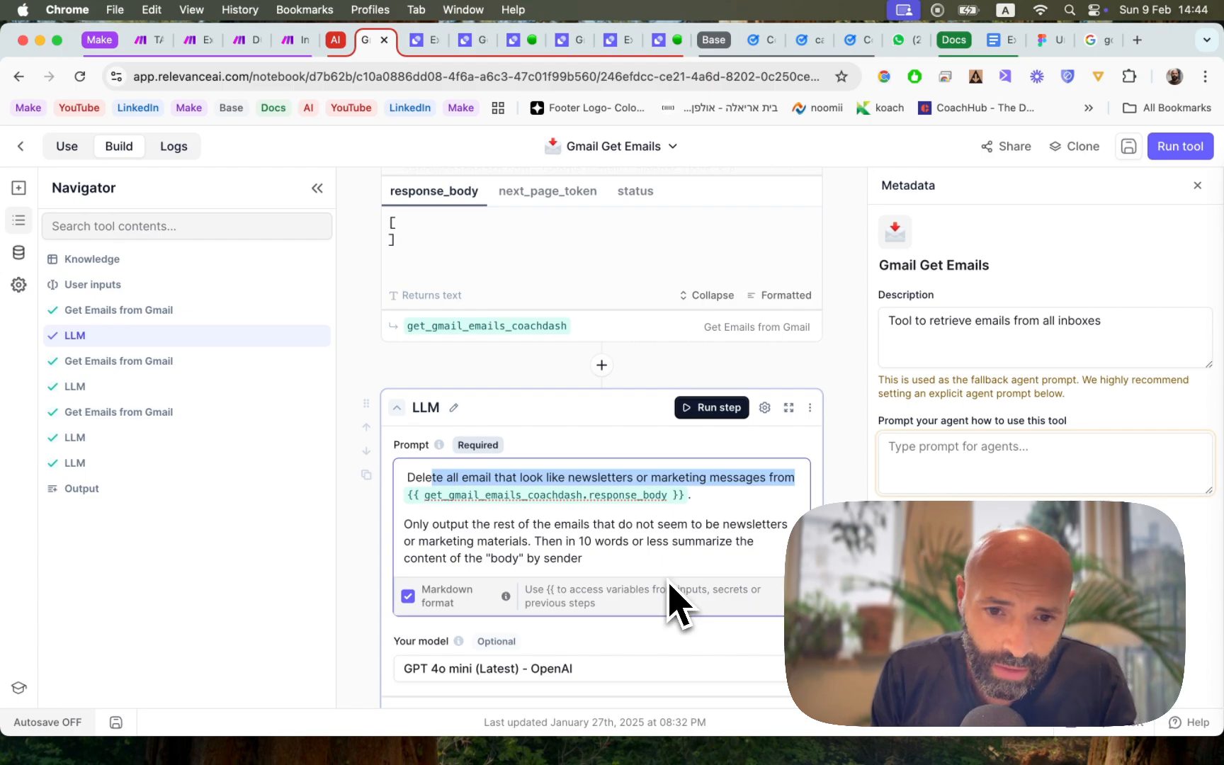
# Step: Examine the personal inbox's LLM prompt and its answer, highlighting the Valentine's gift orders entry
pyautogui.scroll(-10, 676, 598)
pyautogui.scroll(-15, 676, 598)
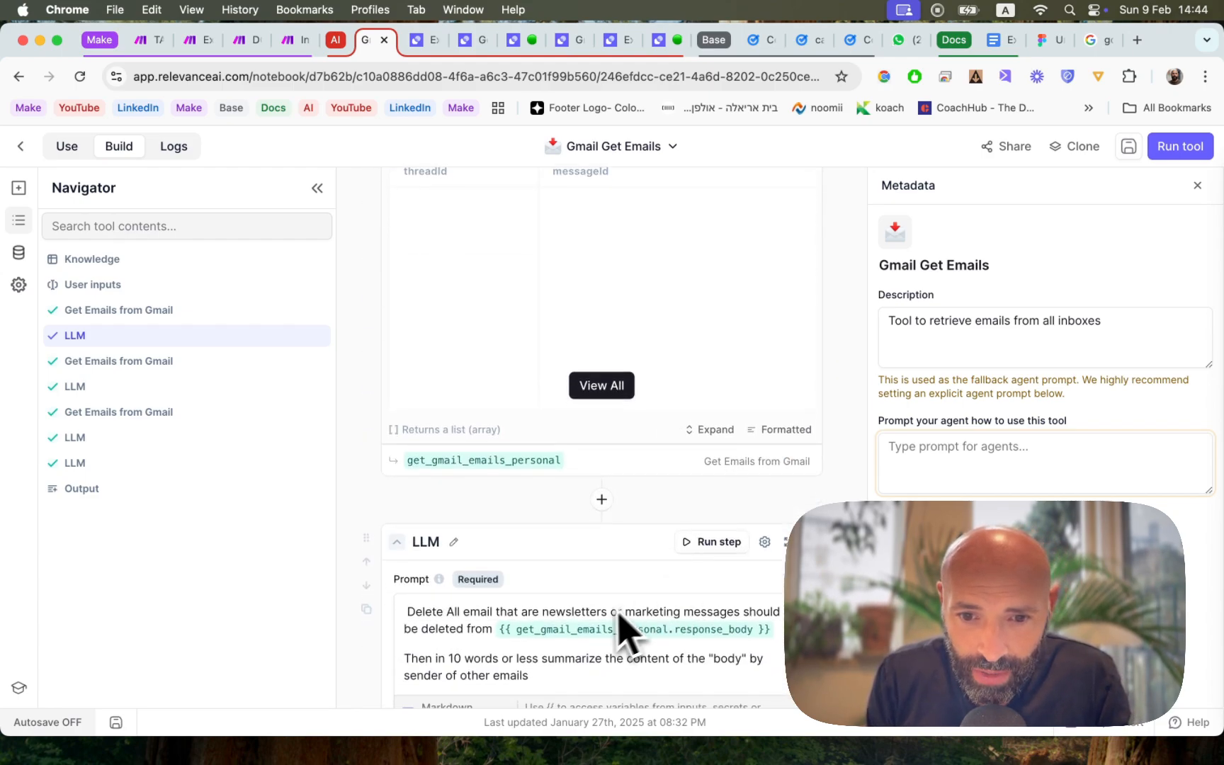
pyautogui.scroll(-5, 733, 645)
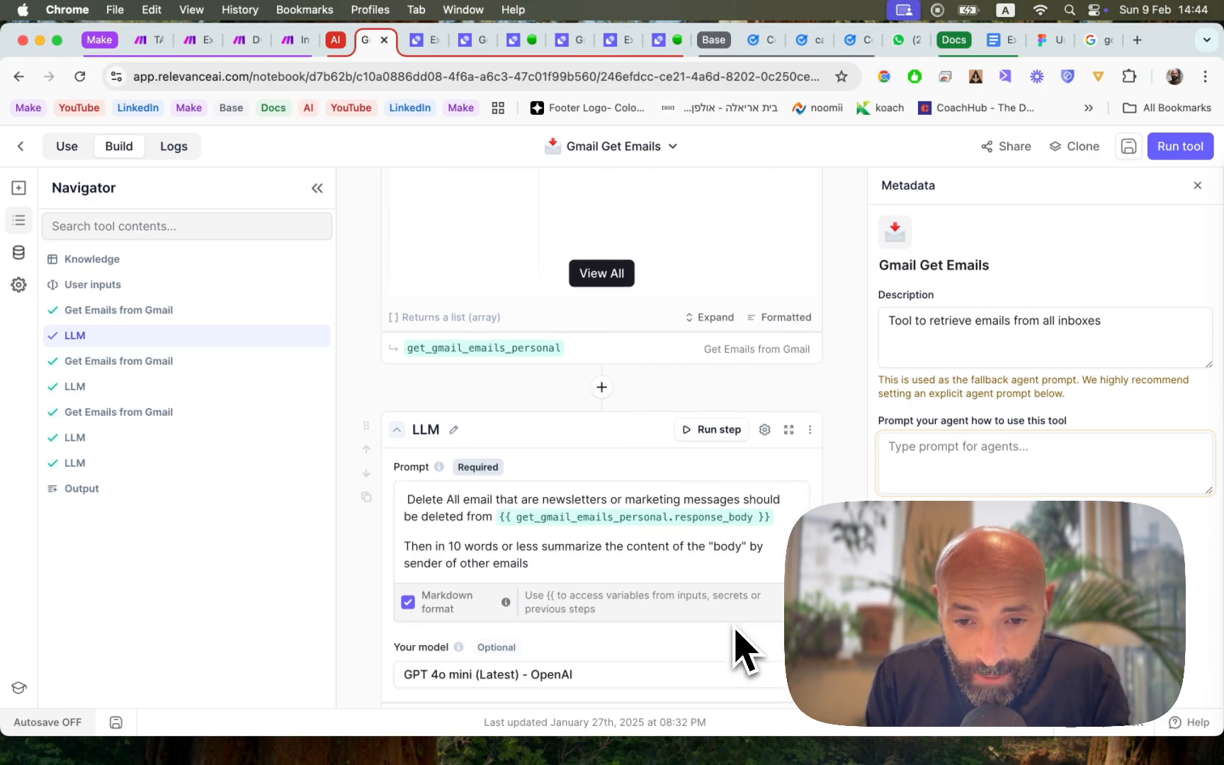
pyautogui.scroll(-6, 736, 632)
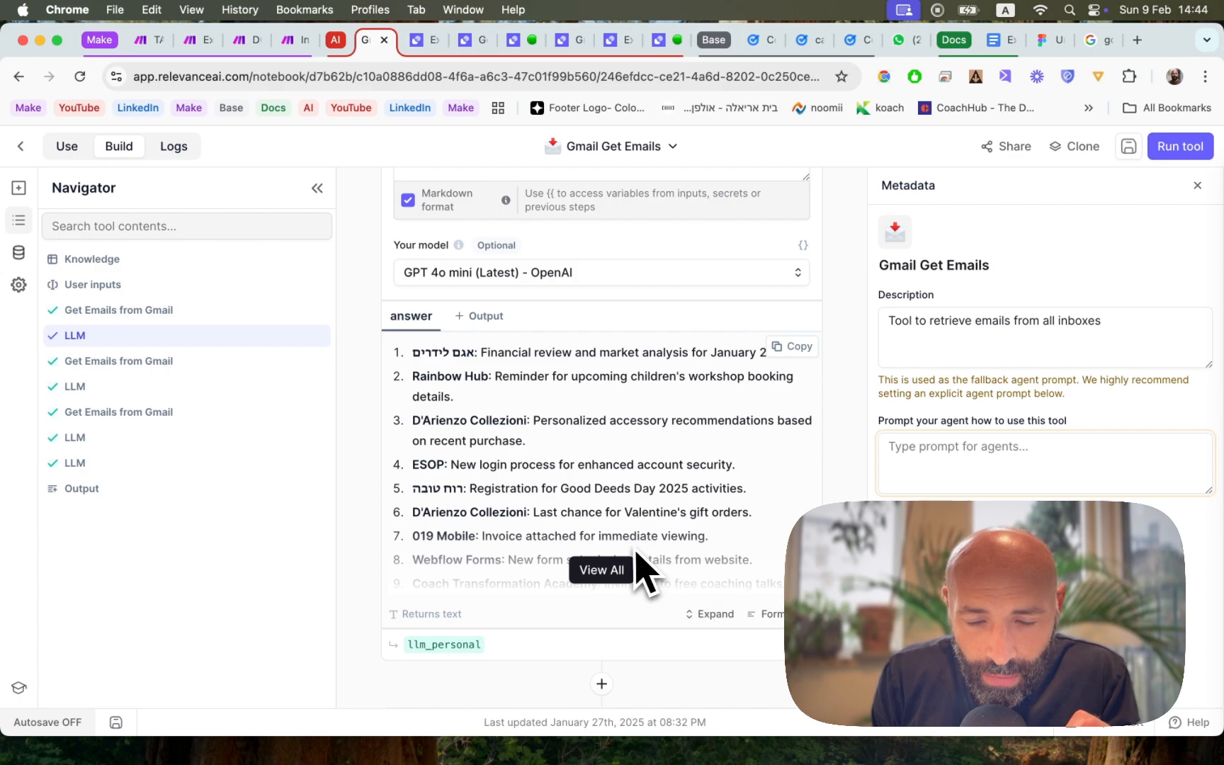
pyautogui.scroll(-4, 451, 533)
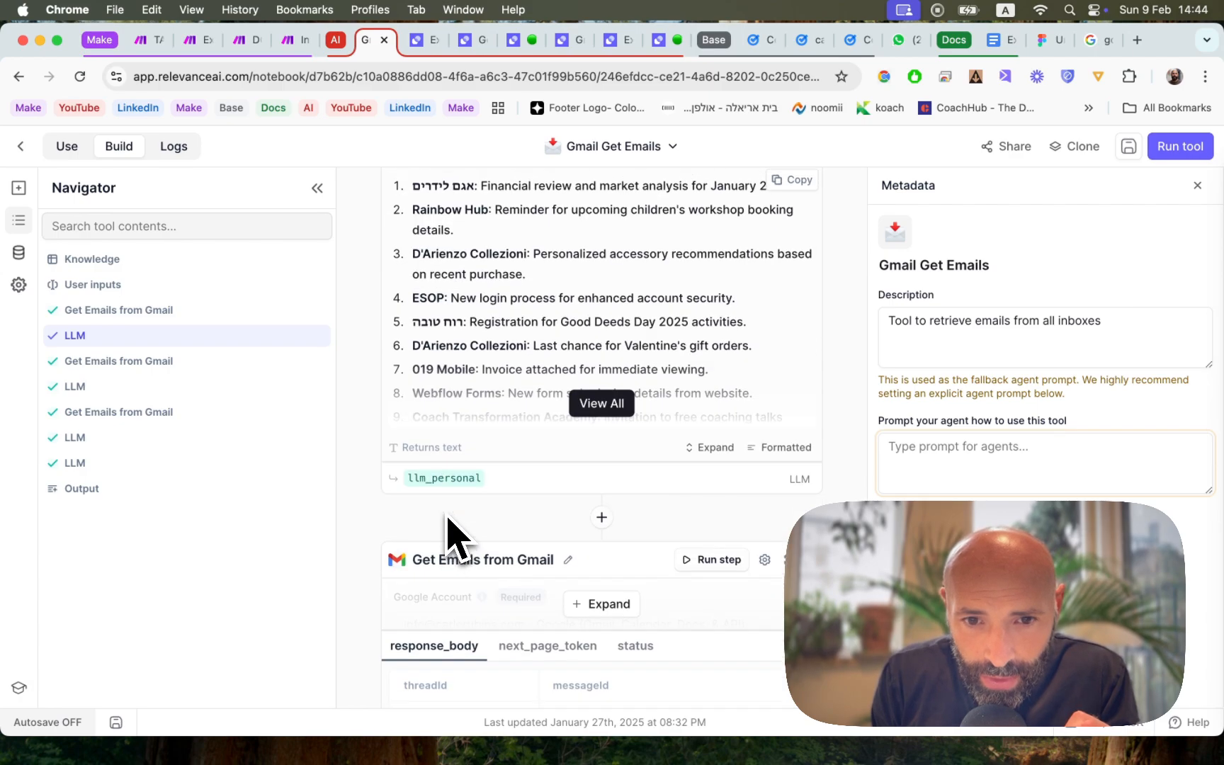
pyautogui.scroll(1, 446, 533)
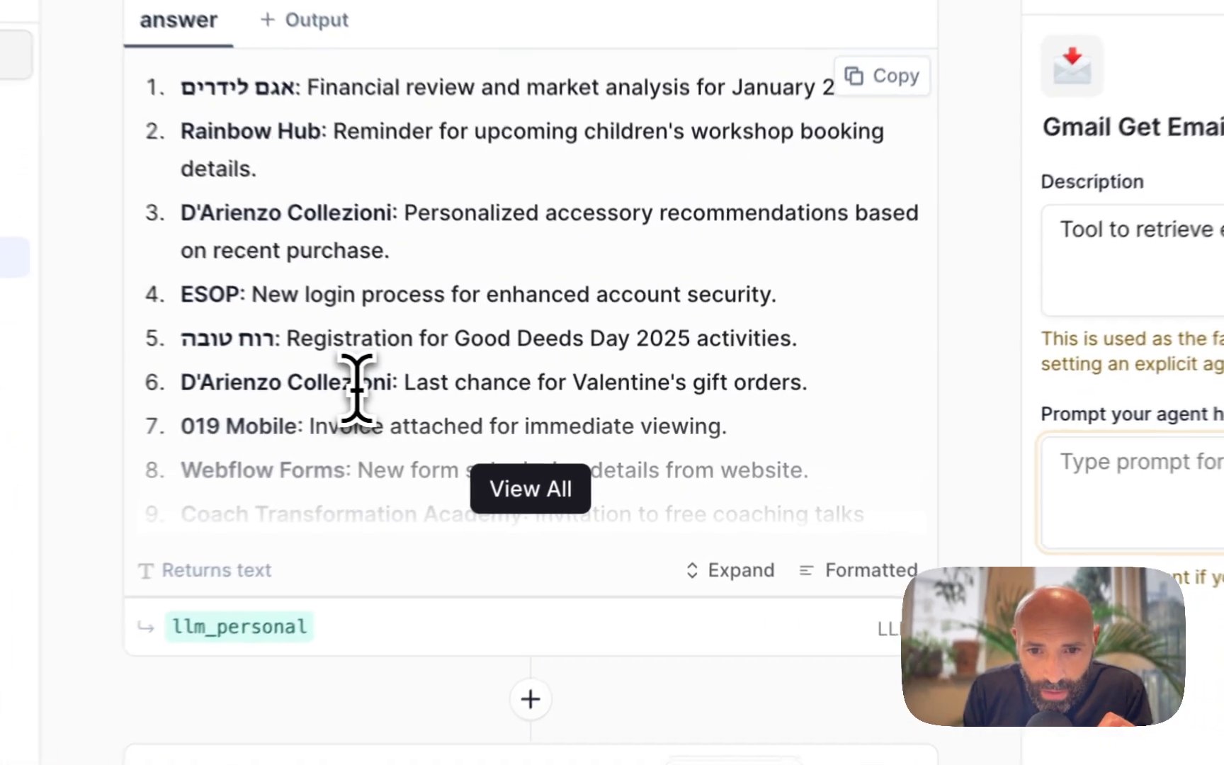
pyautogui.moveTo(507, 403); pyautogui.dragTo(803, 406)
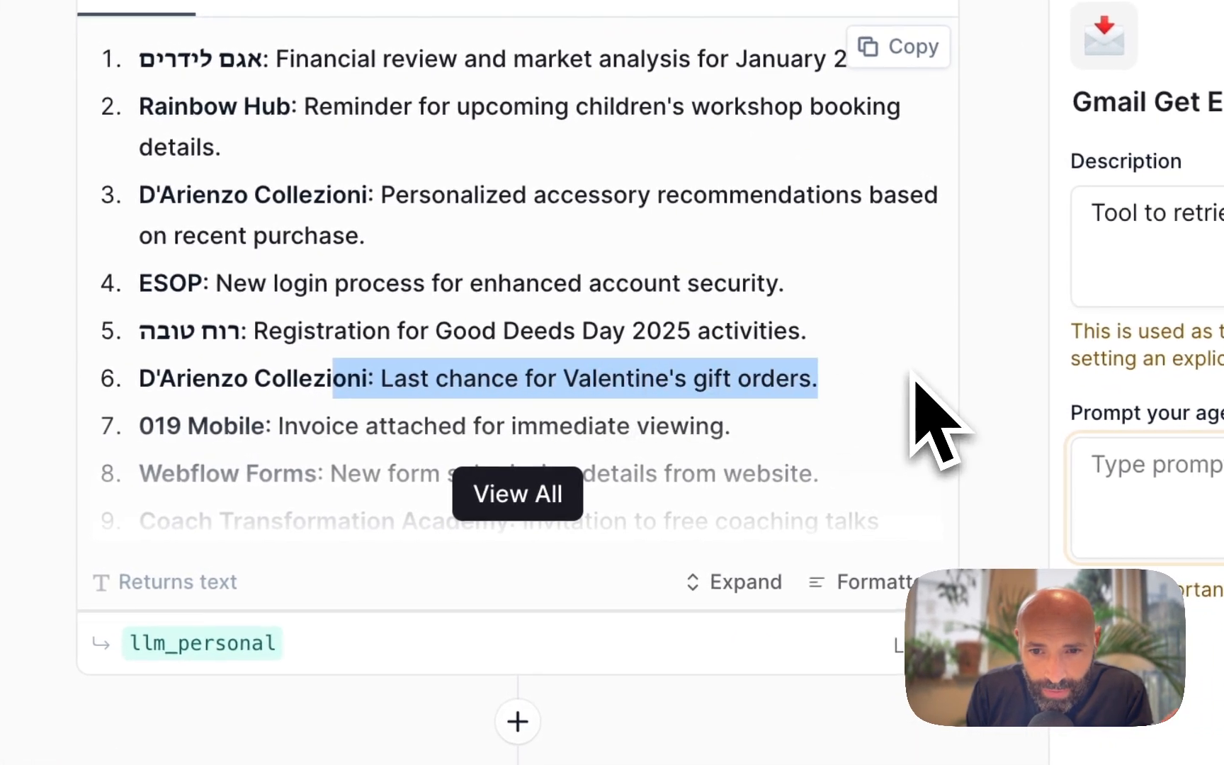
# Step: Examine the third inbox's email retrieval step, its LLM prompt and the summarized answer
pyautogui.scroll(-10, 671, 397)
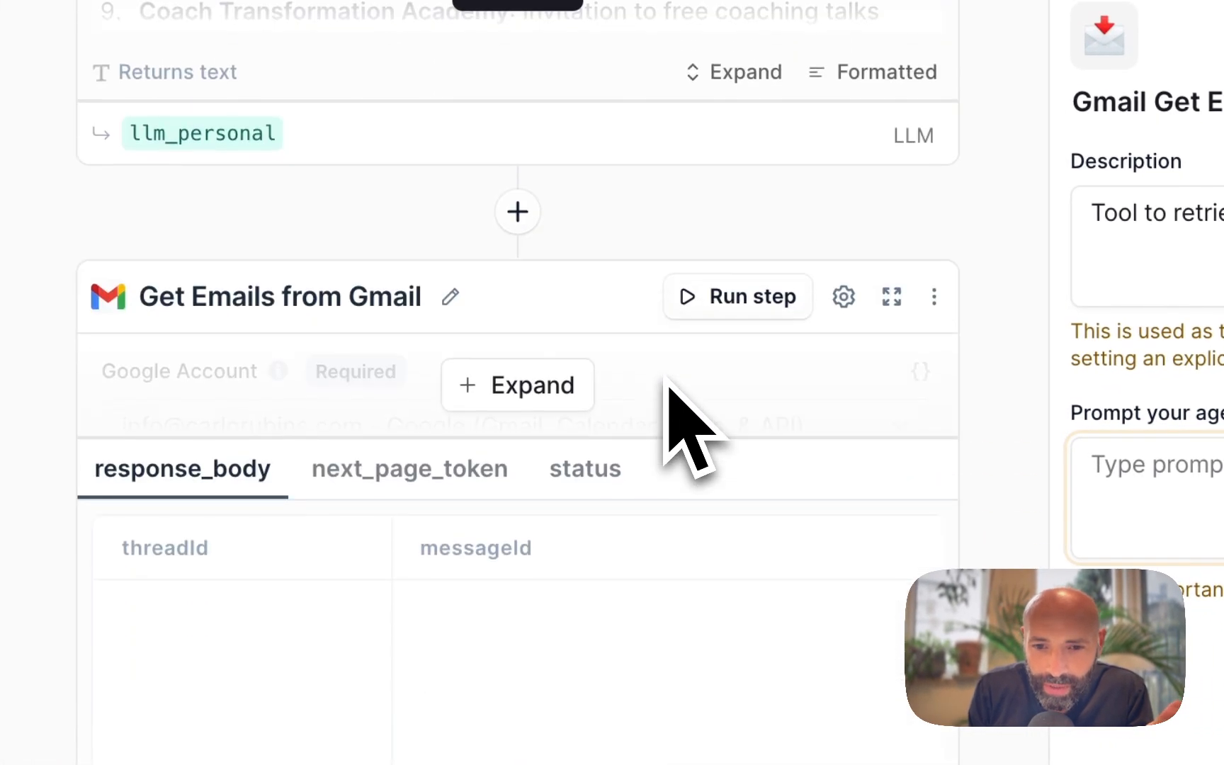
pyautogui.scroll(-5, 669, 397)
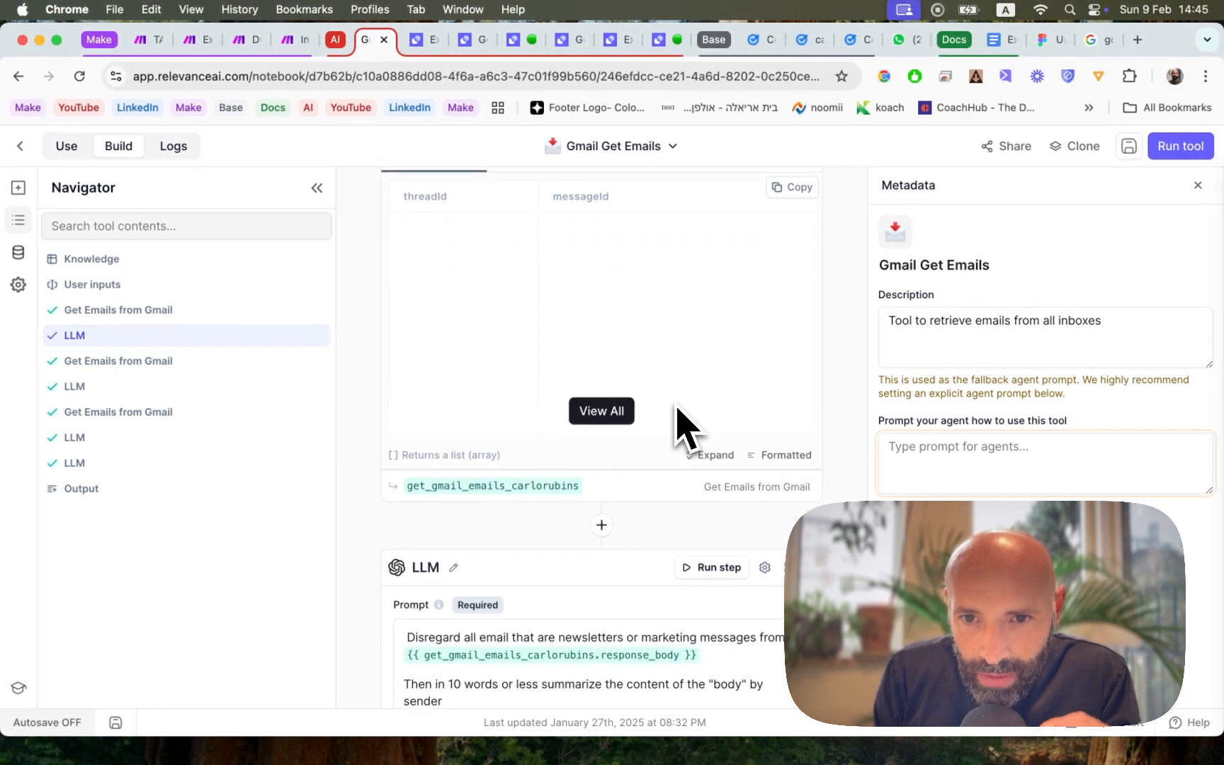
pyautogui.scroll(-5, 678, 408)
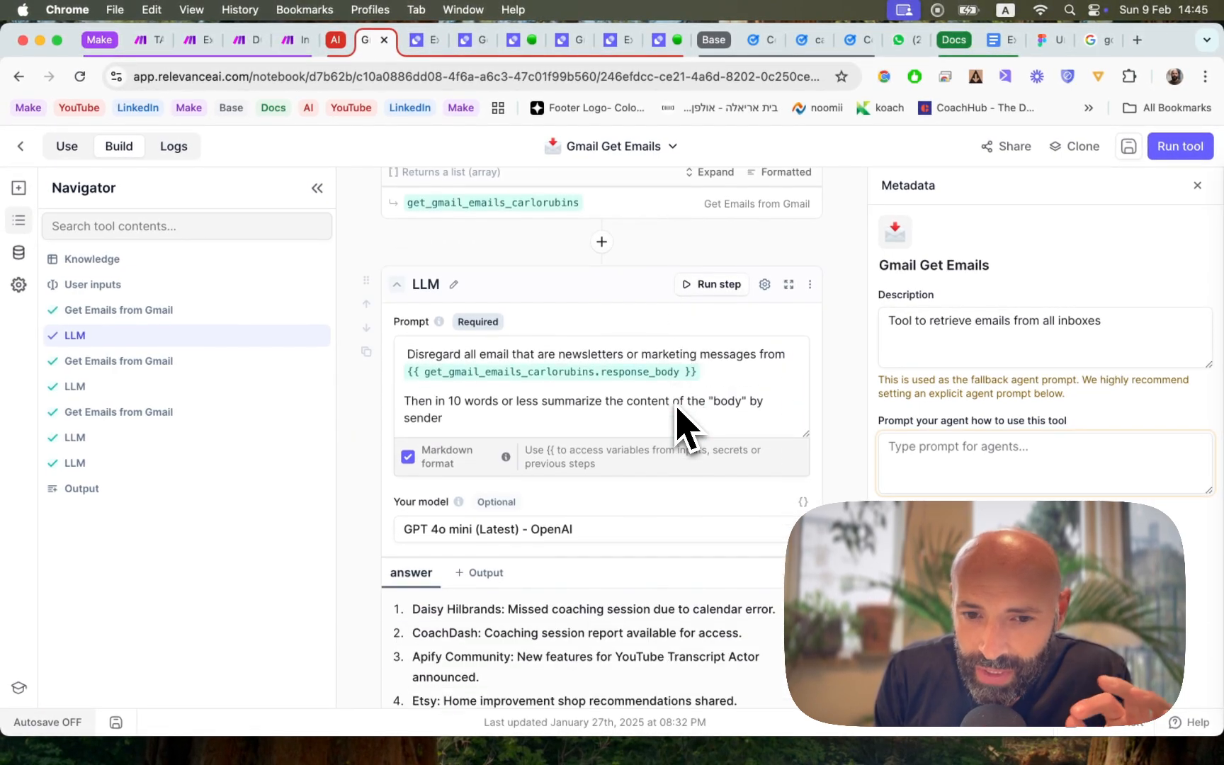
pyautogui.scroll(-5, 676, 418)
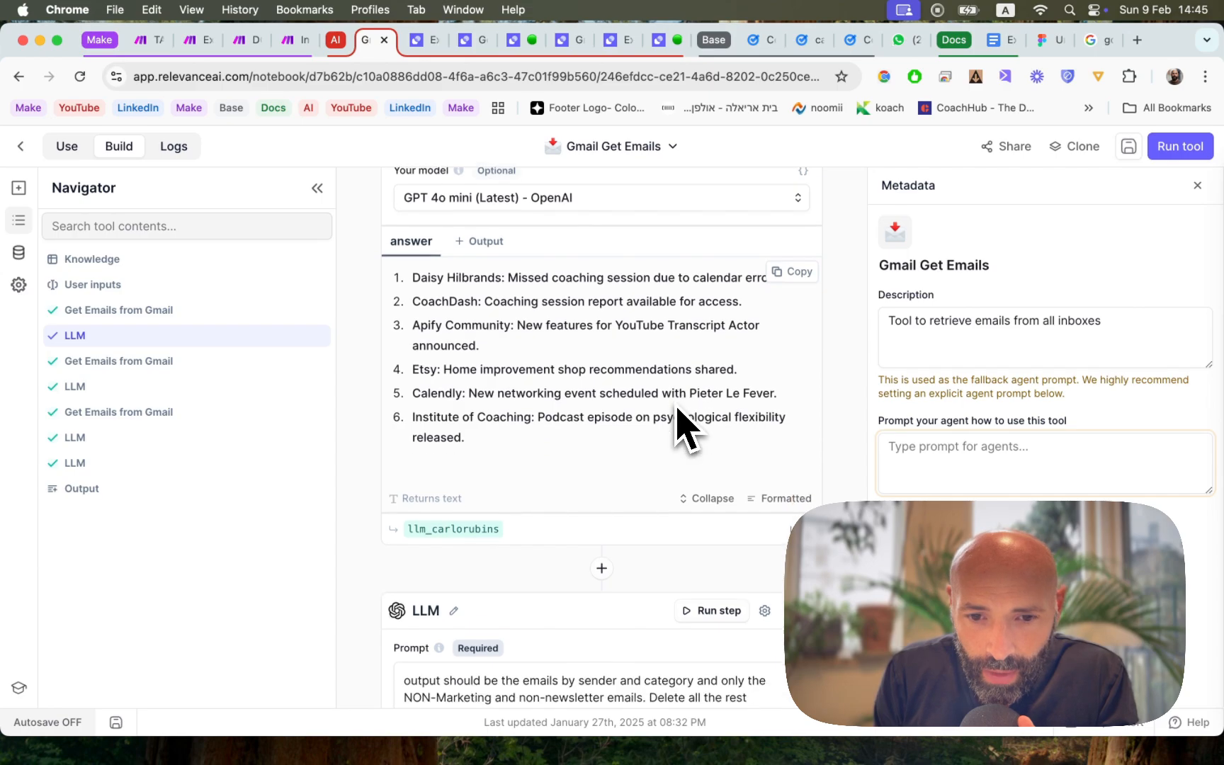
# Step: Return to the personal inbox's LLM prompt and highlight the instruction to summarize each email body in 10 words or less
pyautogui.scroll(10, 680, 424)
pyautogui.scroll(15, 678, 430)
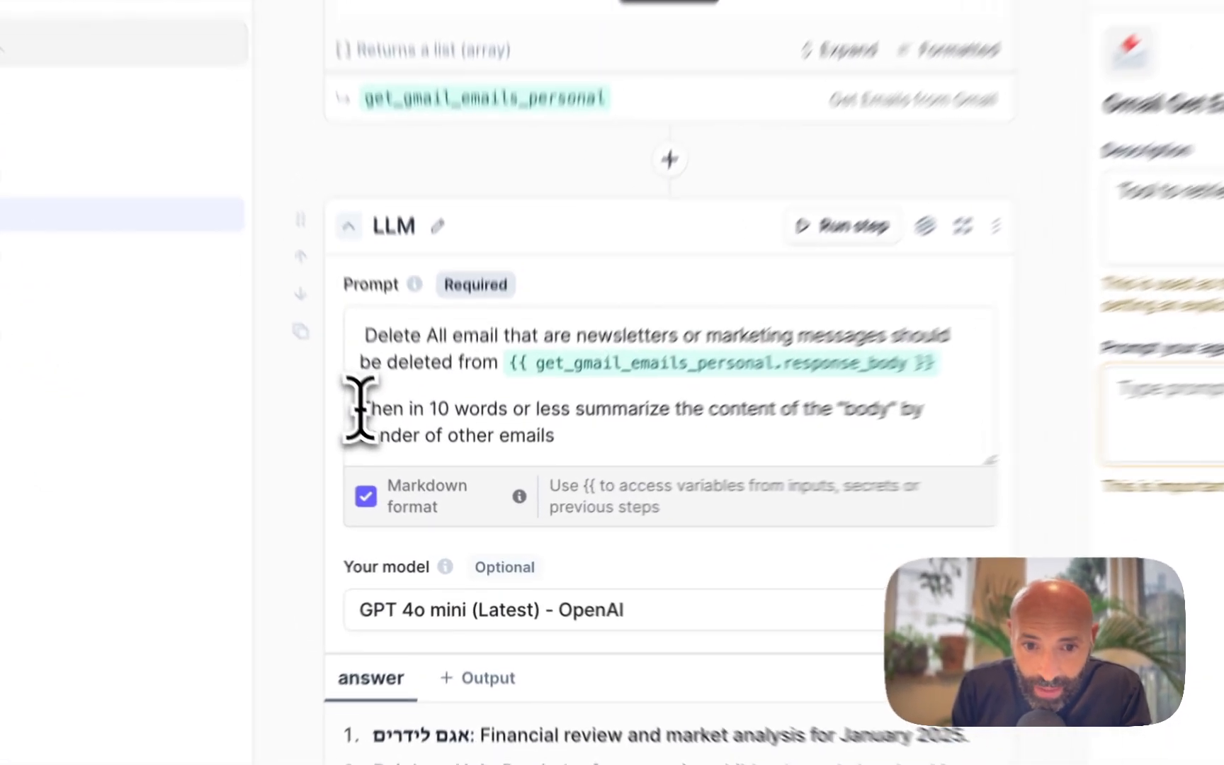
pyautogui.moveTo(402, 459); pyautogui.dragTo(631, 476)
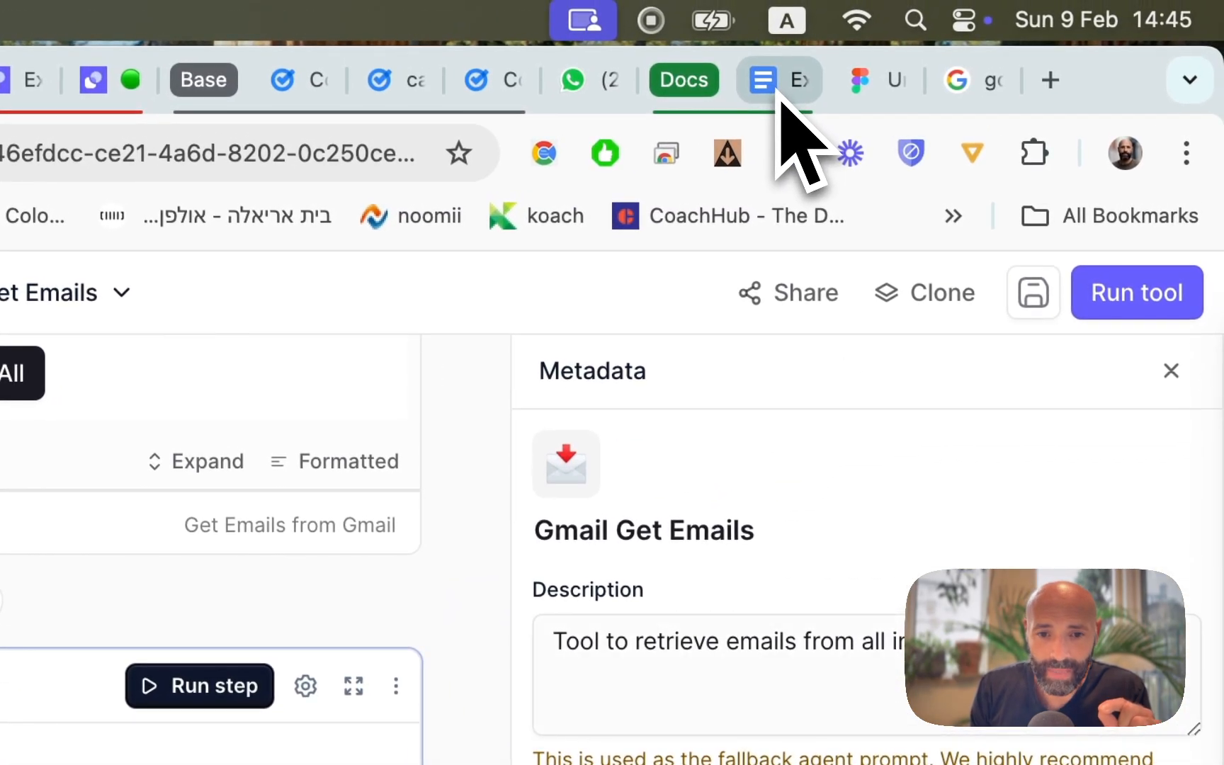
# Step: Switch to the Executive Summary 2025-02-09 document in Google Docs and highlight the summarized entries in its Emails section
pyautogui.click(780, 81)
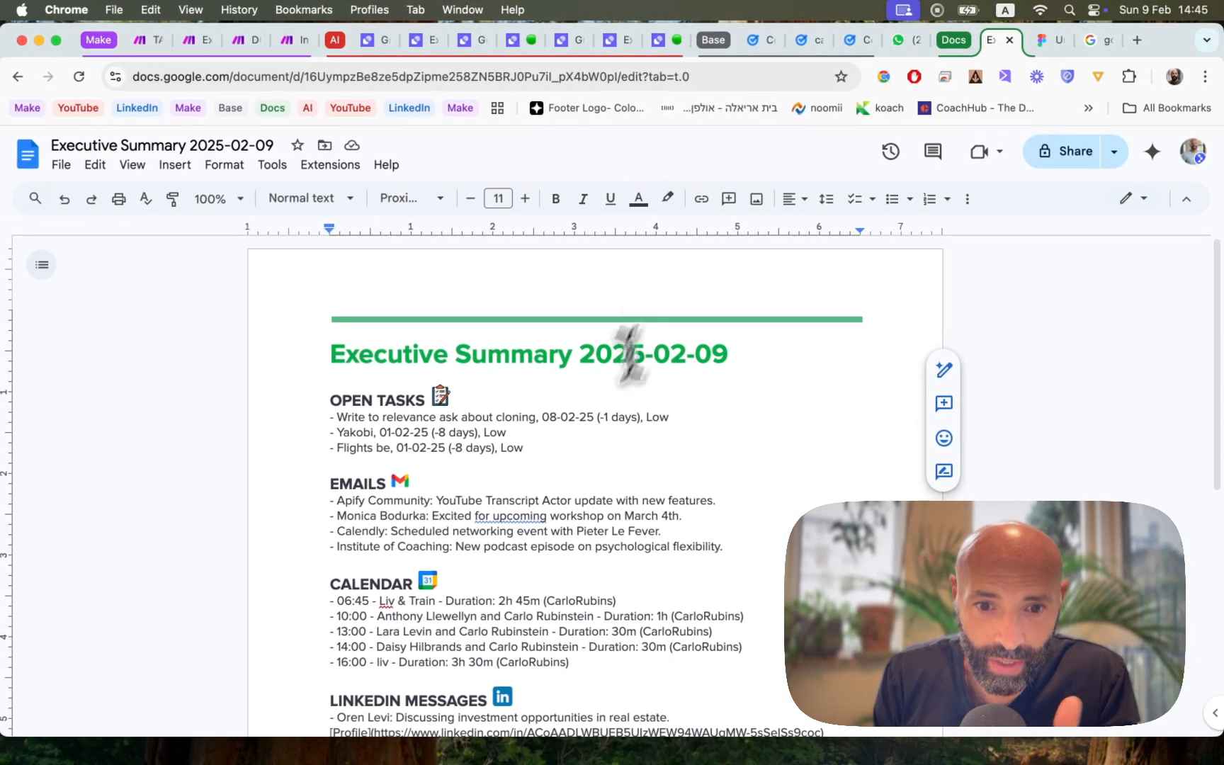
pyautogui.scroll(-1, 609, 411)
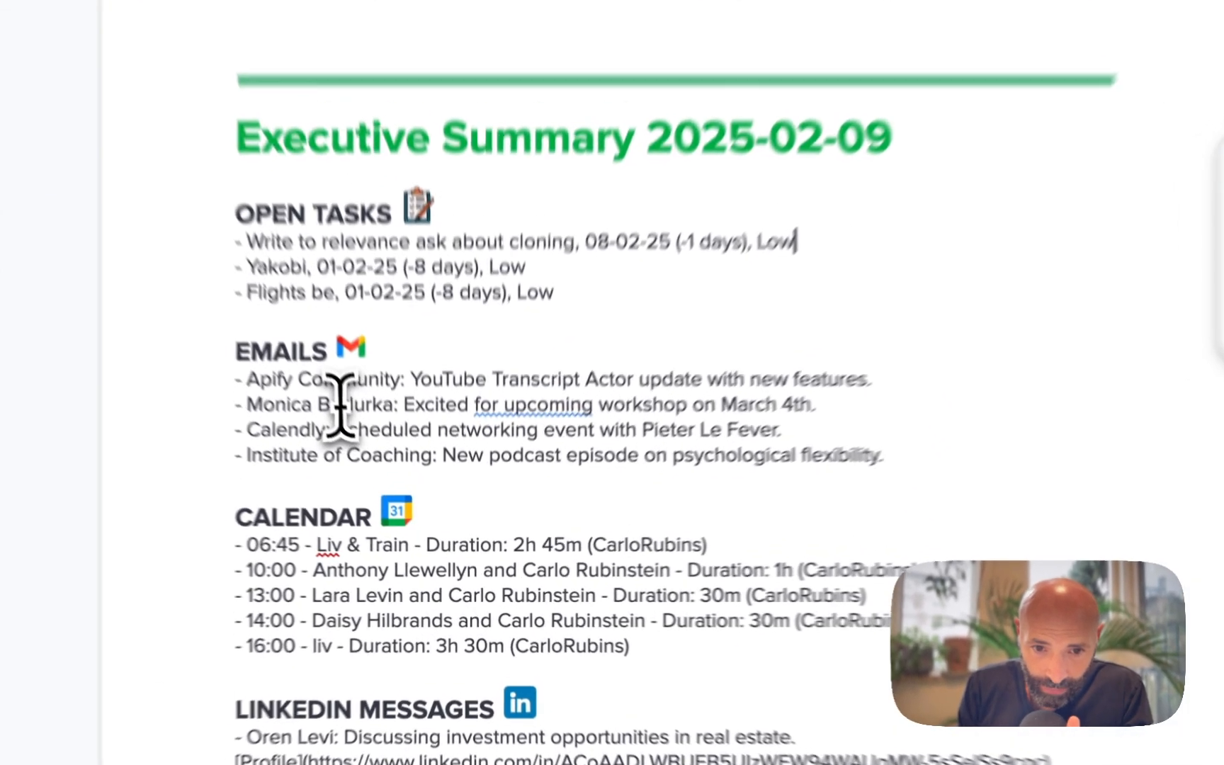
pyautogui.moveTo(394, 486); pyautogui.dragTo(687, 496)
pyautogui.moveTo(898, 383); pyautogui.dragTo(912, 363)
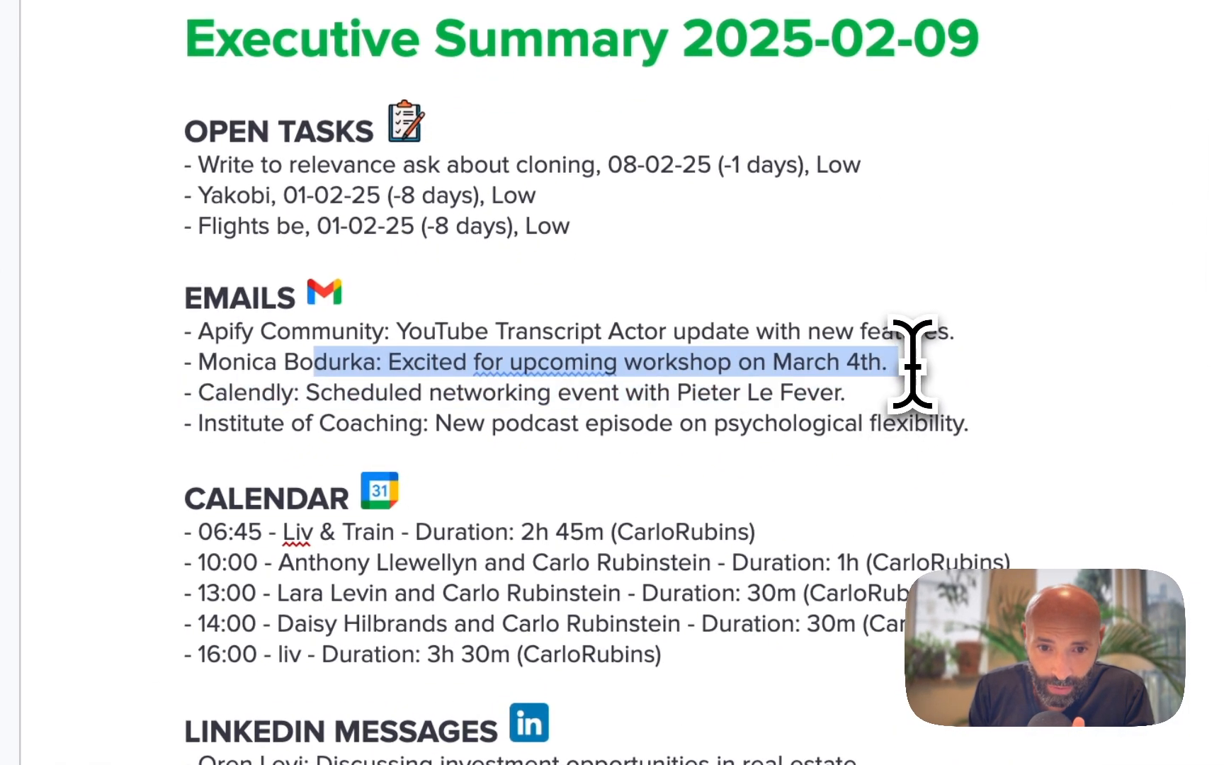
pyautogui.click(394, 390)
pyautogui.moveTo(394, 389); pyautogui.dragTo(841, 394)
pyautogui.moveTo(409, 433); pyautogui.dragTo(775, 445)
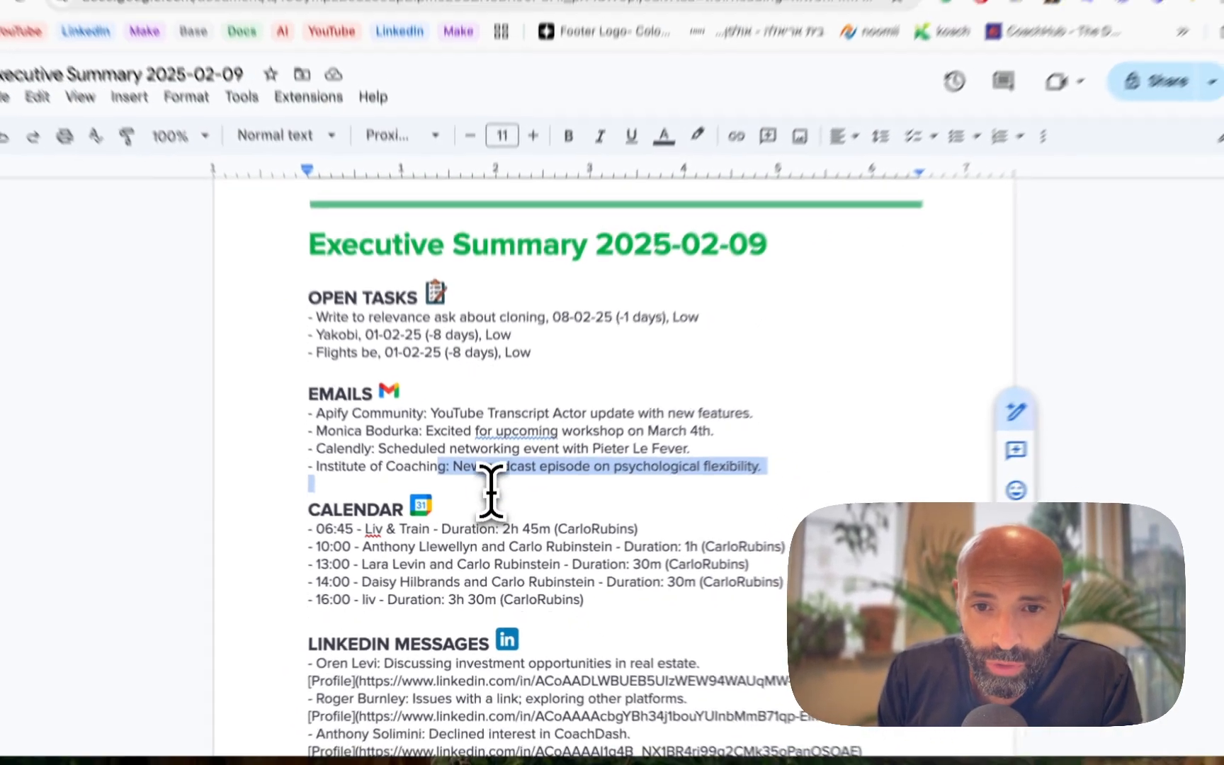
pyautogui.scroll(-5, 491, 489)
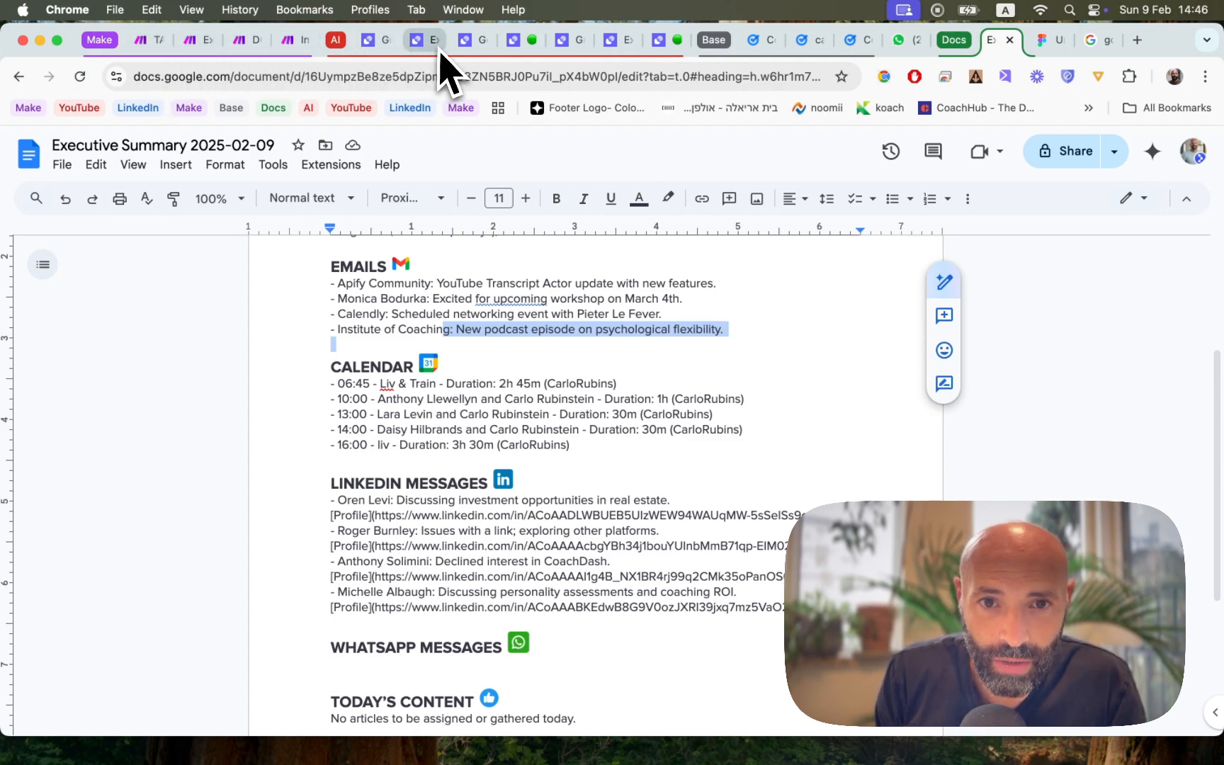
# Step: Return to the Gmail Get Emails tool and examine the OpenAI models and their credit costs for the personal inbox's LLM step
pyautogui.click(382, 41)
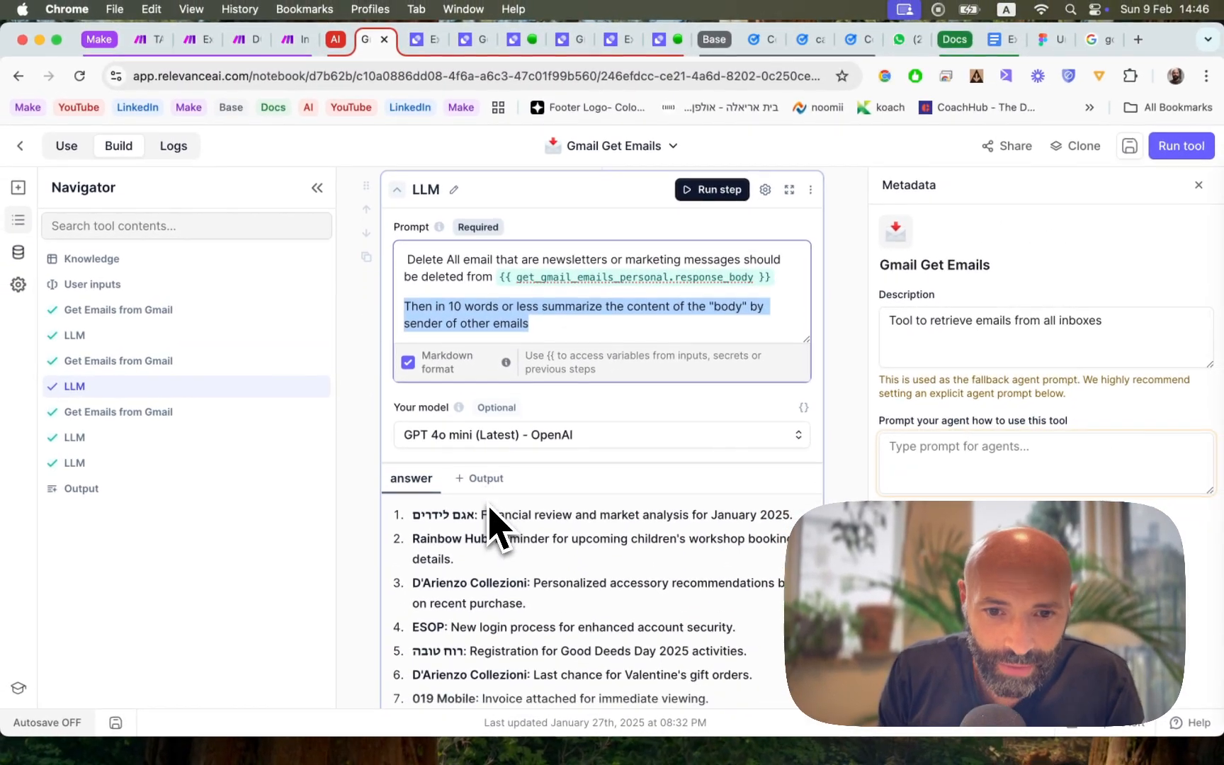
pyautogui.scroll(1, 492, 524)
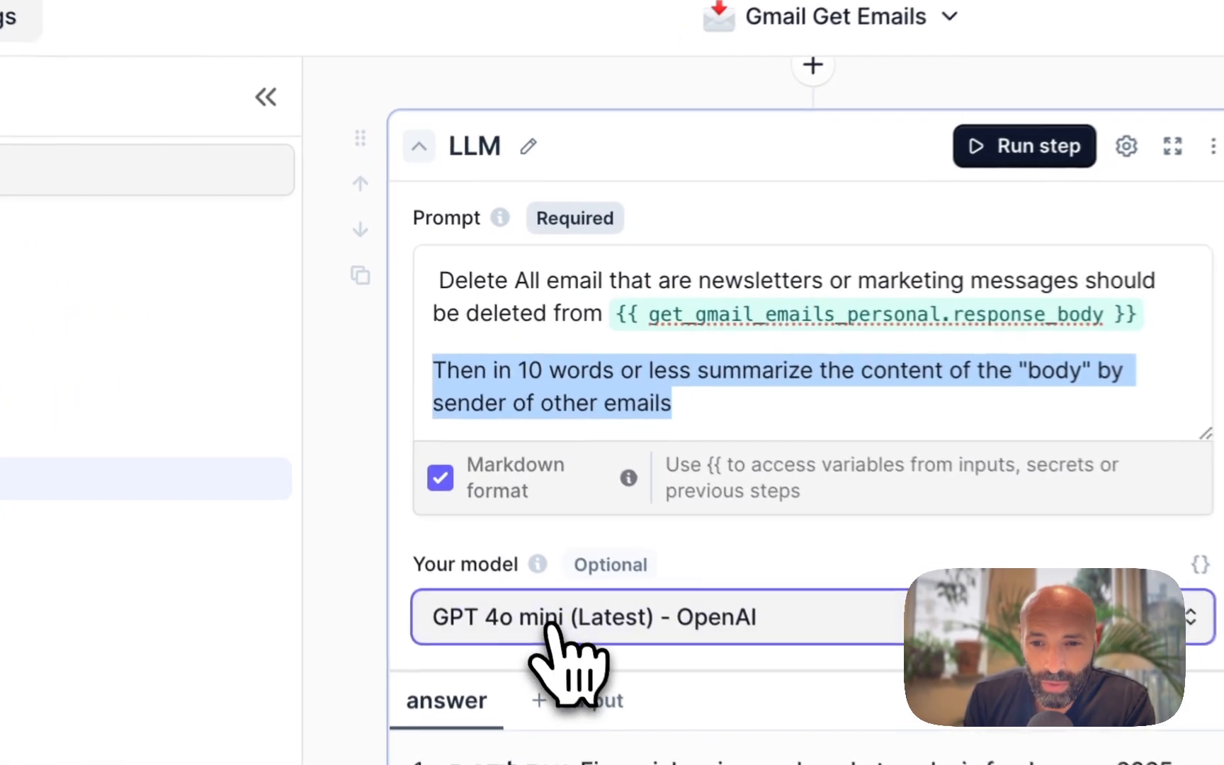
pyautogui.click(465, 460)
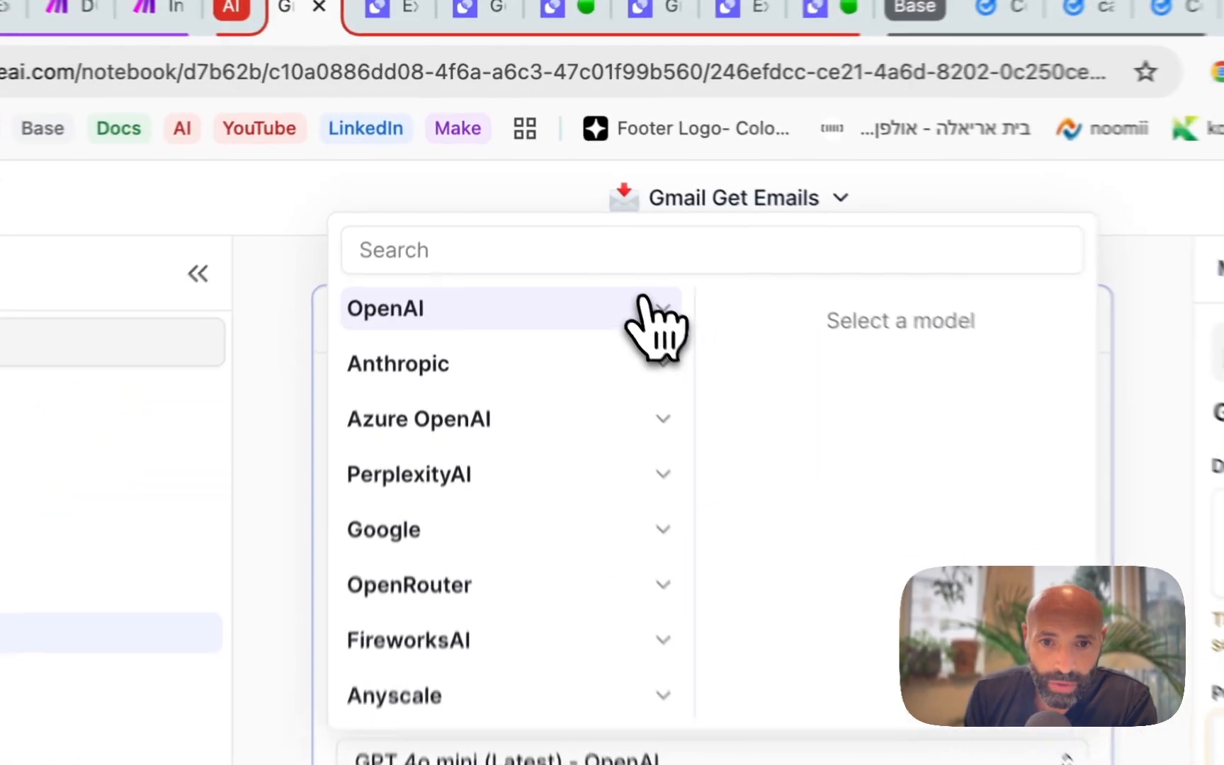
pyautogui.click(565, 207)
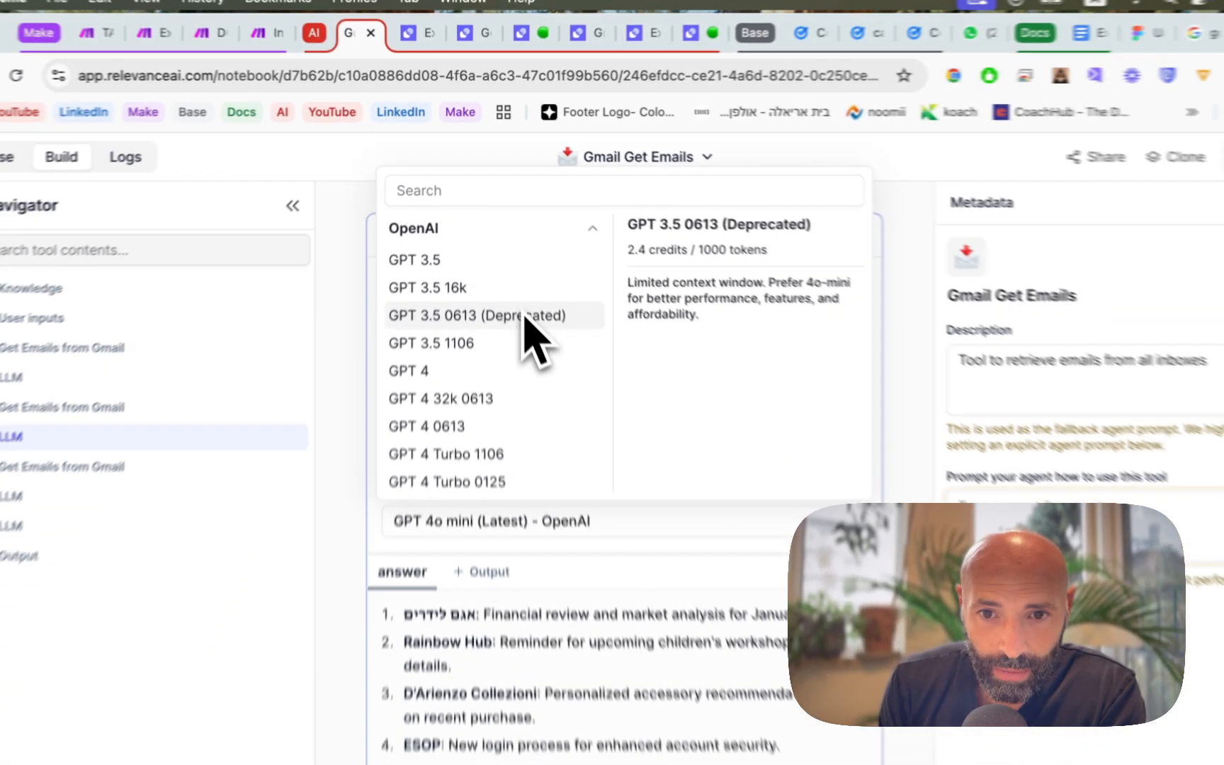
pyautogui.scroll(-4, 515, 301)
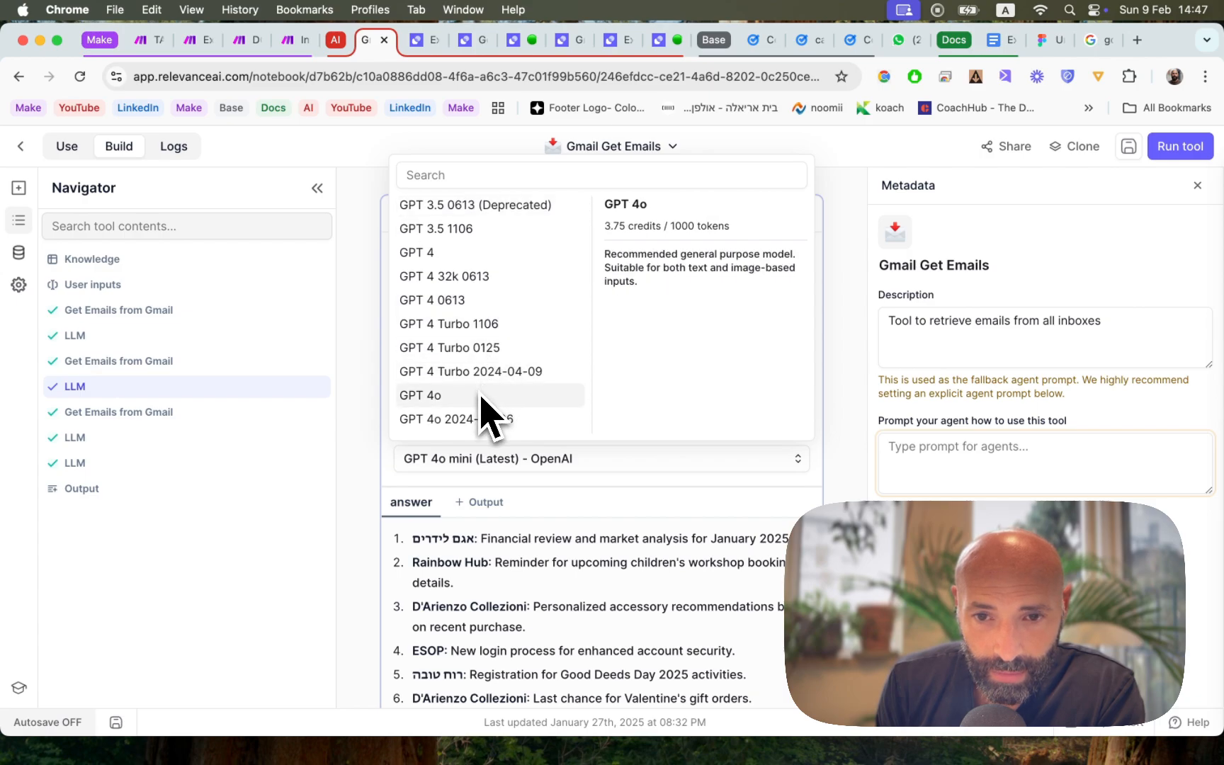
pyautogui.scroll(-3, 489, 410)
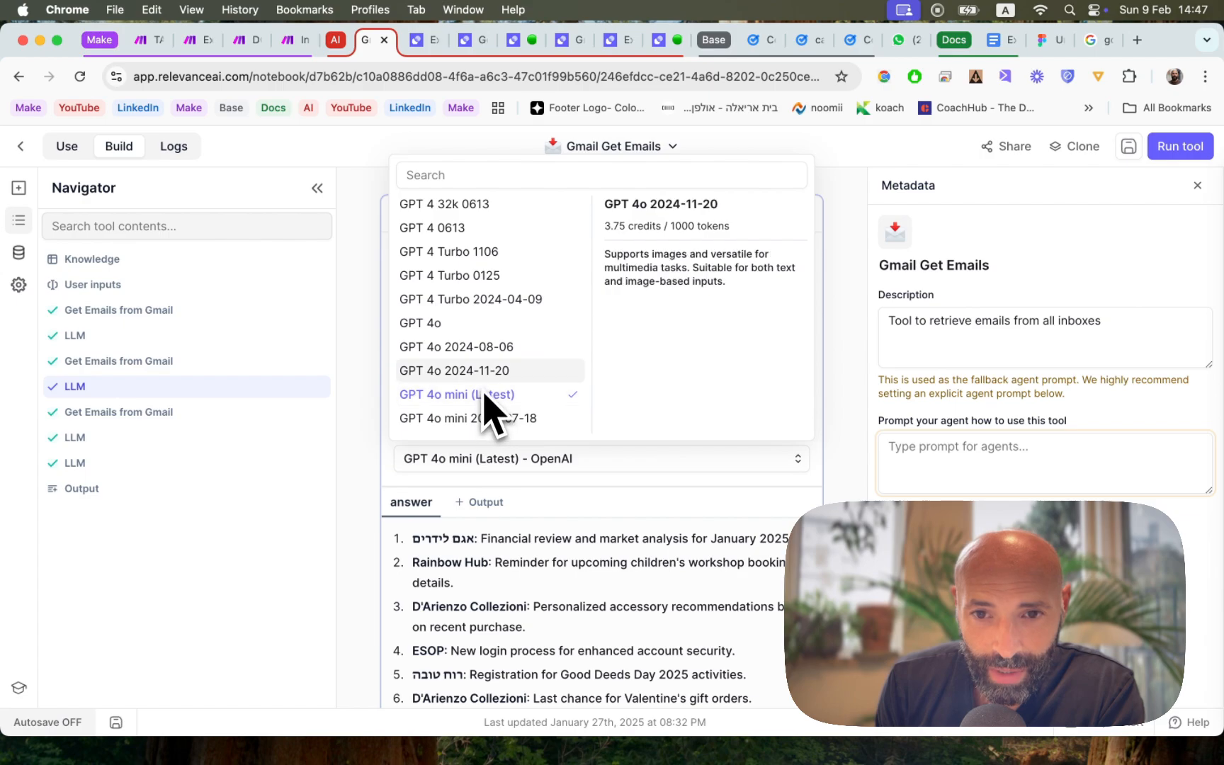
pyautogui.scroll(-1, 489, 398)
pyautogui.scroll(-2, 489, 398)
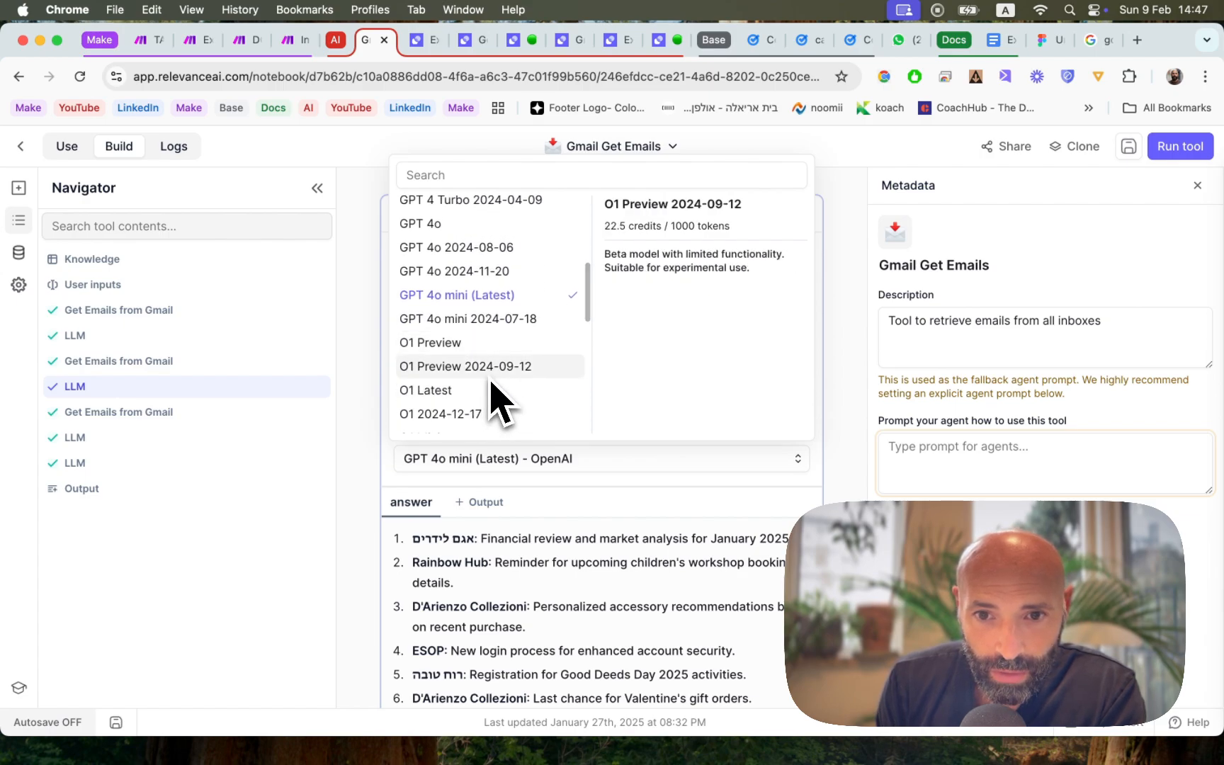
pyautogui.scroll(-2, 492, 393)
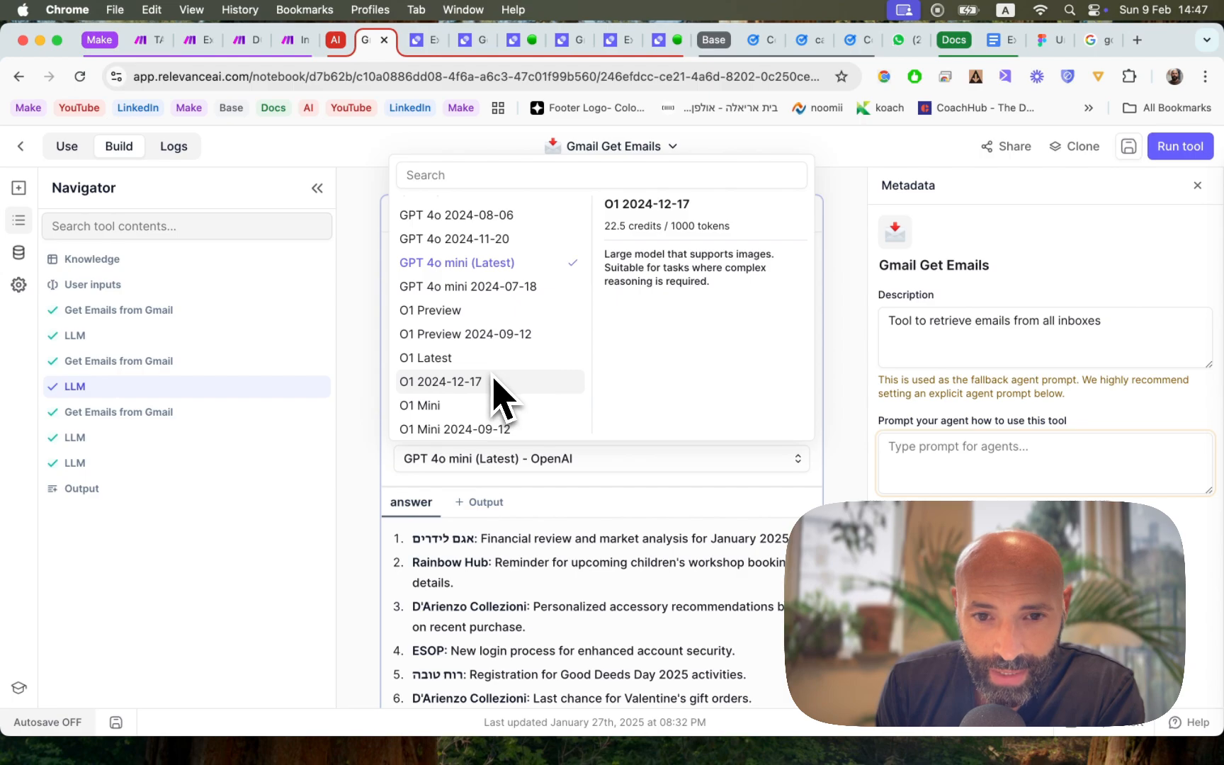
pyautogui.scroll(-1, 495, 388)
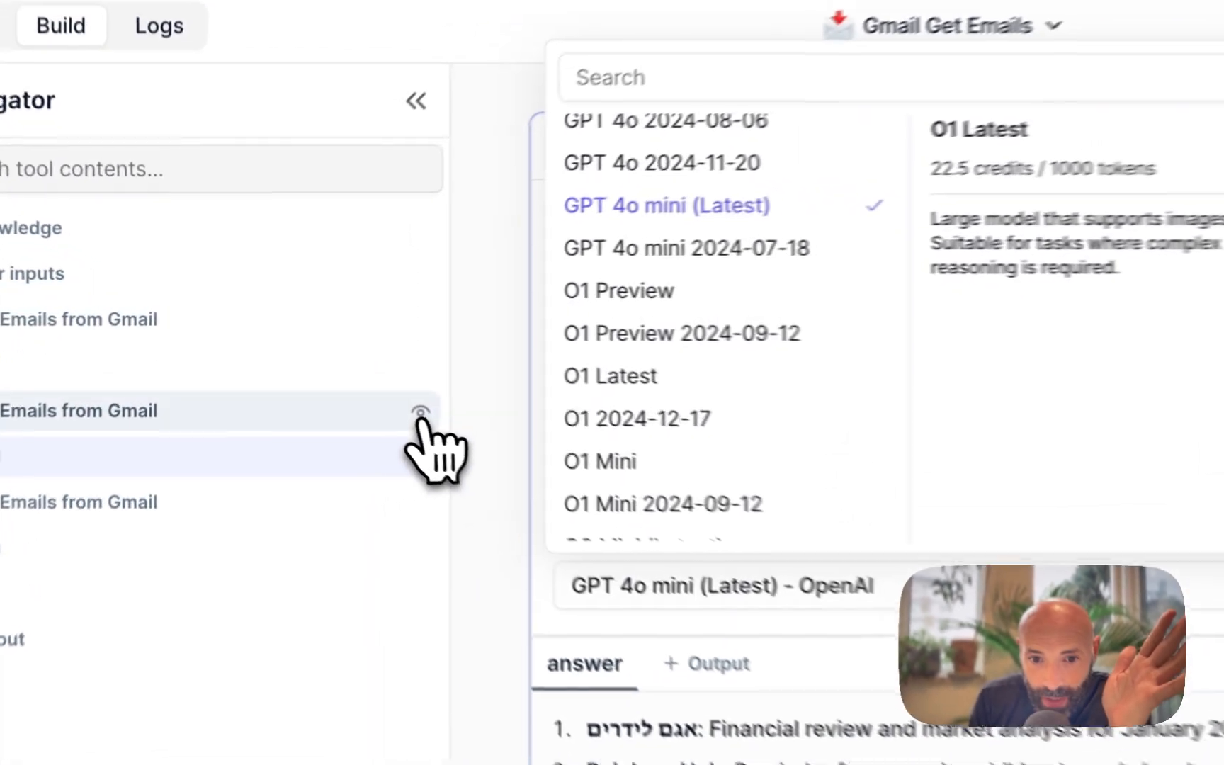
pyautogui.click(423, 419)
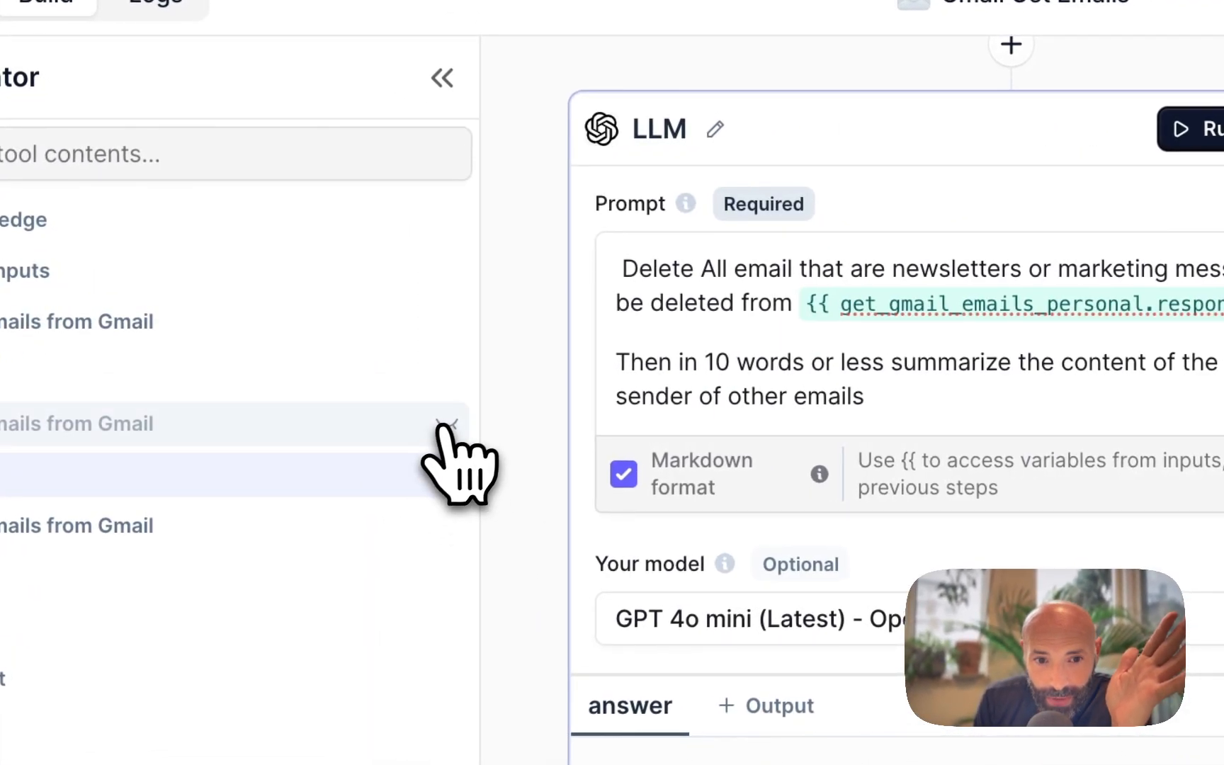
# Step: Examine the OpenRouter models available for the same LLM step, including DeepSeek R1 Distill Qwen 1.5B, and close the model list
pyautogui.click(784, 641)
pyautogui.click(808, 108)
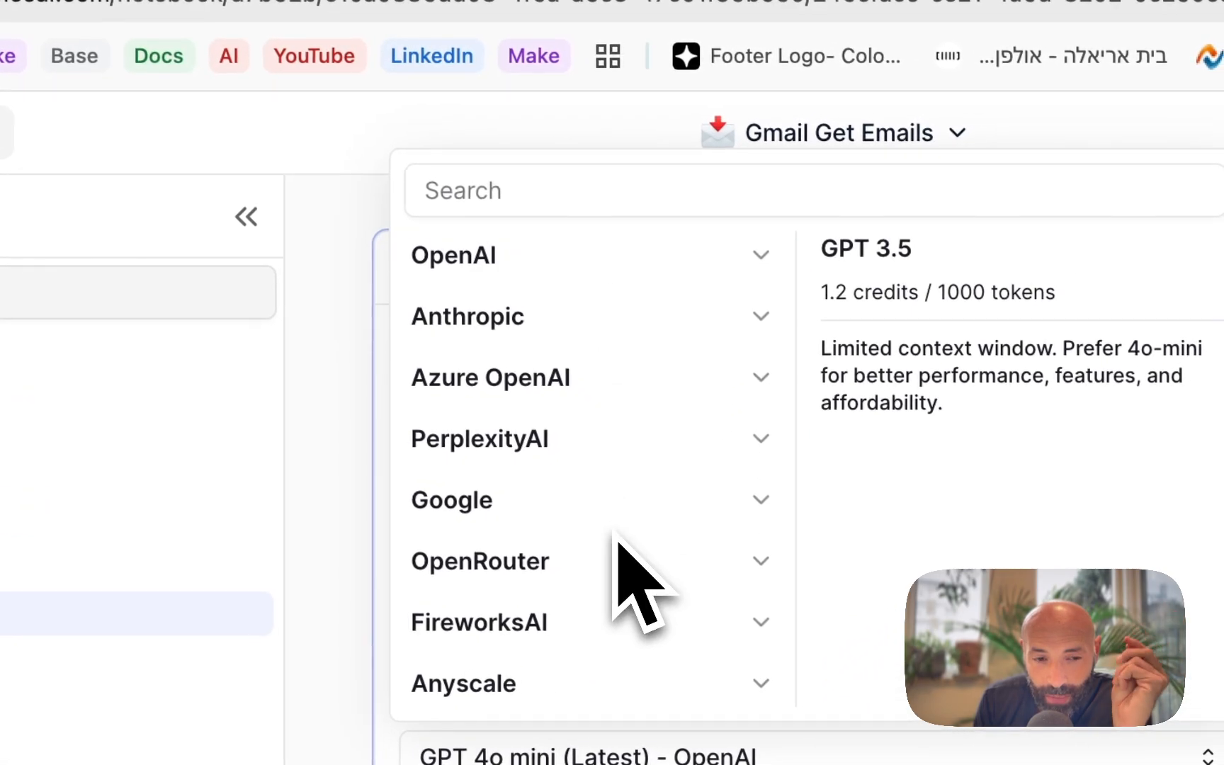
pyautogui.scroll(-2, 616, 542)
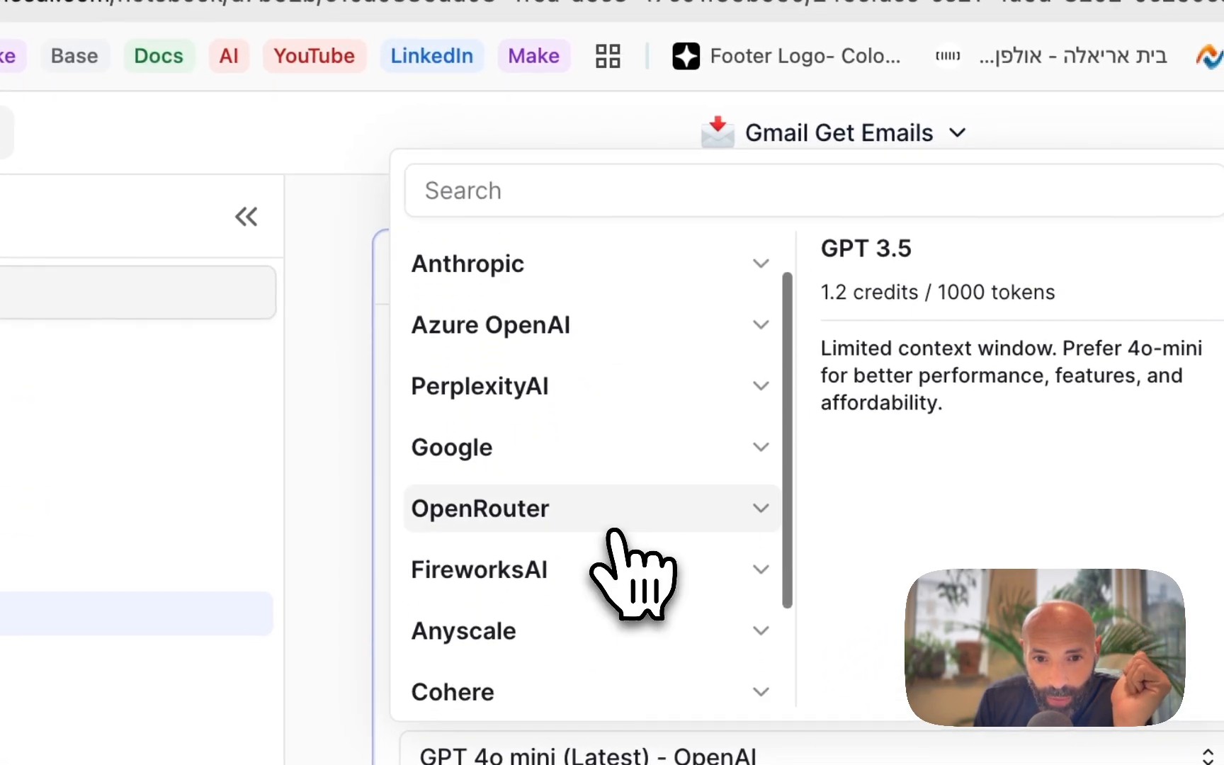
pyautogui.click(621, 525)
pyautogui.scroll(-6, 621, 524)
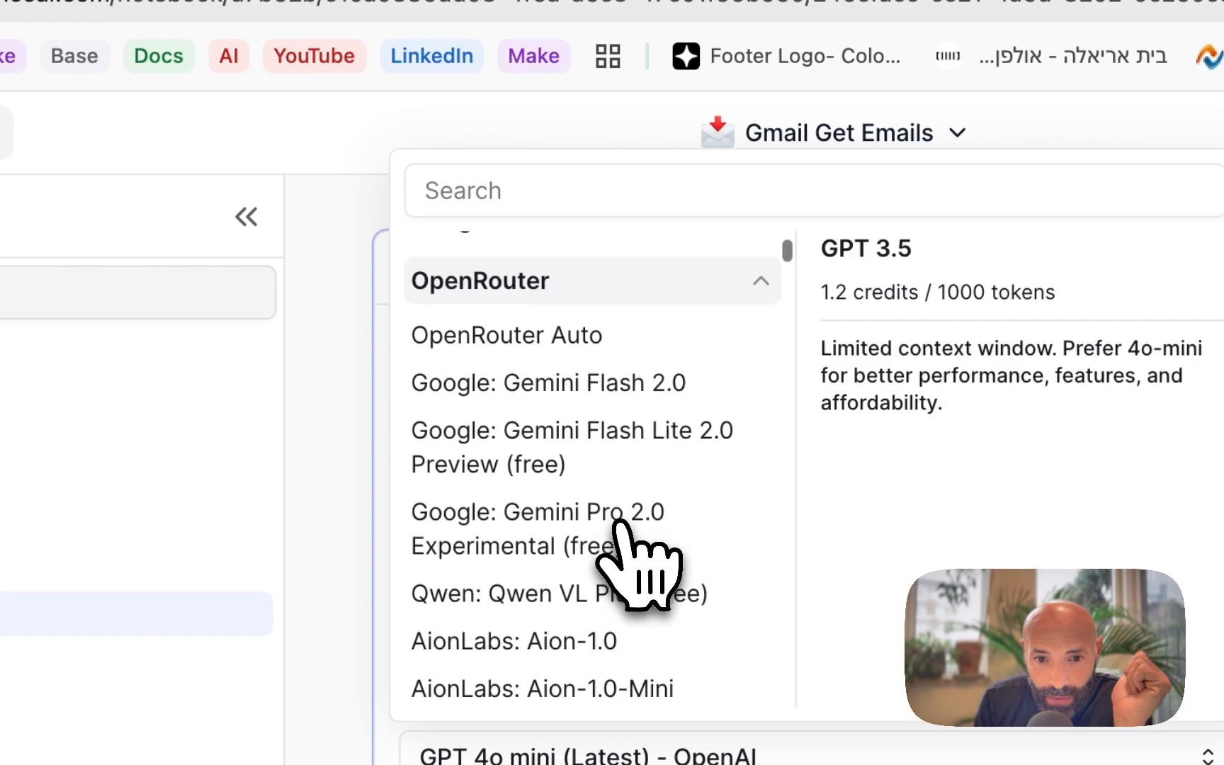
pyautogui.scroll(-4, 621, 524)
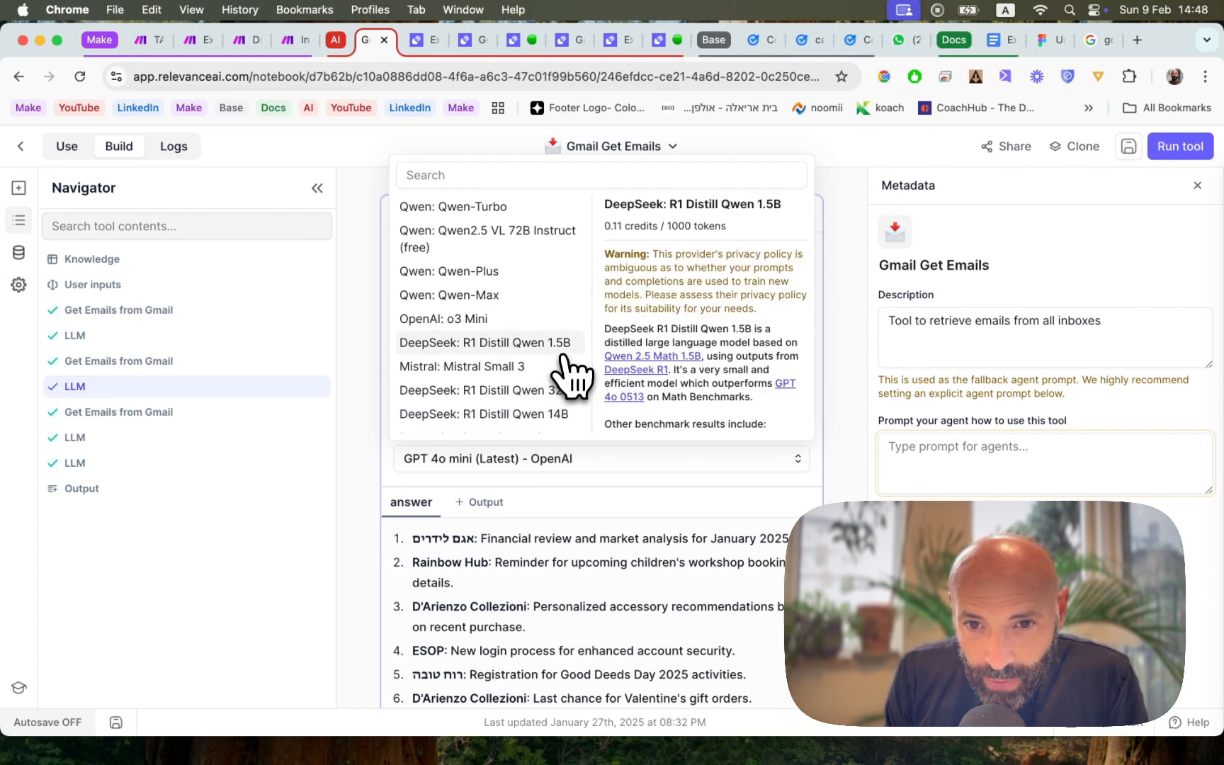
pyautogui.scroll(-2, 560, 415)
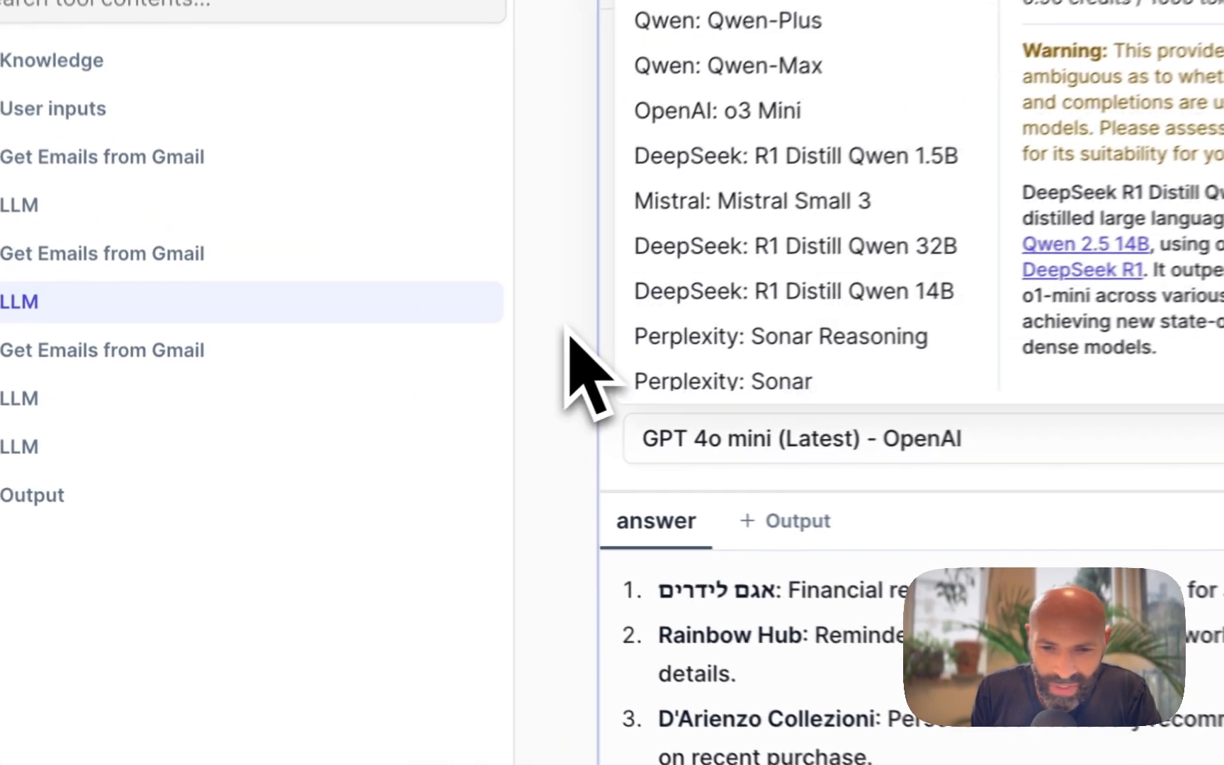
pyautogui.click(363, 401)
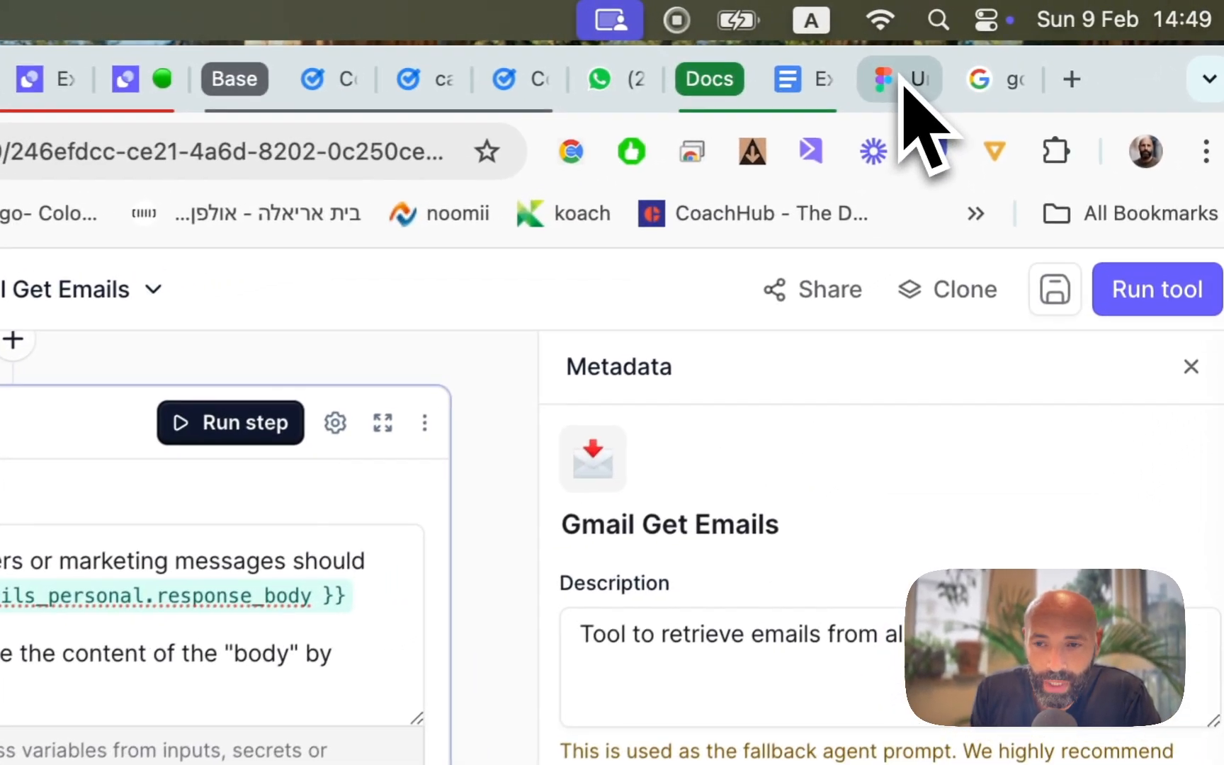
# Step: Switch to the Figma board and examine the Task Agent and its tools in the Executive Manager diagram
pyautogui.click(928, 74)
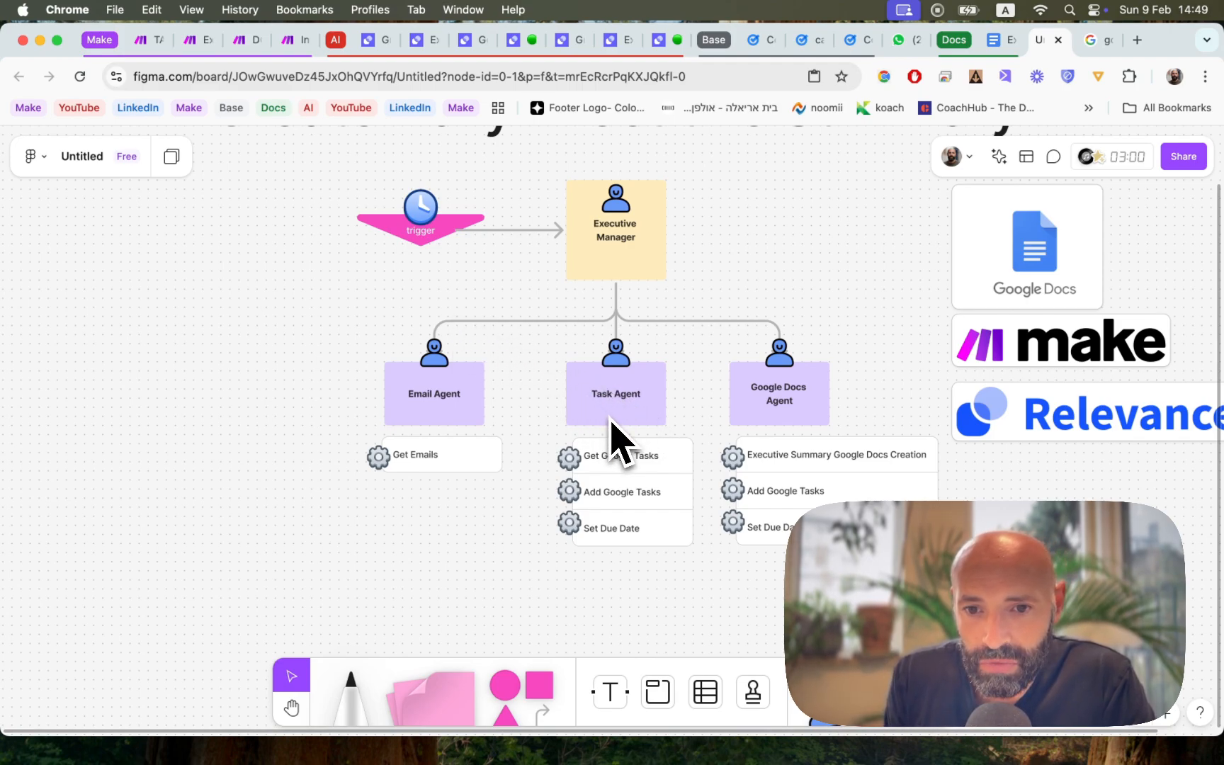
pyautogui.scroll(2, 610, 422)
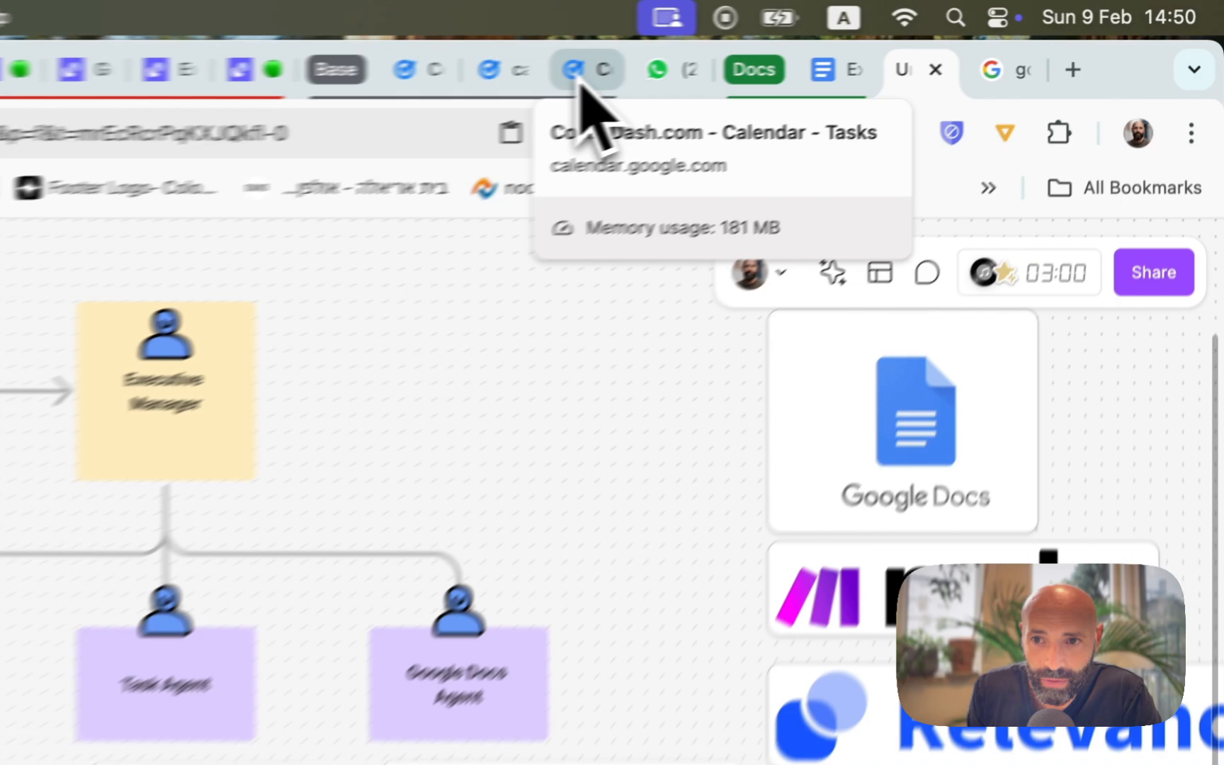
# Step: Switch to Google Calendar's tasks, dismiss Contacts, and add "test task" due tomorrow to My Tasks
pyautogui.click(855, 43)
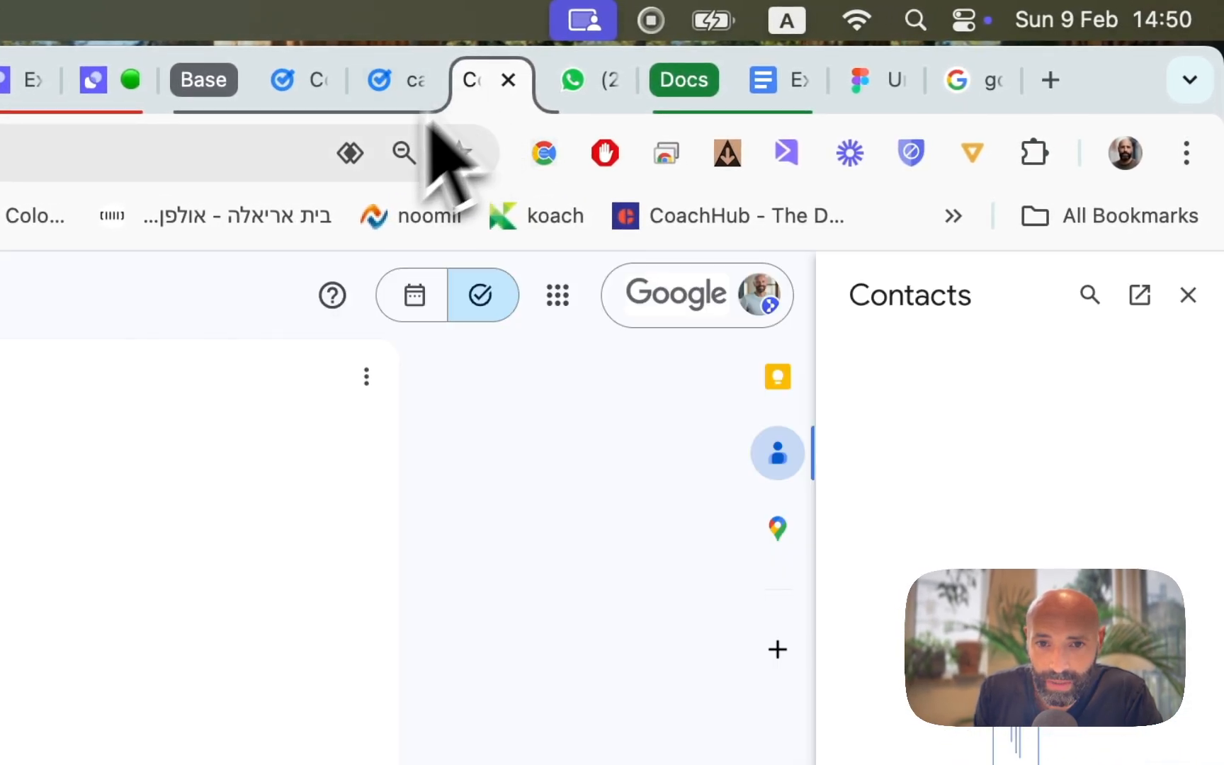
pyautogui.click(1187, 315)
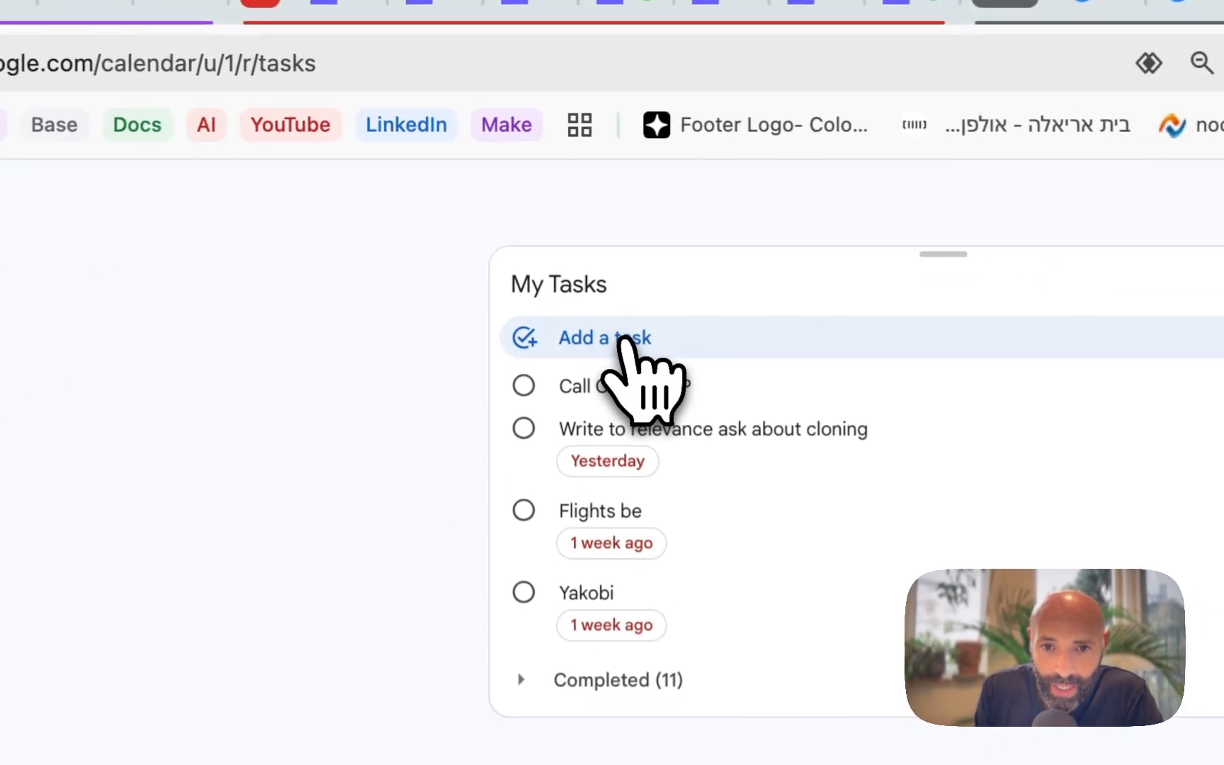
pyautogui.click(623, 342)
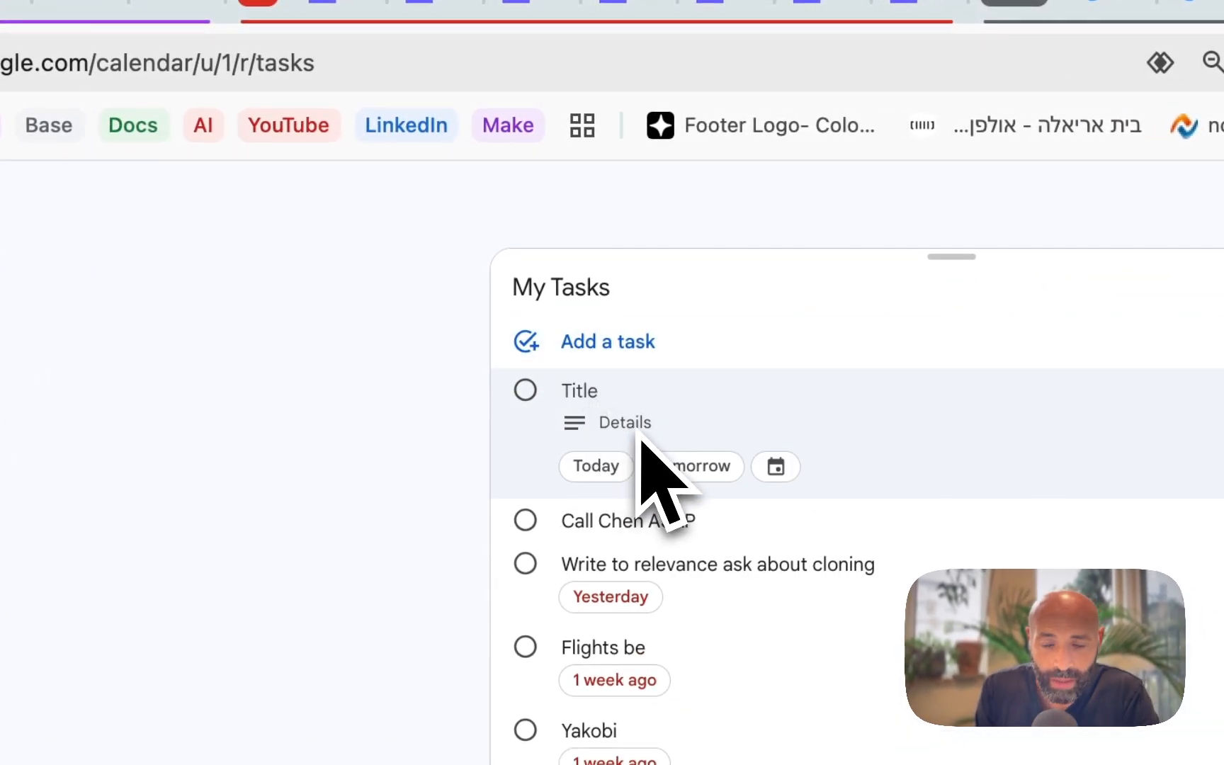
pyautogui.write('test ta')
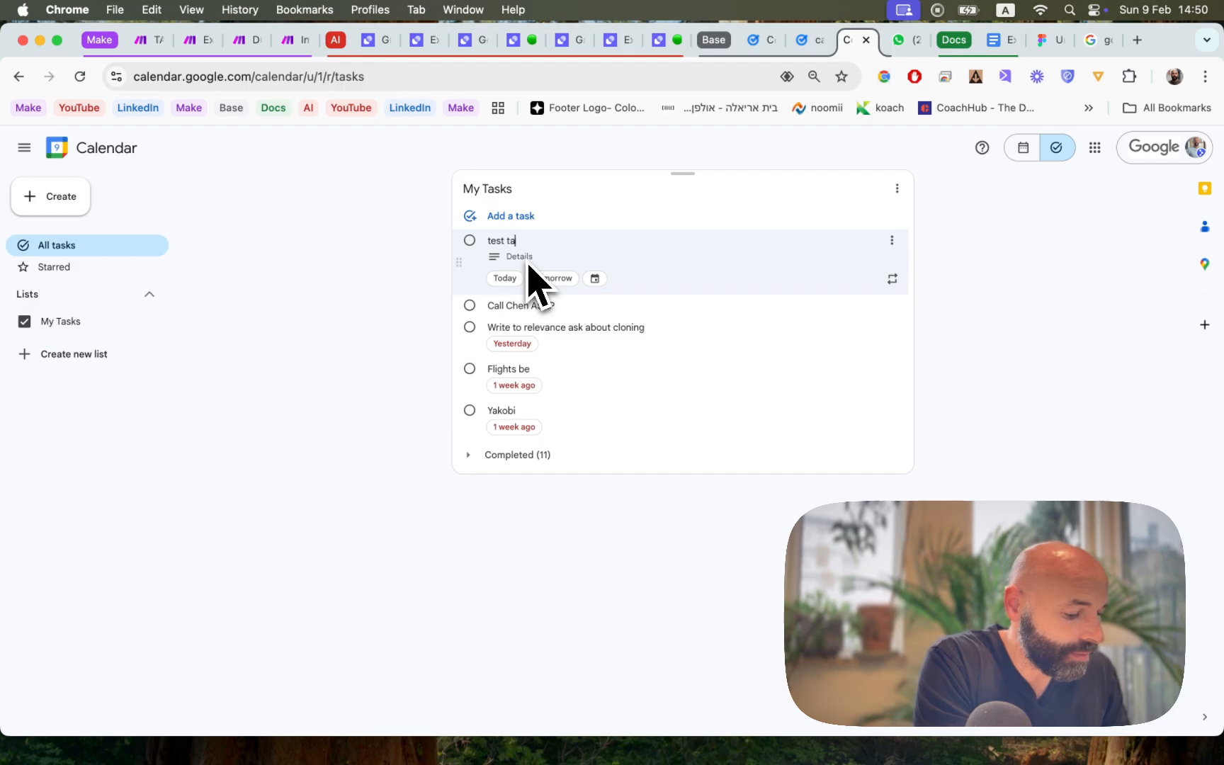
pyautogui.write('sk')
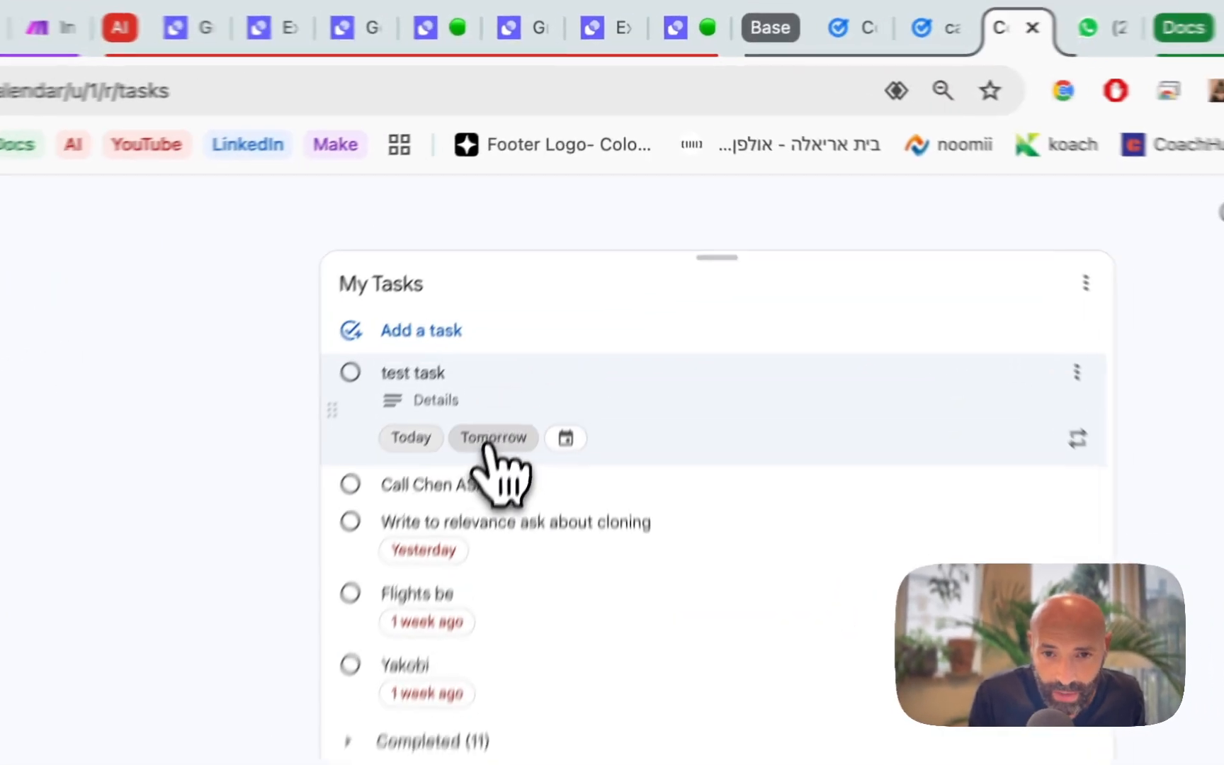
pyautogui.click(553, 279)
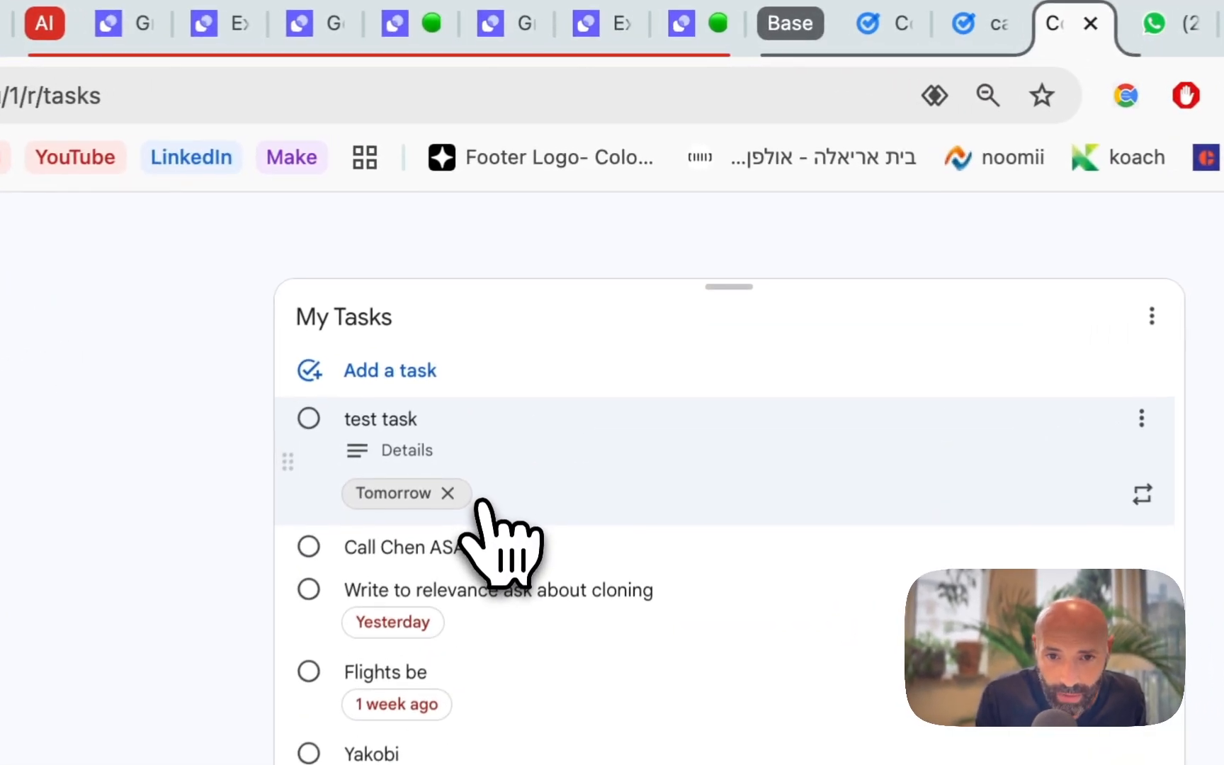
pyautogui.click(413, 453)
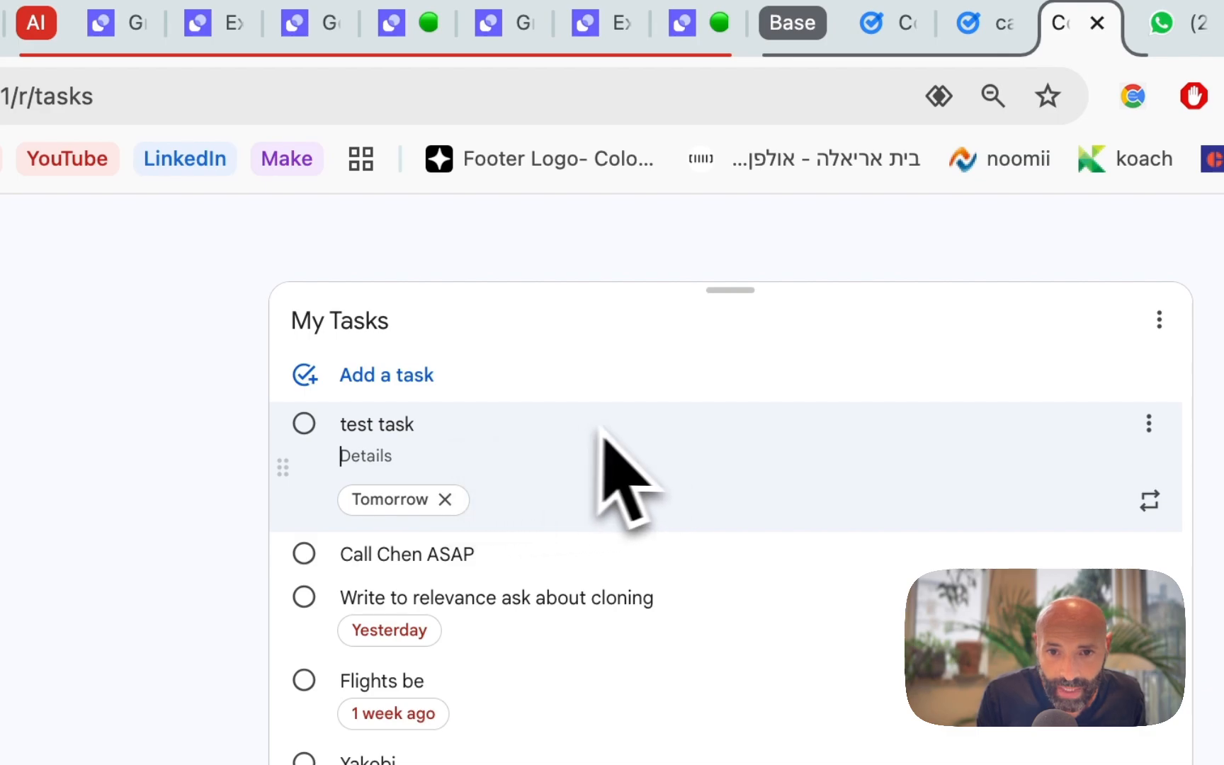
pyautogui.click(814, 306)
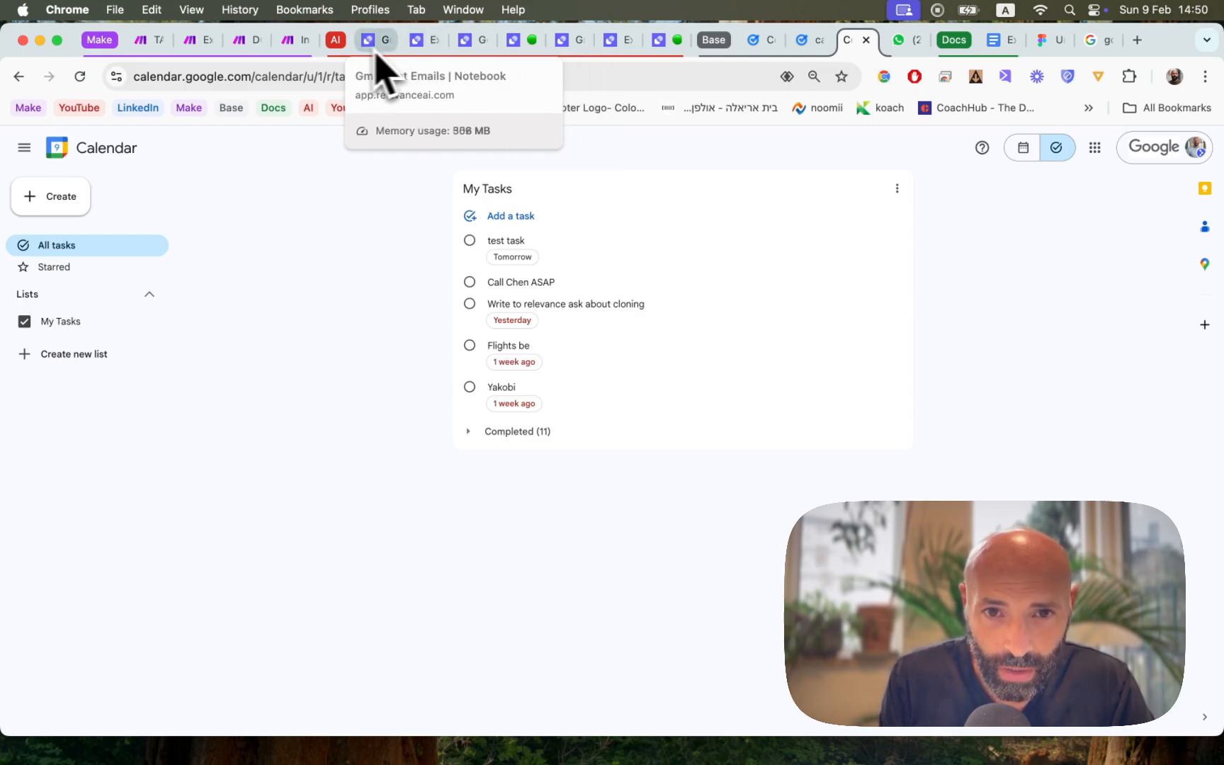
# Step: Switch back to Relevance AI and open the Gmail Agent for editing
pyautogui.click(476, 52)
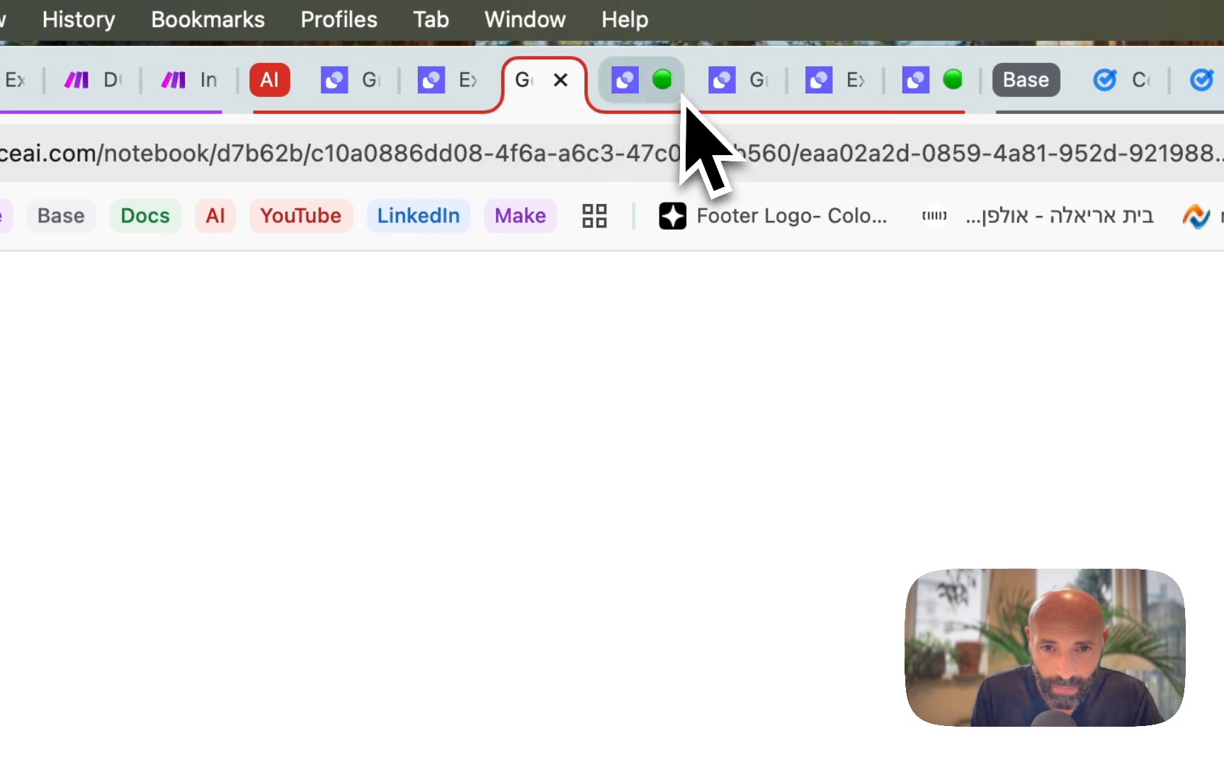
pyautogui.click(630, 100)
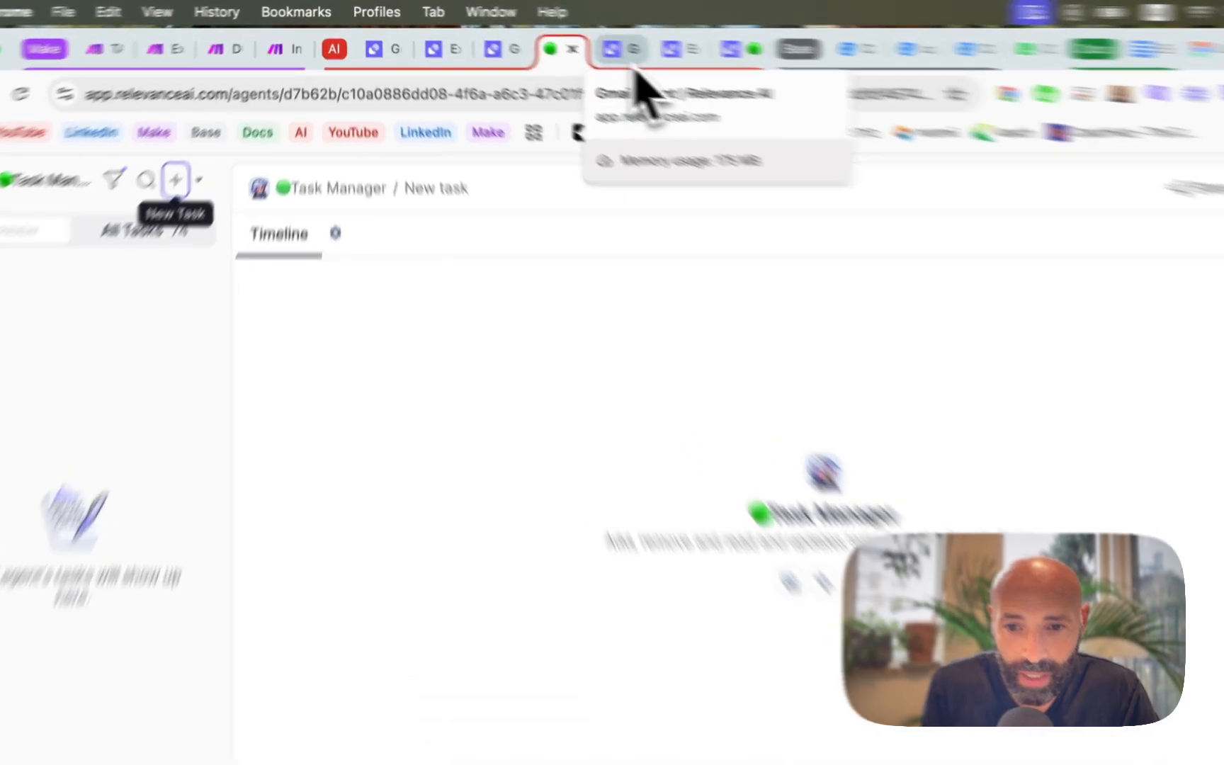
pyautogui.click(579, 54)
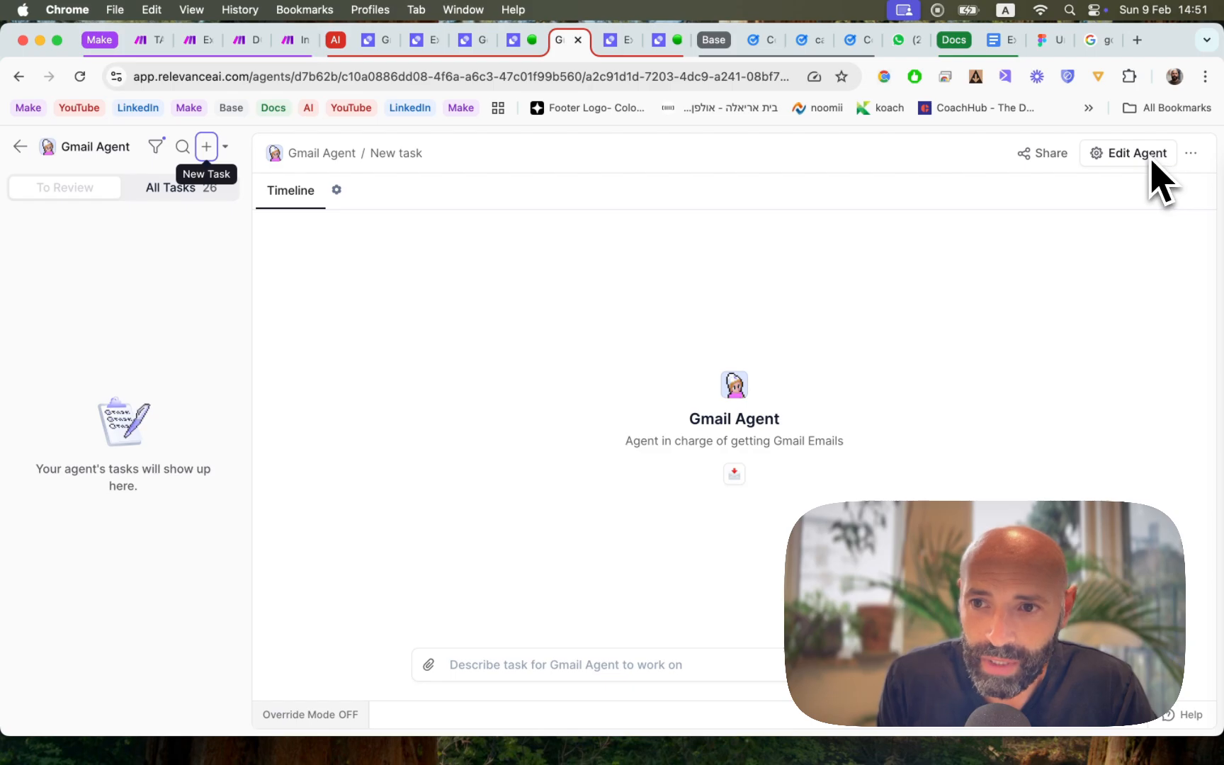
pyautogui.click(1126, 155)
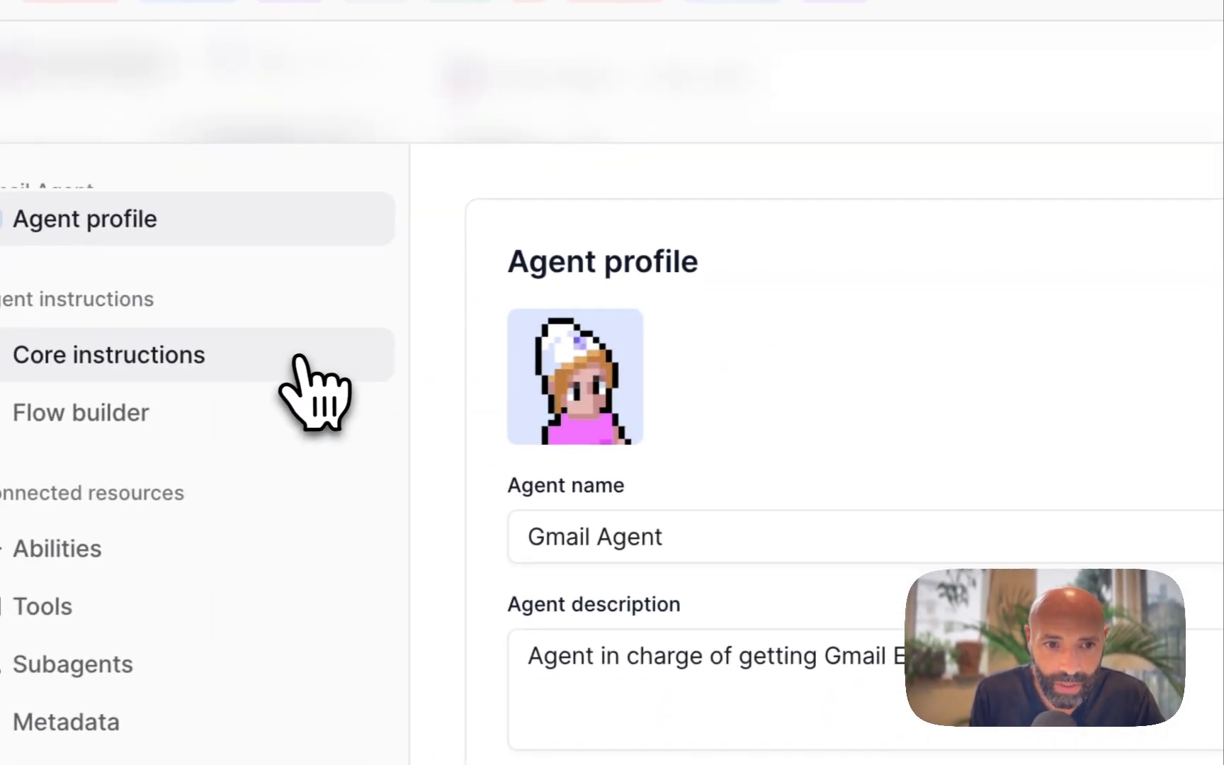
# Step: Review the Gmail Agent's instructions, tools and language model options, including OpenRouter's Qwen2.5 72B Instruct, and leave the editor without saving
pyautogui.click(309, 357)
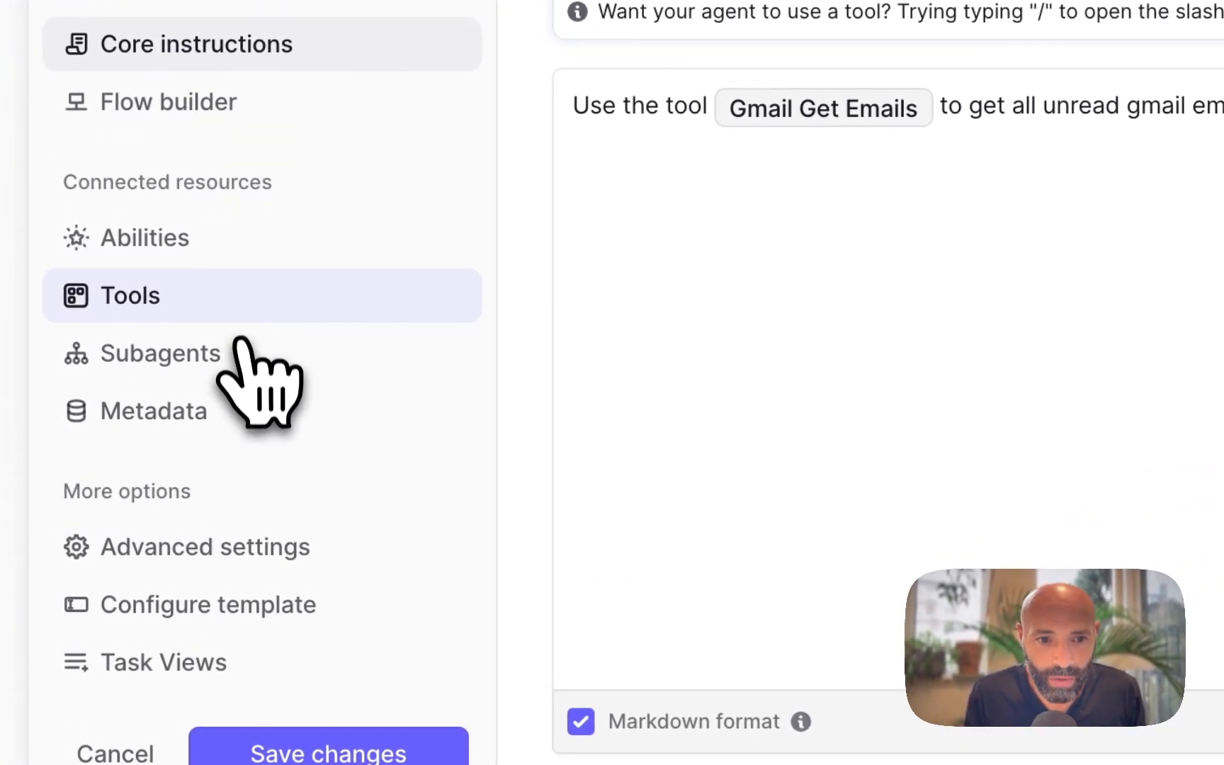
pyautogui.click(238, 322)
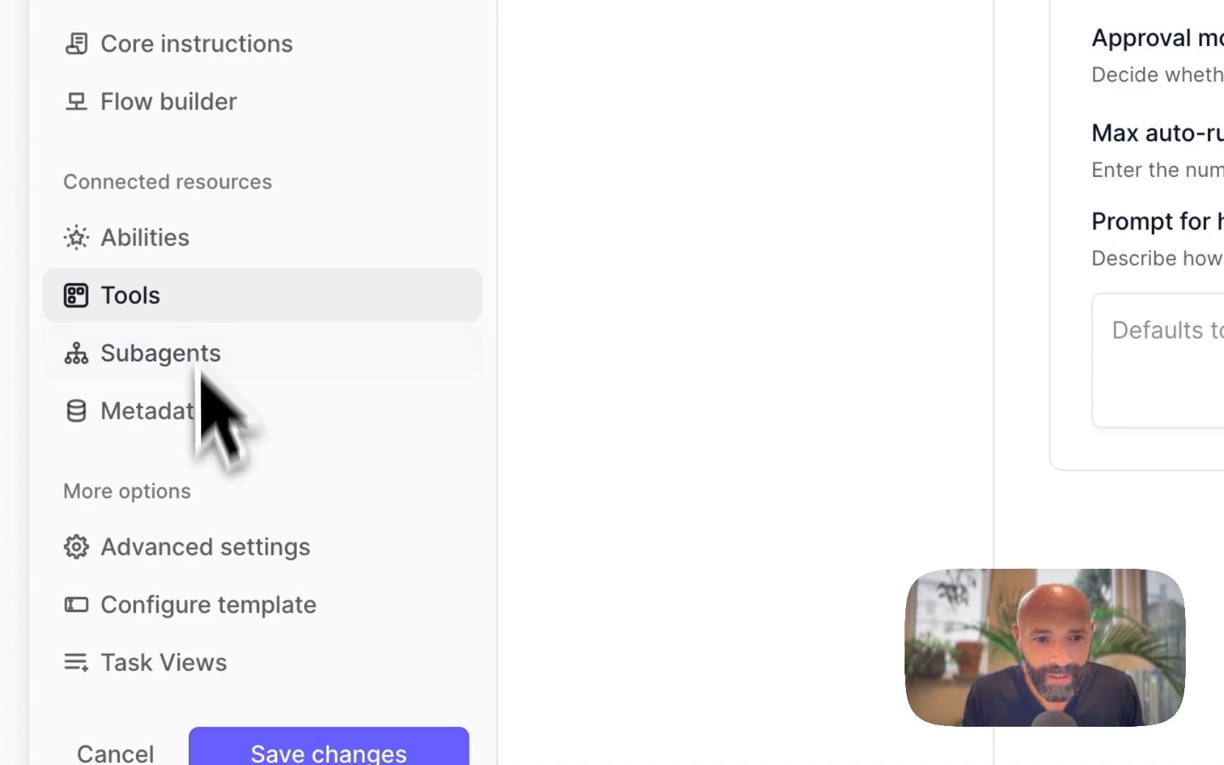
pyautogui.click(228, 551)
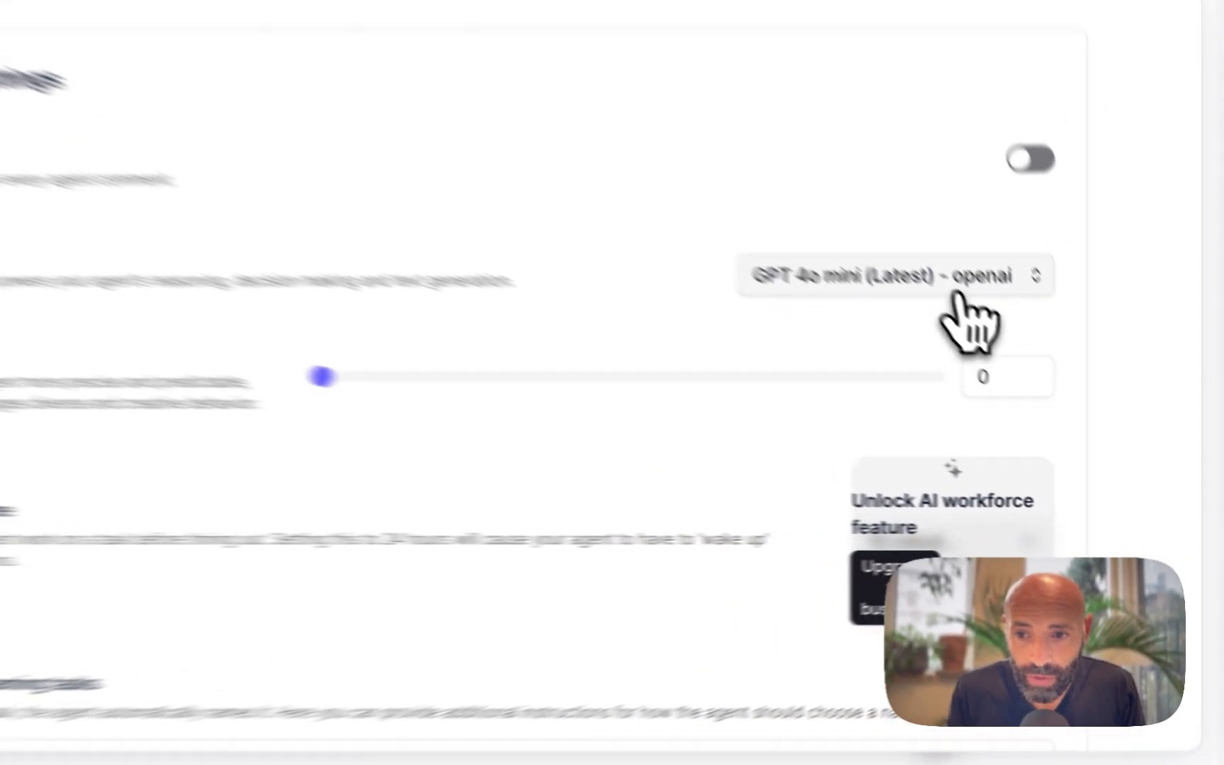
pyautogui.click(953, 283)
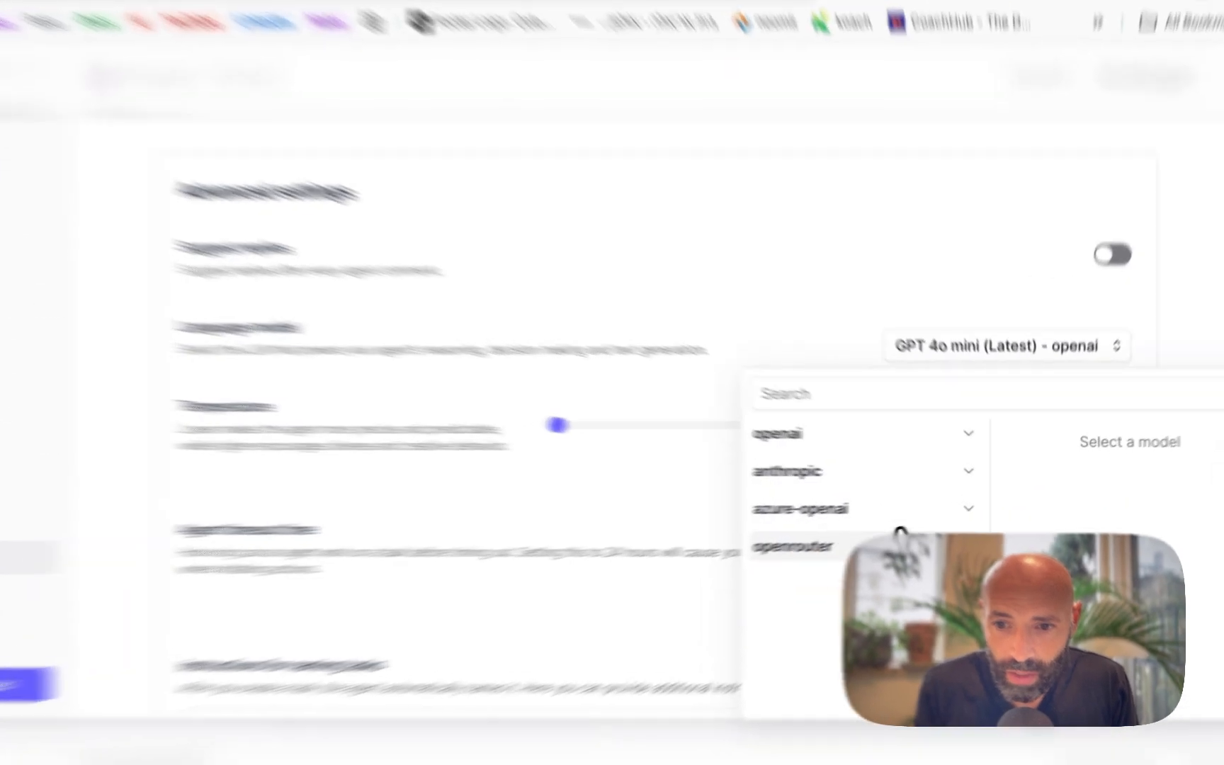
pyautogui.click(924, 532)
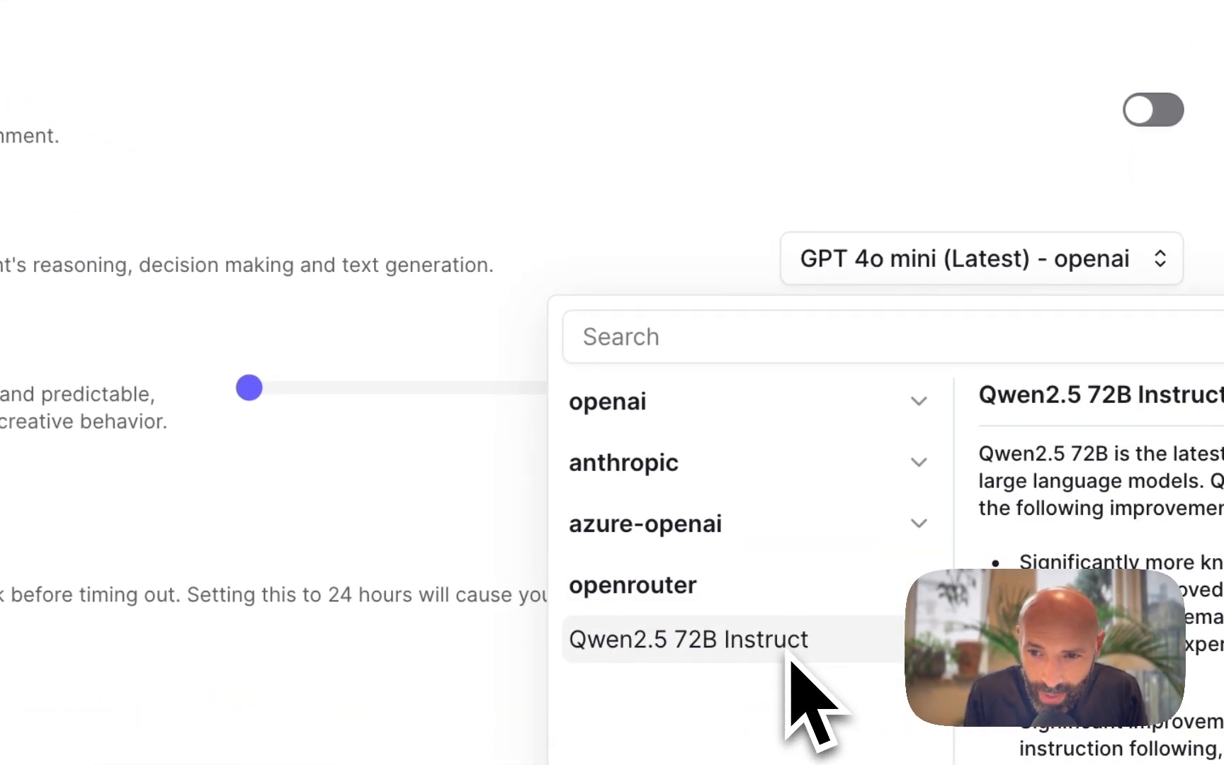
pyautogui.click(847, 183)
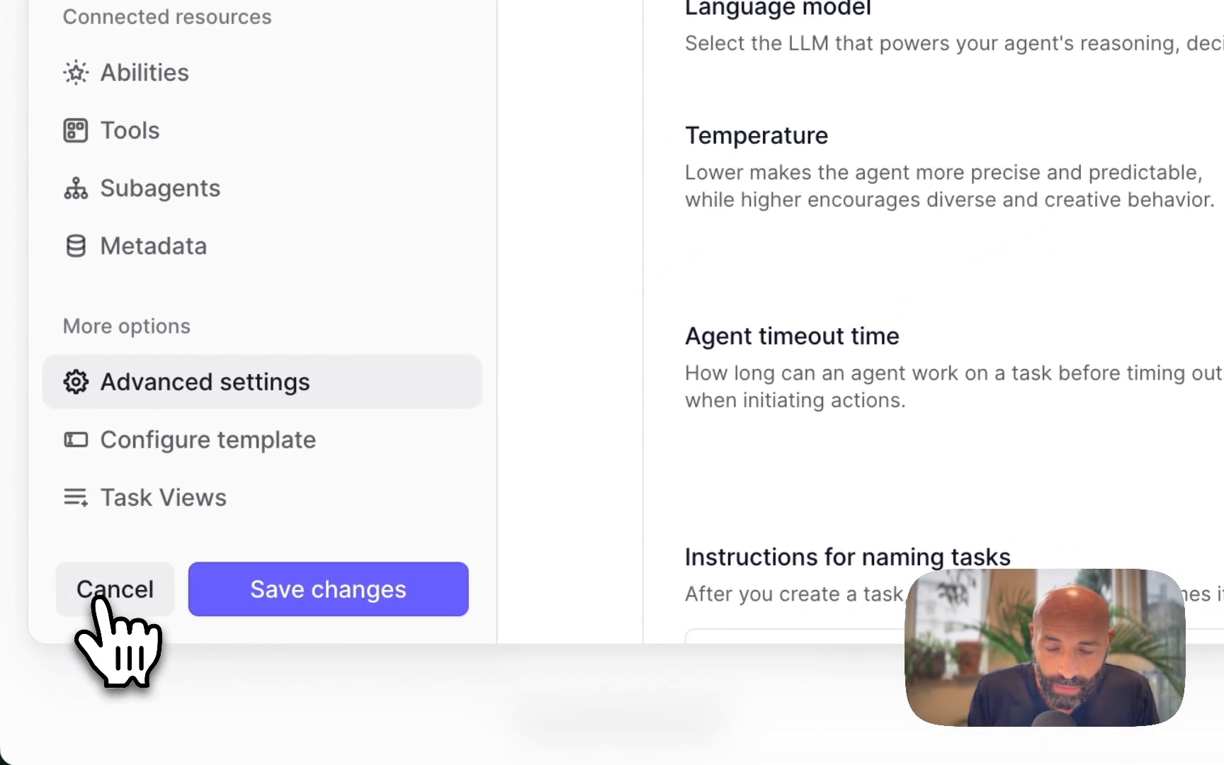
pyautogui.click(101, 598)
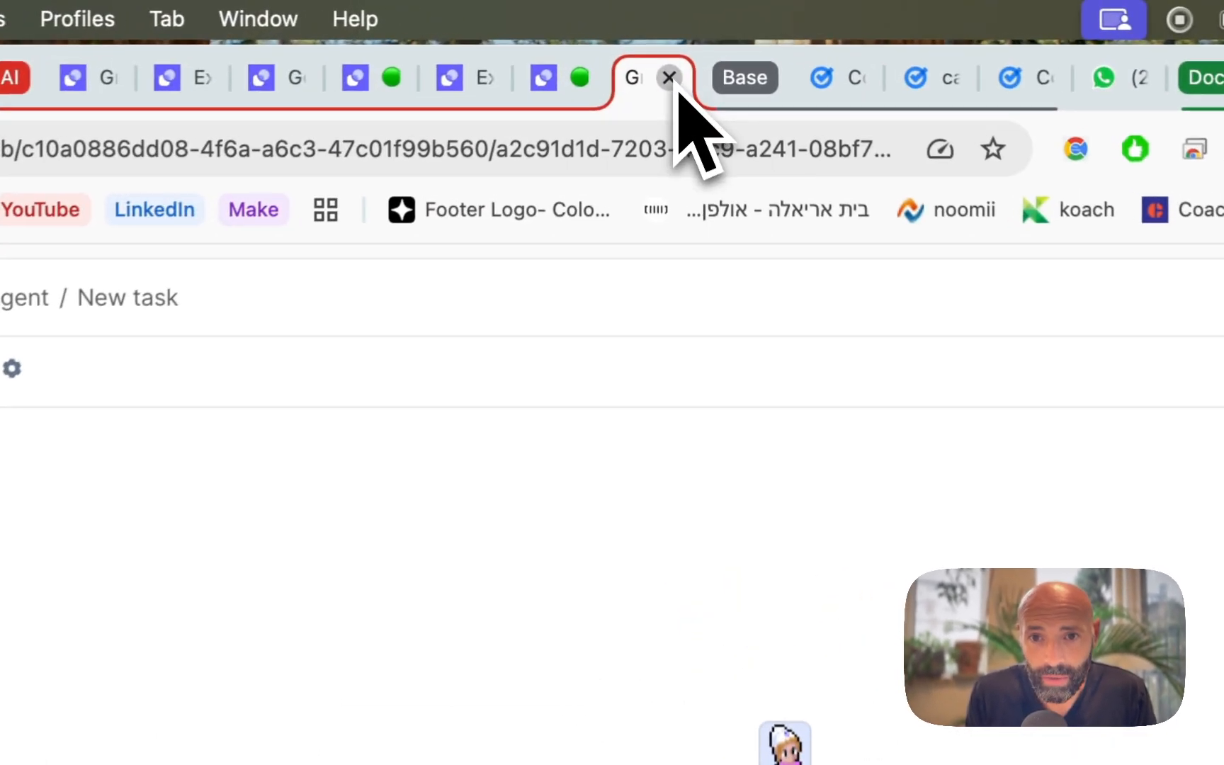
# Step: Close the Gmail Agent page and open the core instructions of the Task Manager agent
pyautogui.click(668, 77)
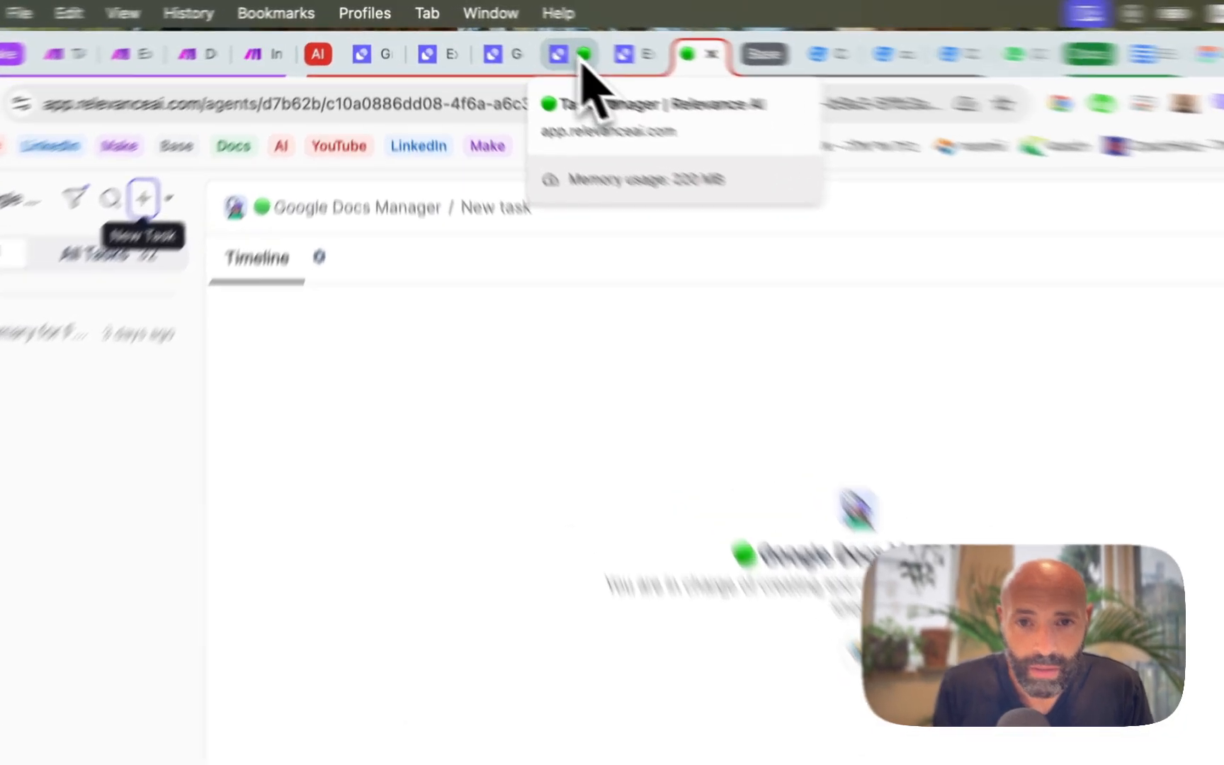
pyautogui.click(531, 44)
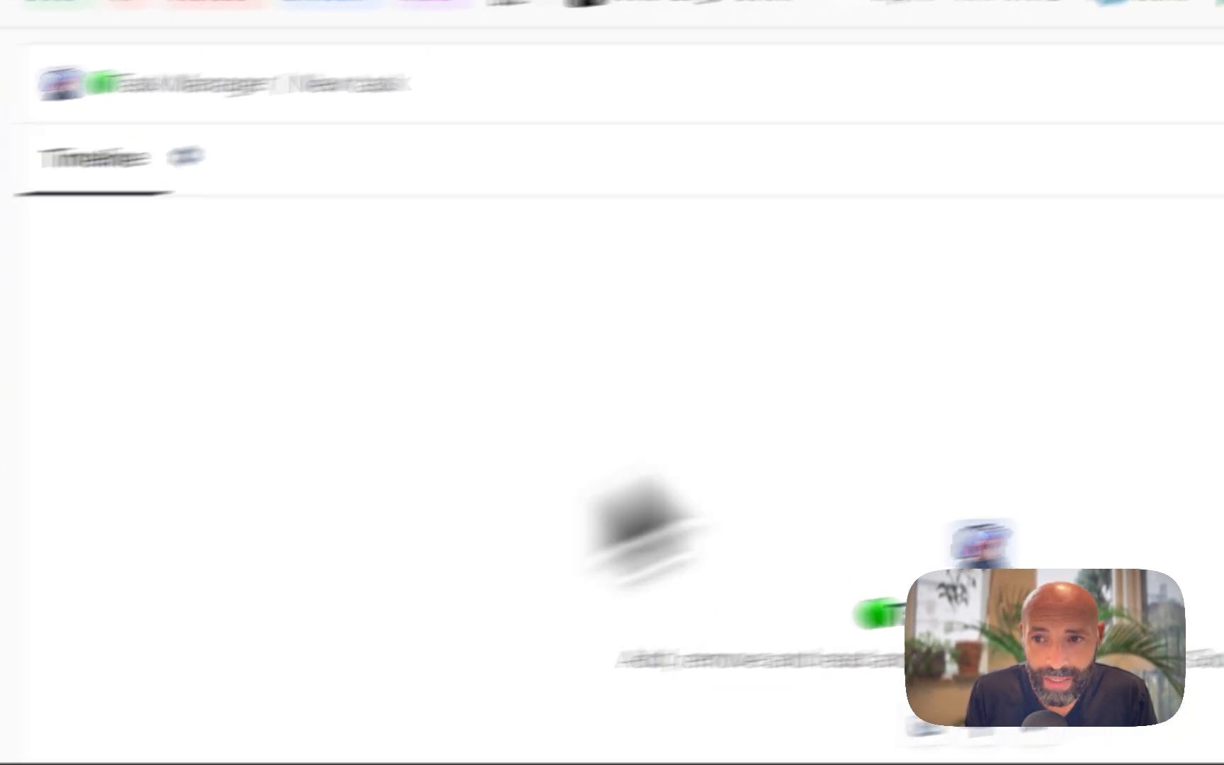
pyautogui.click(1013, 309)
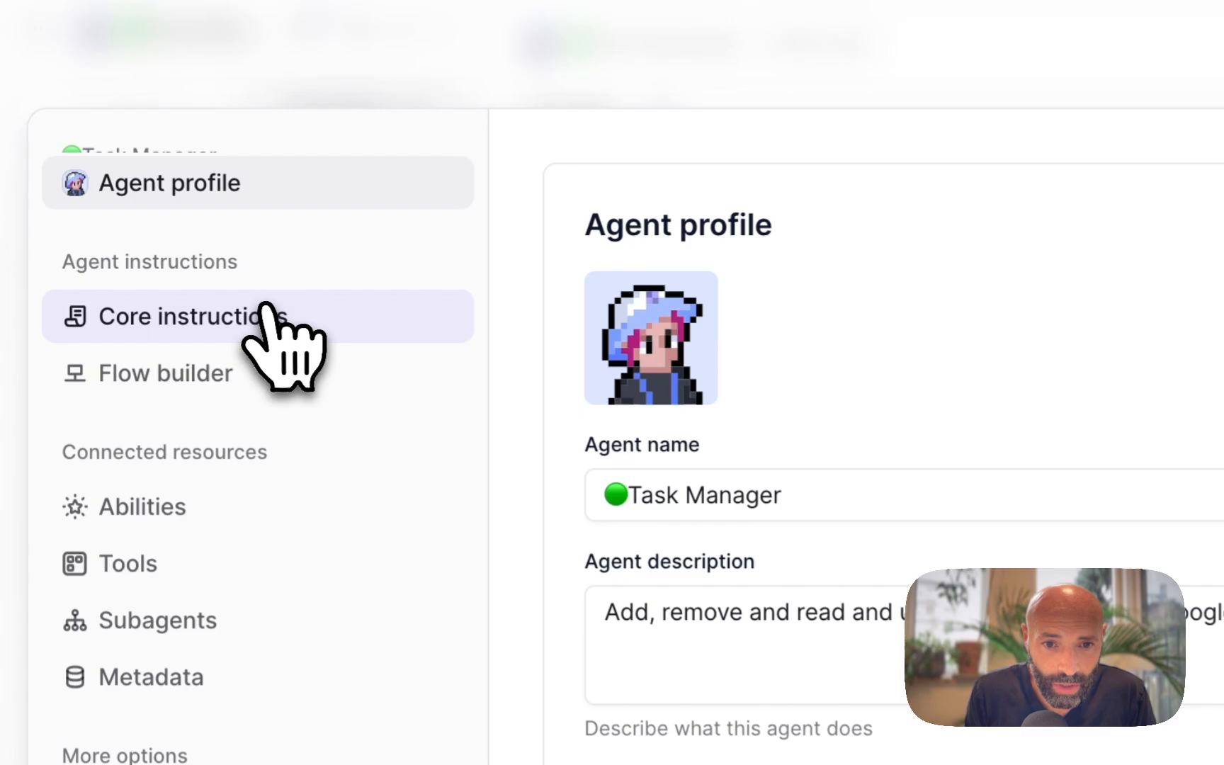
pyautogui.click(135, 293)
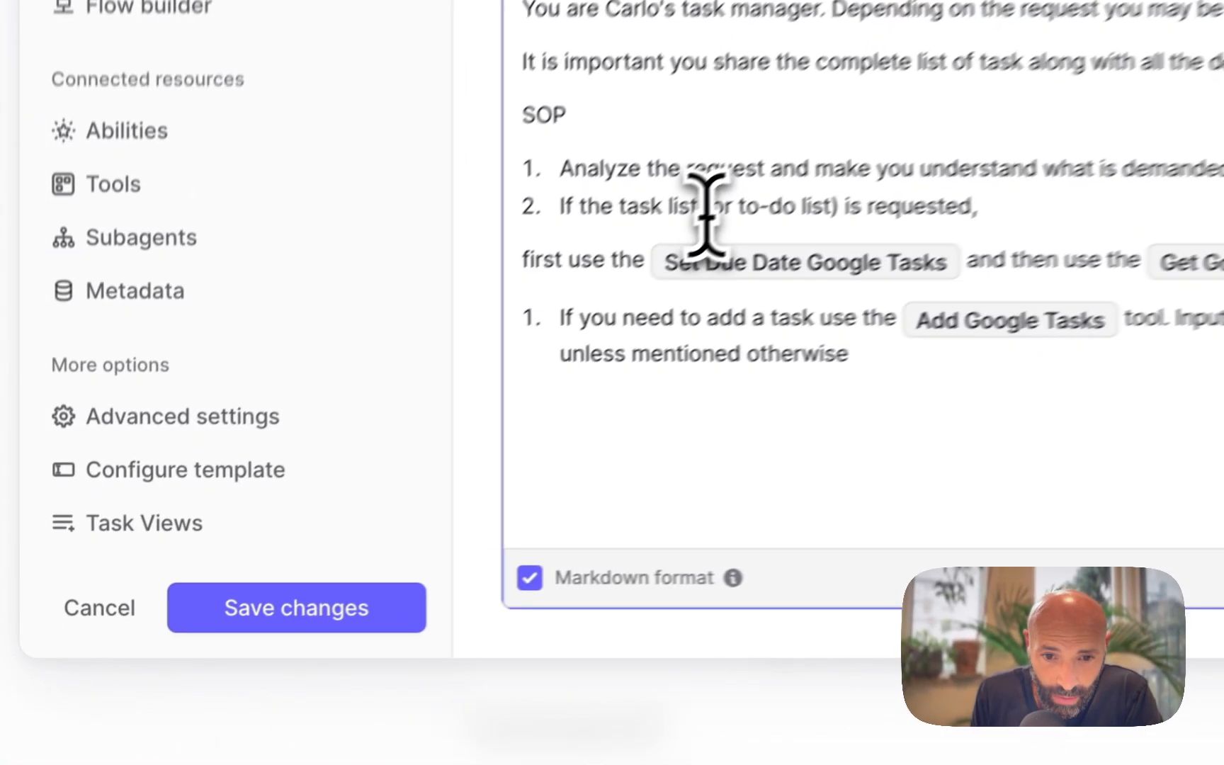
# Step: Delete "(or to-do list)" from the second SOP item in the Task Manager's core instructions and save the changes
pyautogui.moveTo(385, 430); pyautogui.dragTo(452, 432)
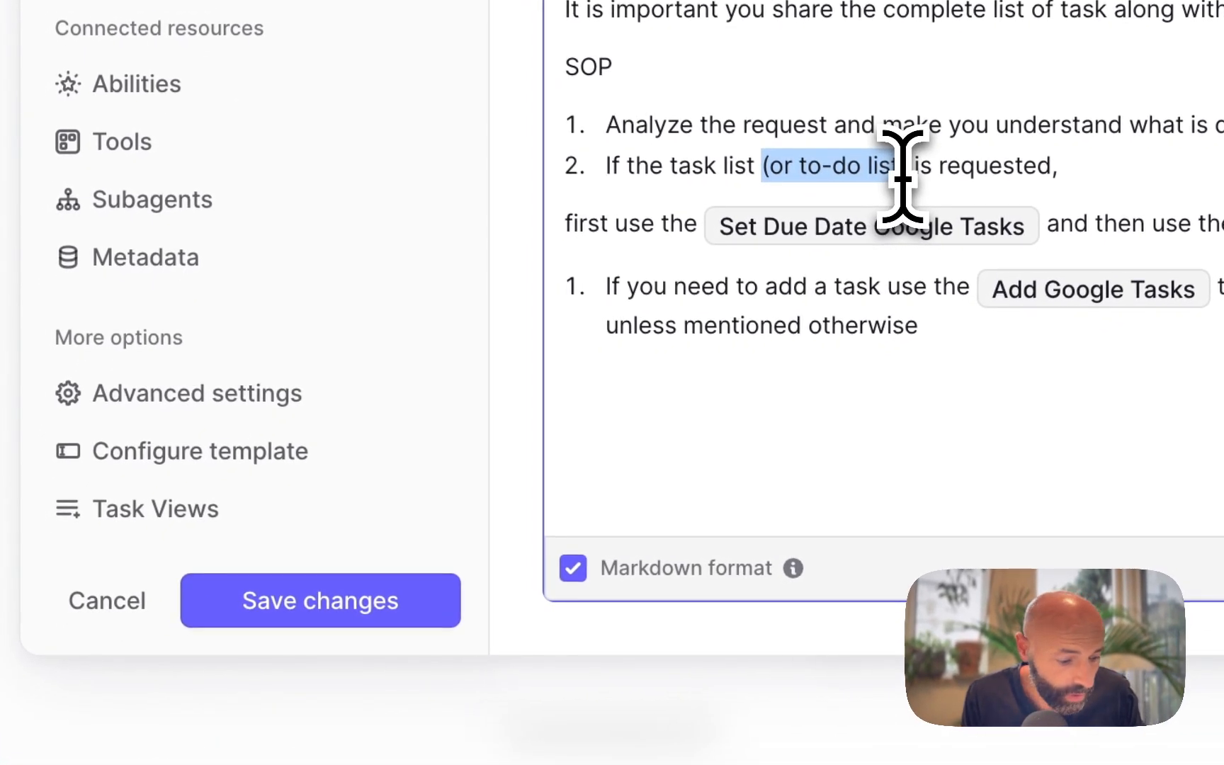
pyautogui.press('BackSpace')
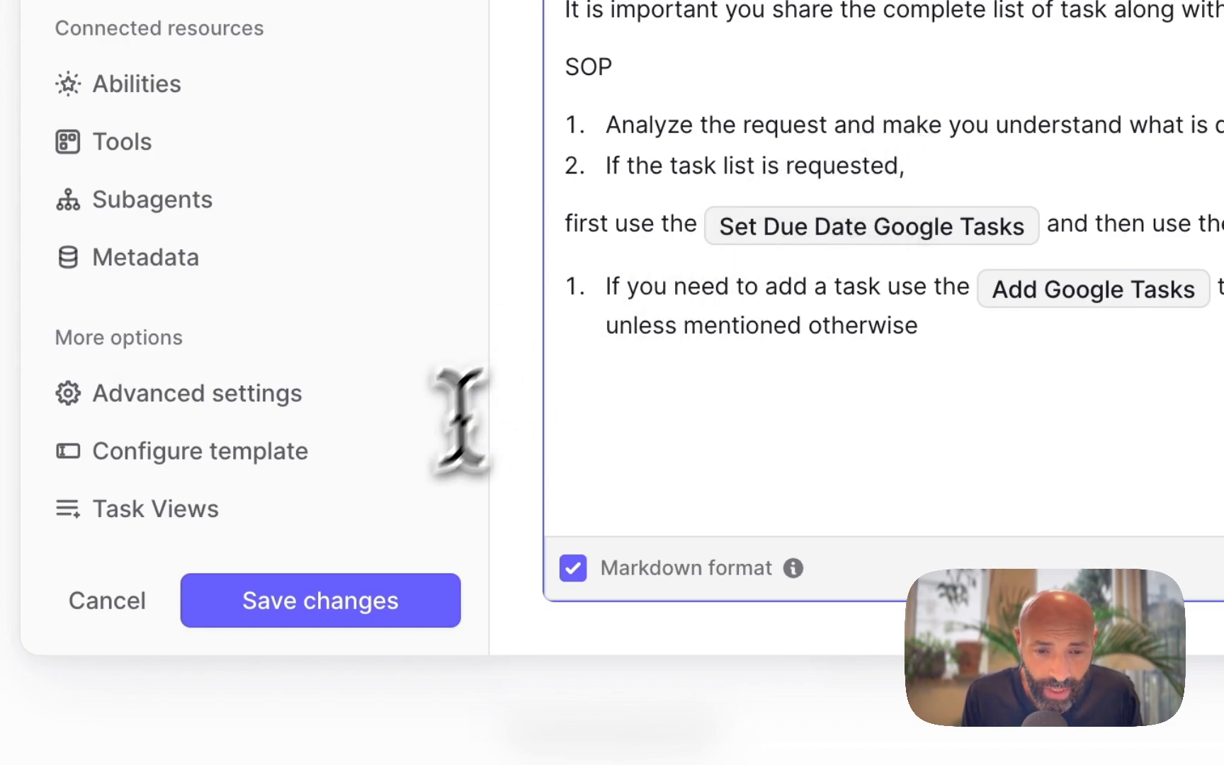
pyautogui.click(327, 575)
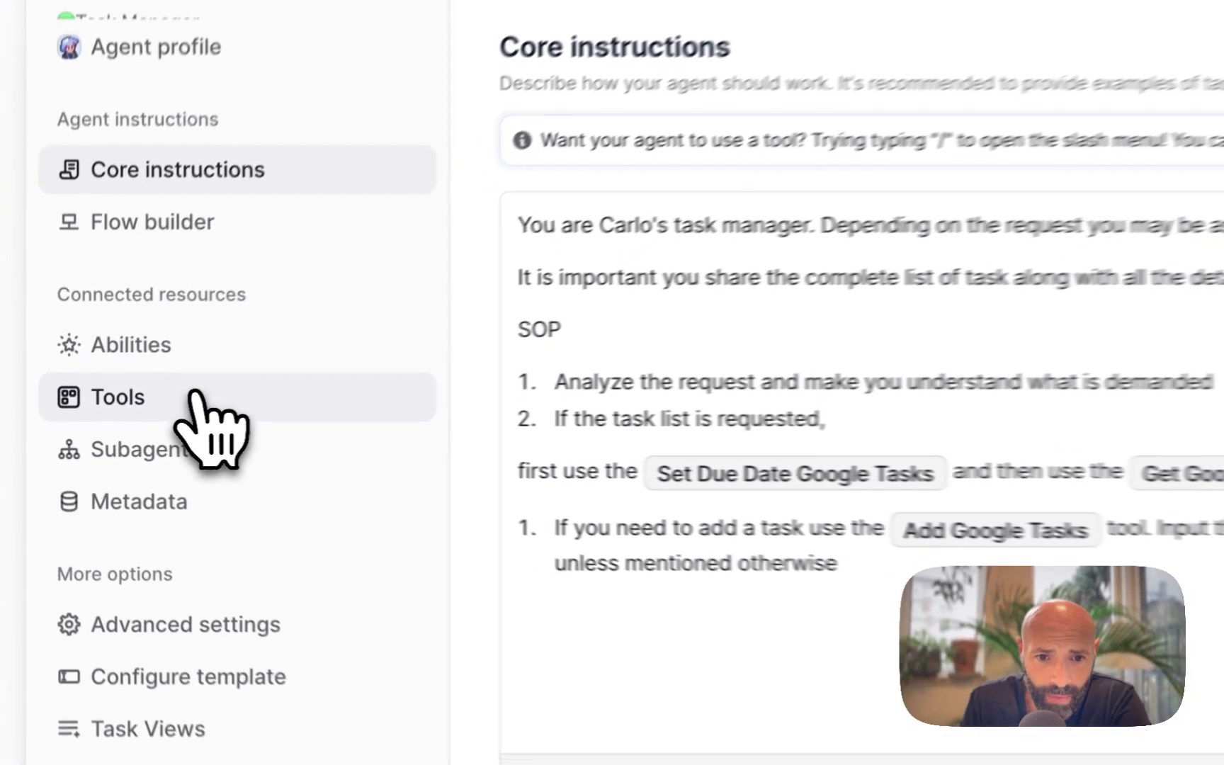
# Step: Review the Task Manager's connected Google Tasks tools and open the Set Due Date Google Tasks tool for editing
pyautogui.click(108, 416)
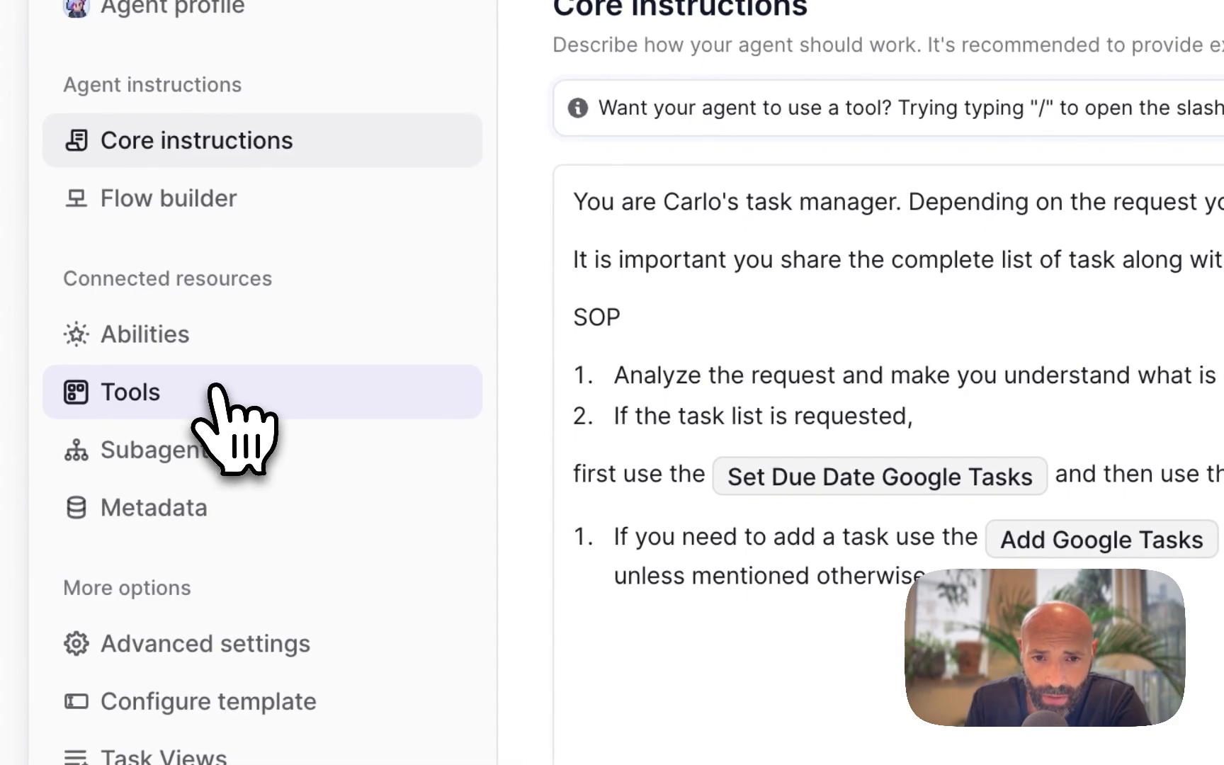
pyautogui.scroll(-3, 779, 485)
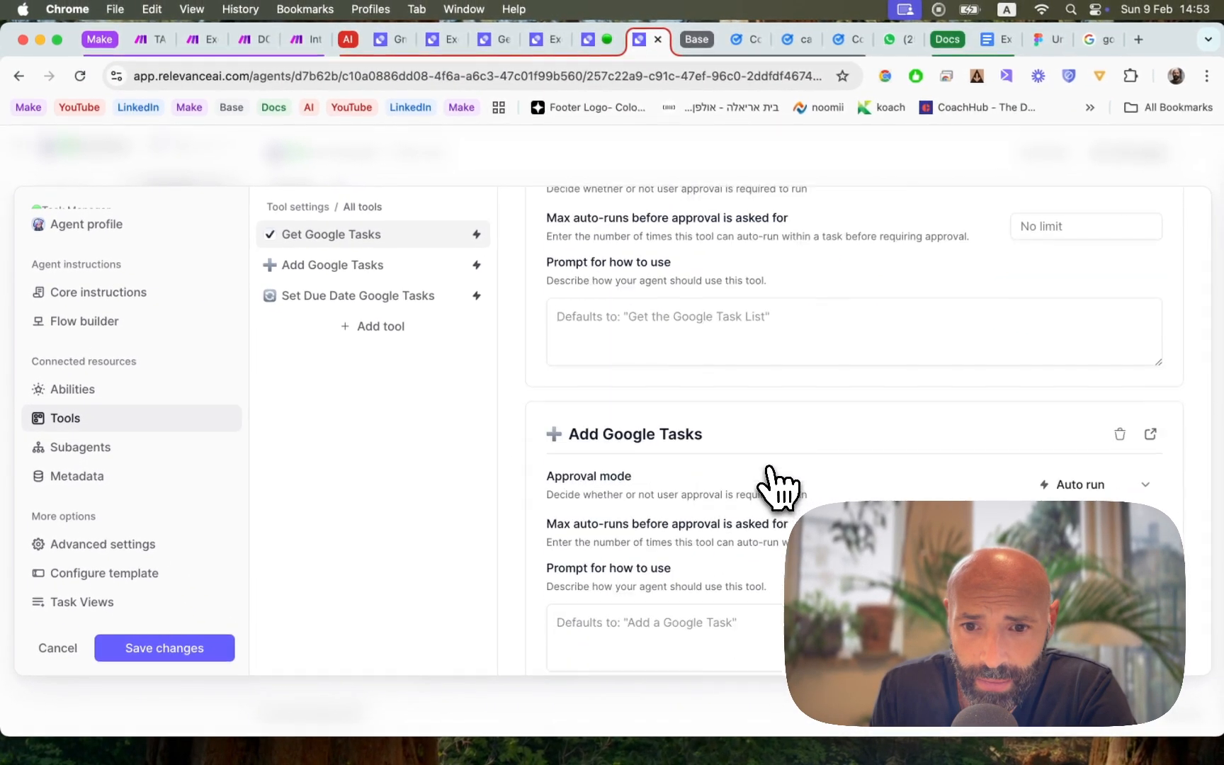
pyautogui.scroll(2, 777, 488)
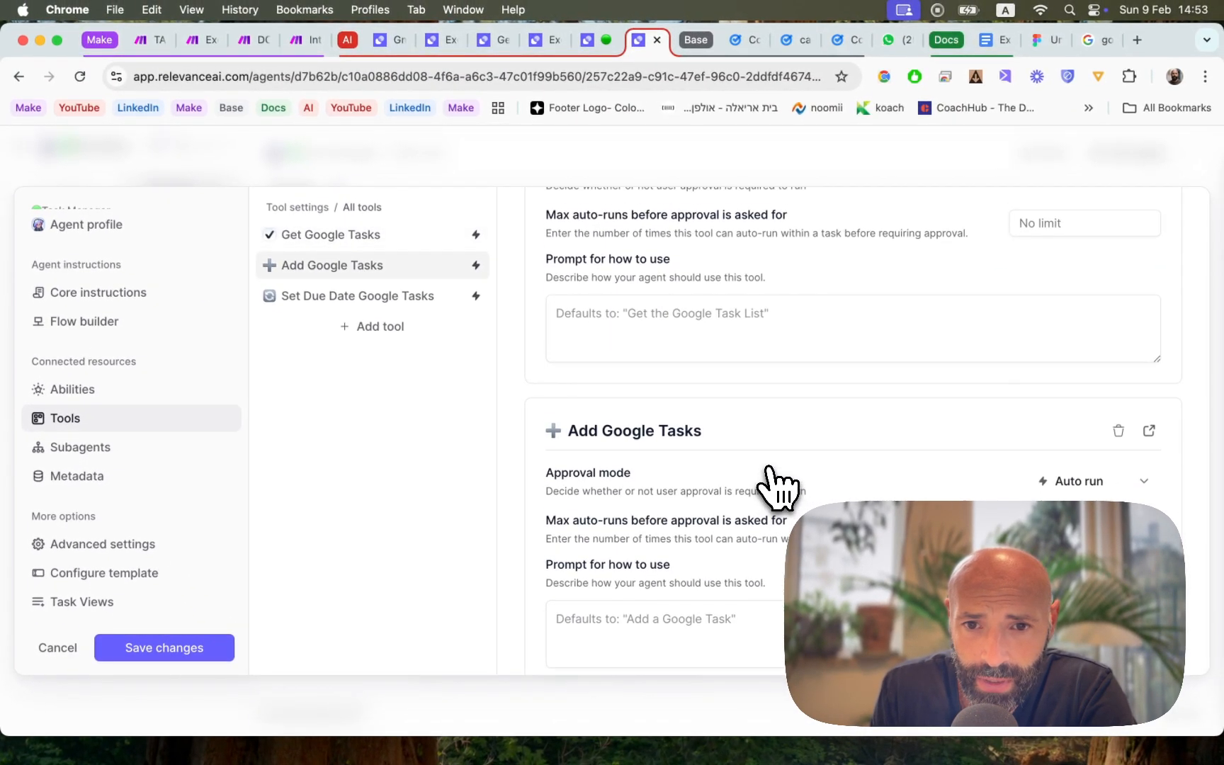
pyautogui.scroll(-6, 777, 489)
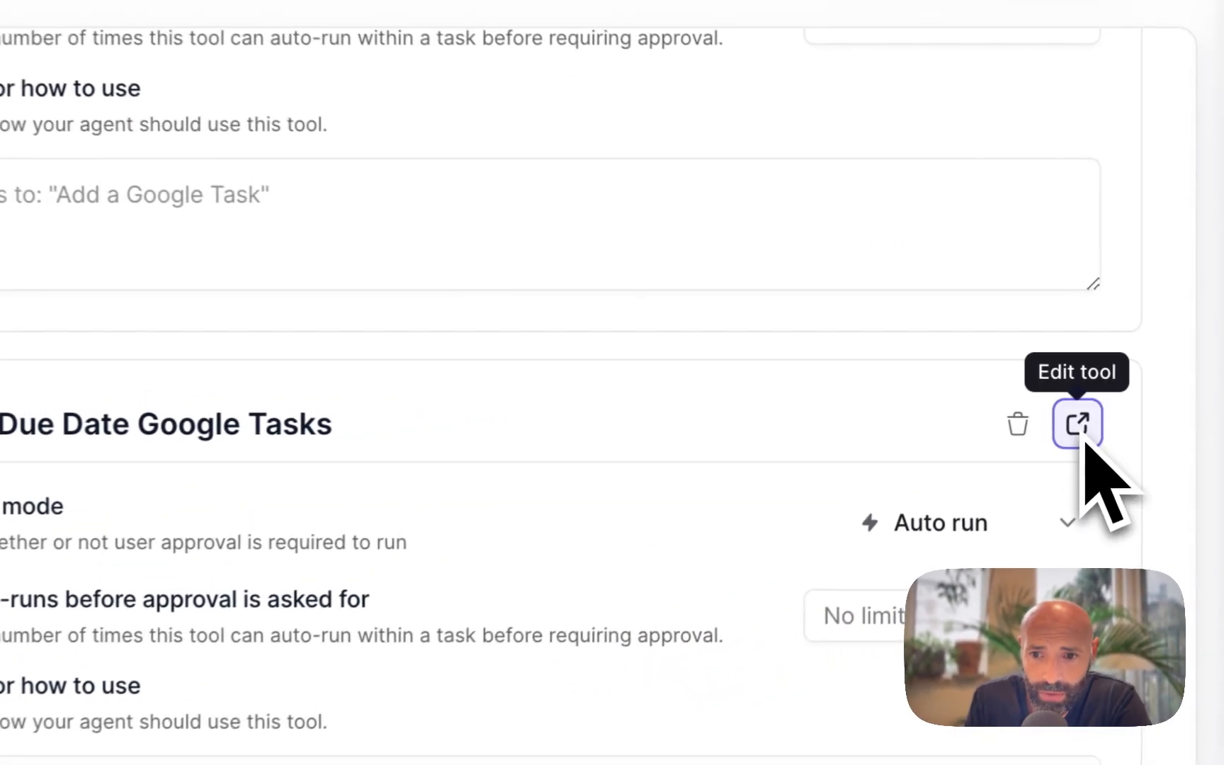
pyautogui.click(1149, 389)
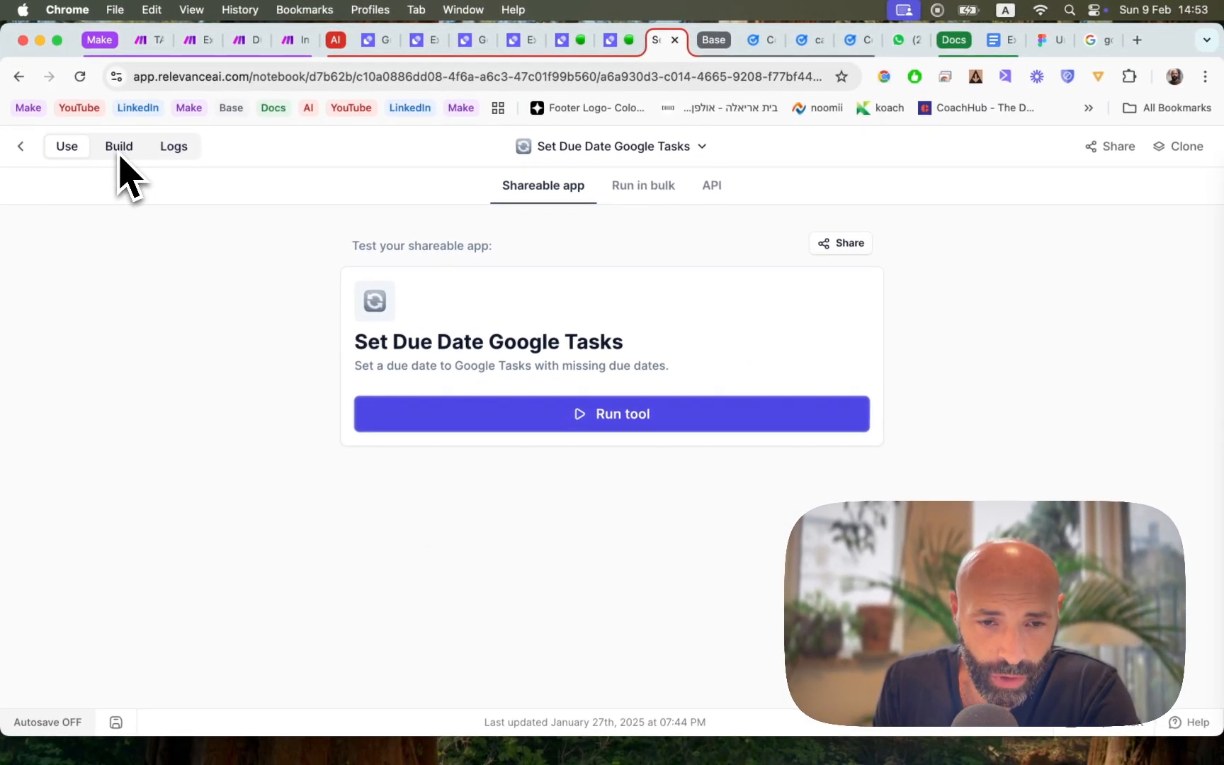
# Step: Open the build view of the Set Due Date Google Tasks tool and examine its expanded API step with the webhook request
pyautogui.click(120, 149)
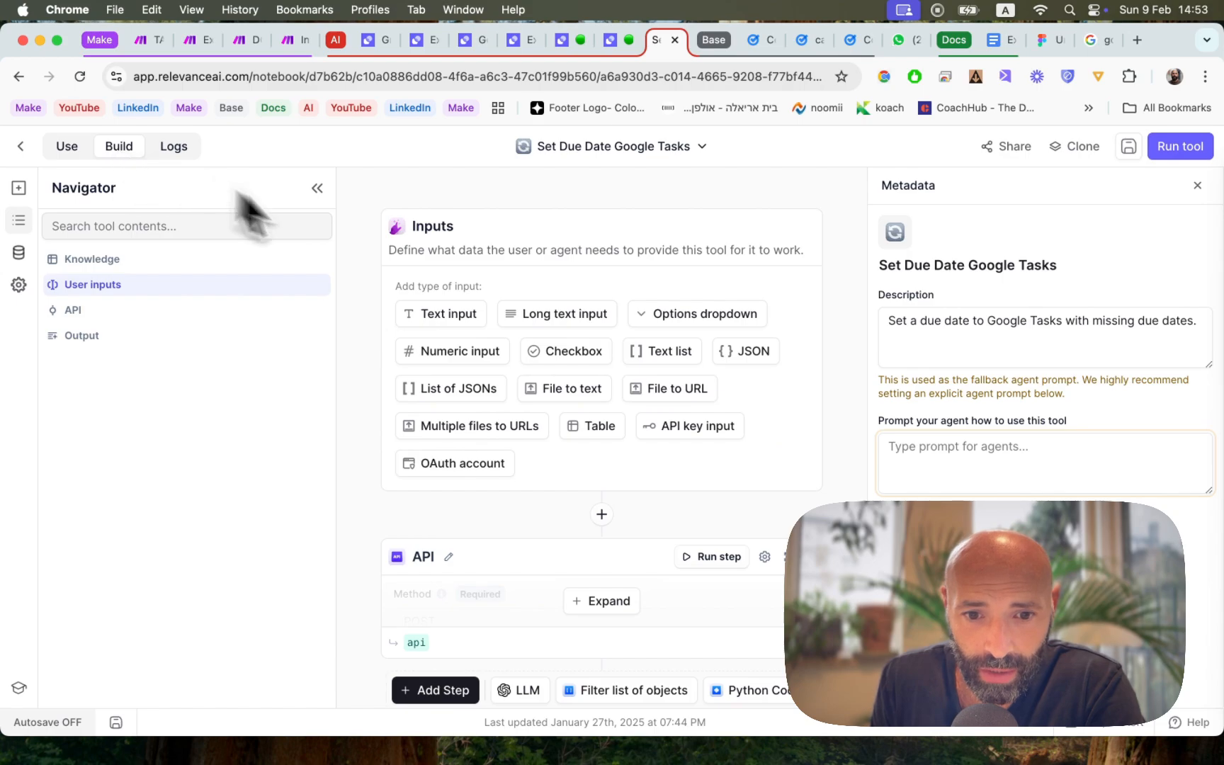
pyautogui.scroll(-5, 428, 341)
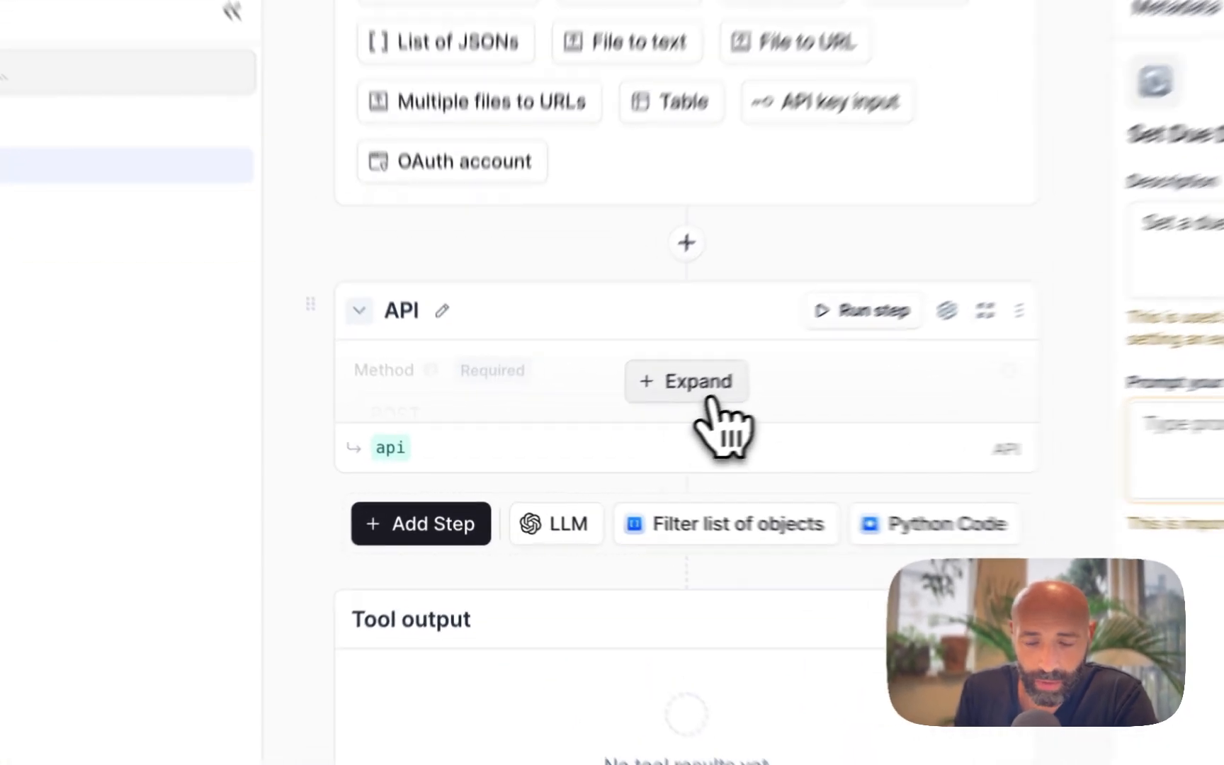
pyautogui.click(710, 402)
pyautogui.scroll(-3, 581, 499)
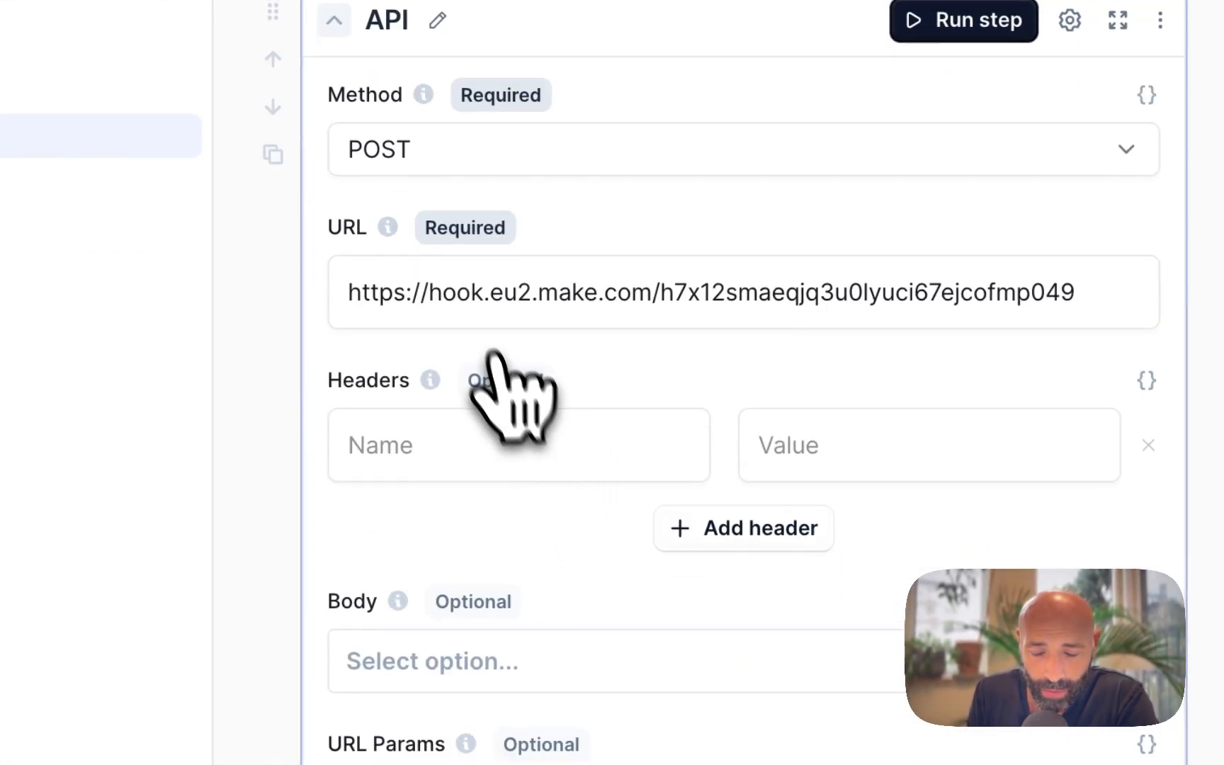
pyautogui.scroll(-5, 559, 318)
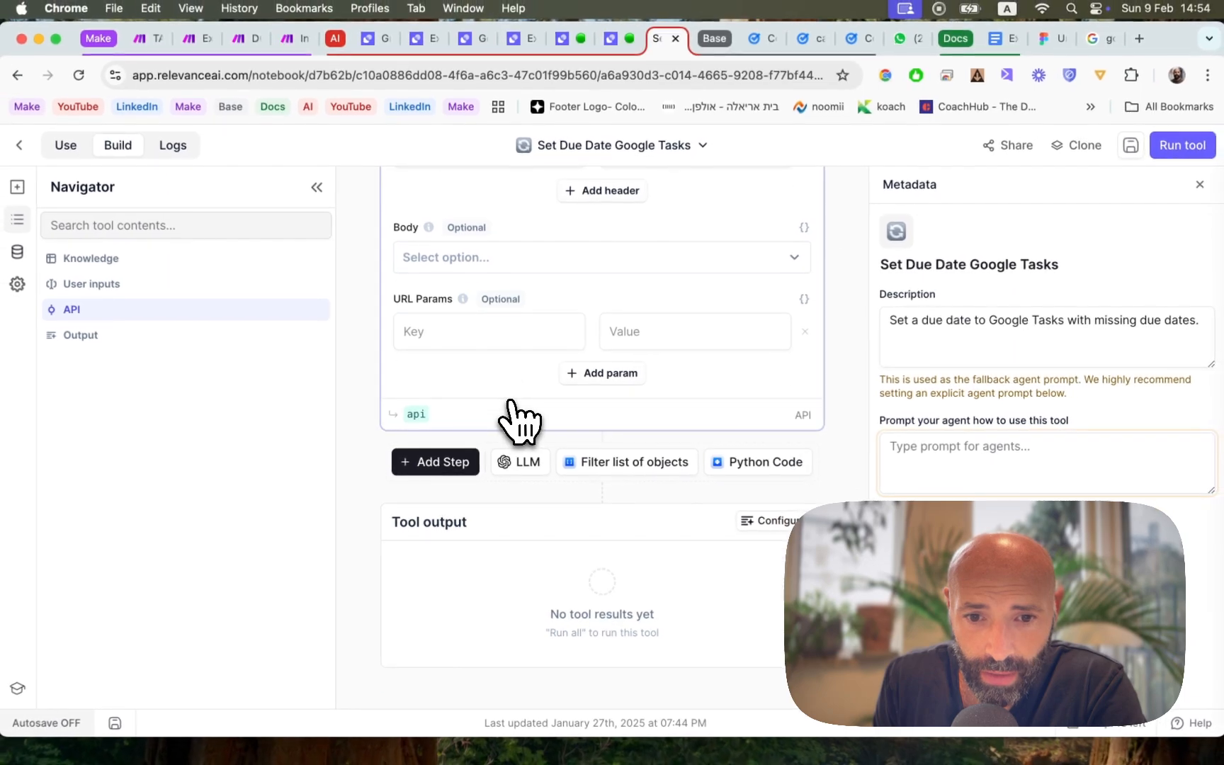
pyautogui.scroll(5, 519, 418)
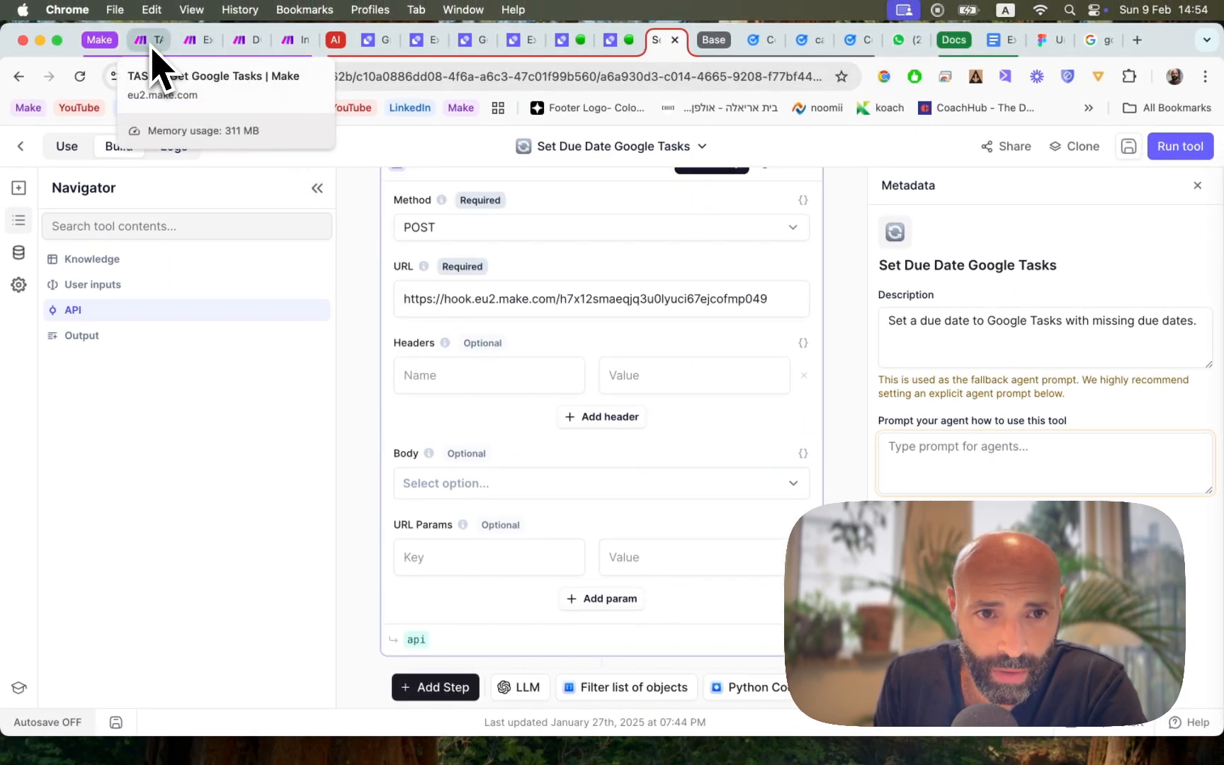
# Step: Switch to Make, return to the list of all scenarios and open the "TASKS: Add Due Date" scenario
pyautogui.click(201, 44)
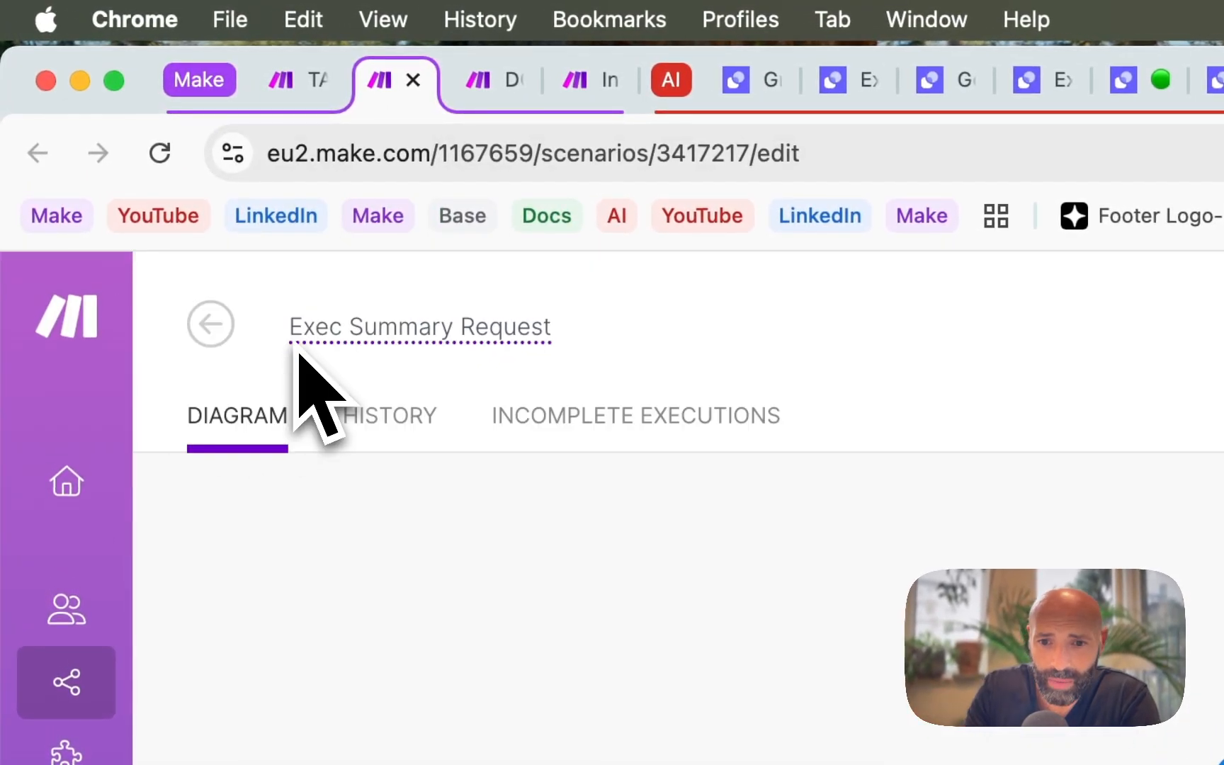
pyautogui.click(225, 325)
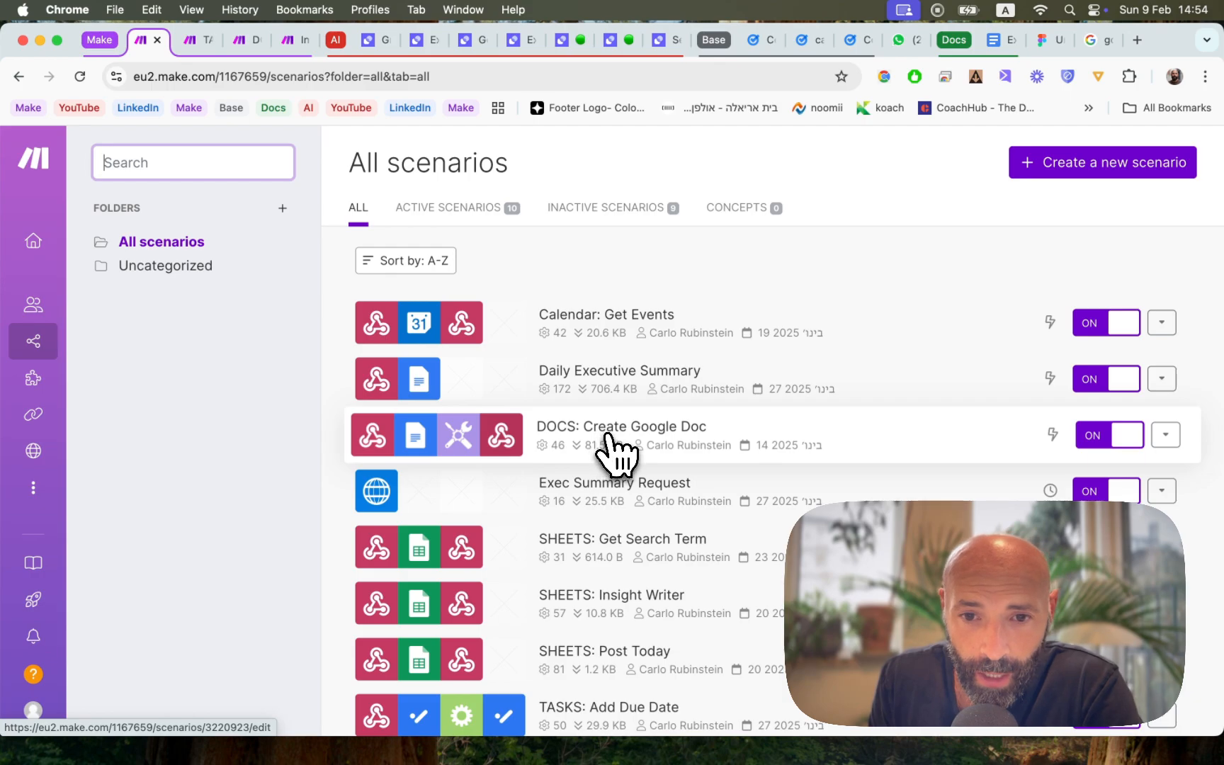
pyautogui.scroll(-3, 608, 438)
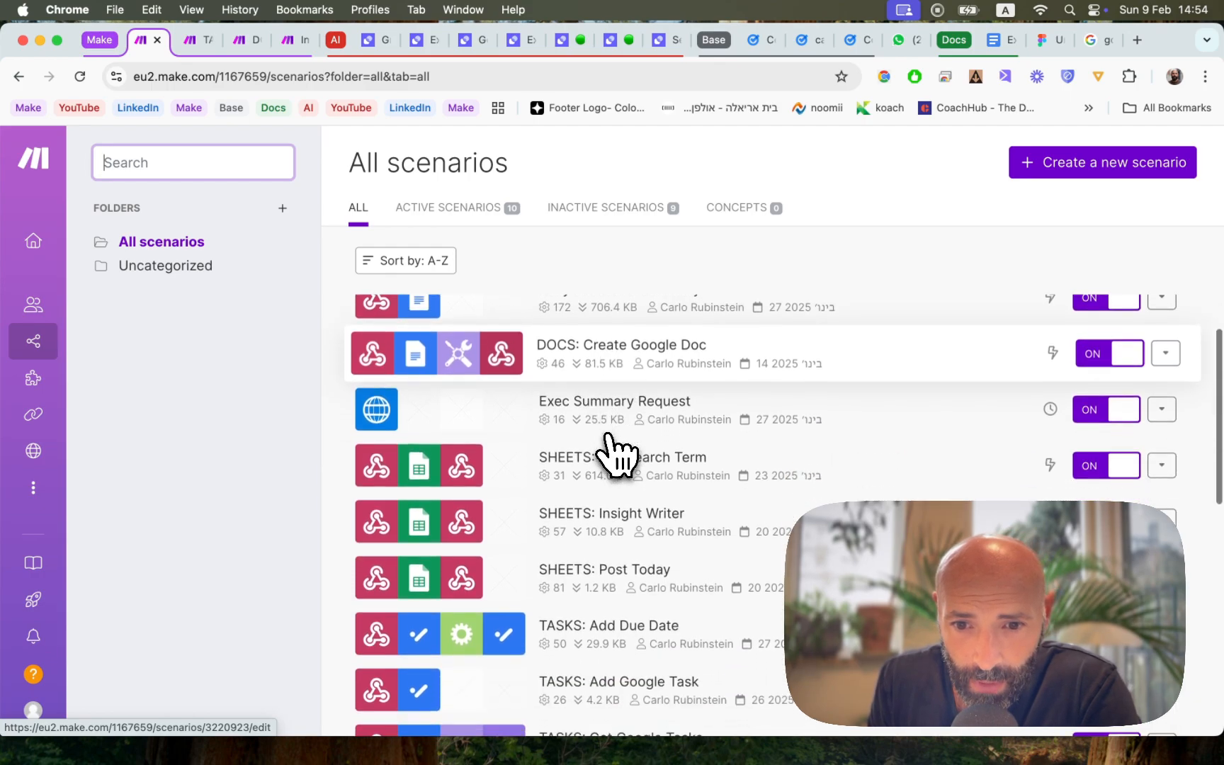
pyautogui.scroll(-2, 607, 438)
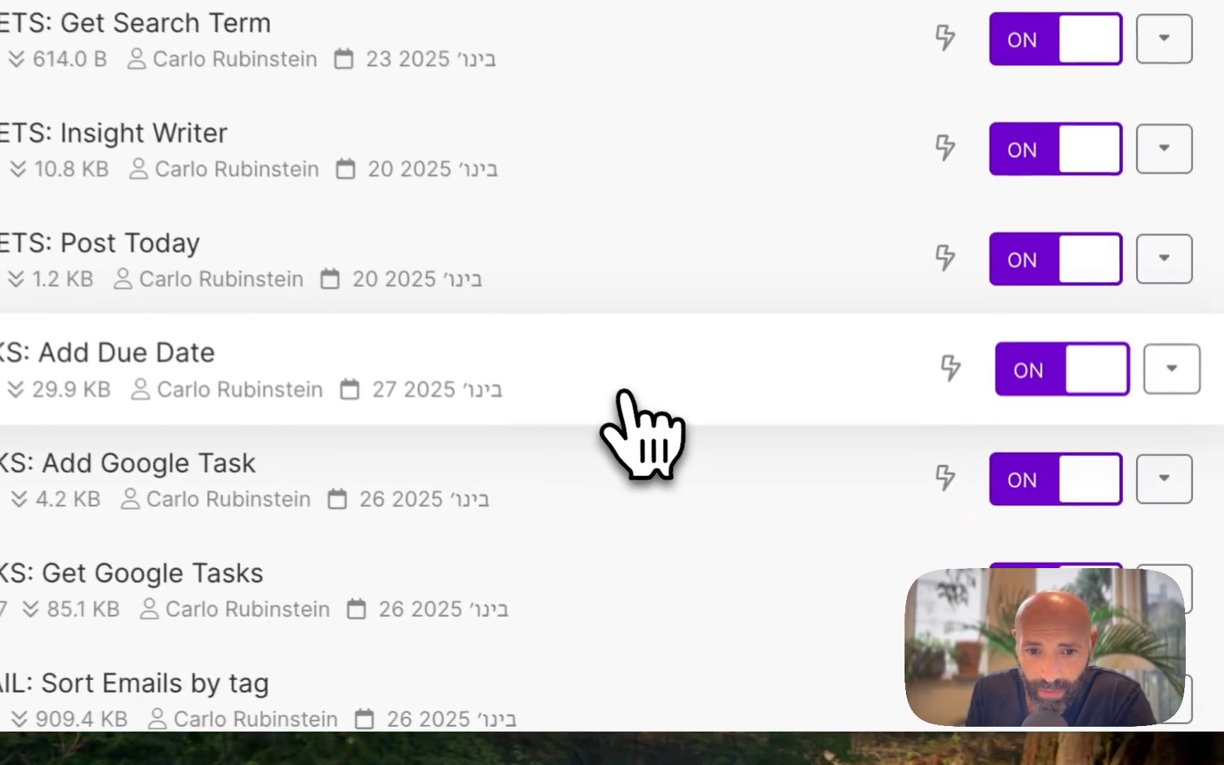
pyautogui.click(714, 456)
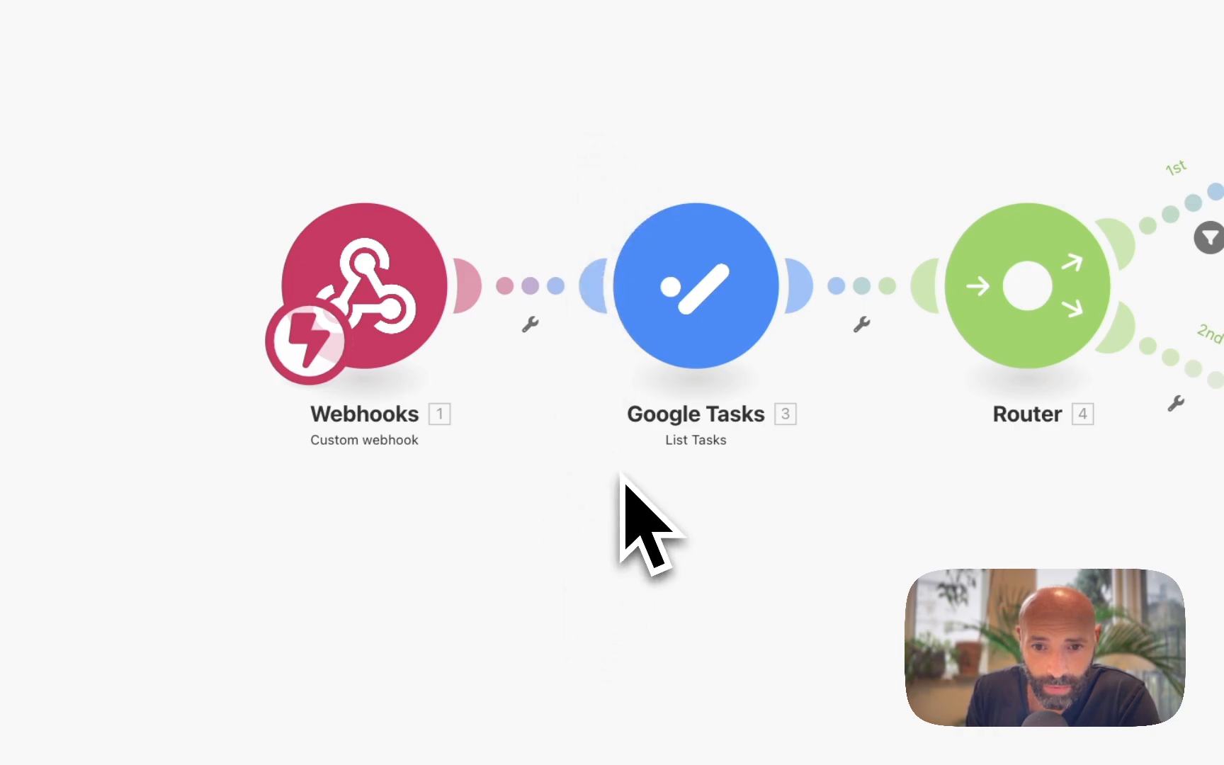
# Step: Examine the settings of the Google Tasks List Tasks module, including its task list and date filters
pyautogui.click(748, 284)
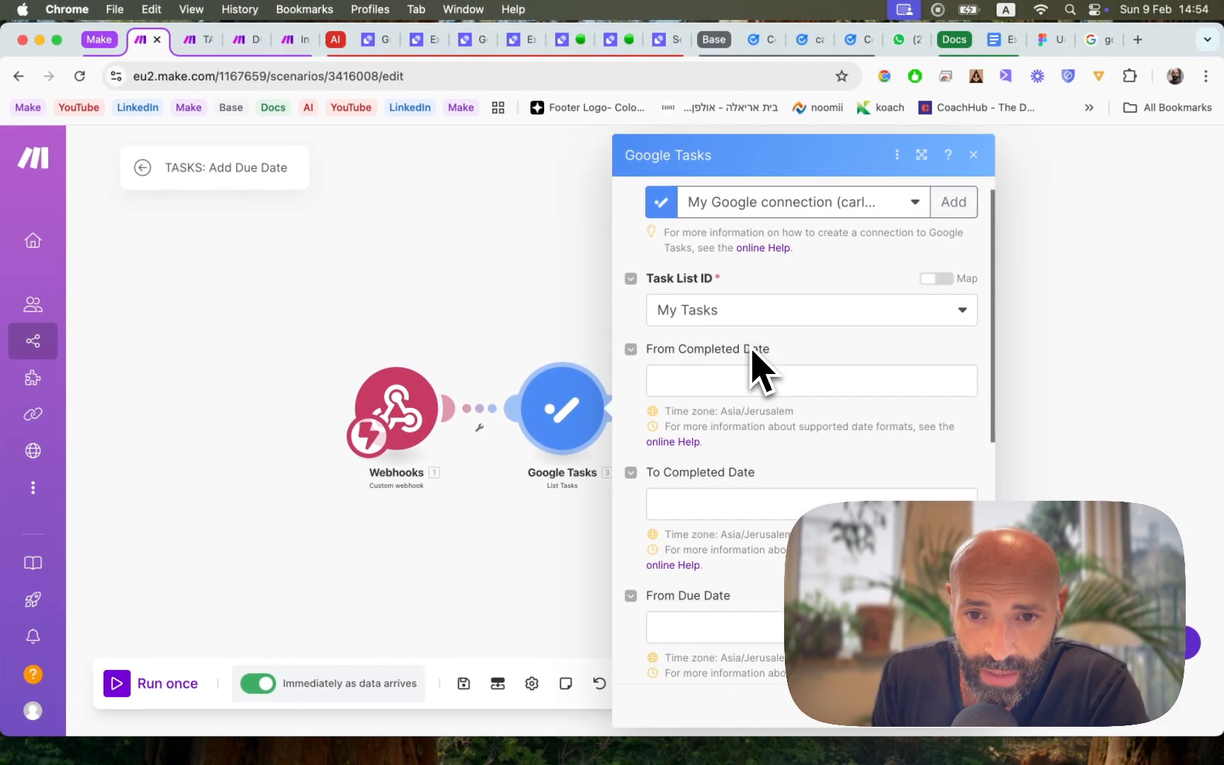
pyautogui.scroll(-3, 669, 437)
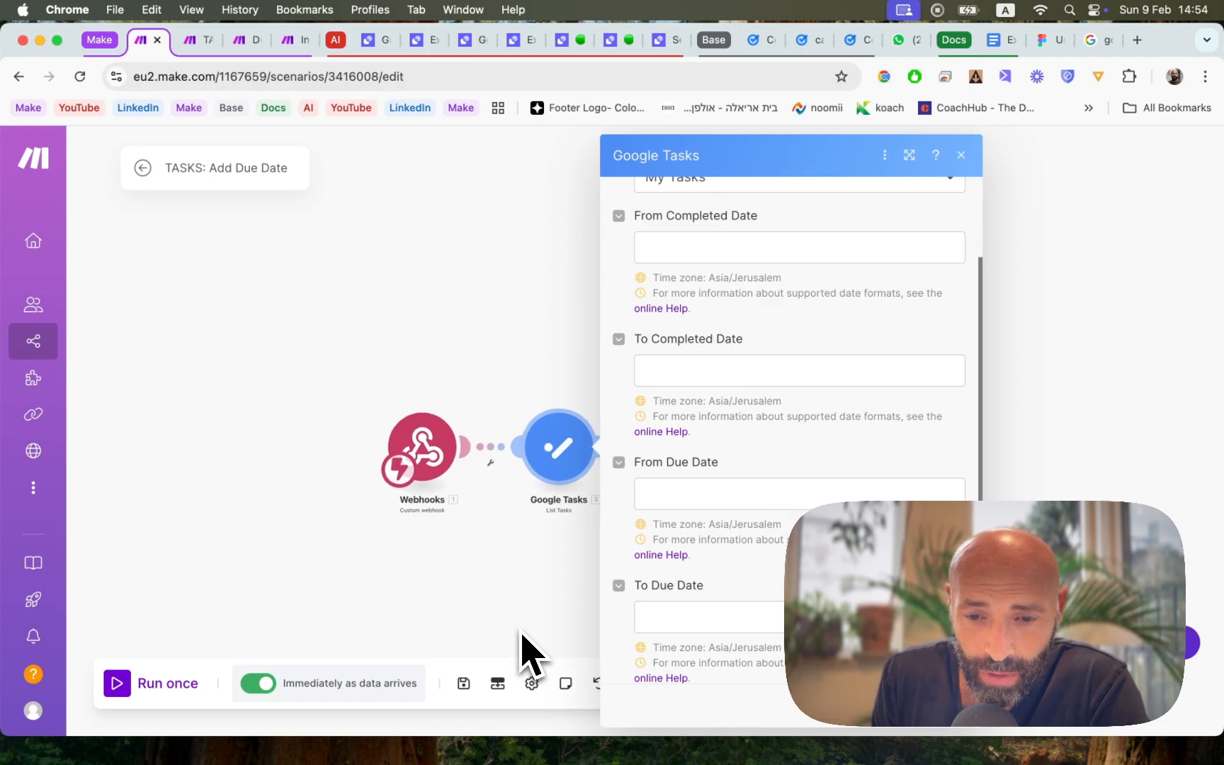
pyautogui.scroll(-5, 688, 606)
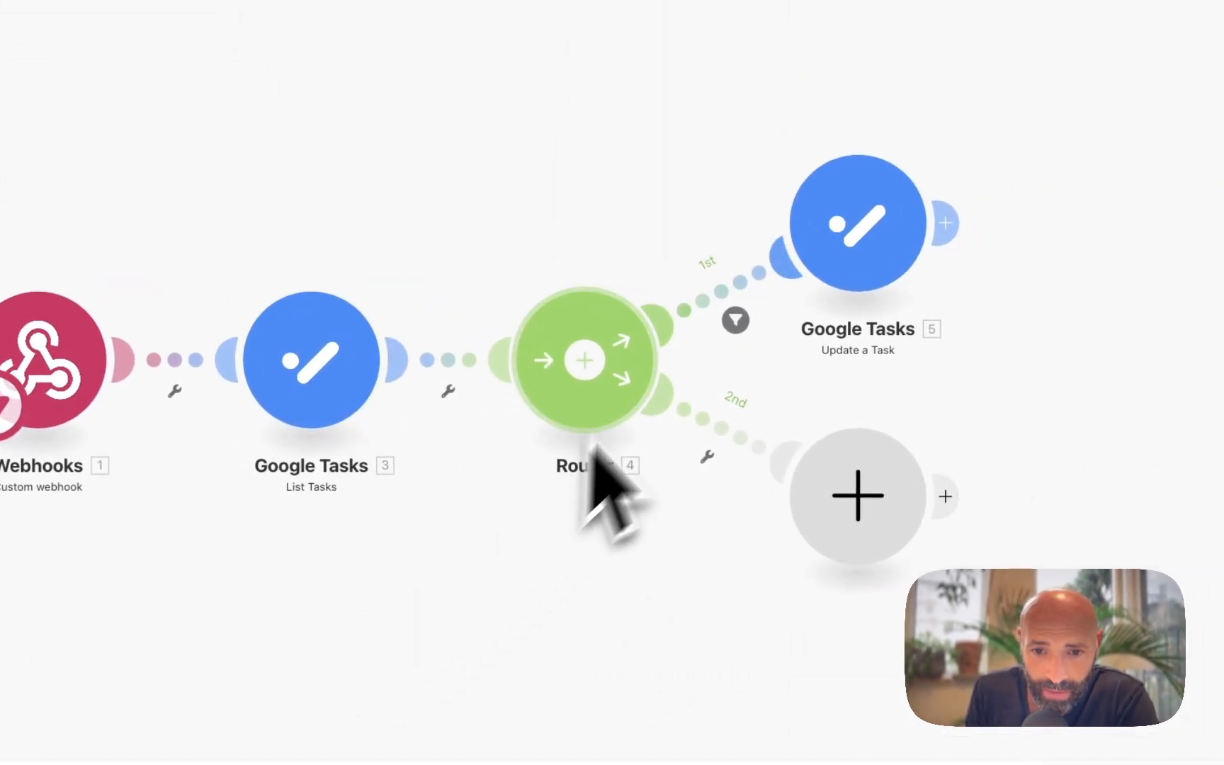
# Step: Examine the filter on the router's first route and its operator choices, keeping "Does not exist" for the Due condition
pyautogui.click(659, 328)
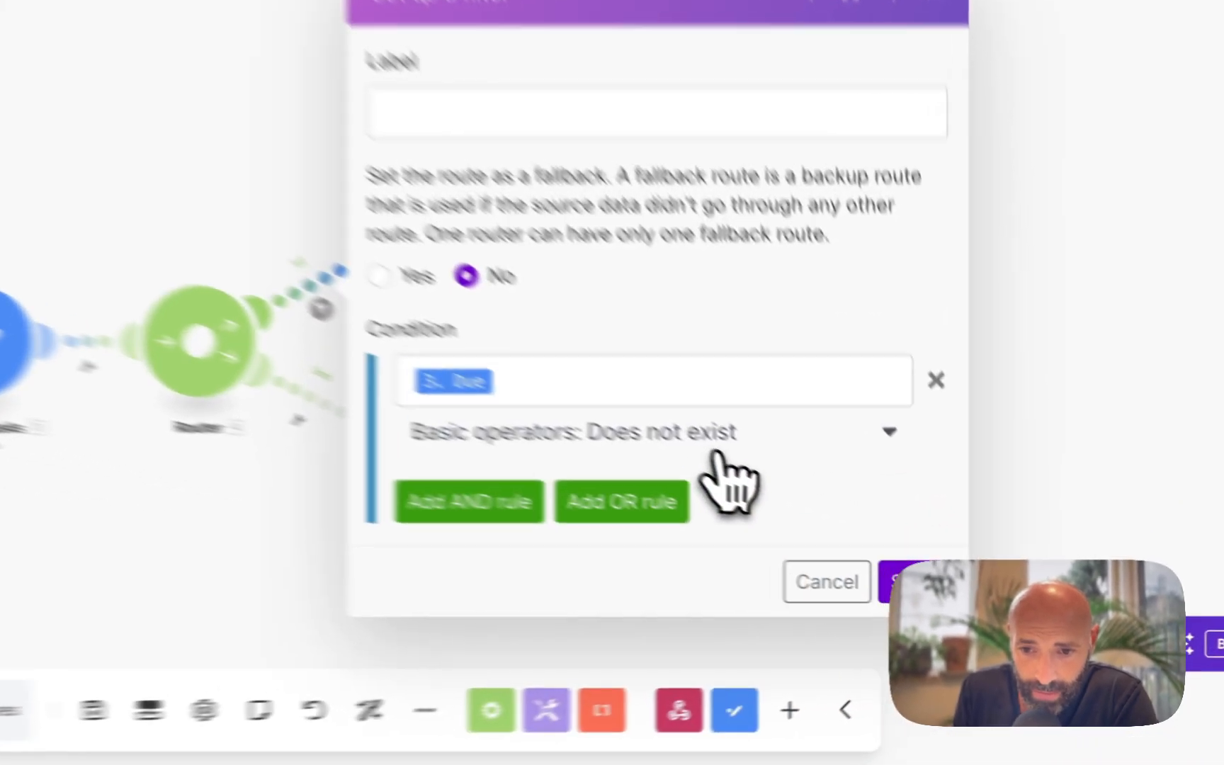
pyautogui.click(843, 521)
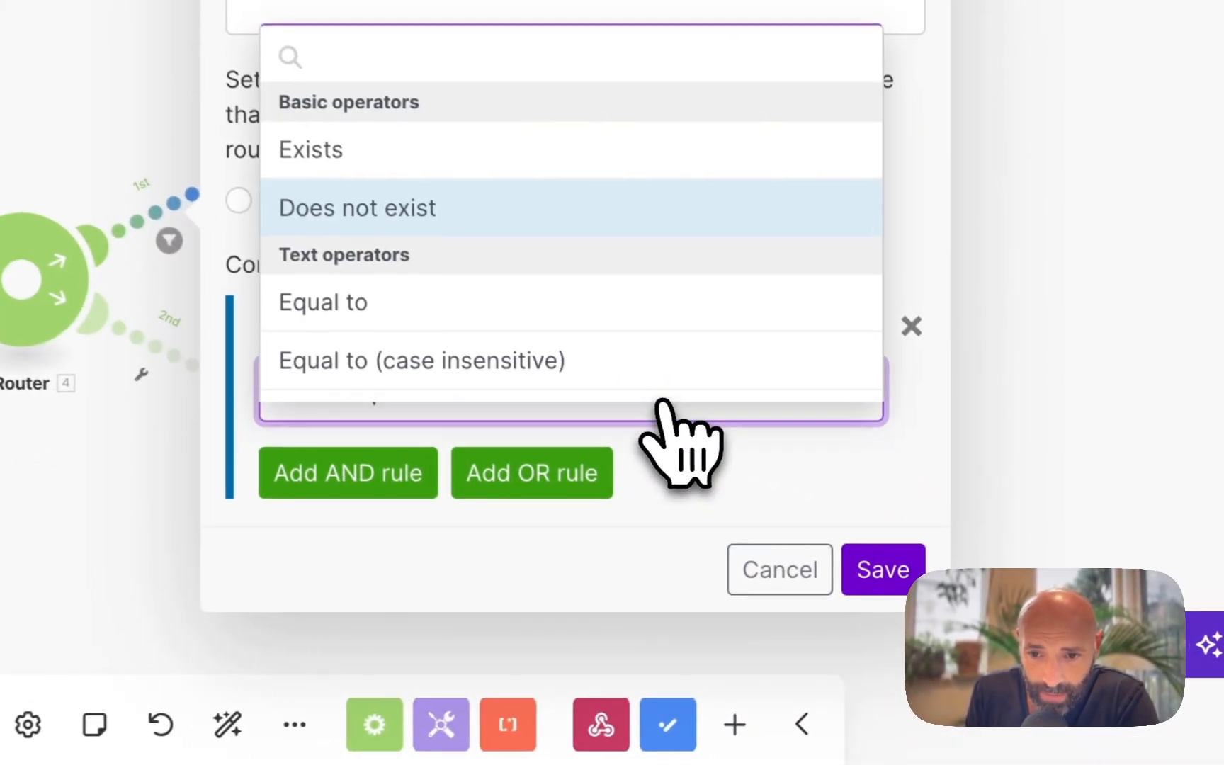
pyautogui.click(473, 198)
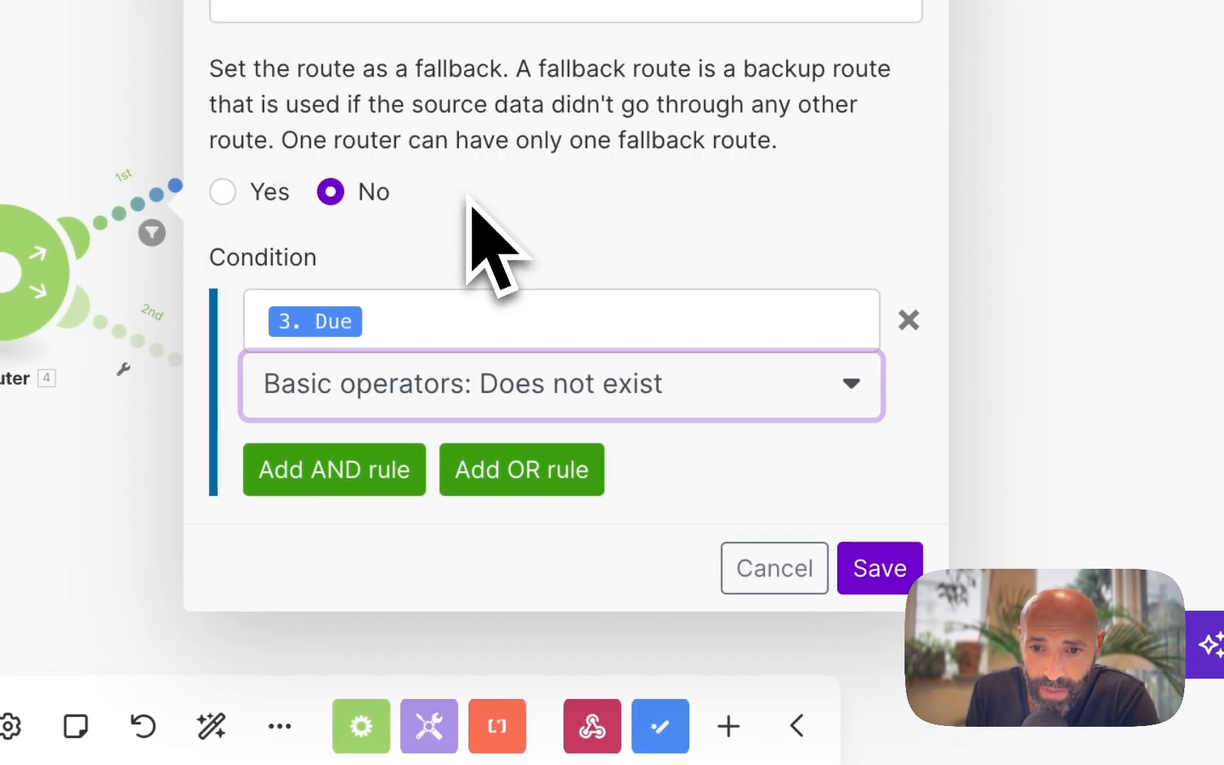
# Step: Save the router's first-route filter and open the settings of the Google Tasks Update a Task module
pyautogui.click(894, 575)
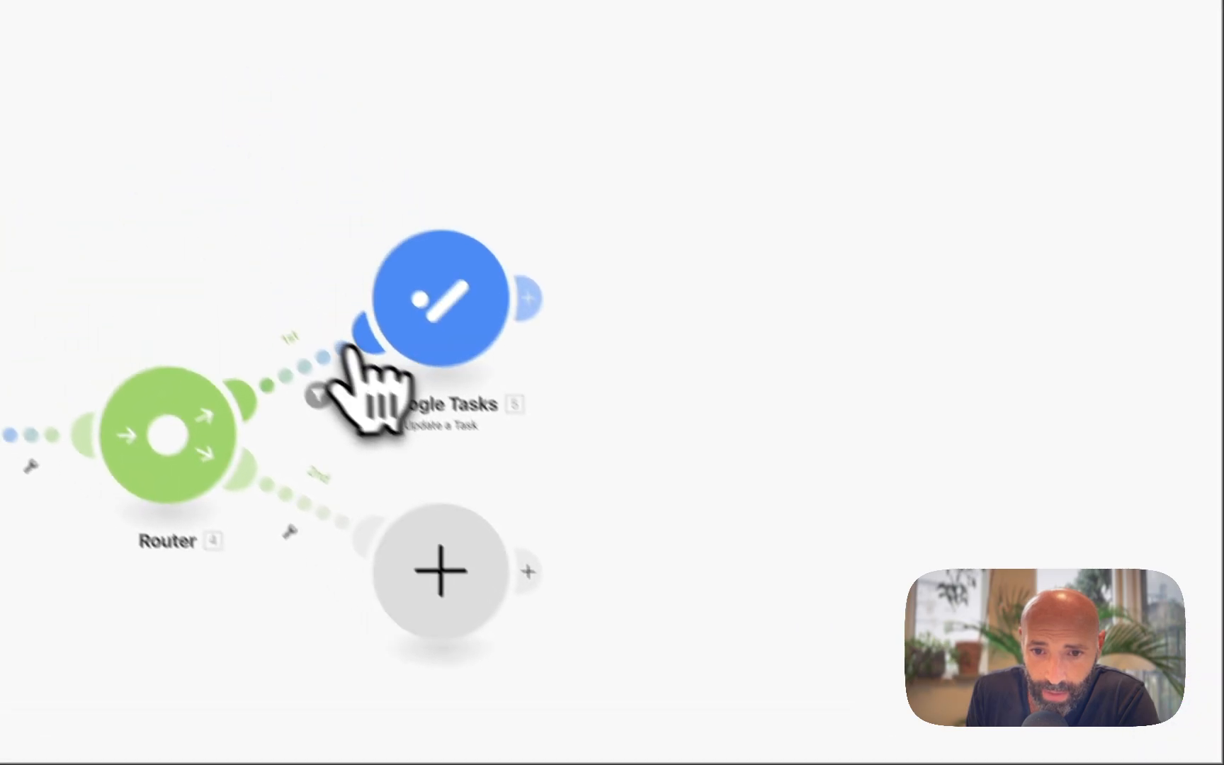
pyautogui.click(249, 170)
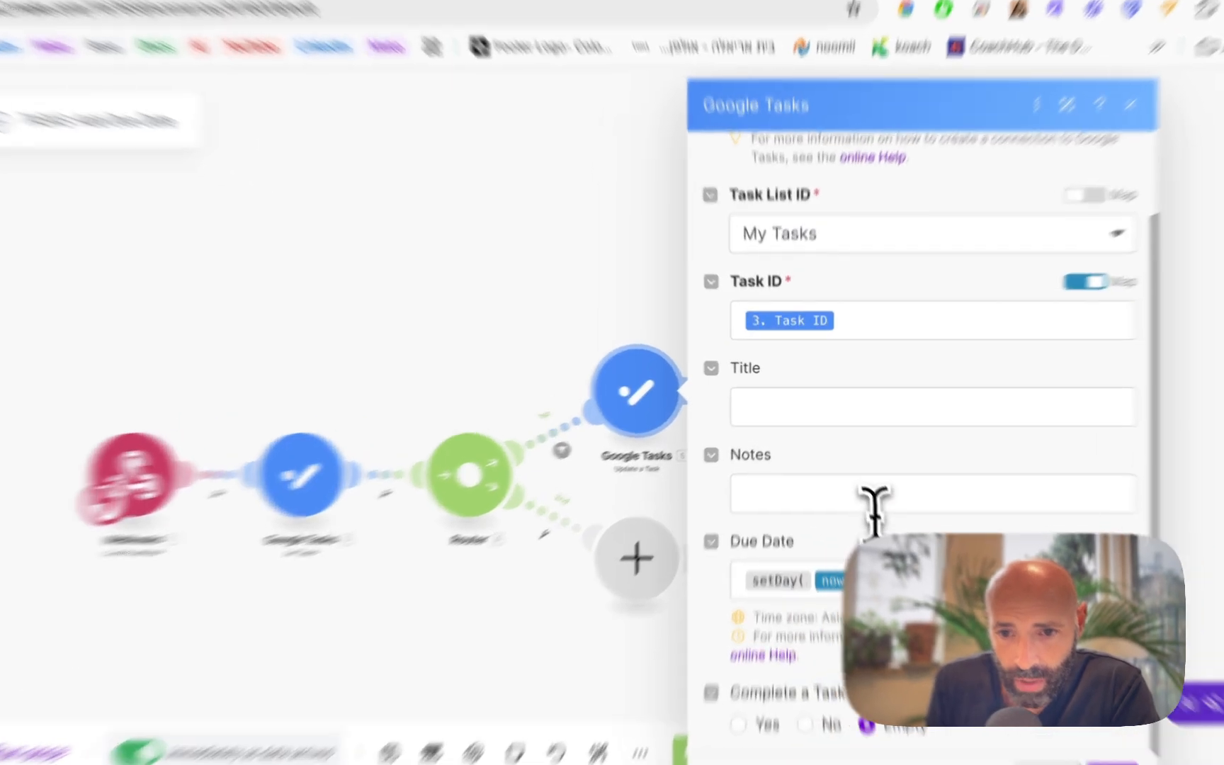
# Step: Generate a formula for "7 days from today" with Fill by AI in the Notes field, and cancel the module settings without applying it
pyautogui.click(857, 472)
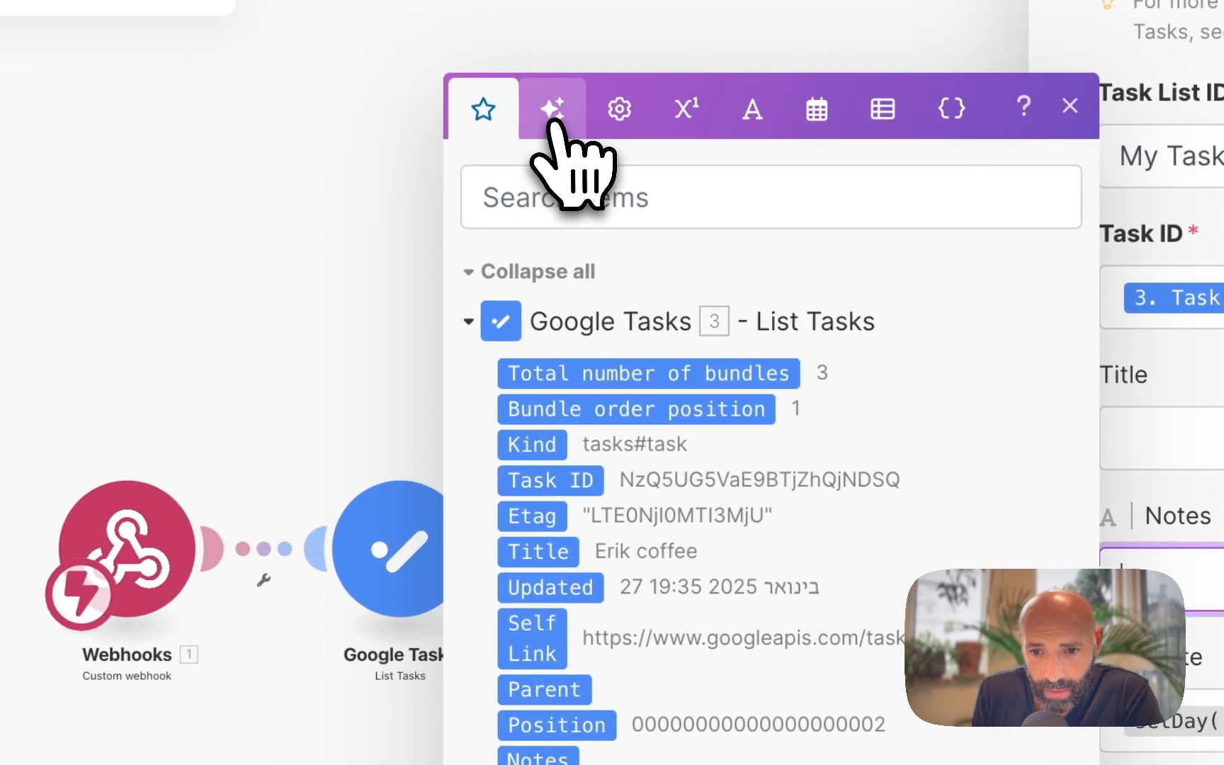
pyautogui.click(554, 113)
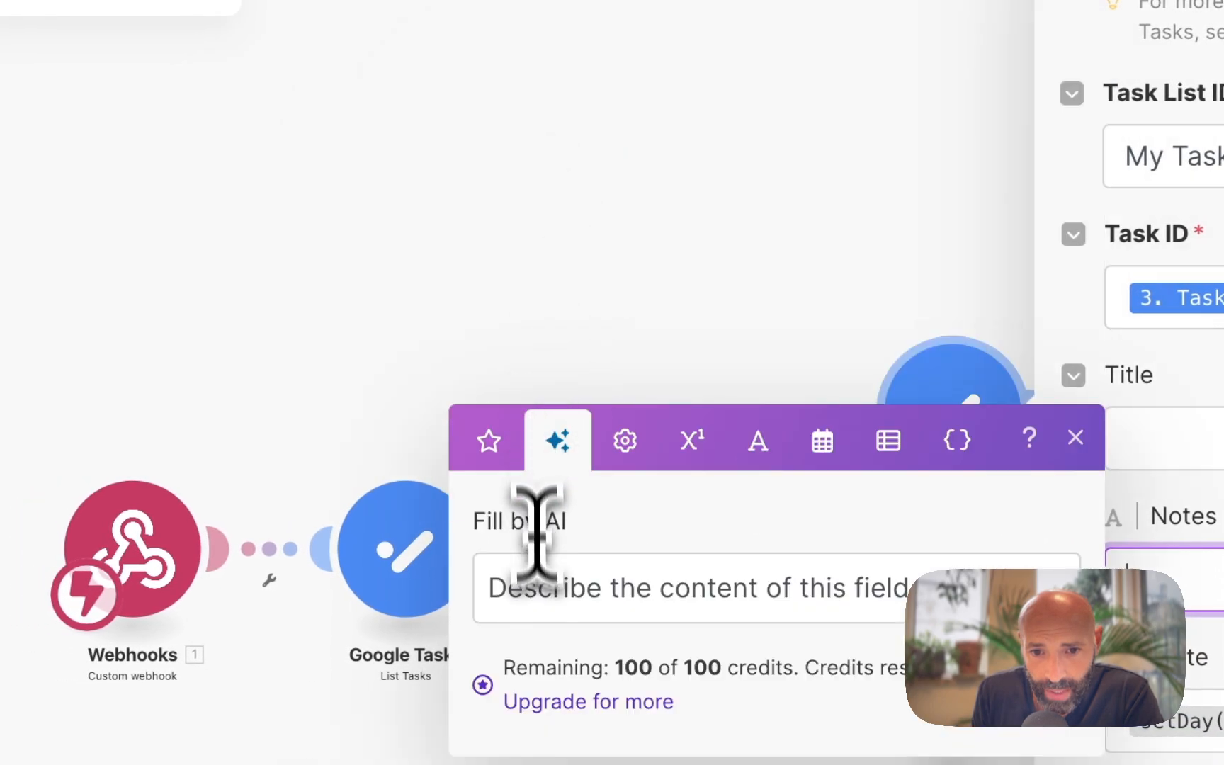
pyautogui.click(559, 586)
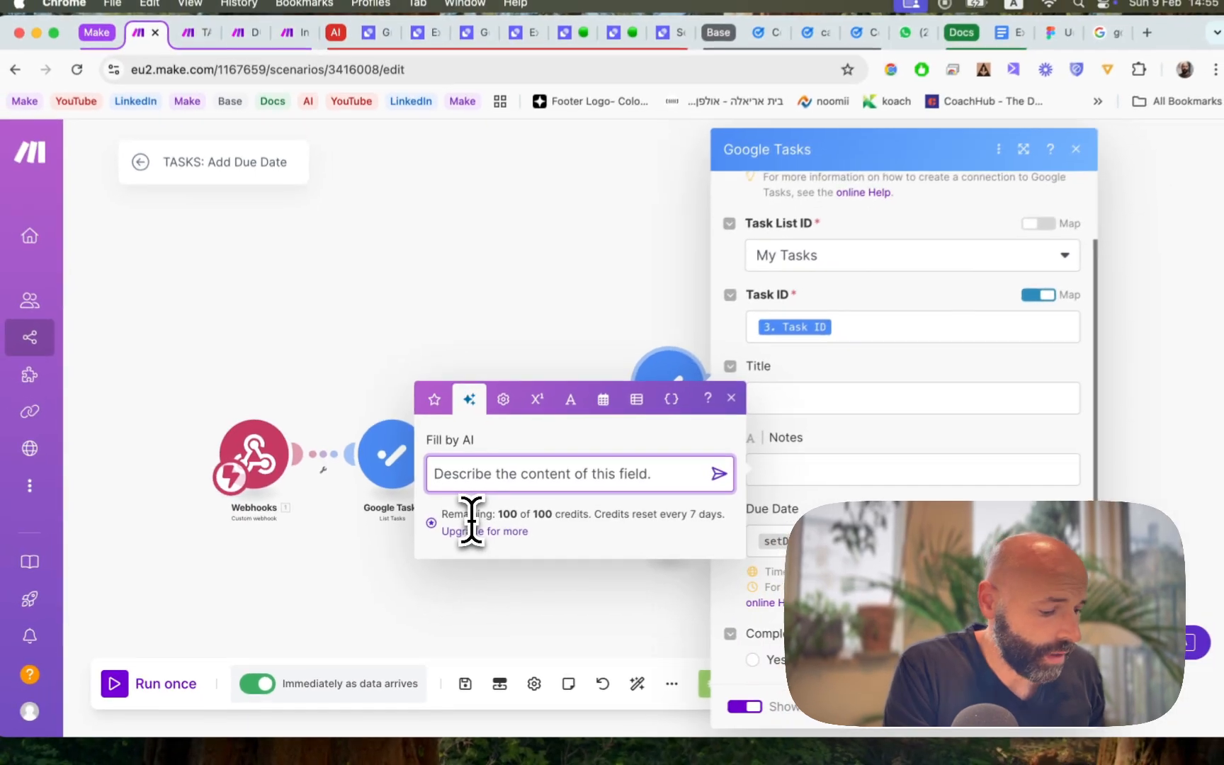
pyautogui.write('ne')
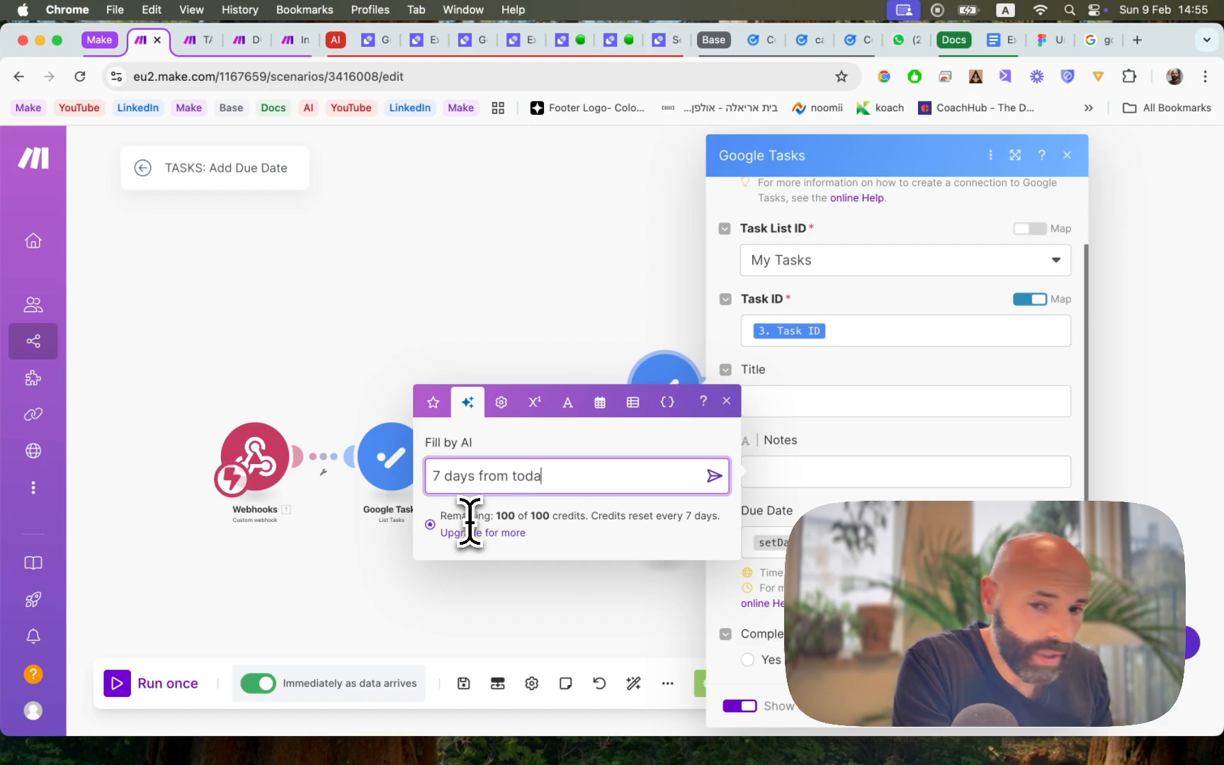
pyautogui.press('Return')
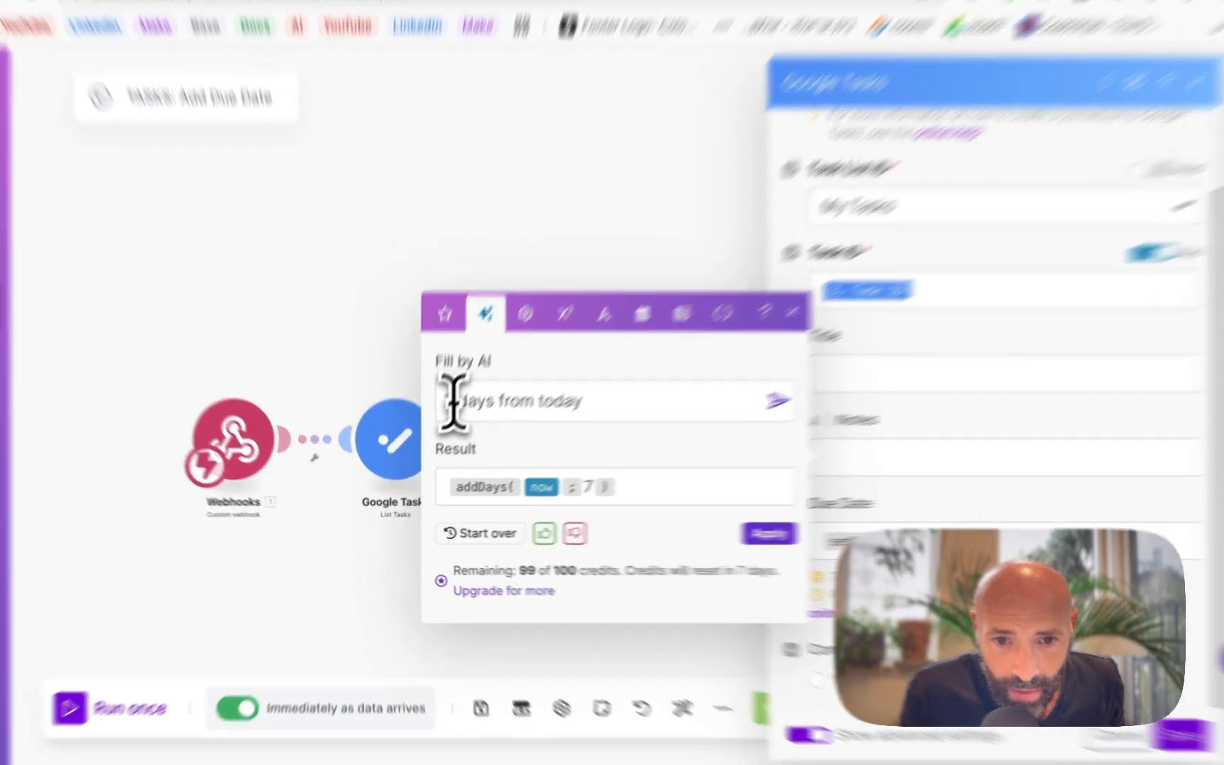
pyautogui.click(436, 430)
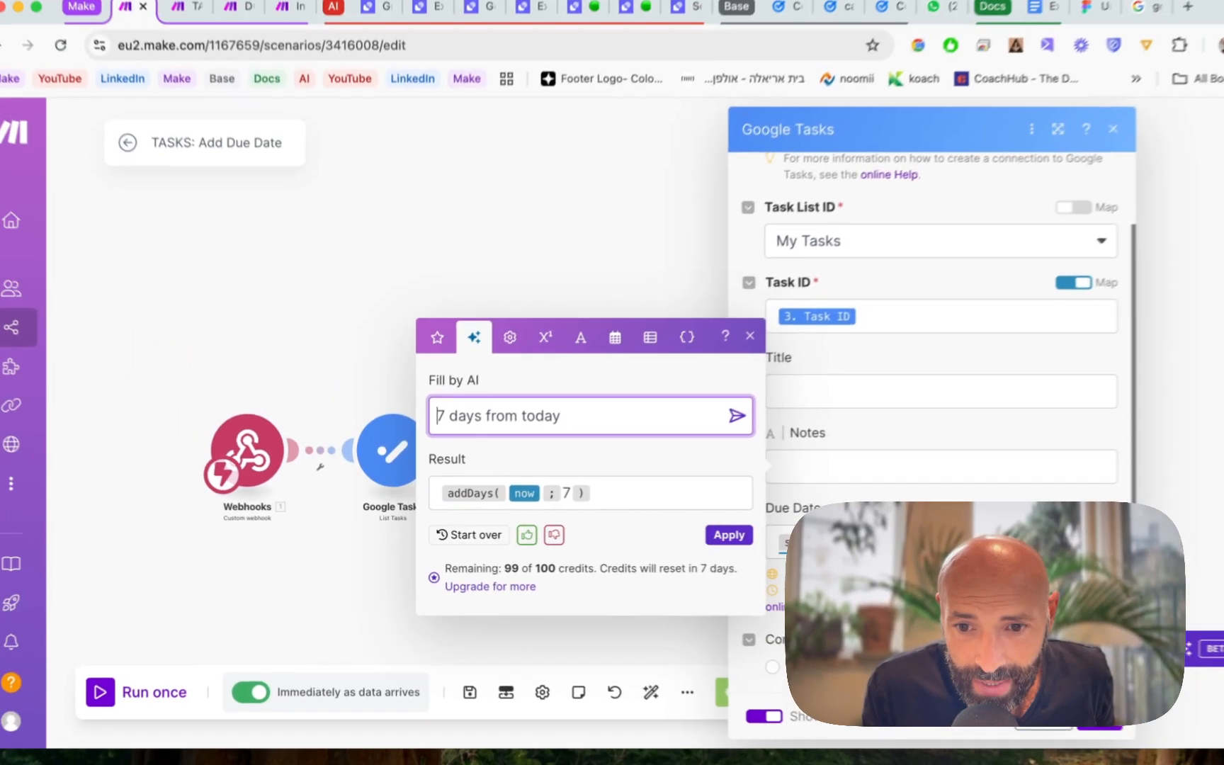
pyautogui.moveTo(808, 543)
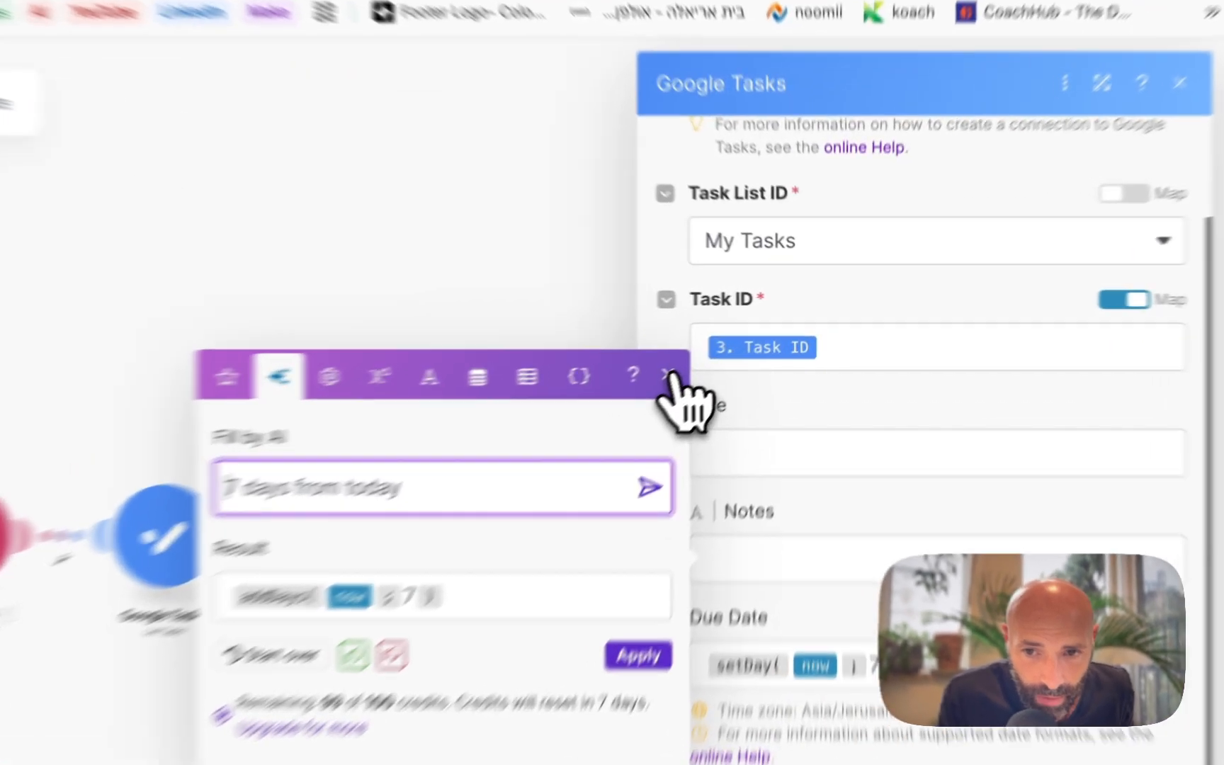
pyautogui.click(727, 349)
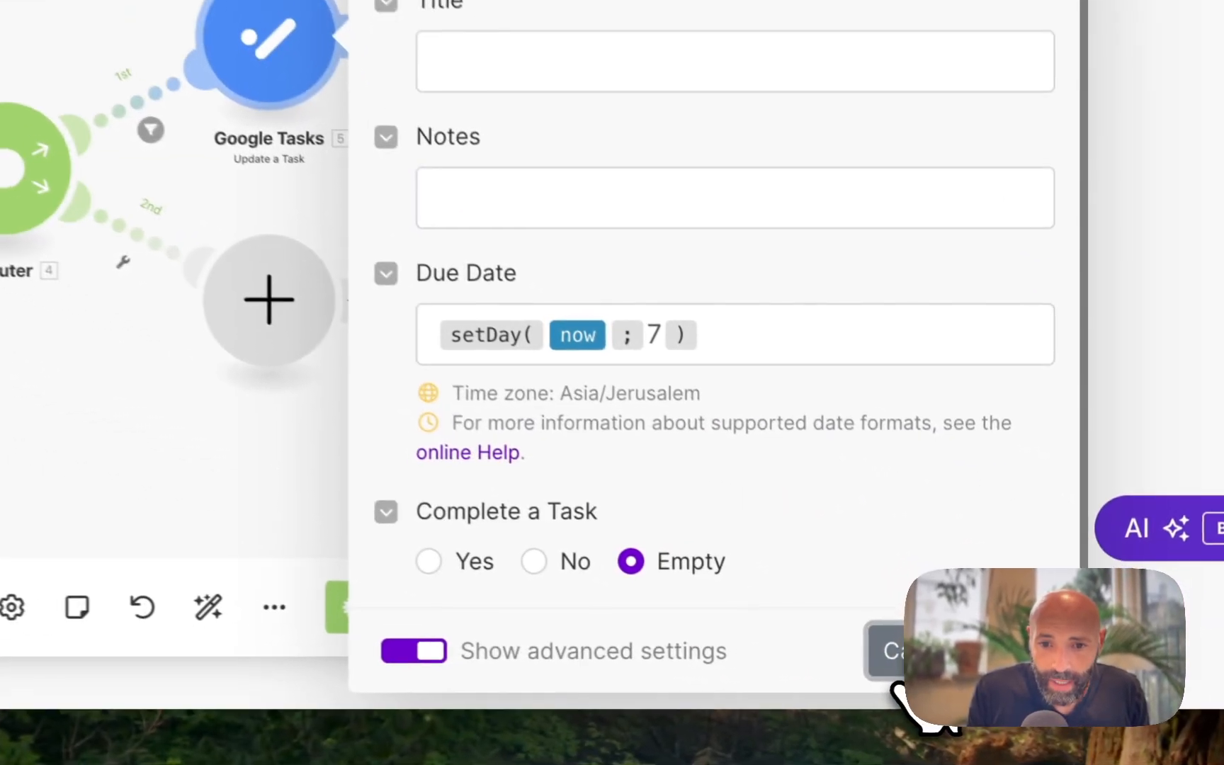
pyautogui.click(1002, 705)
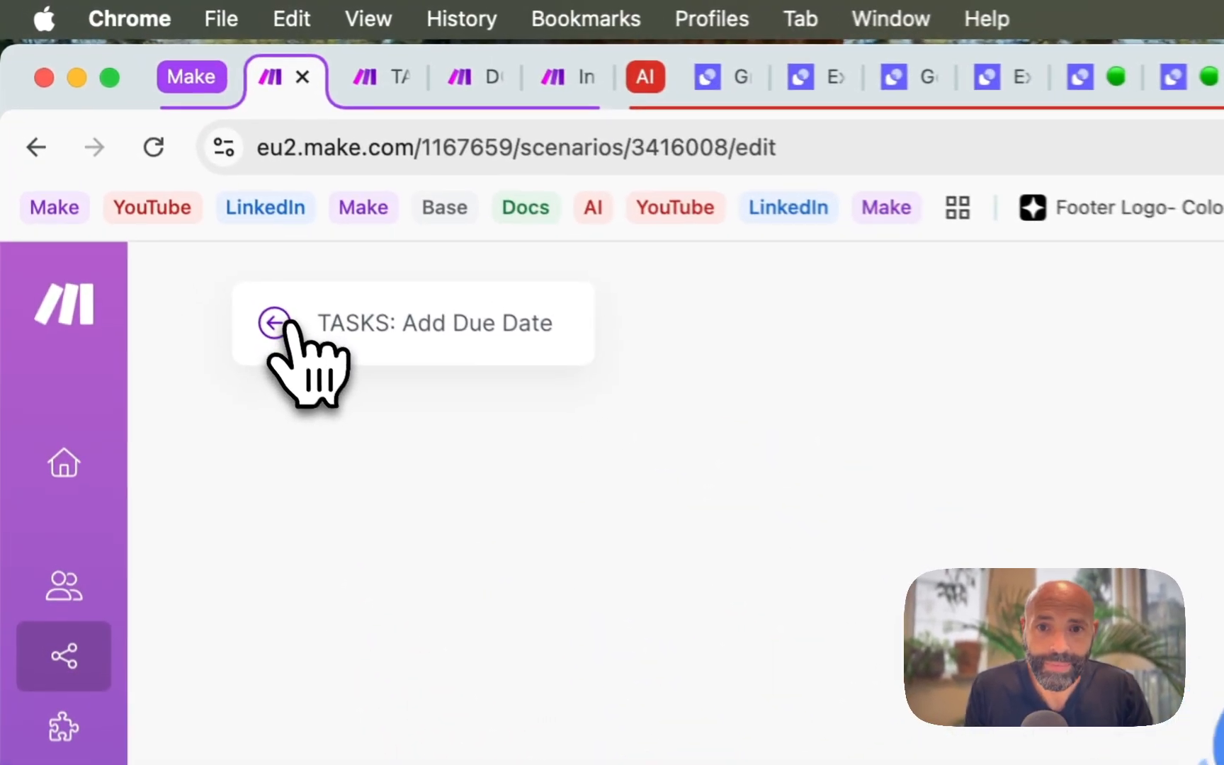
# Step: Leave the scenario editor, switch to Relevance AI and examine the API step in the Get Google Tasks tool's build view
pyautogui.click(276, 323)
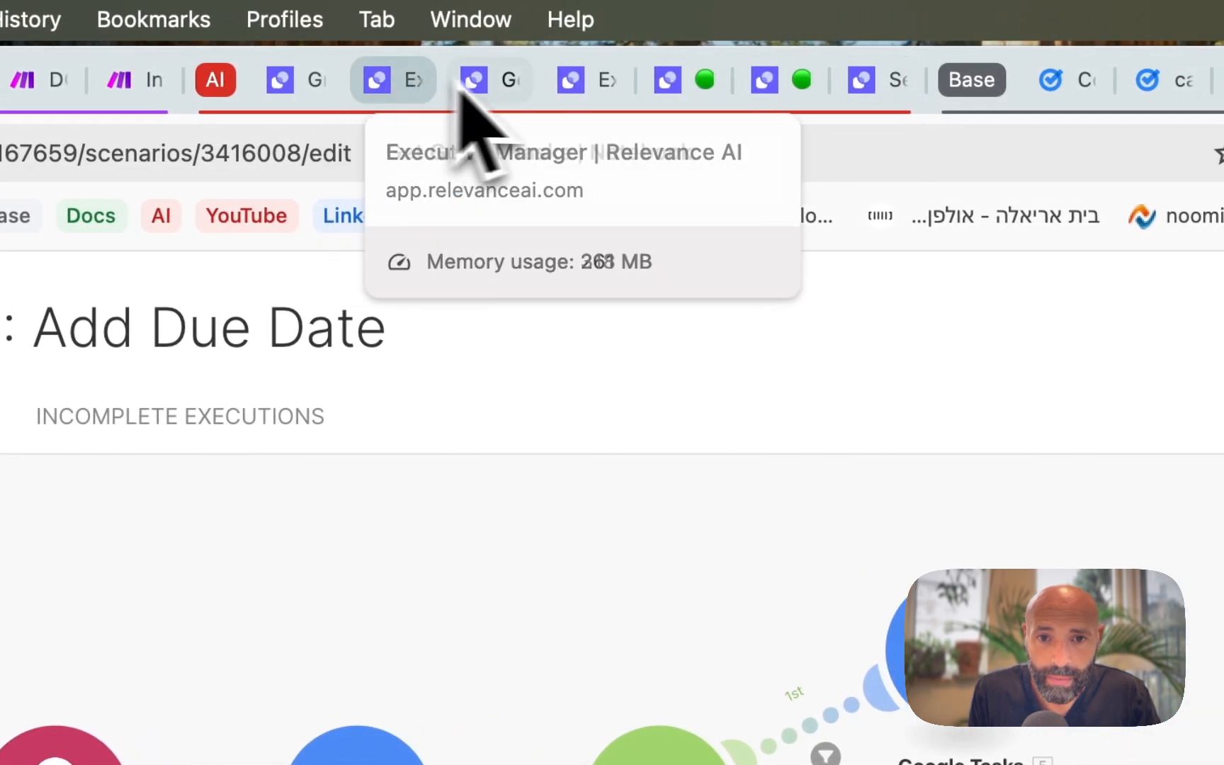
pyautogui.click(515, 89)
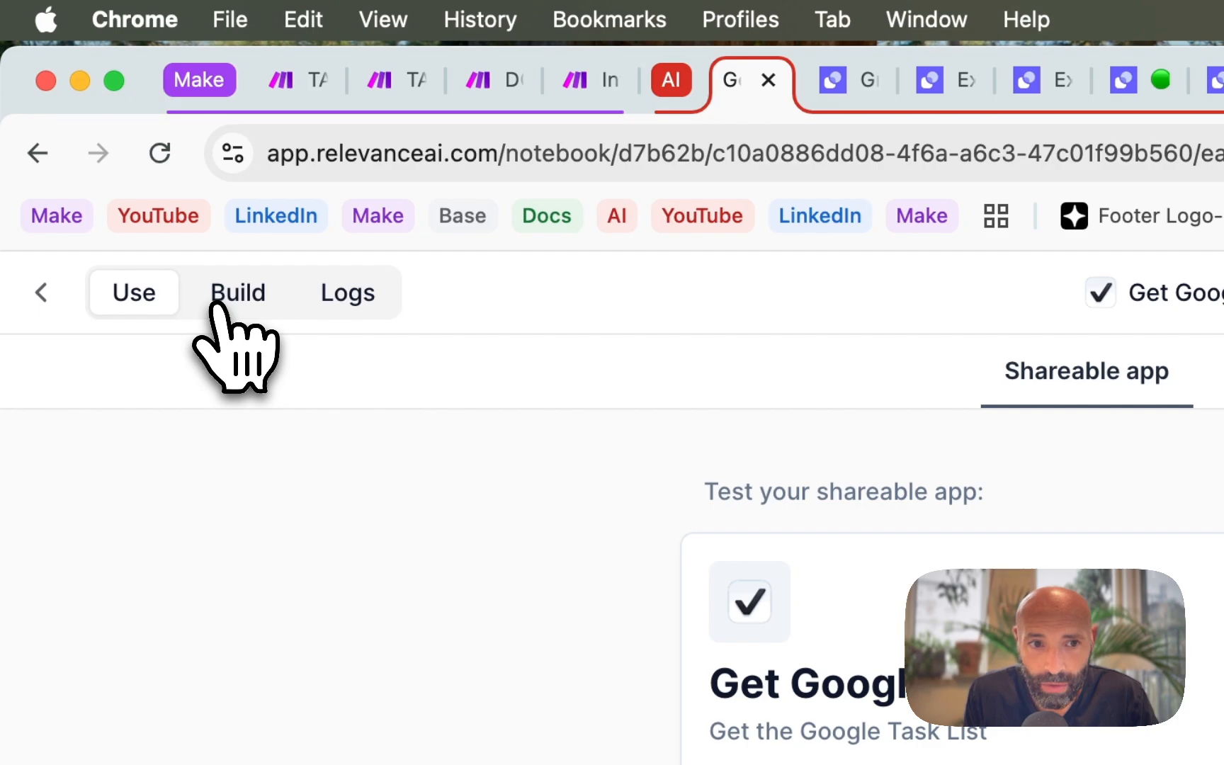
pyautogui.click(214, 304)
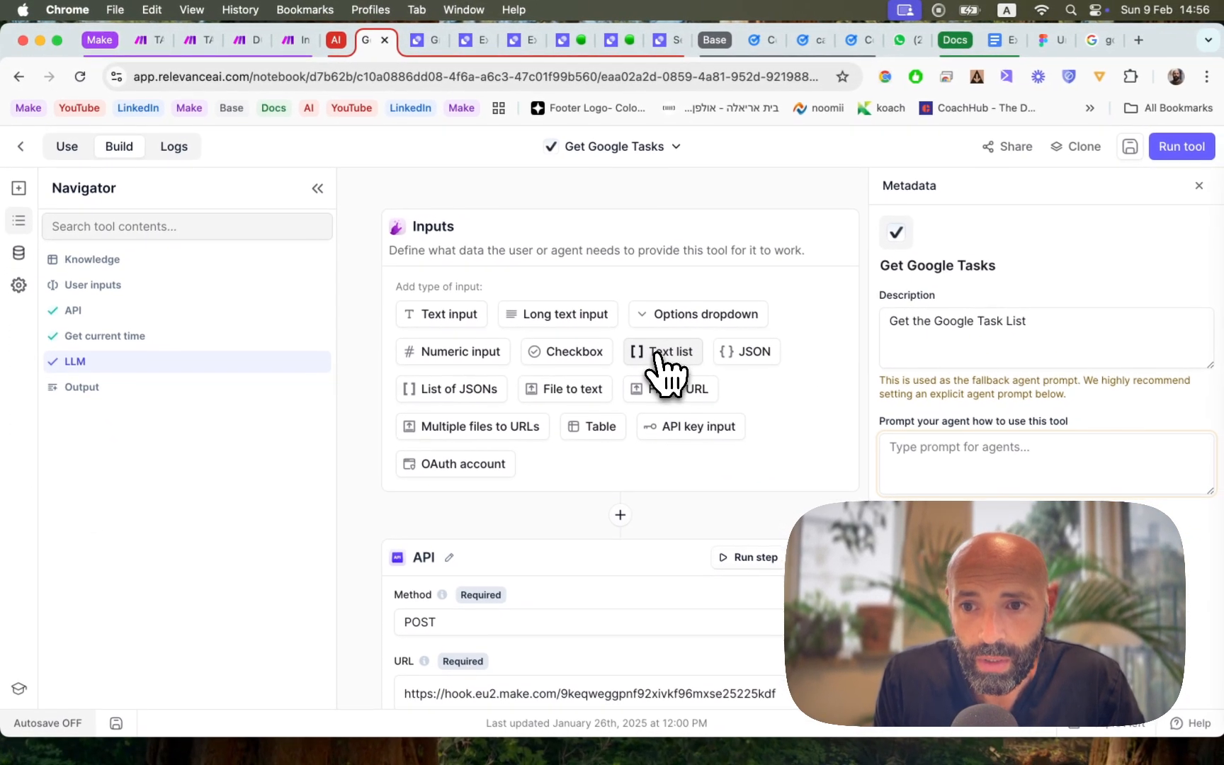
pyautogui.scroll(-5, 662, 368)
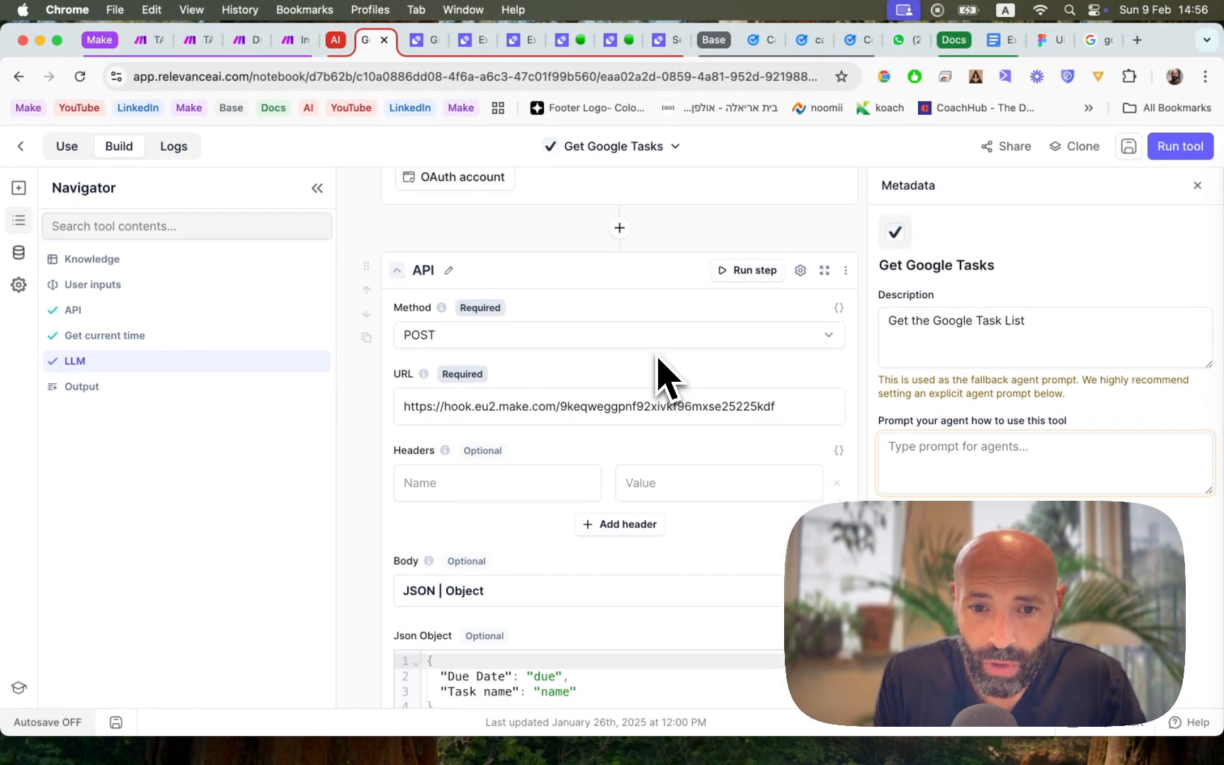
pyautogui.scroll(-1, 662, 375)
pyautogui.scroll(-4, 657, 361)
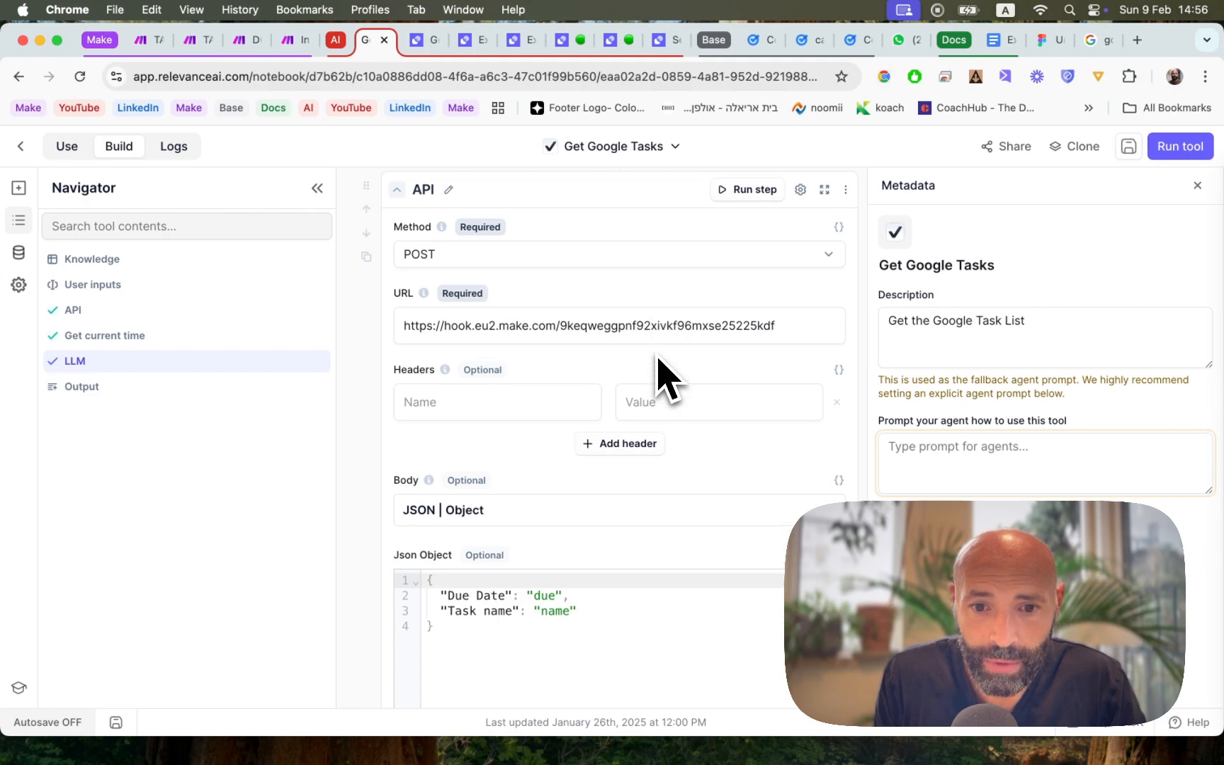
pyautogui.scroll(-3, 551, 524)
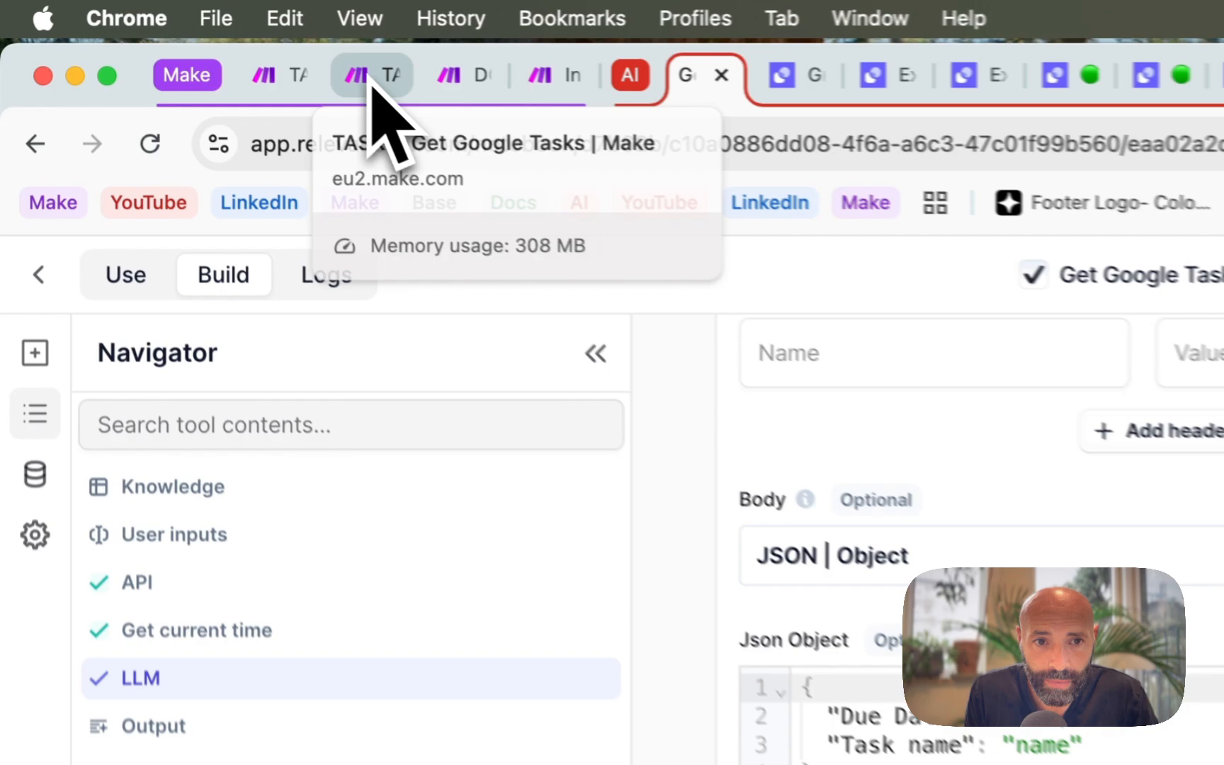
# Step: Switch to the "TASKS: Get Google Tasks" scenario in Make and examine the settings of its Google Tasks List Tasks module
pyautogui.click(195, 42)
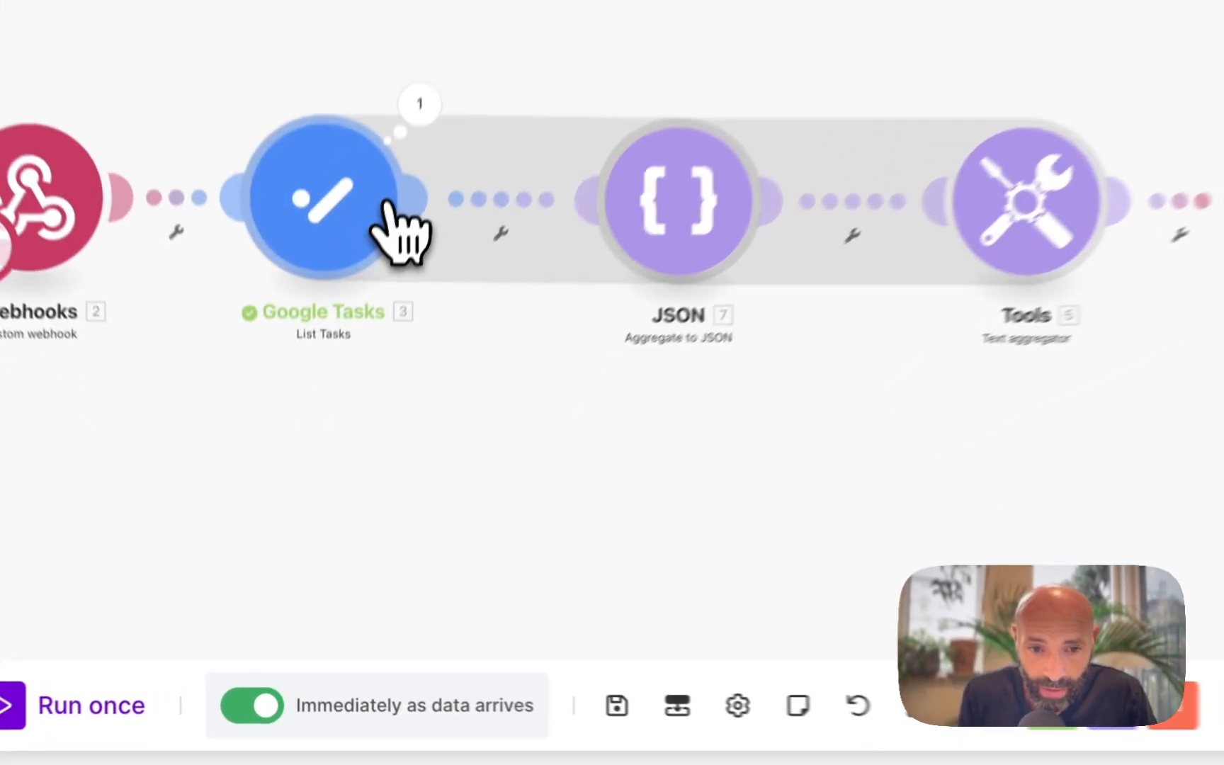
pyautogui.click(341, 420)
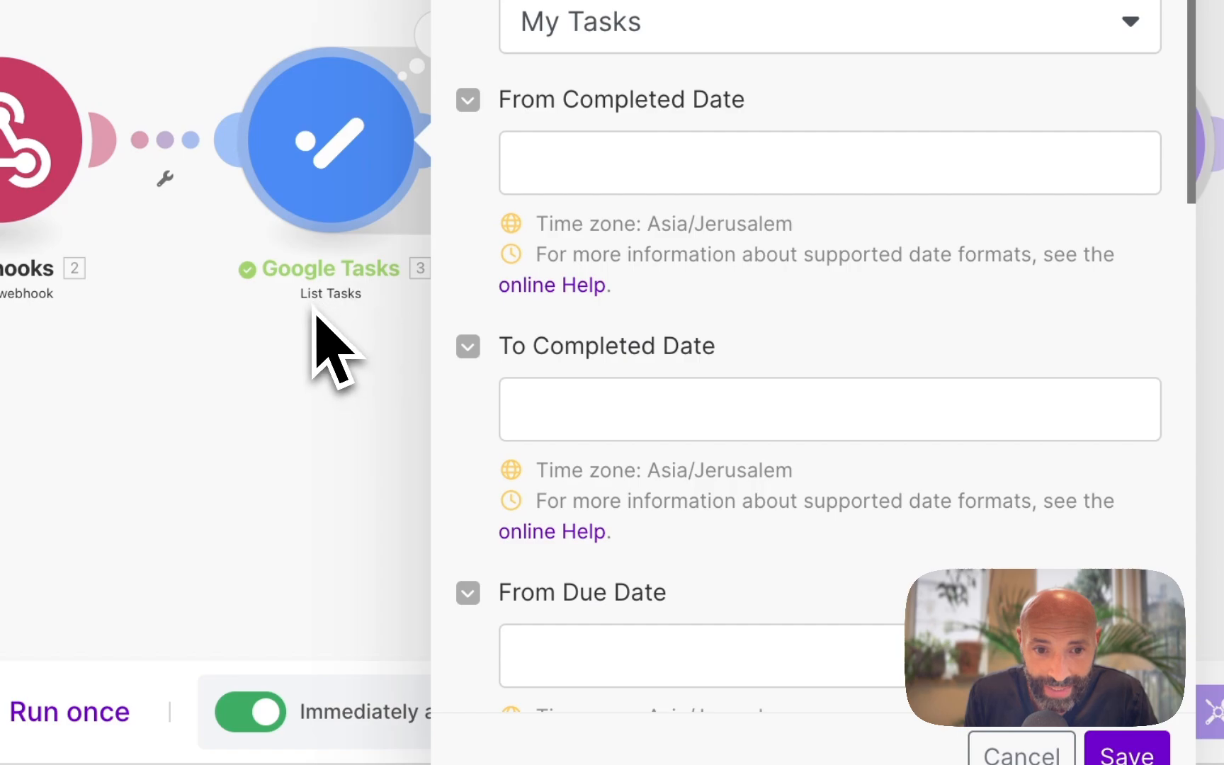
pyautogui.click(315, 319)
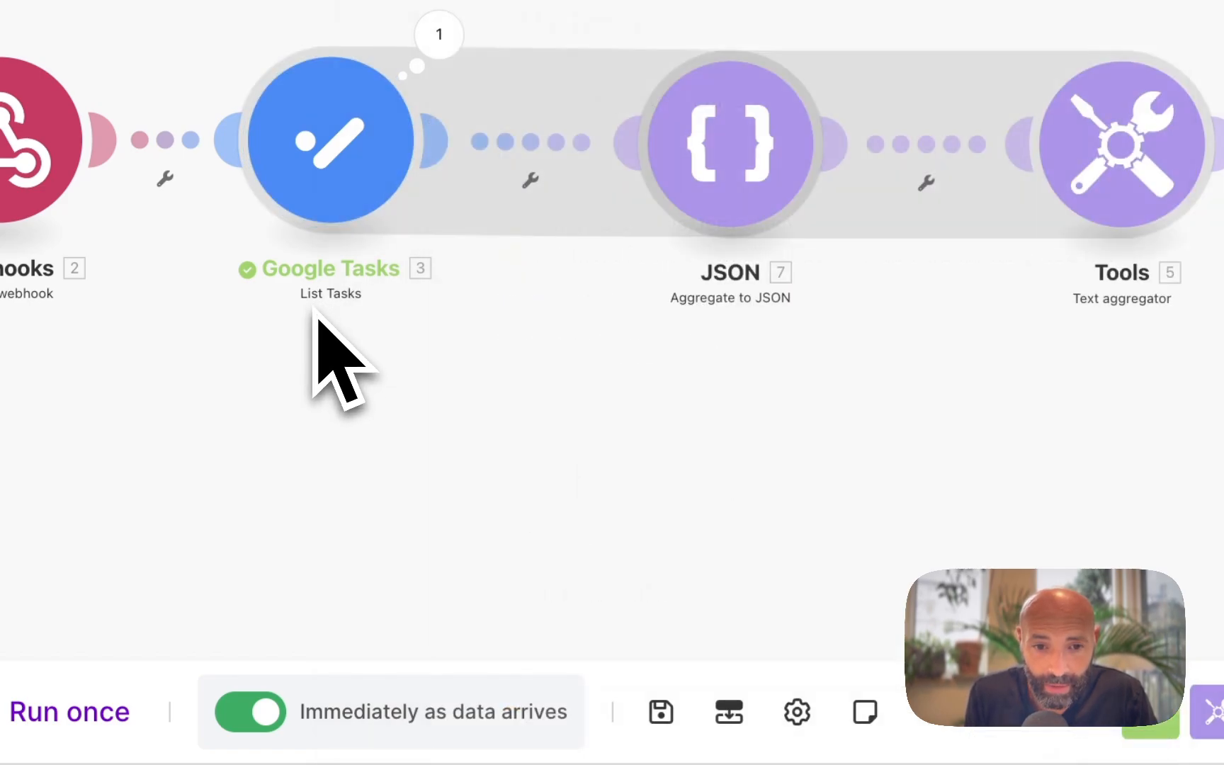
# Step: Examine the Aggregate to JSON module's data structure and its Task Name and Due Date mappings, leaving the settings as they are
pyautogui.click(724, 165)
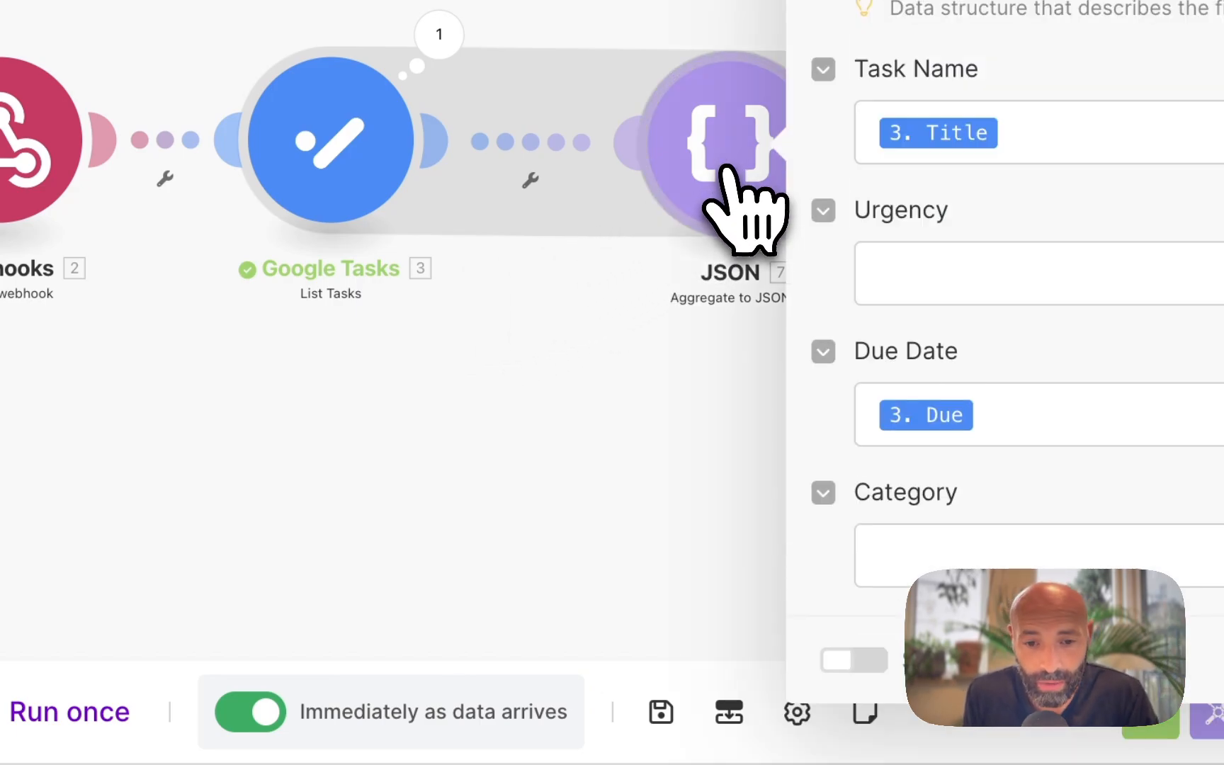
pyautogui.click(738, 518)
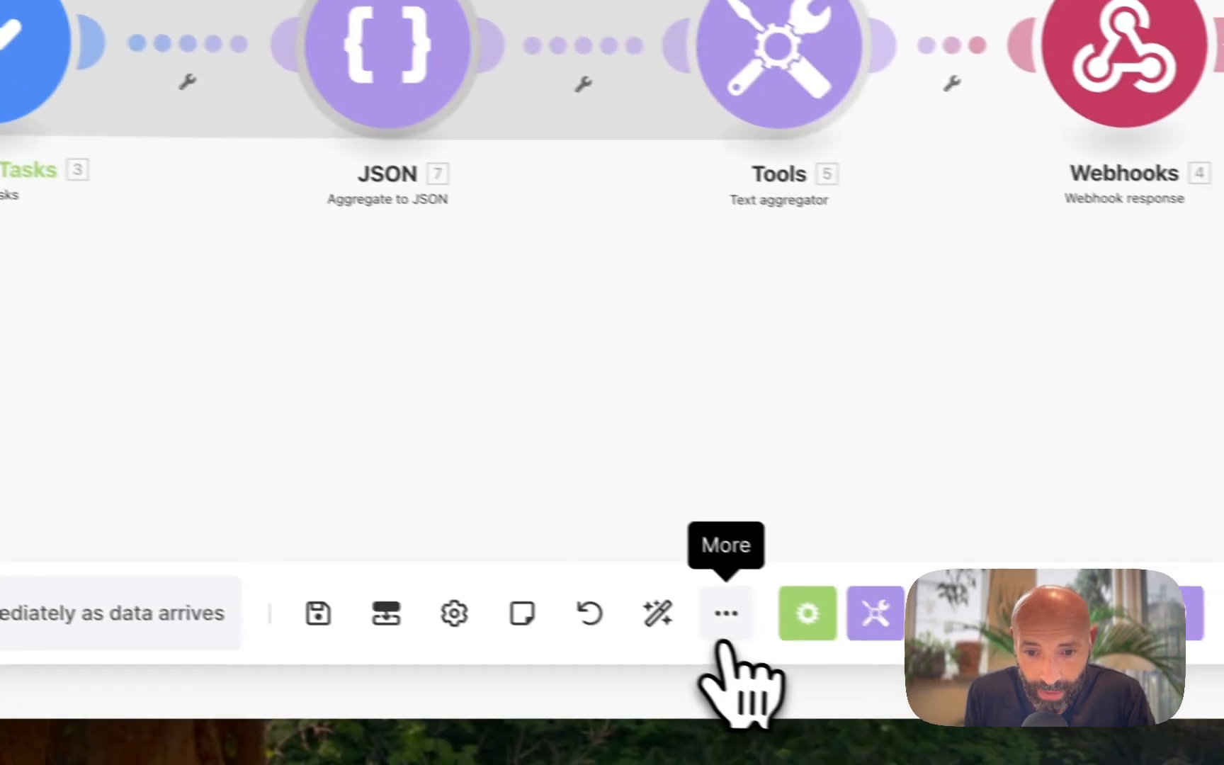
pyautogui.click(725, 614)
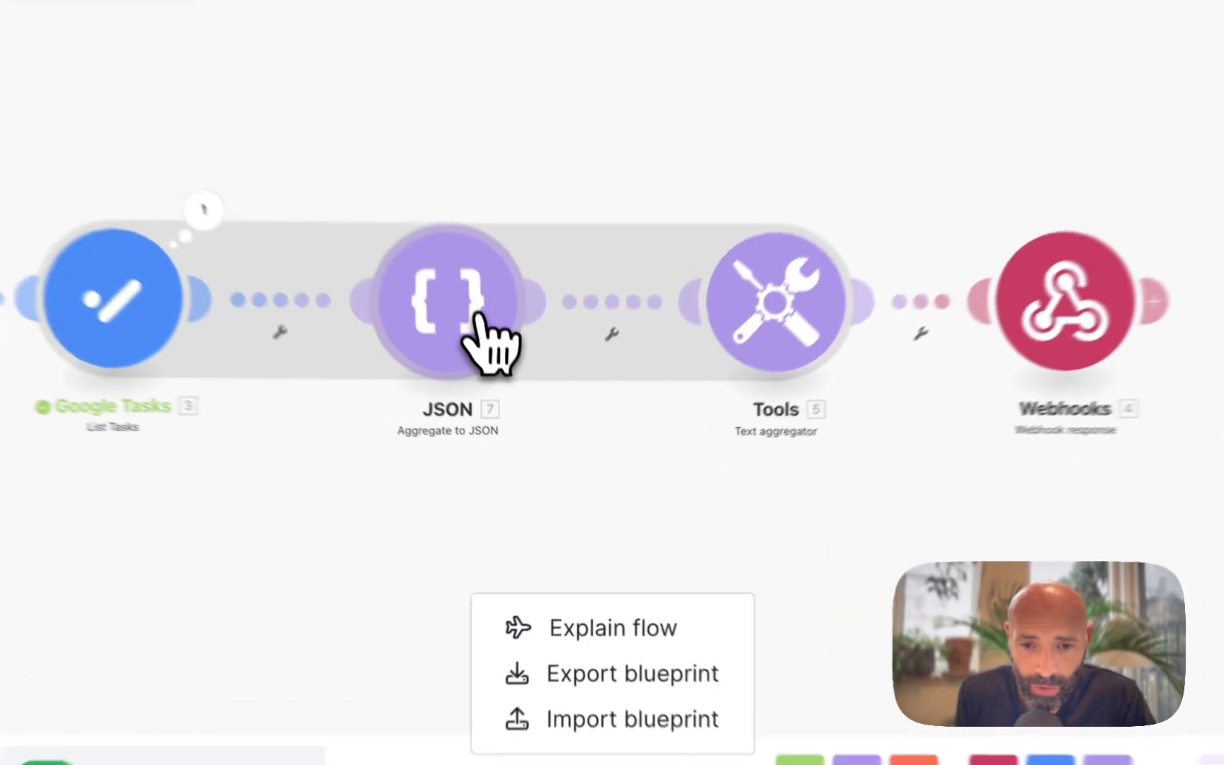
pyautogui.click(520, 409)
pyautogui.scroll(-4, 666, 340)
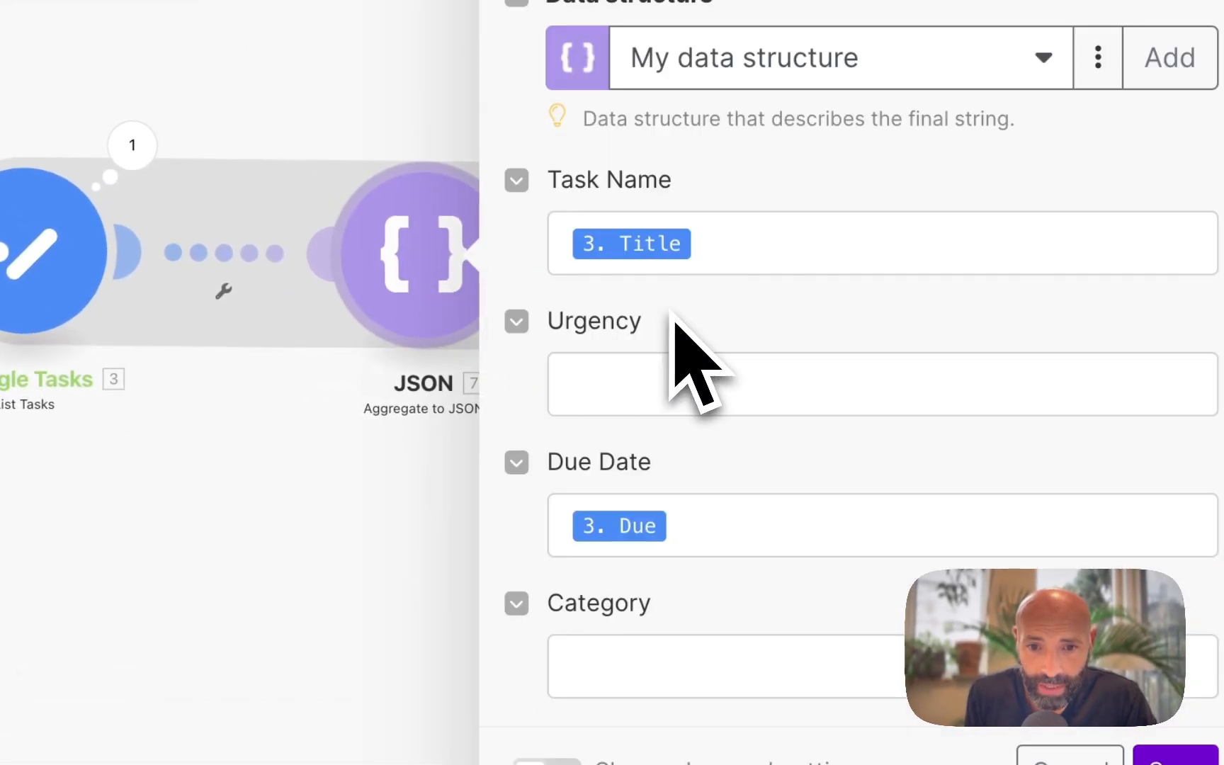
pyautogui.click(691, 246)
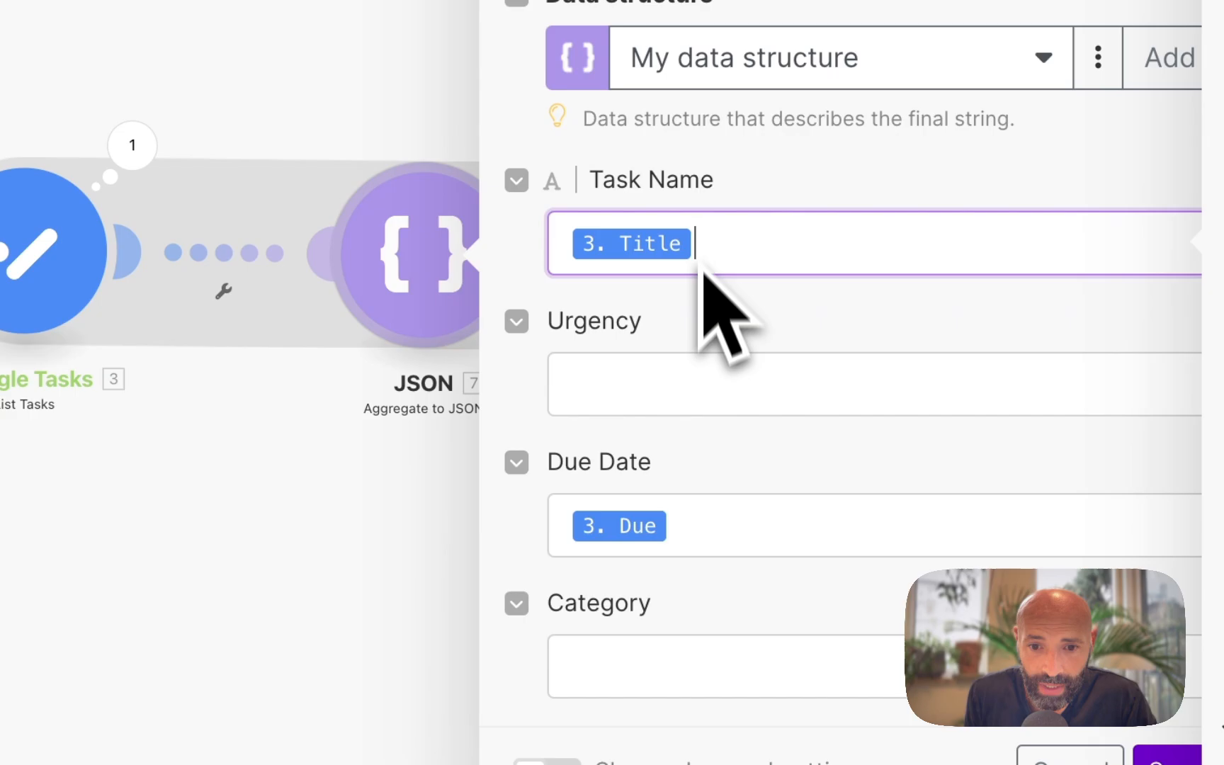
pyautogui.click(696, 524)
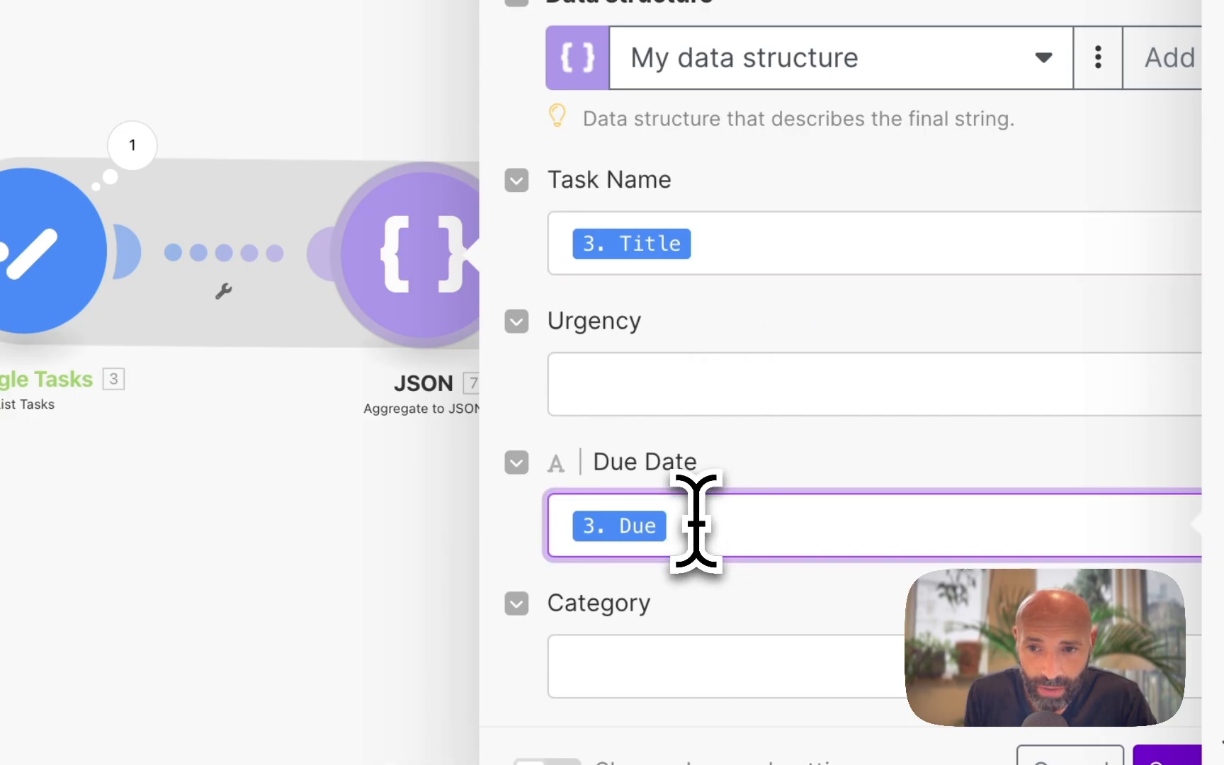
pyautogui.click(347, 554)
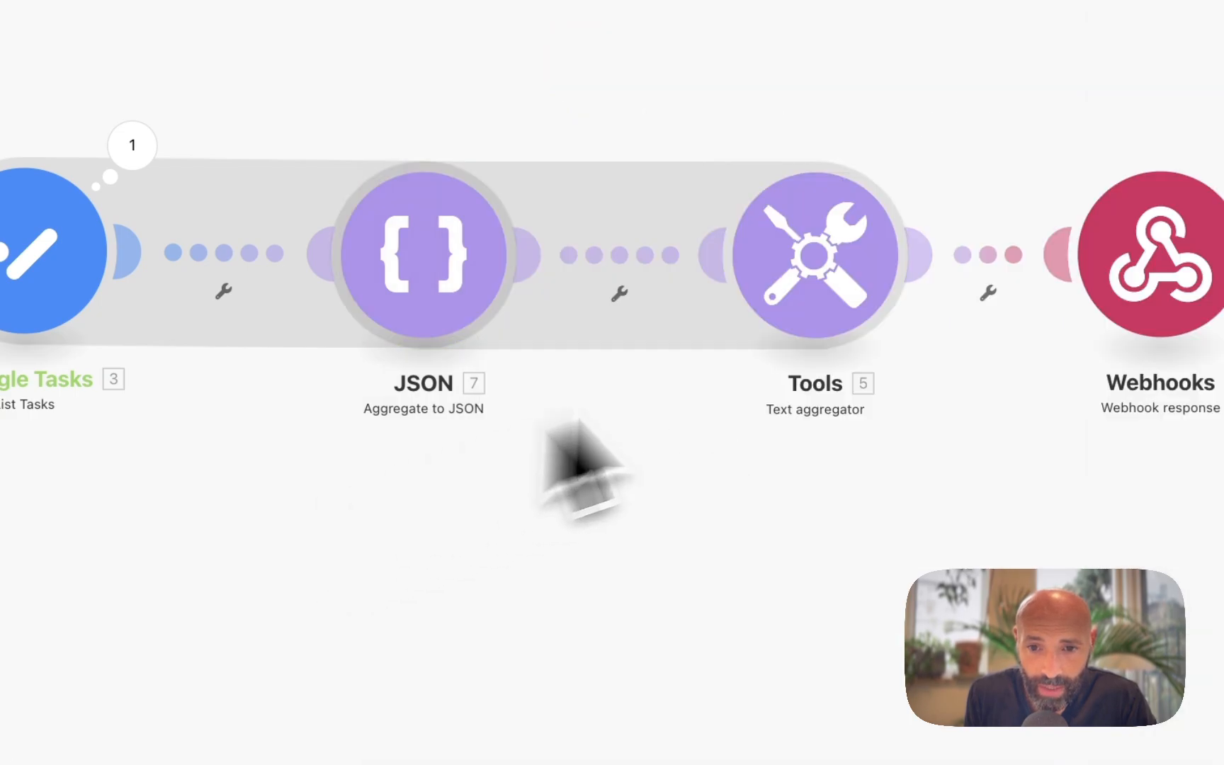
# Step: Examine the Text aggregator module's settings, including its source module, separator and the text mapping
pyautogui.click(835, 290)
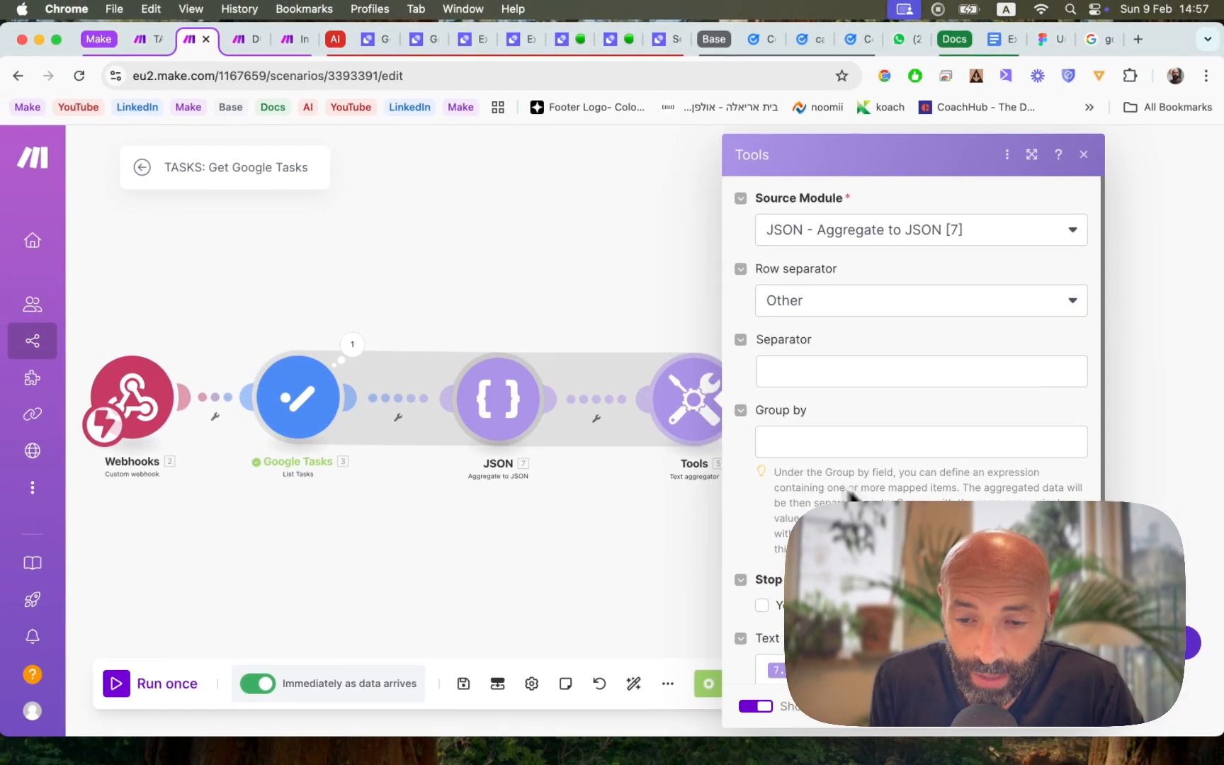
pyautogui.scroll(-1, 871, 495)
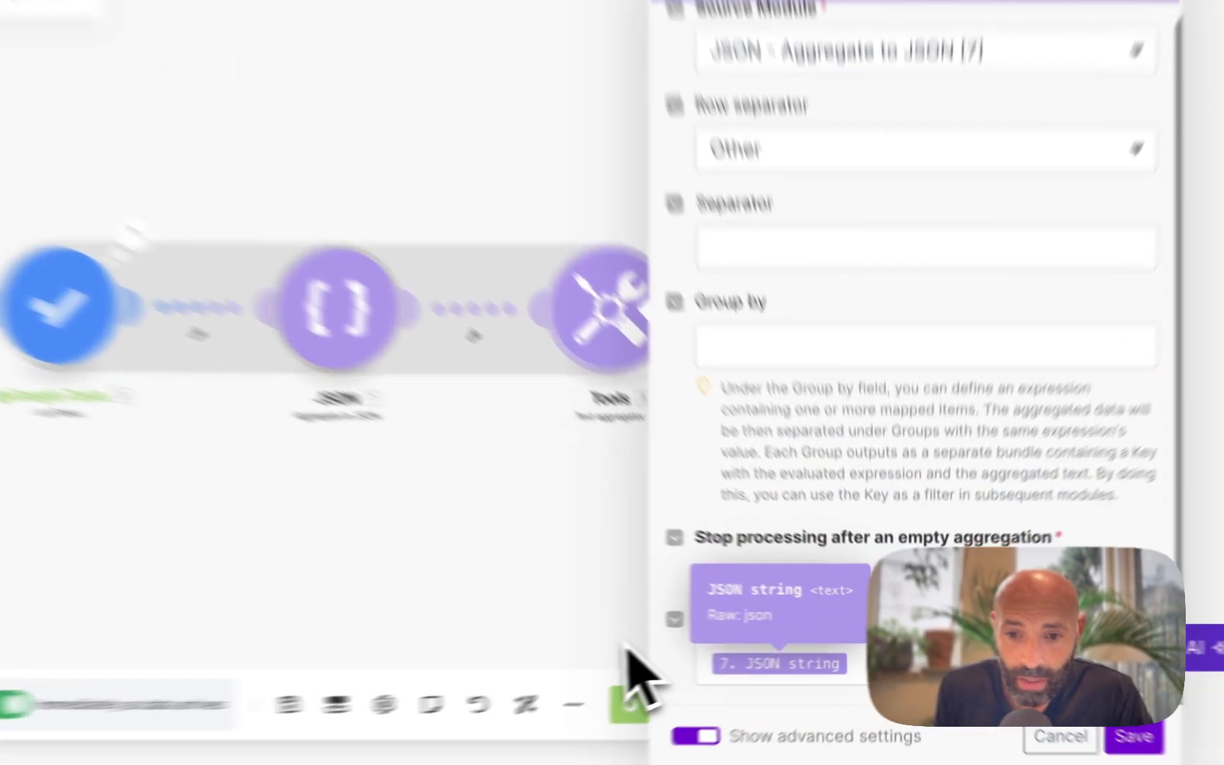
pyautogui.click(648, 614)
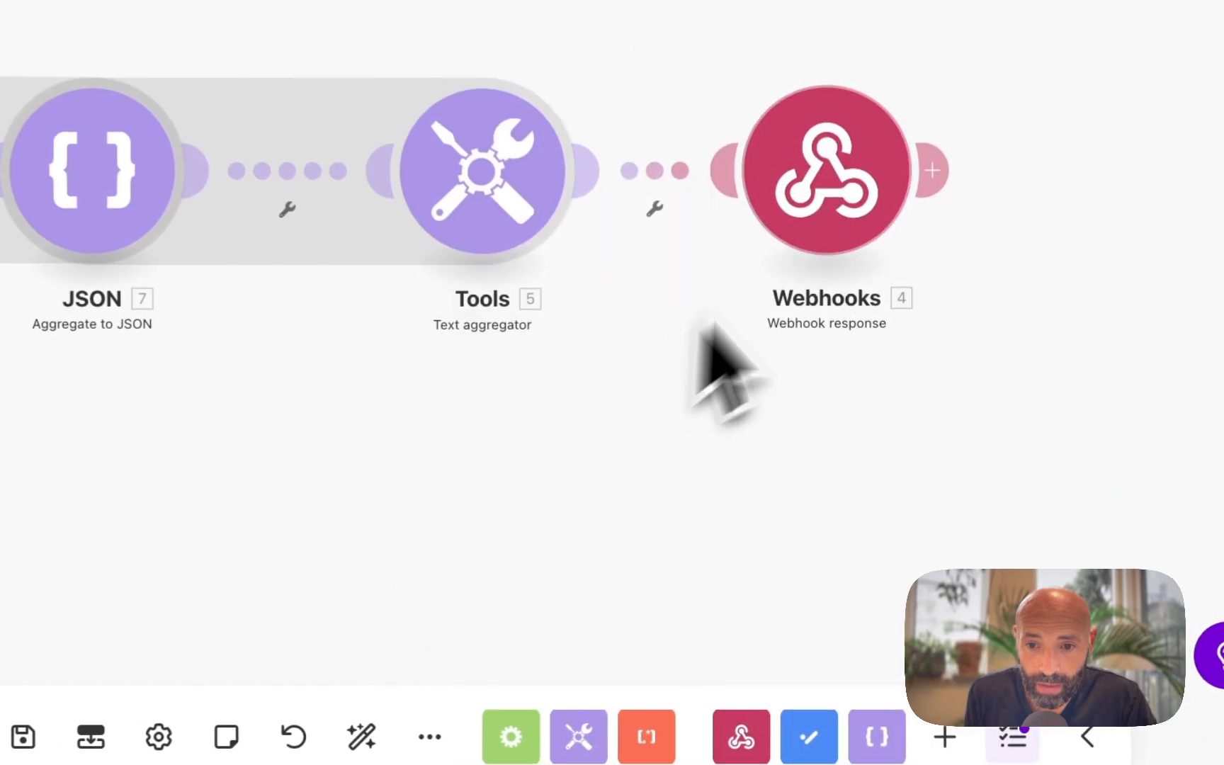
pyautogui.click(535, 220)
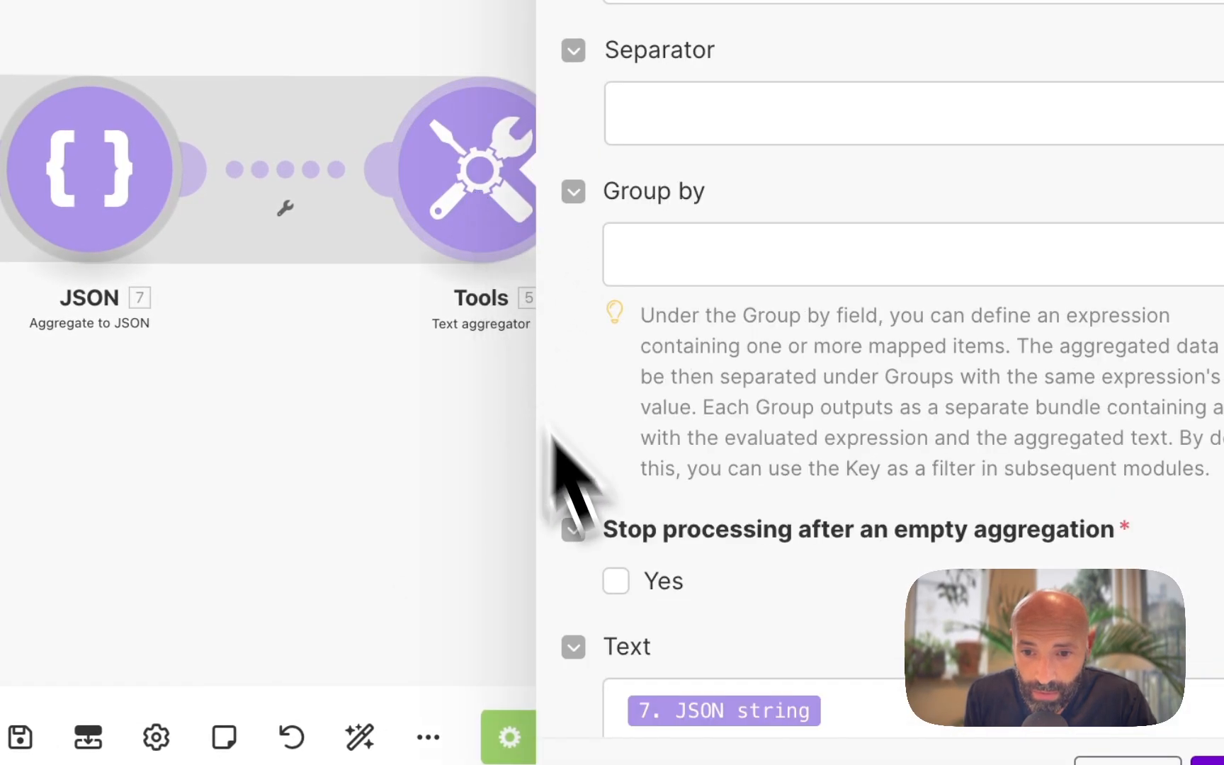
pyautogui.click(350, 505)
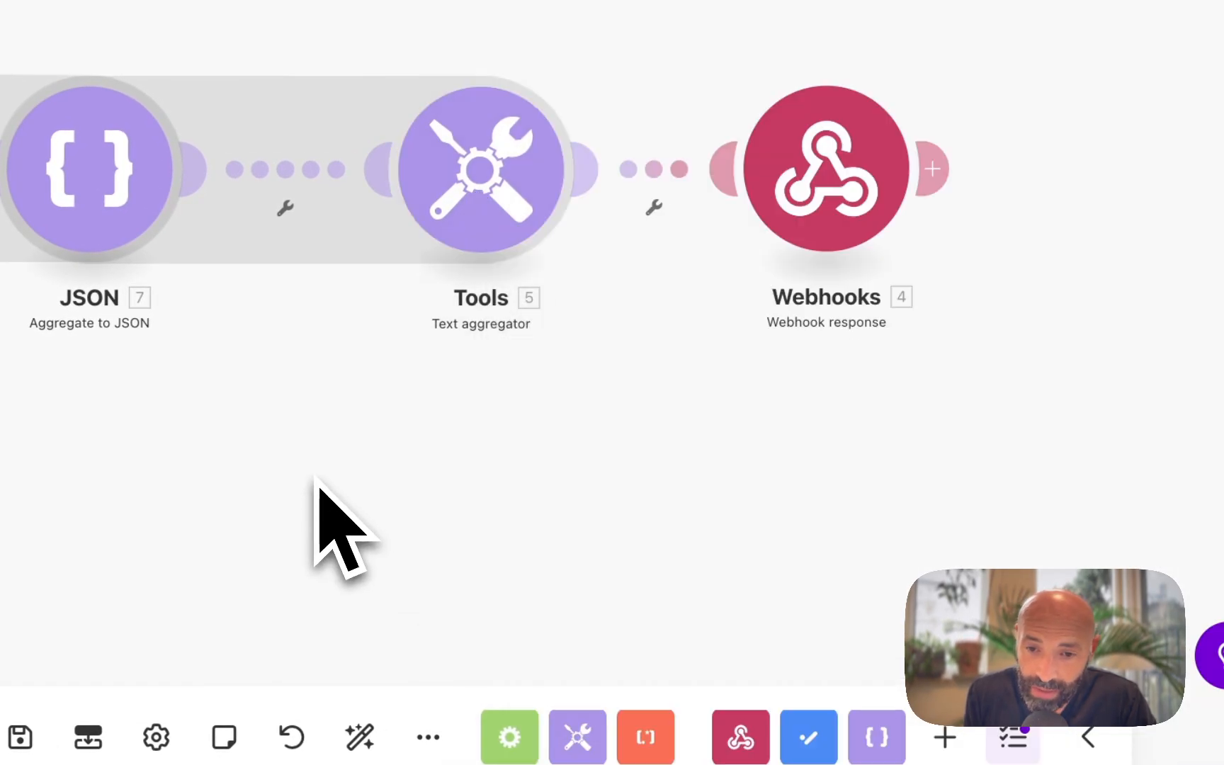
# Step: Examine the Webhook response module's status and body, and switch back to the Get Google Tasks tool in Relevance AI
pyautogui.click(816, 187)
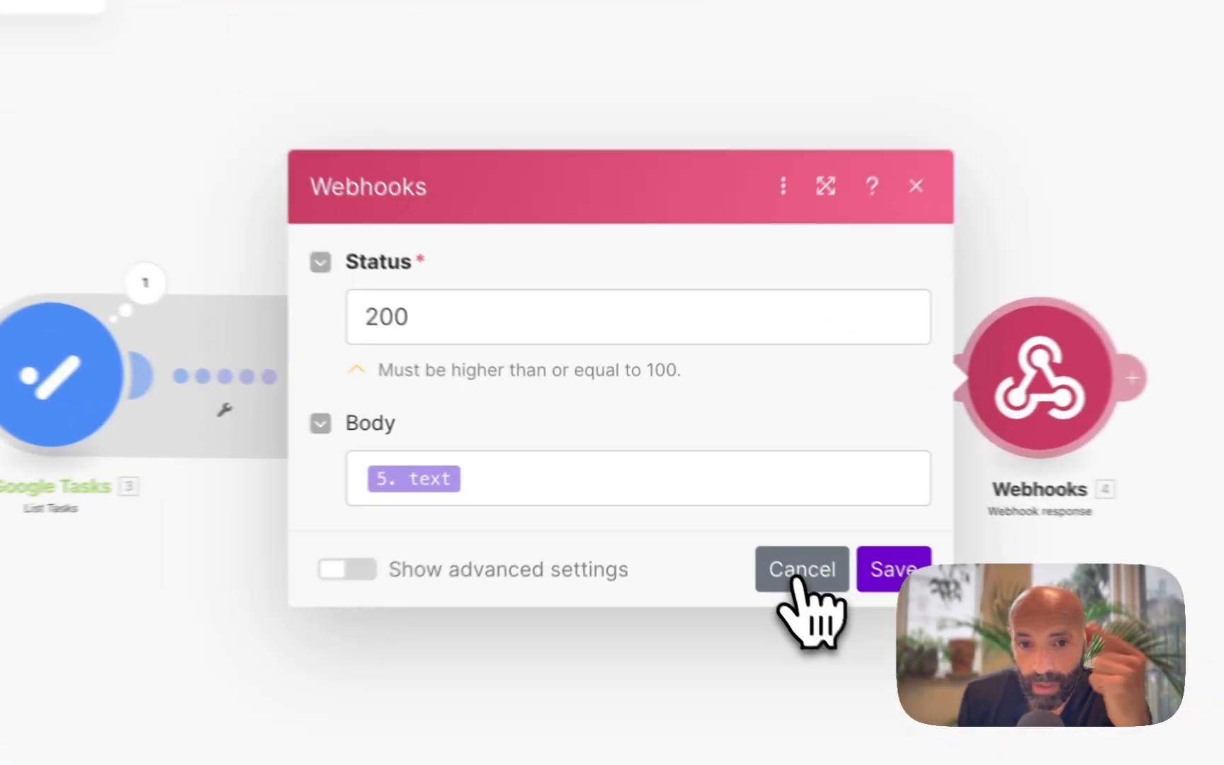
pyautogui.click(725, 510)
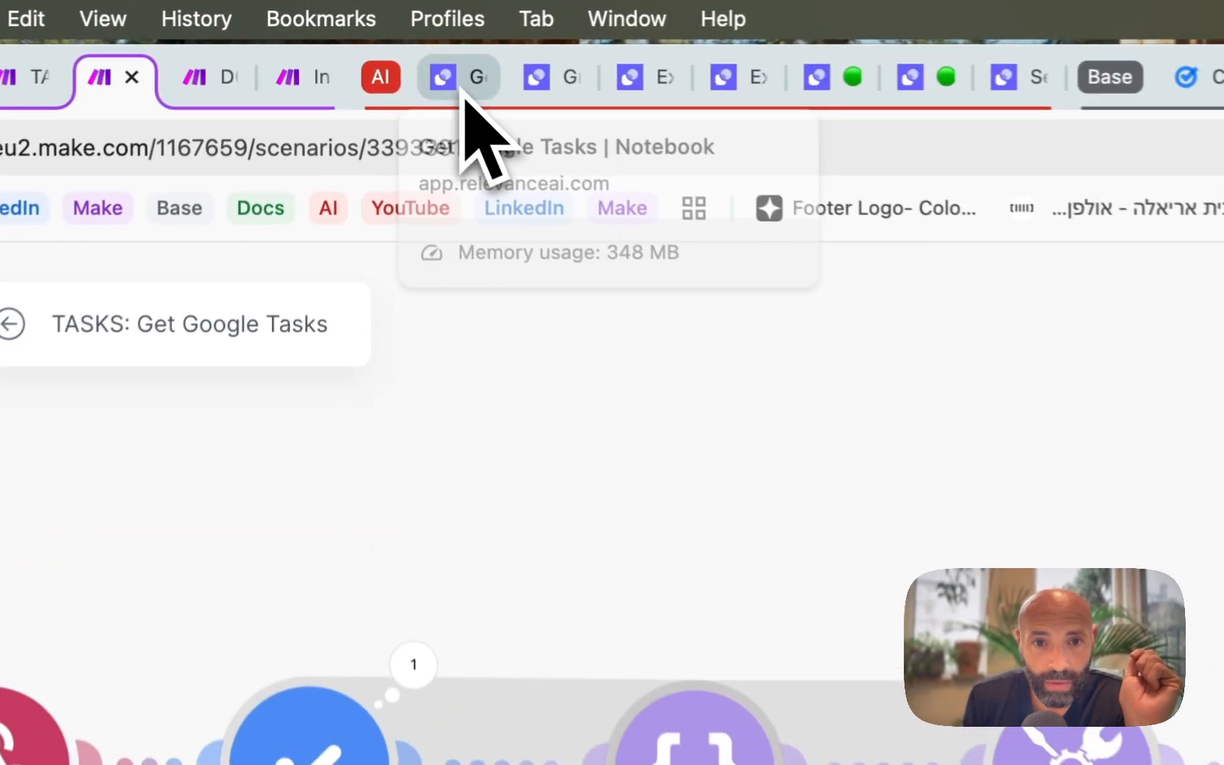
pyautogui.click(411, 65)
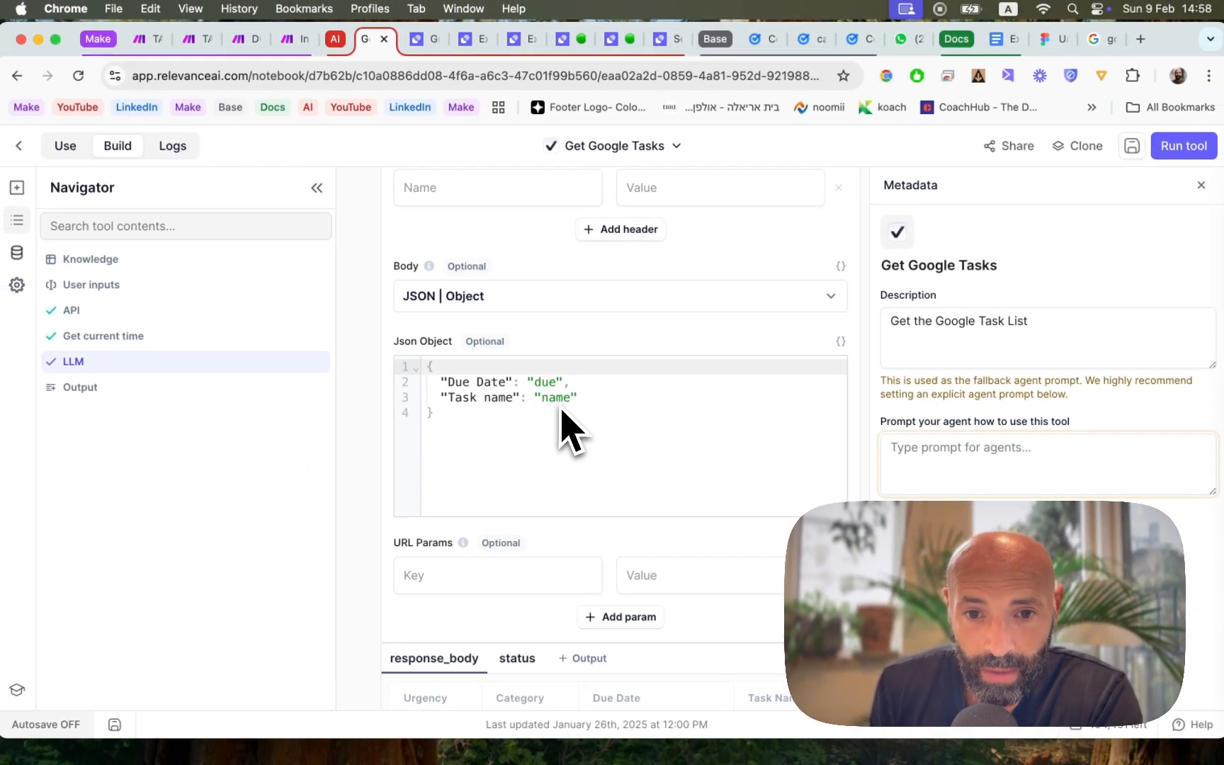
# Step: Run the Get Google Tasks tool and examine its final output
pyautogui.scroll(-5, 562, 411)
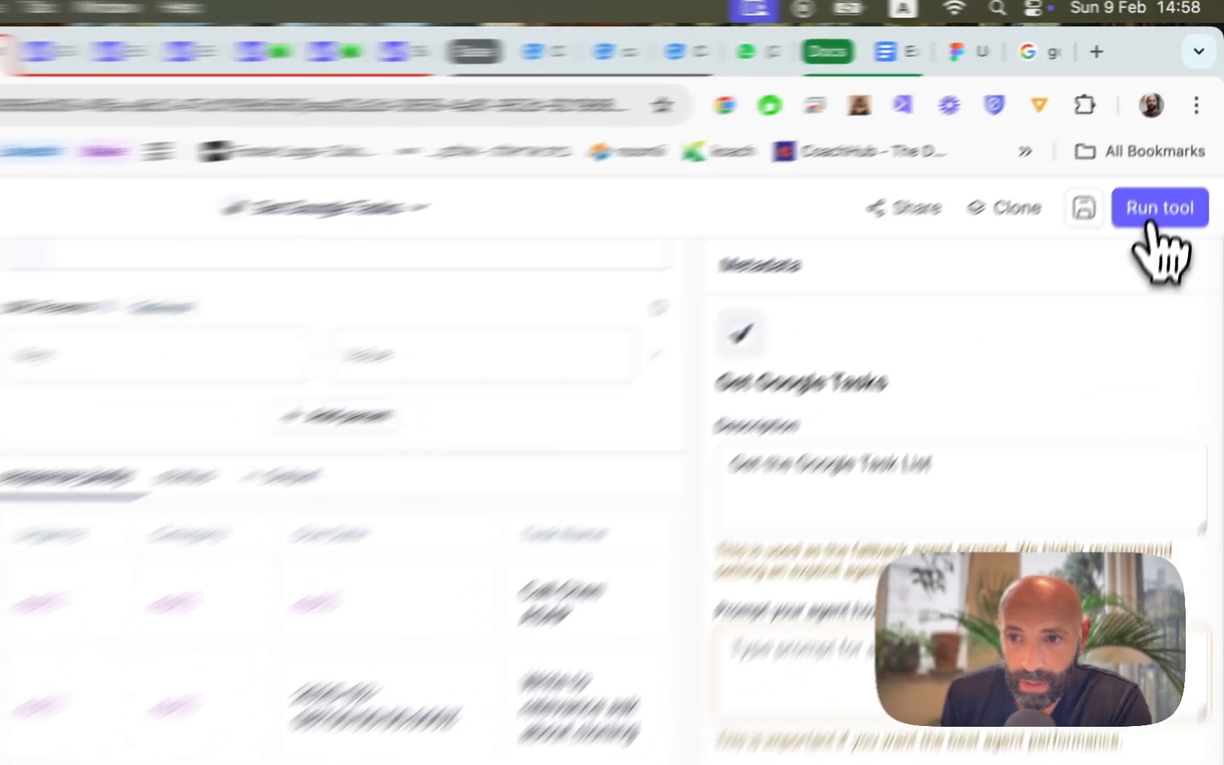
pyautogui.click(1170, 146)
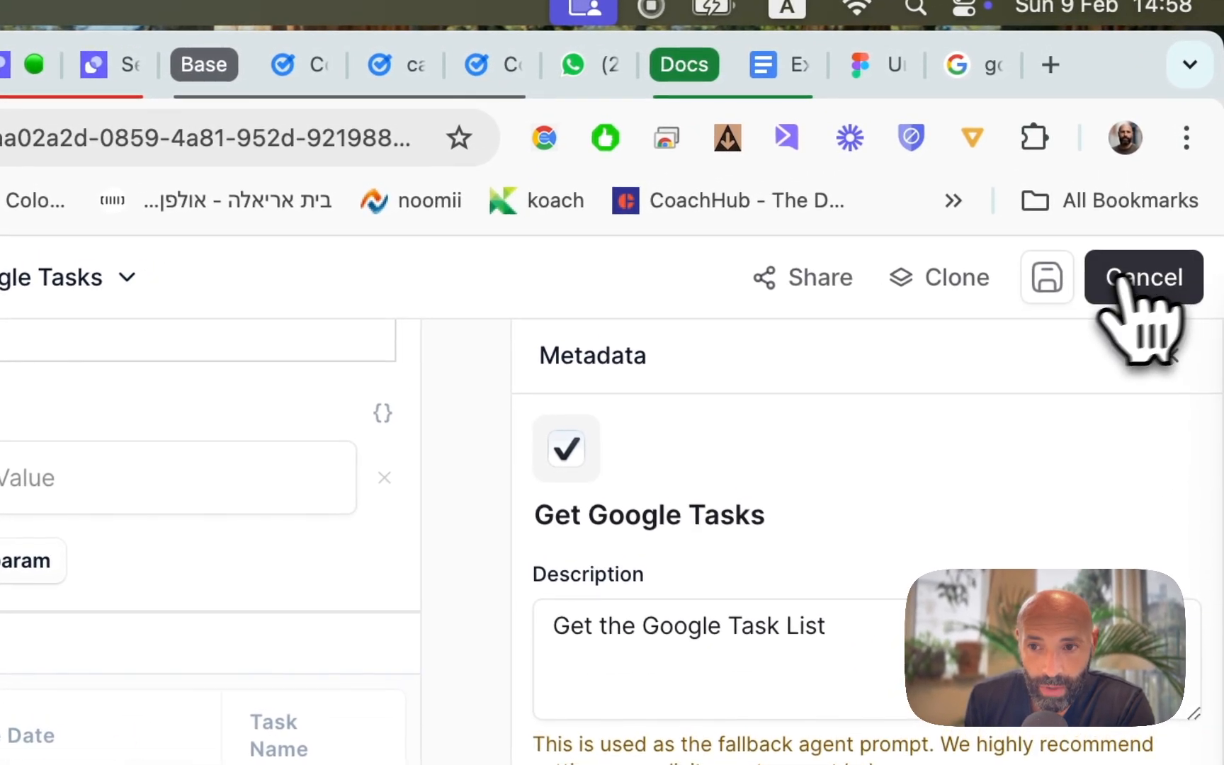
pyautogui.scroll(5, 398, 559)
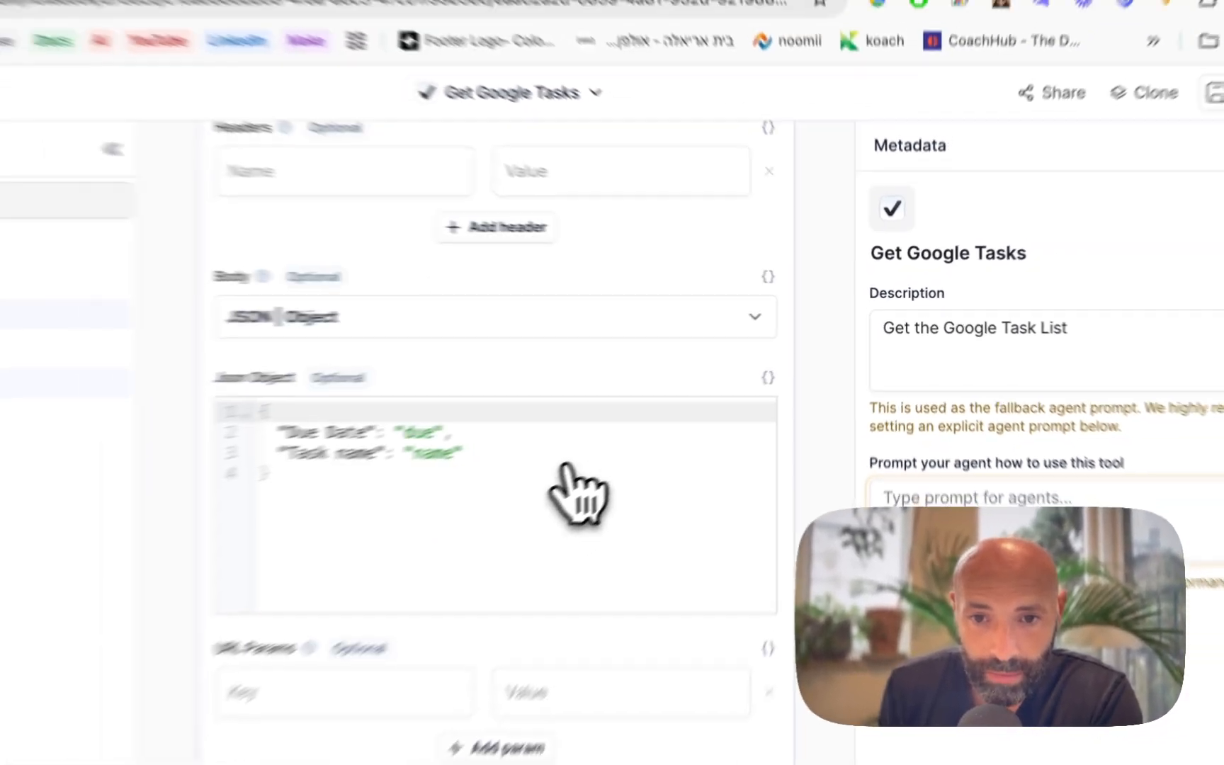
pyautogui.scroll(-10, 577, 496)
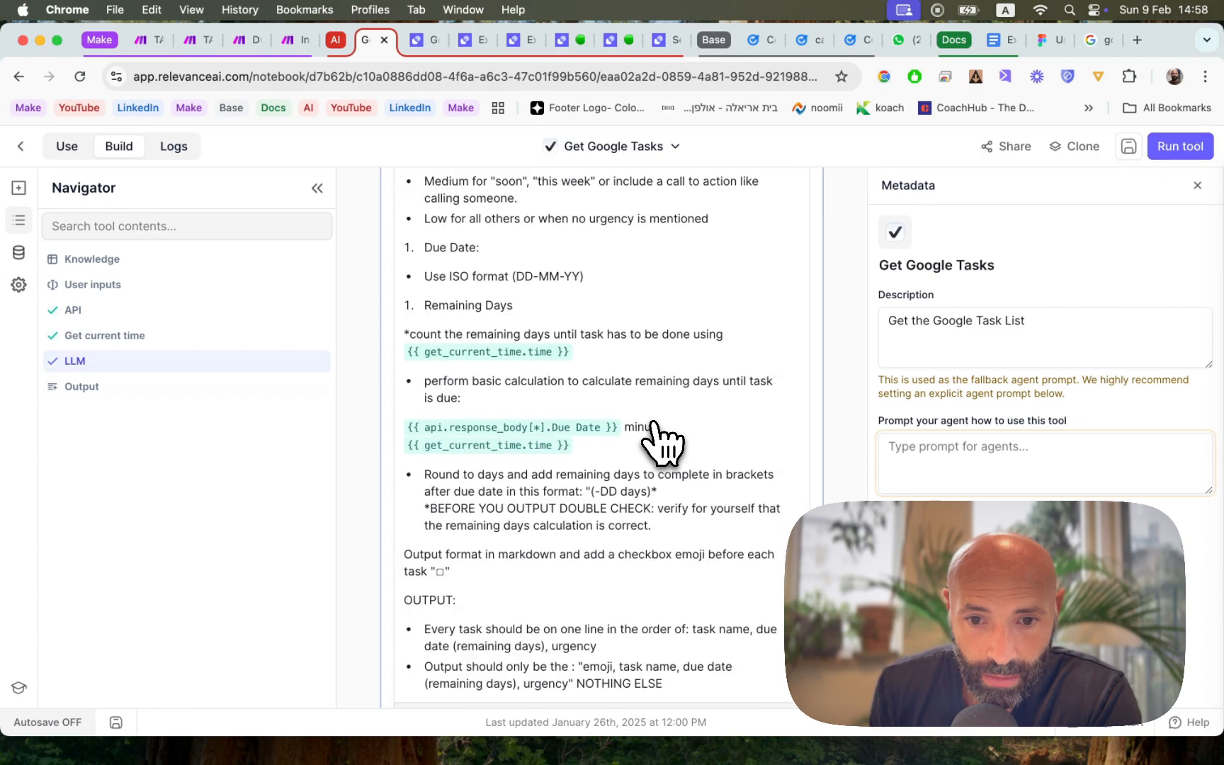
pyautogui.scroll(-10, 662, 442)
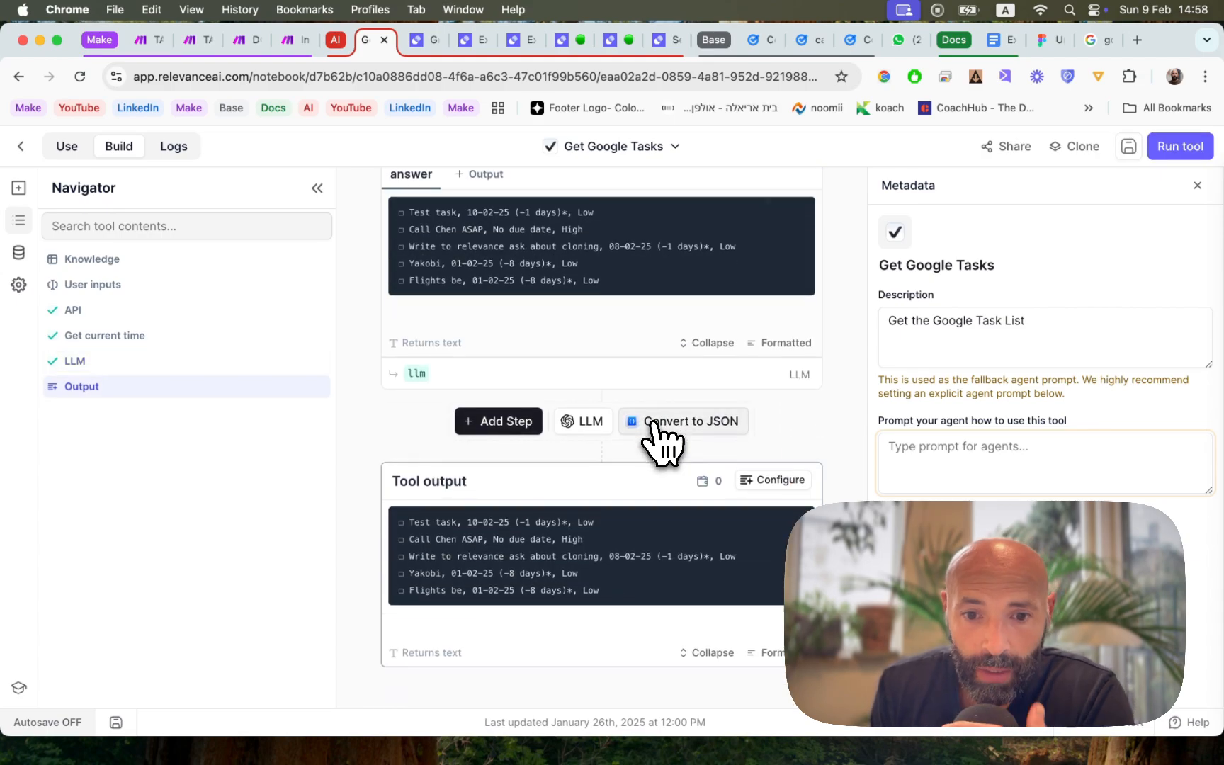
# Step: Examine how the LLM step's prompt uses the API response and current time, including its parsing and output format rules
pyautogui.scroll(5, 662, 443)
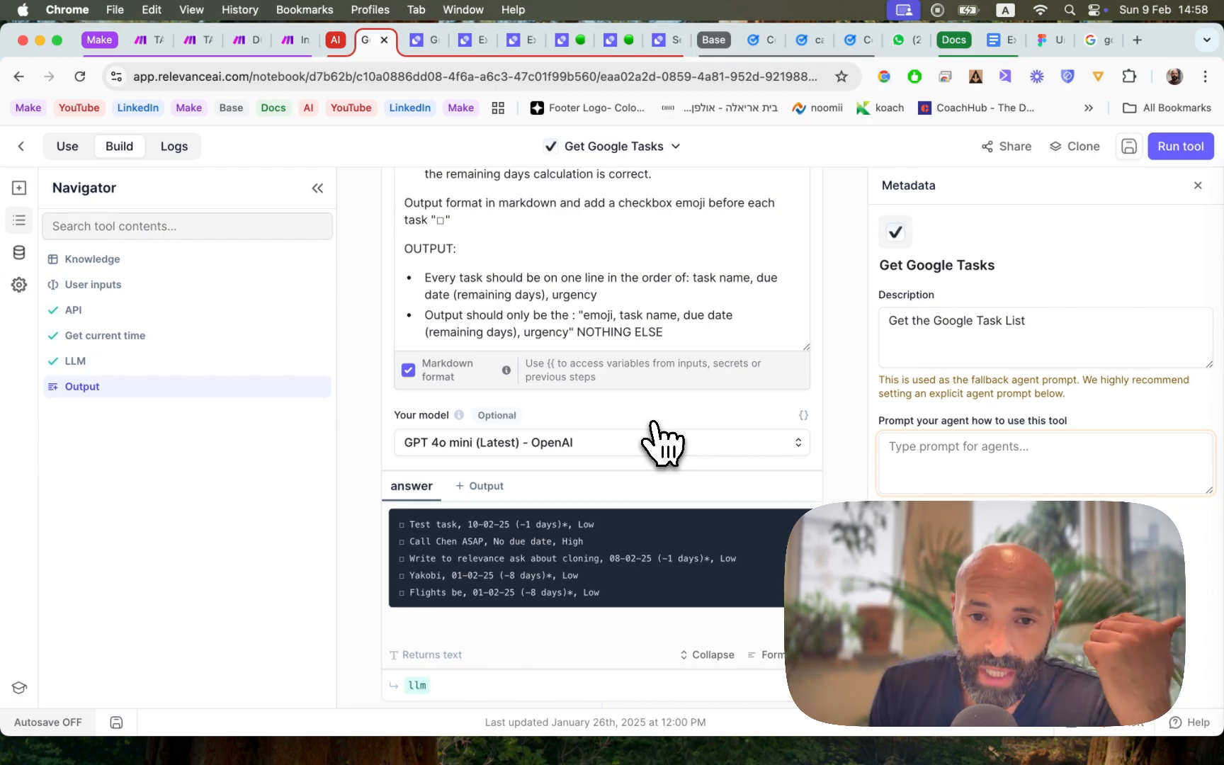
pyautogui.scroll(3, 663, 443)
pyautogui.scroll(8, 663, 443)
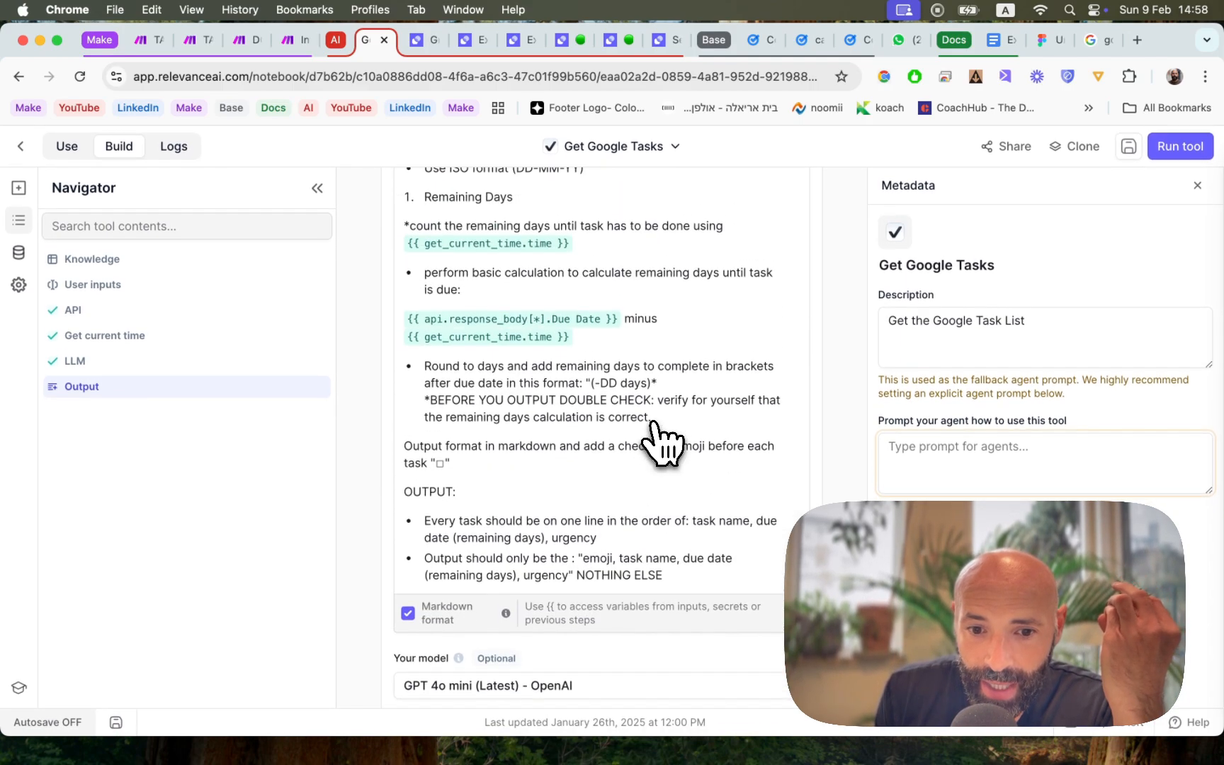
pyautogui.scroll(3, 662, 443)
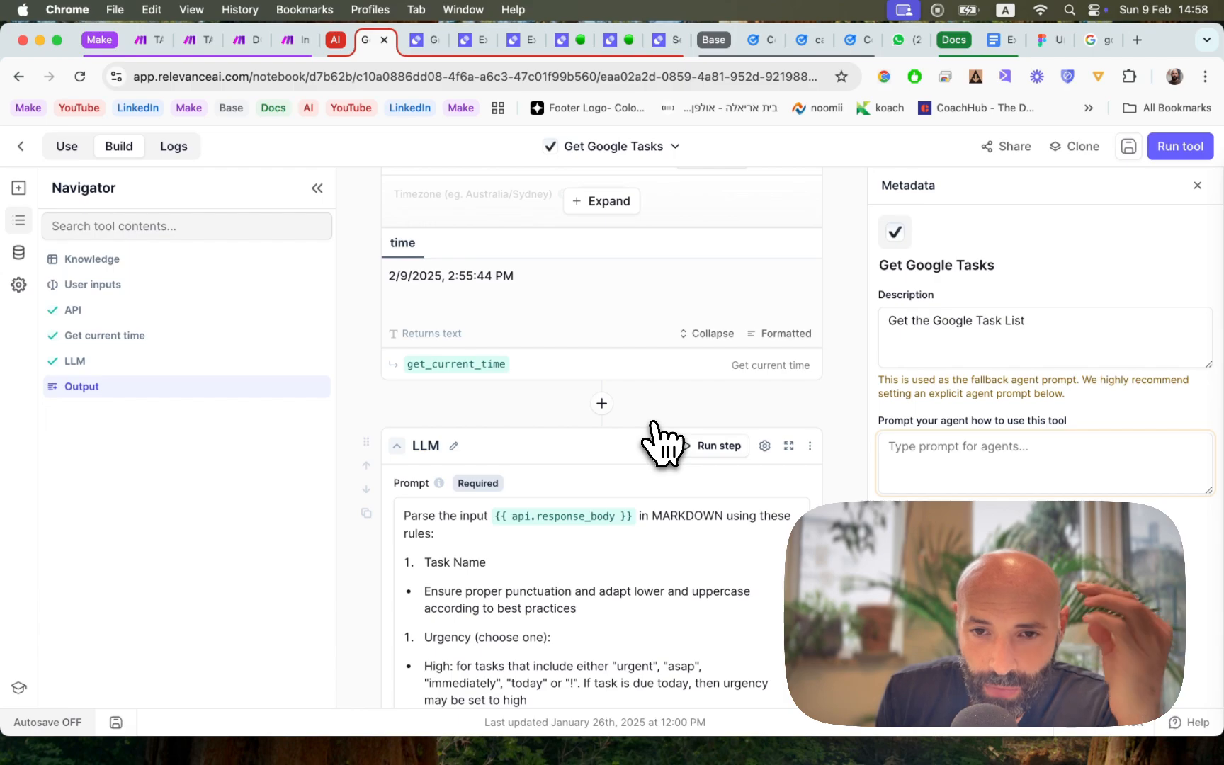
pyautogui.scroll(-1, 662, 443)
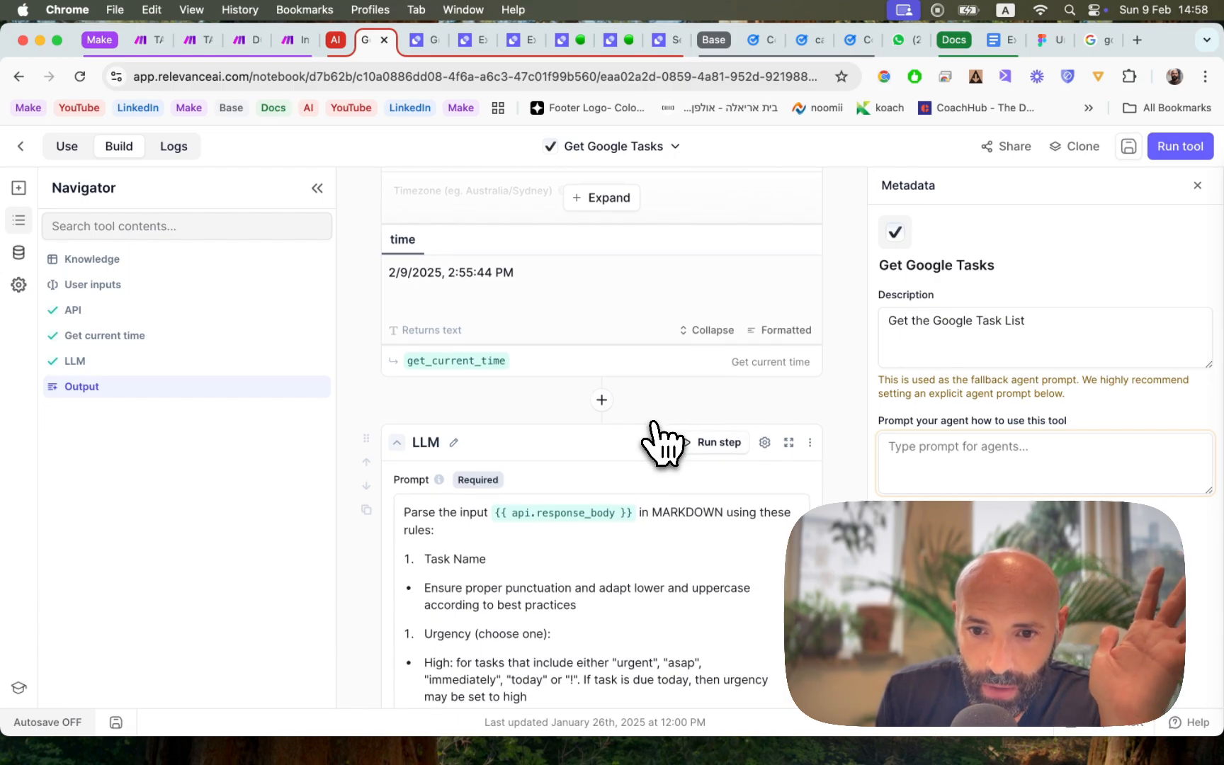
pyautogui.scroll(1, 663, 443)
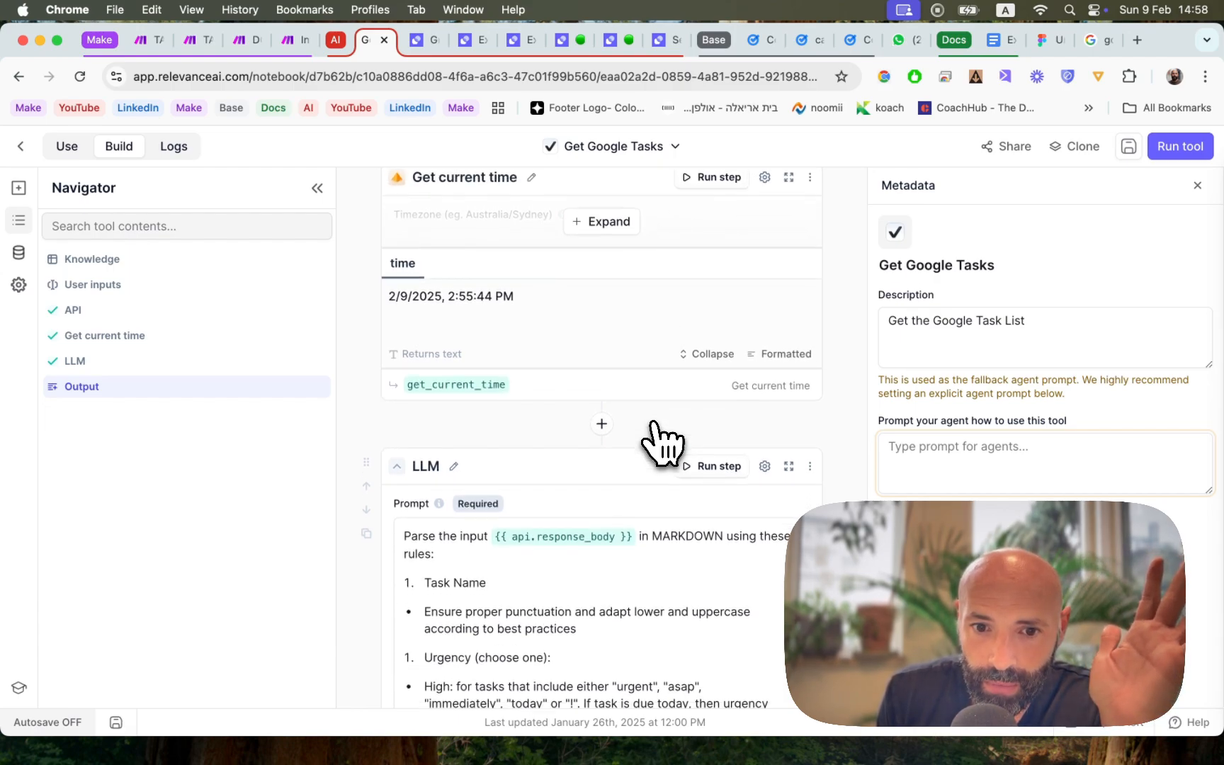
pyautogui.scroll(-3, 662, 442)
pyautogui.scroll(-2, 662, 442)
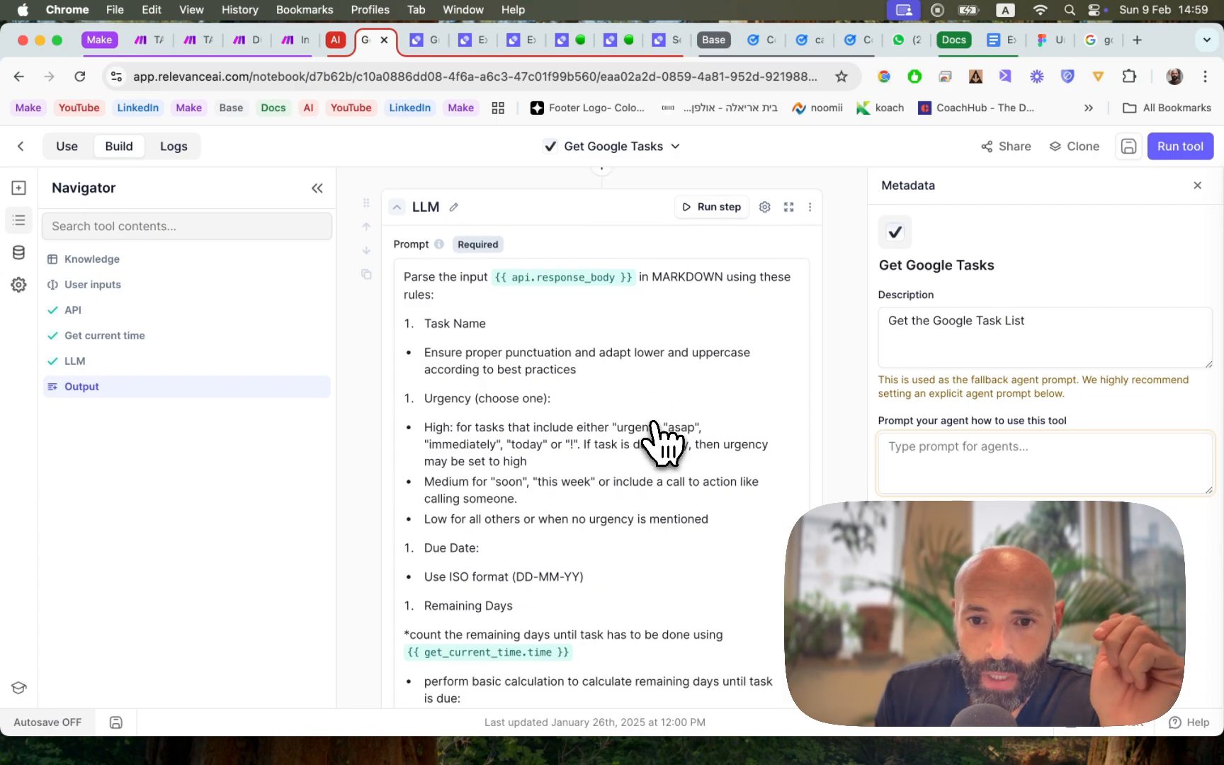
# Step: Examine the tool output's task lines, checking the first task's name, due date and urgency
pyautogui.scroll(-10, 662, 442)
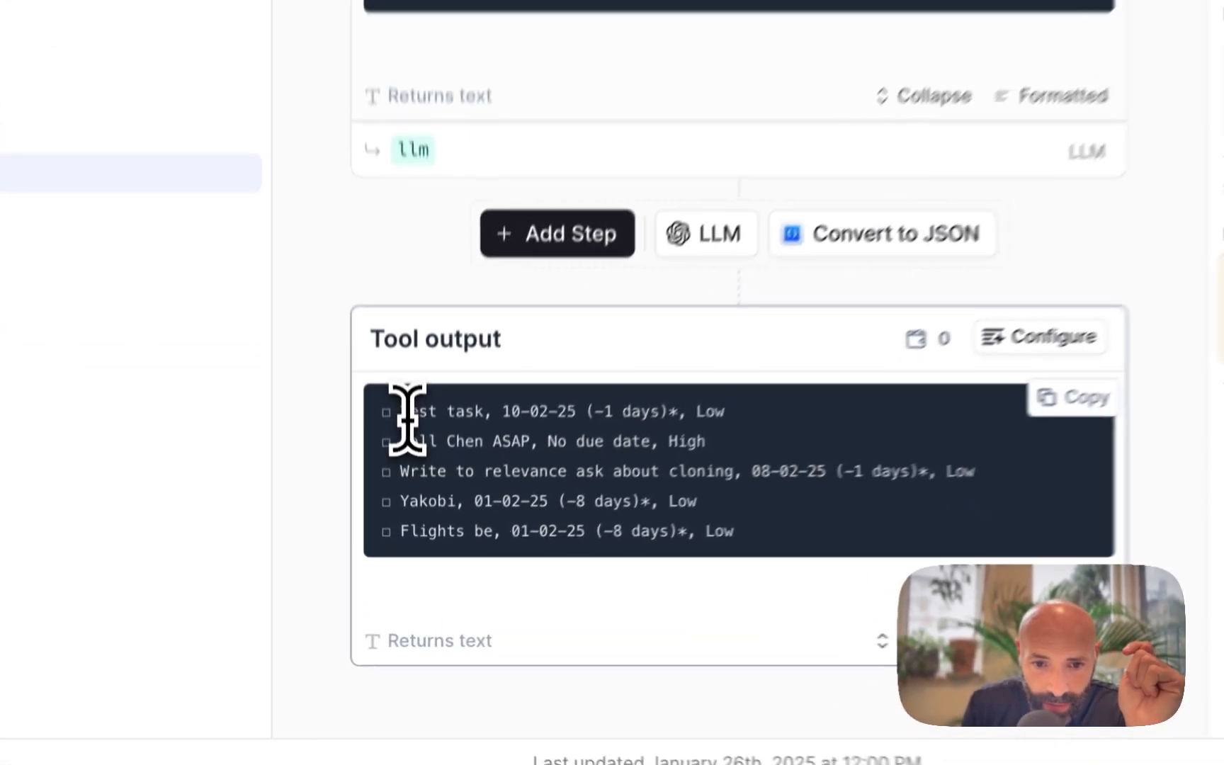
pyautogui.moveTo(412, 527); pyautogui.dragTo(460, 522)
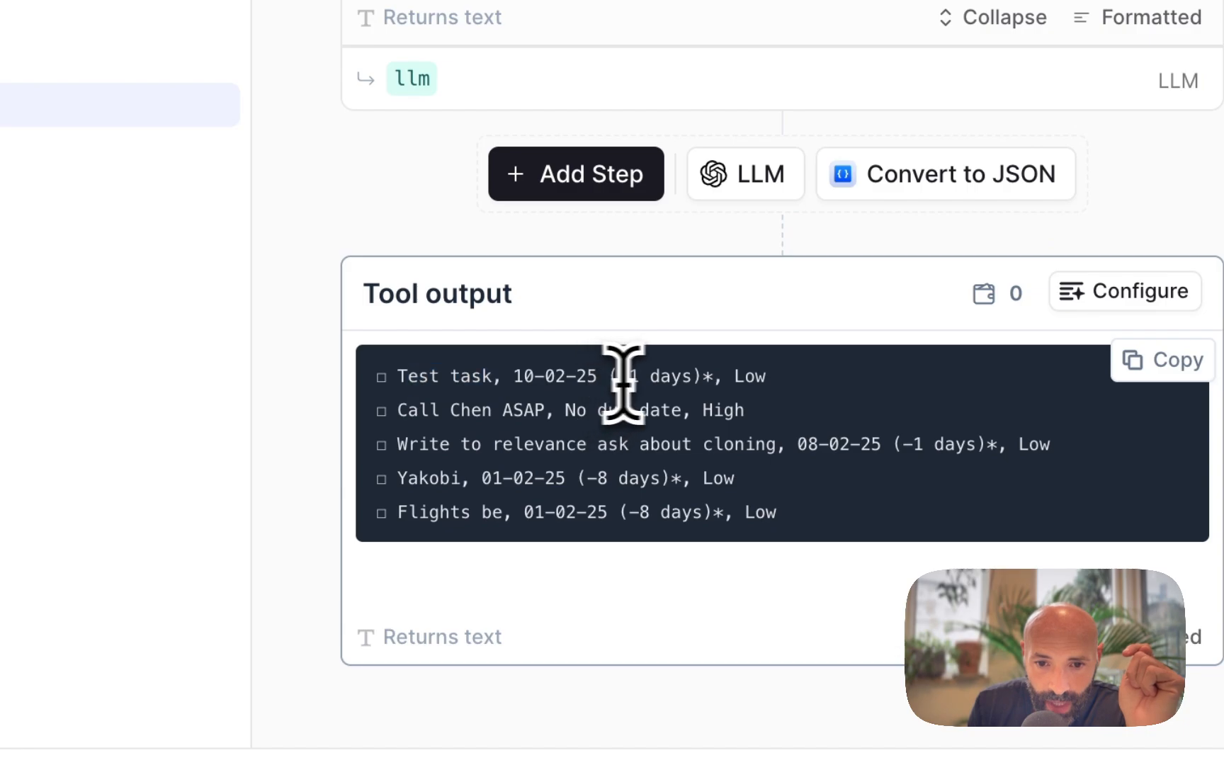
pyautogui.moveTo(731, 375); pyautogui.dragTo(821, 388)
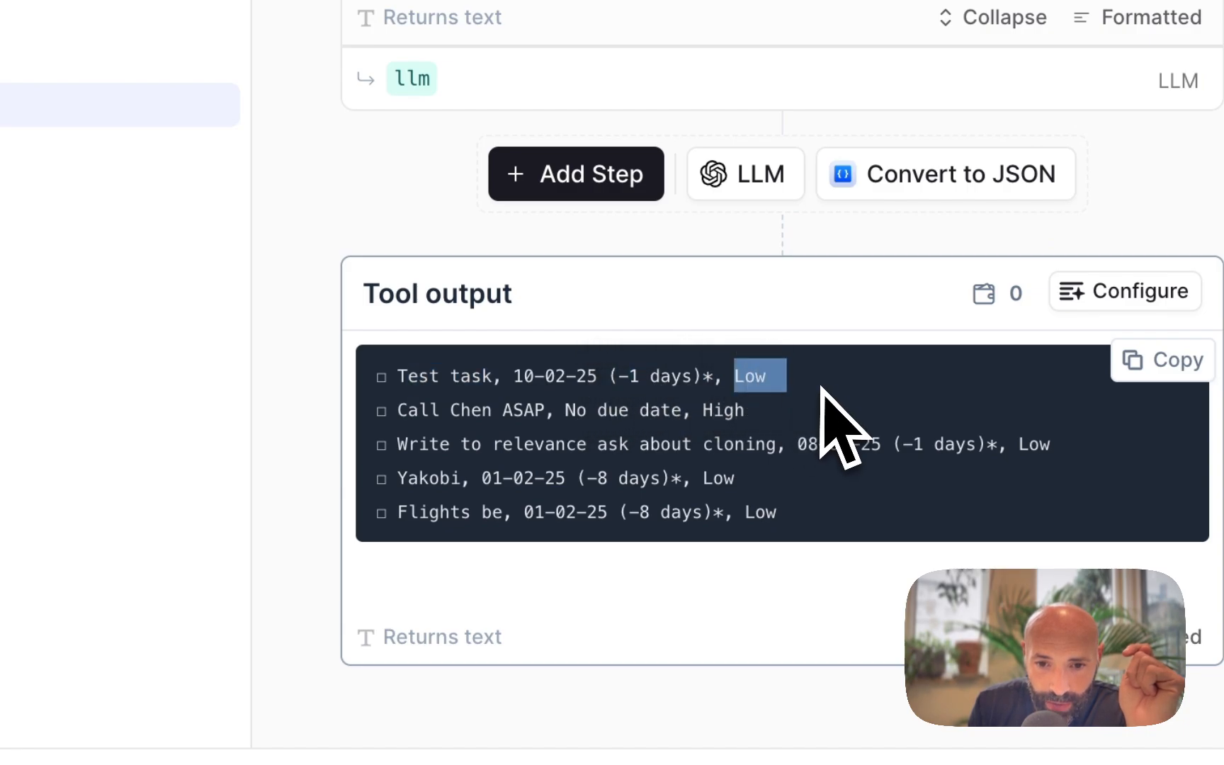
# Step: Examine the LLM prompt's task name and urgency rules, highlighting the "!" criterion for high urgency
pyautogui.scroll(15, 821, 389)
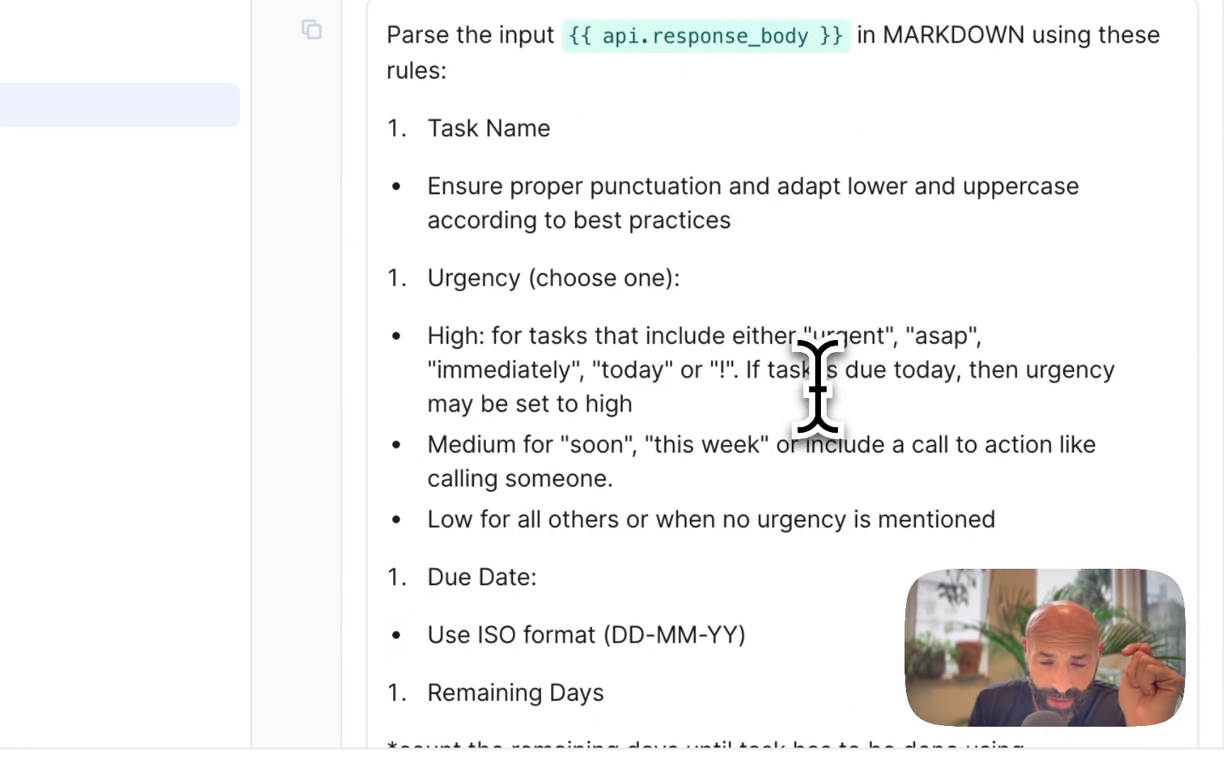
pyautogui.scroll(3, 818, 386)
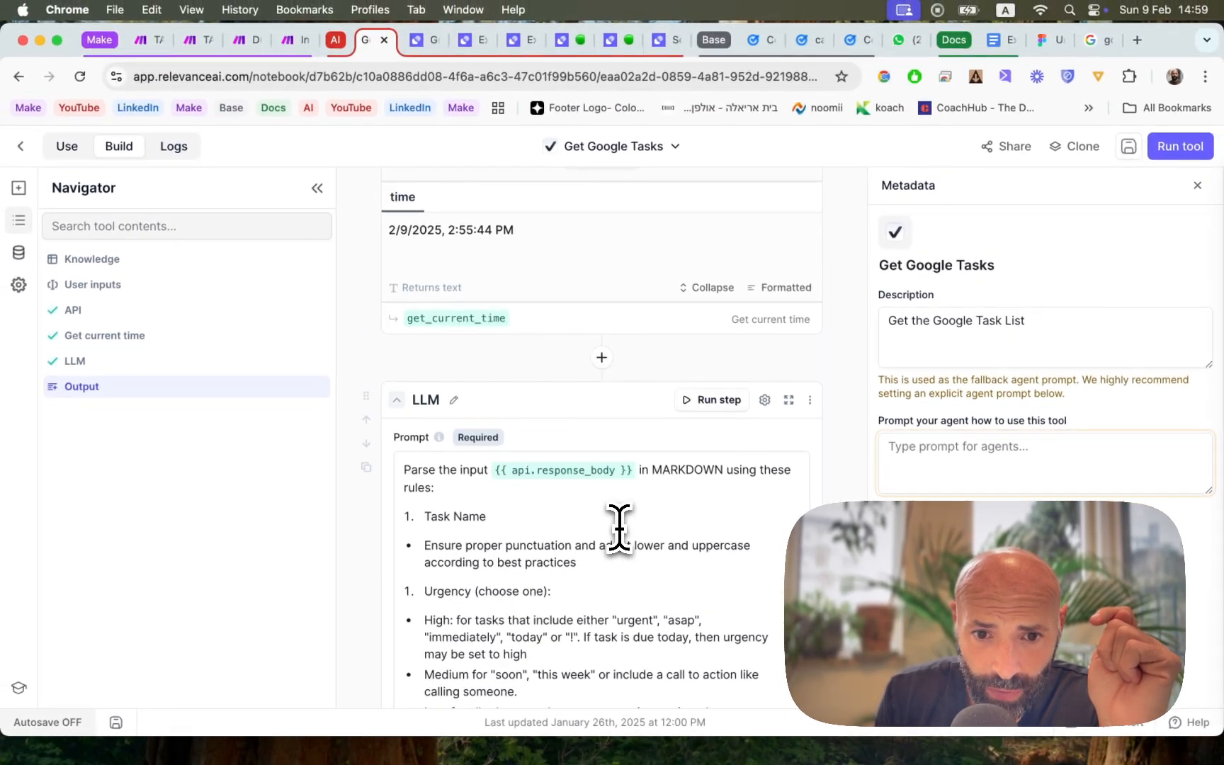
pyautogui.scroll(-5, 619, 528)
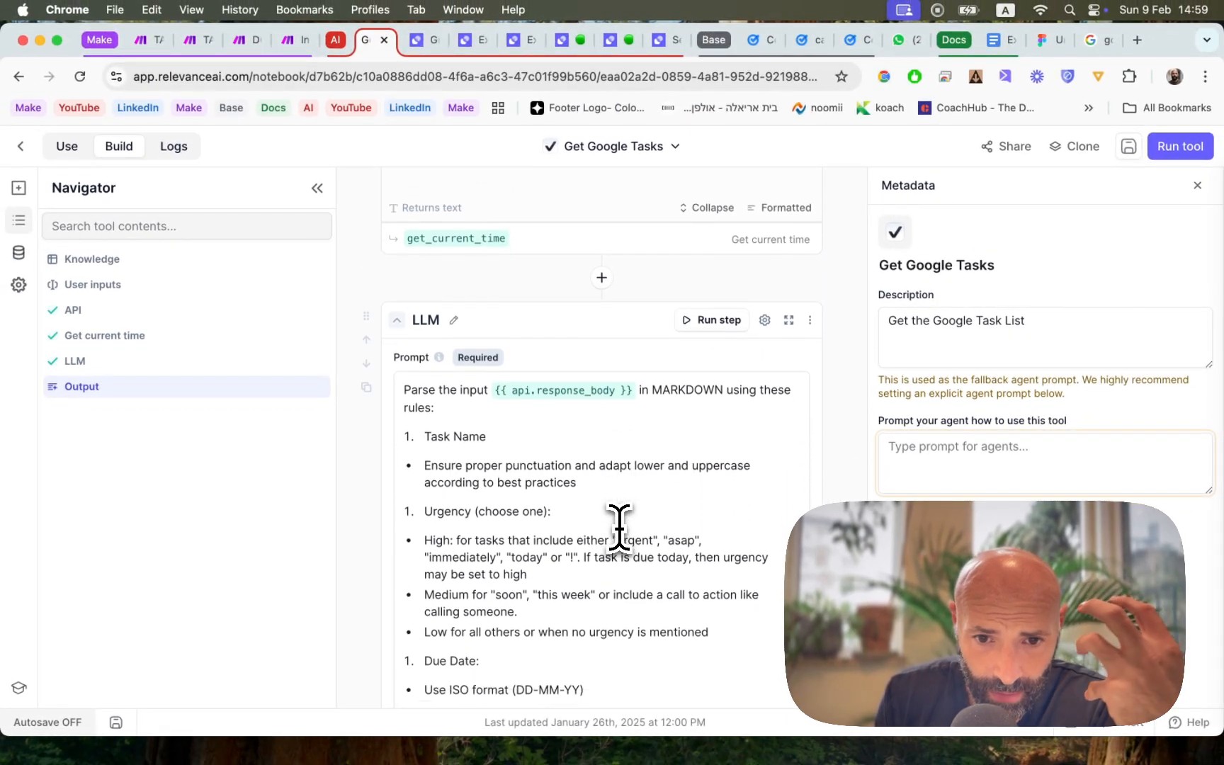
pyautogui.scroll(-1, 619, 528)
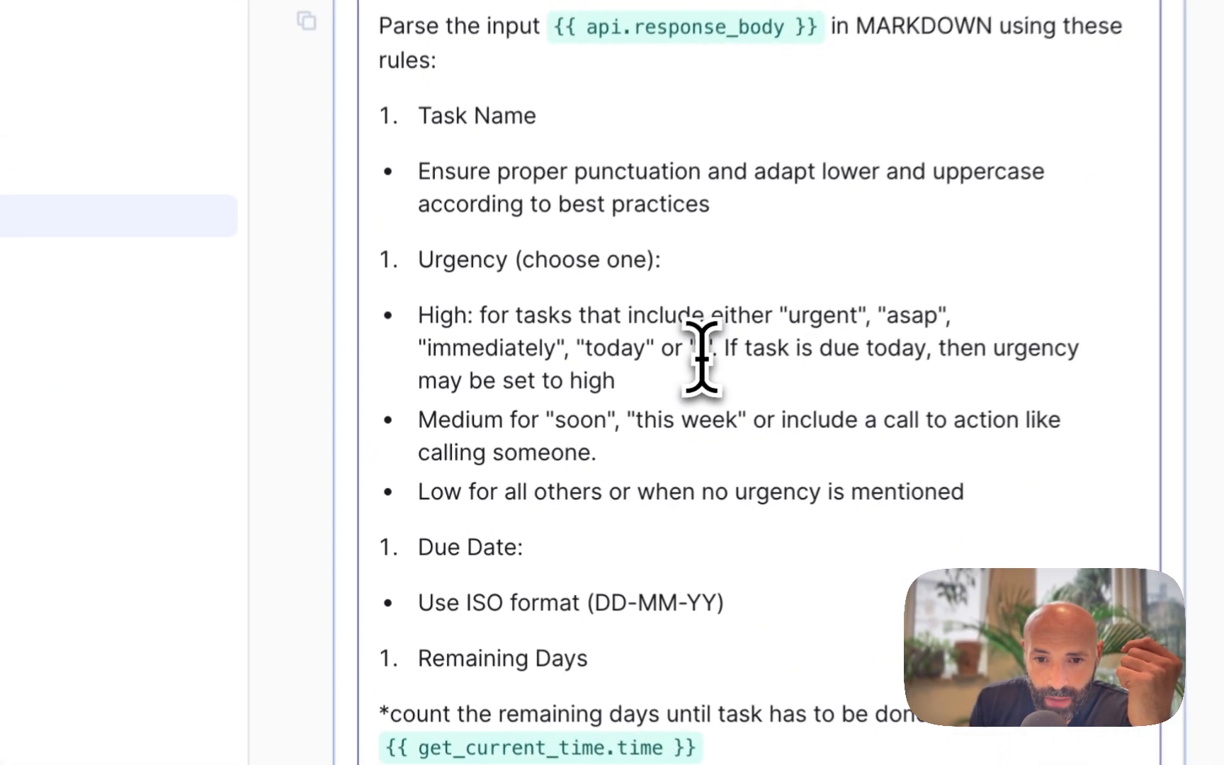
pyautogui.moveTo(573, 434); pyautogui.dragTo(566, 433)
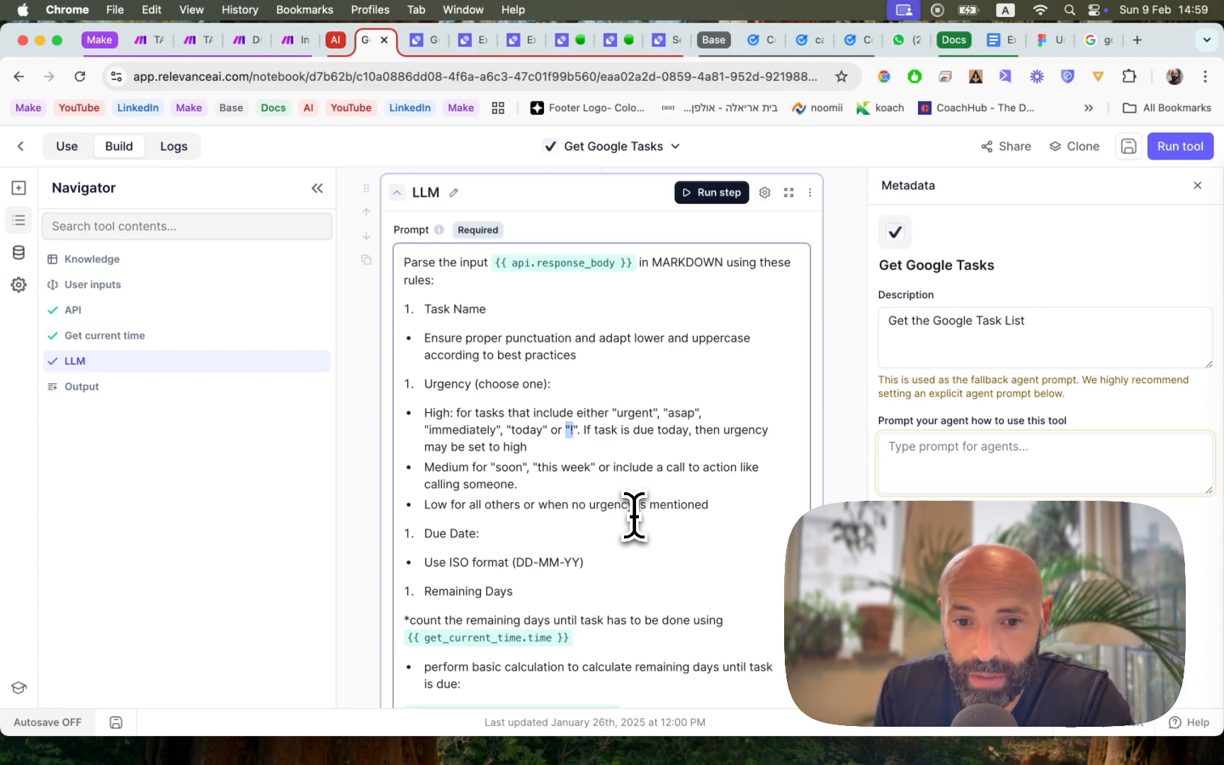
# Step: Examine the prompt's remaining days calculation against the Get current time step and the remaining days in the LLM answer
pyautogui.scroll(-1, 635, 515)
pyautogui.scroll(-5, 634, 515)
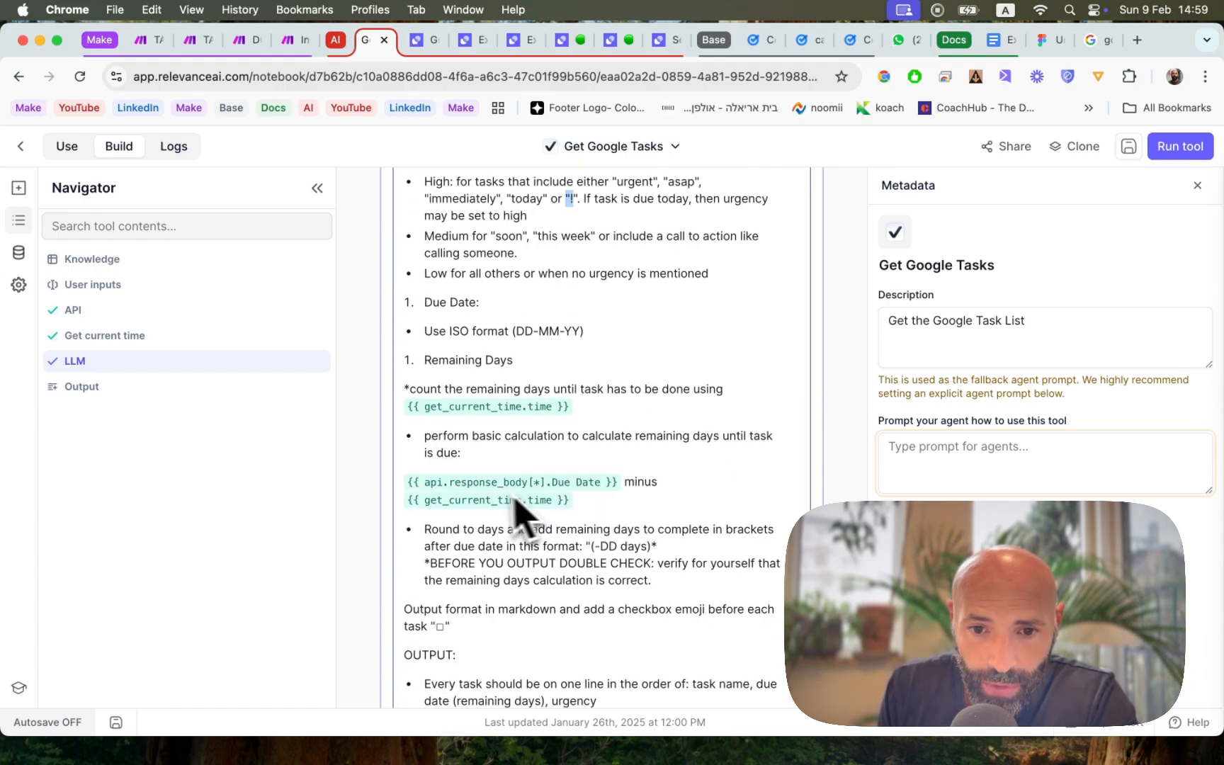
pyautogui.scroll(10, 489, 515)
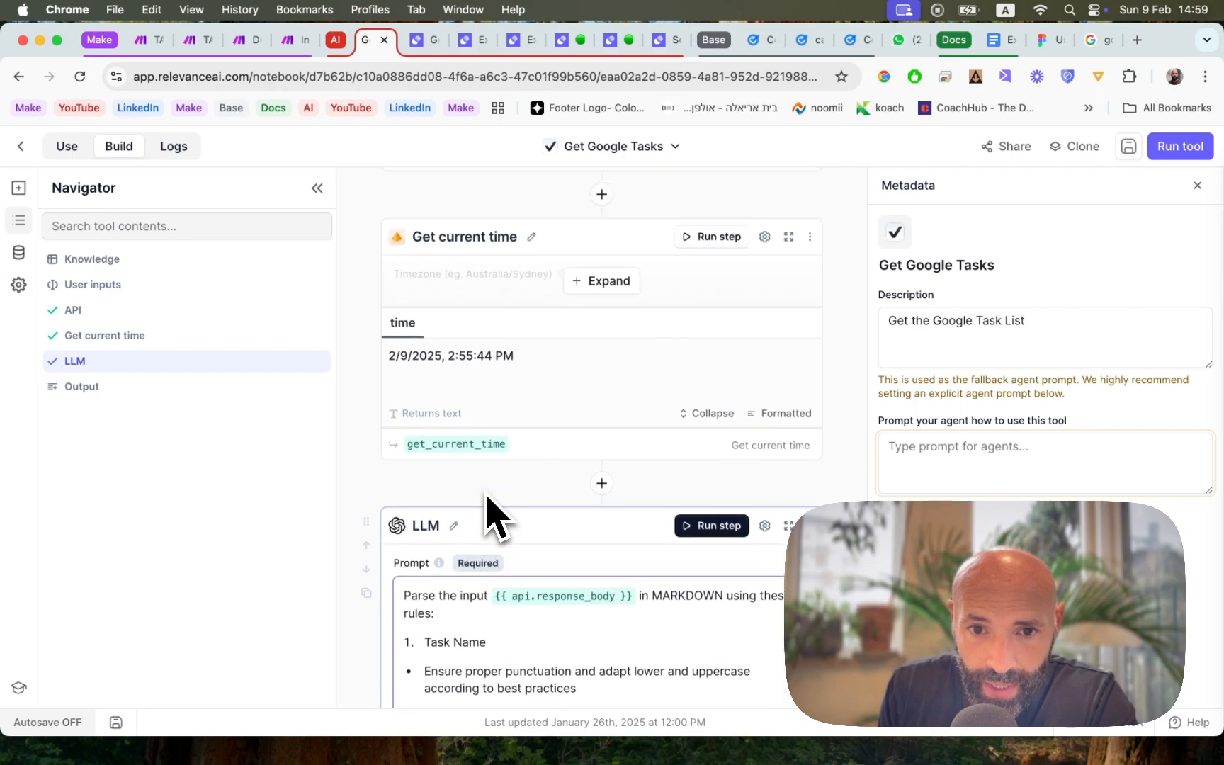
pyautogui.scroll(-5, 490, 515)
pyautogui.scroll(-8, 488, 515)
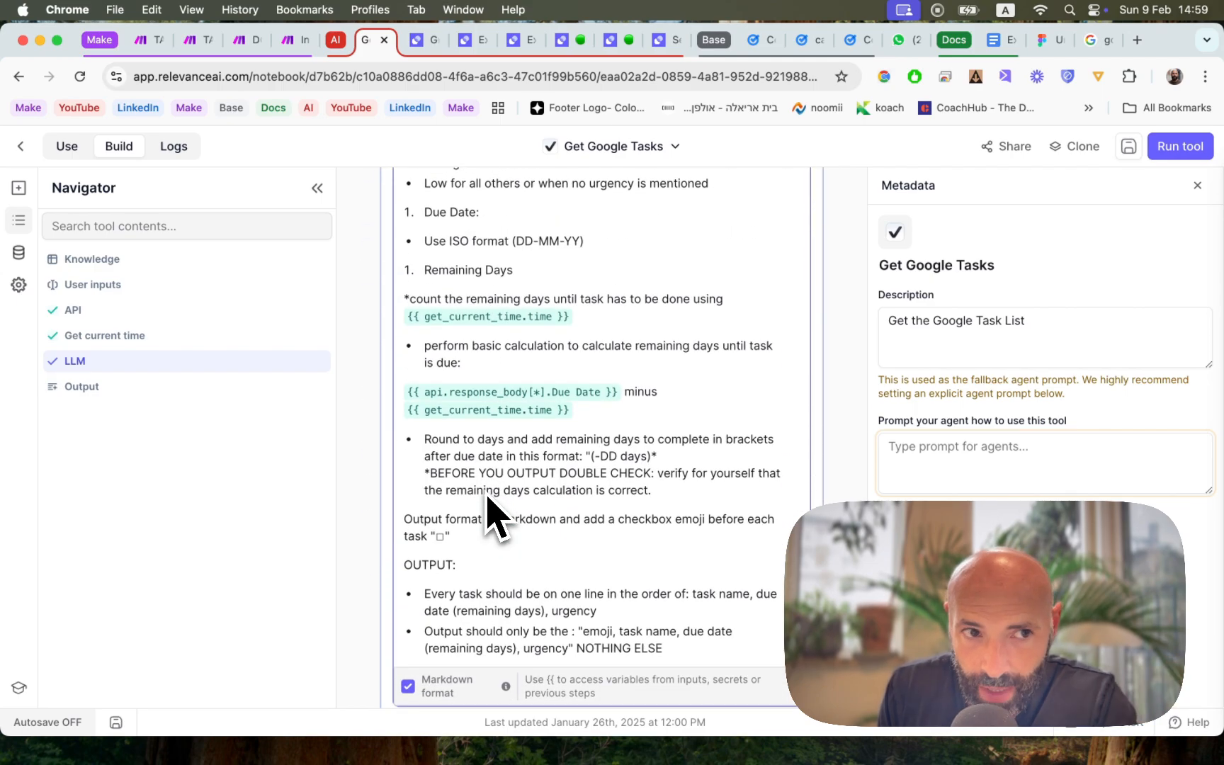
pyautogui.scroll(-9, 487, 515)
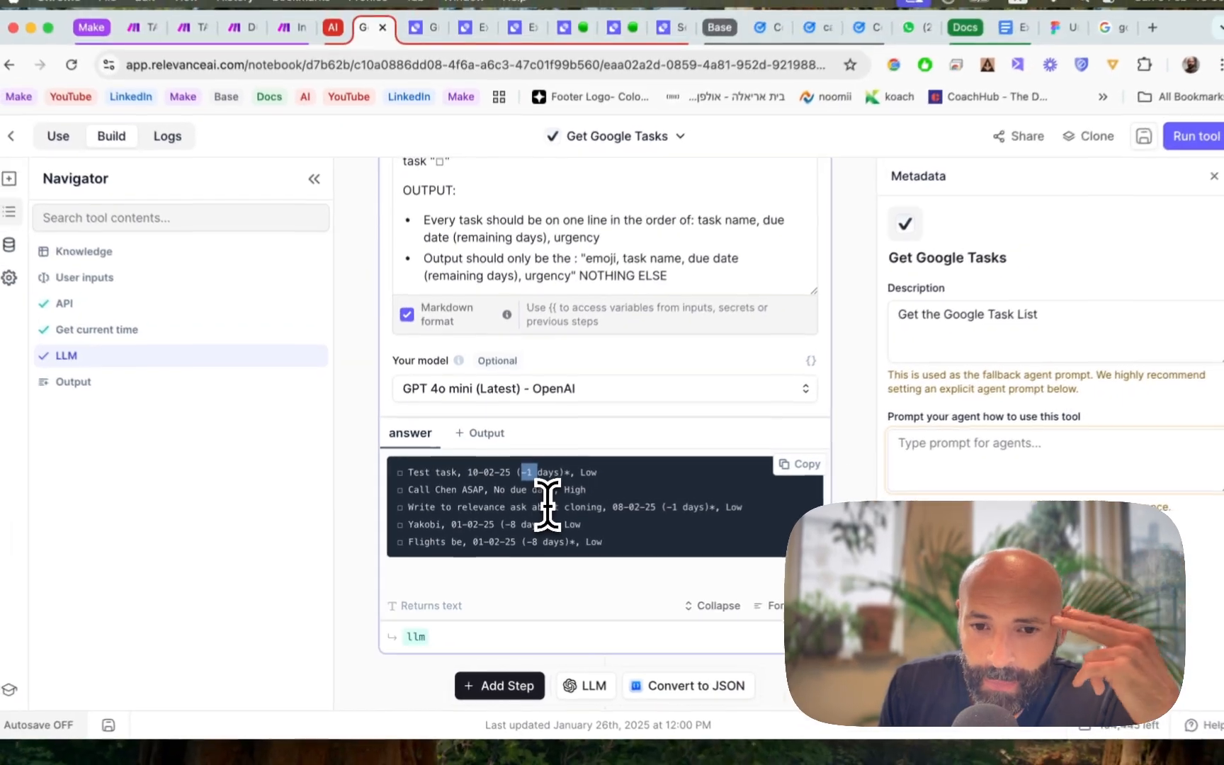
# Step: Review the prompt's markdown, checkbox emoji and one-line output rules together with the selected LLM model
pyautogui.scroll(5, 545, 506)
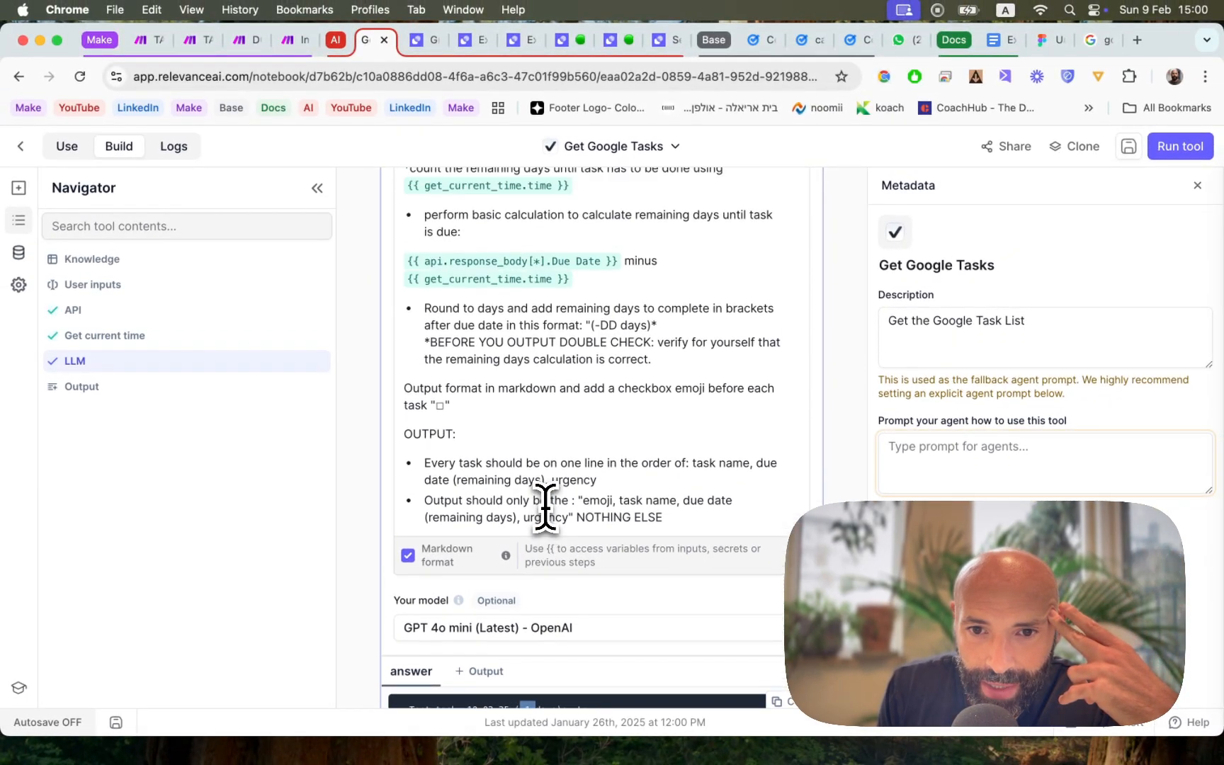
pyautogui.scroll(1, 545, 506)
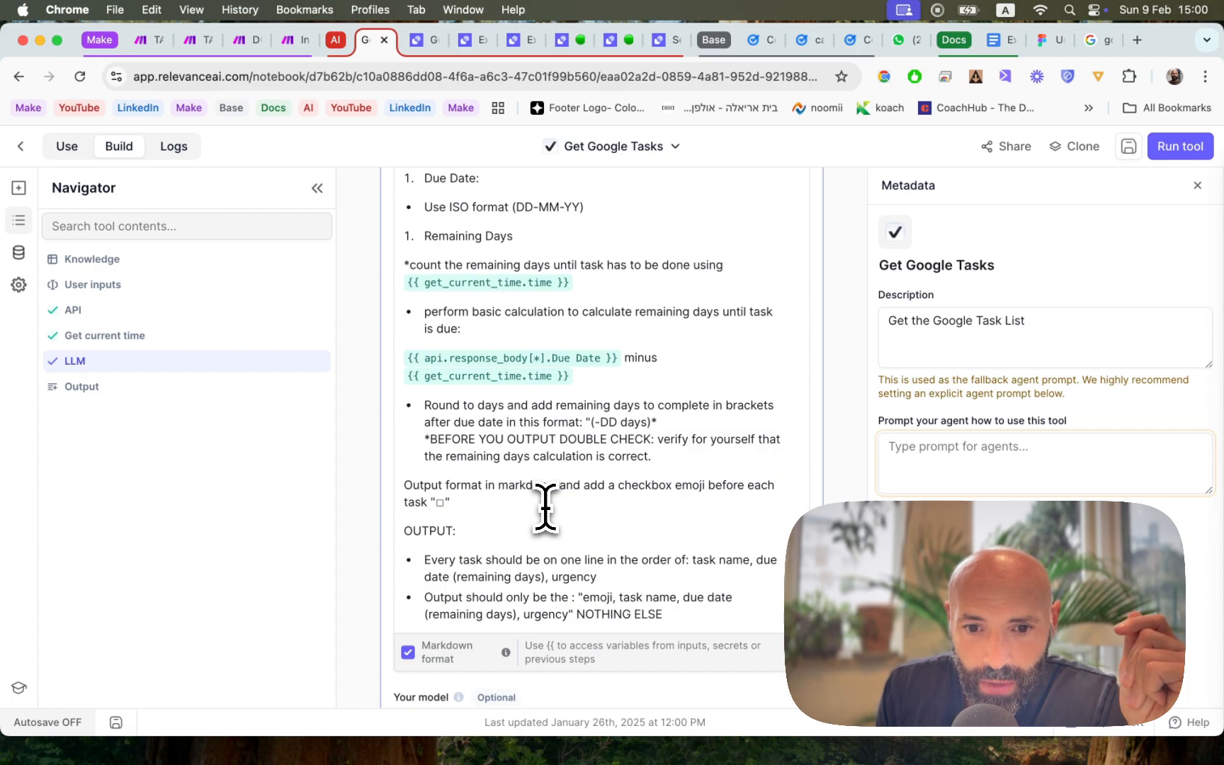
pyautogui.scroll(-4, 545, 506)
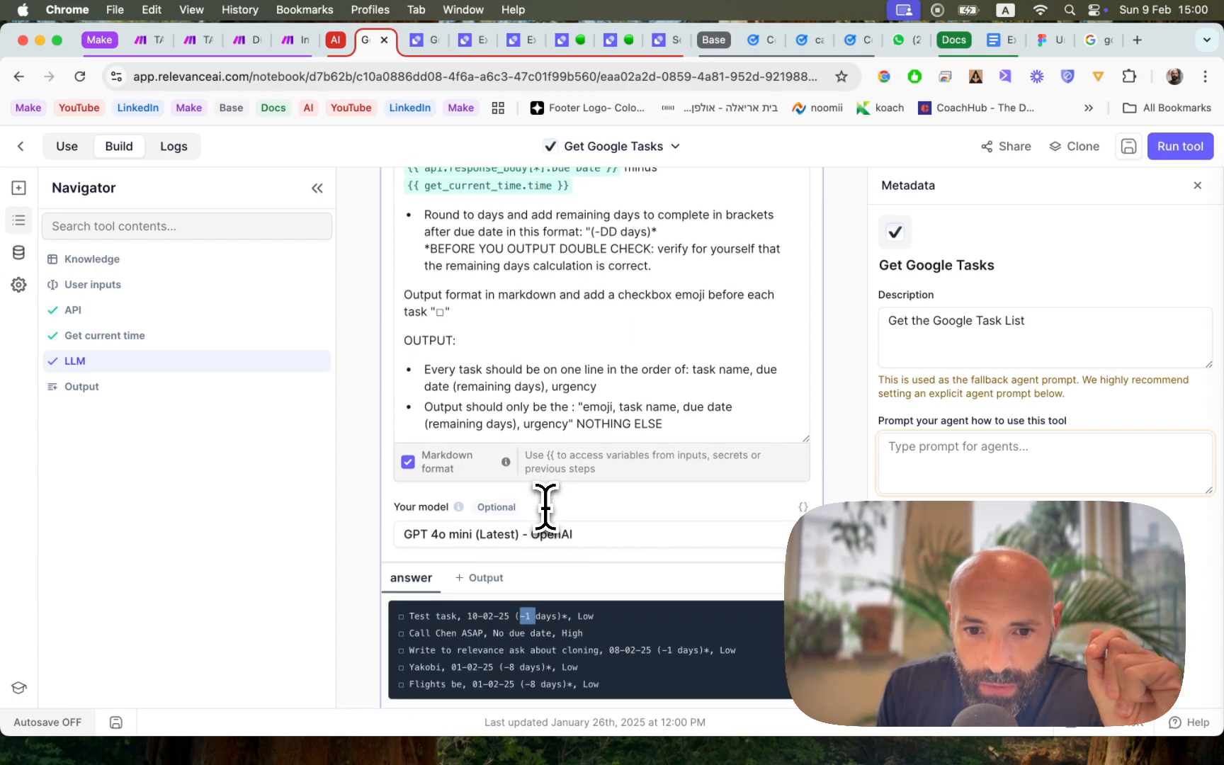
# Step: Review the tool's flow from the API webhook request to the LLM answer, and switch to the agent diagram board in Figma
pyautogui.scroll(15, 545, 505)
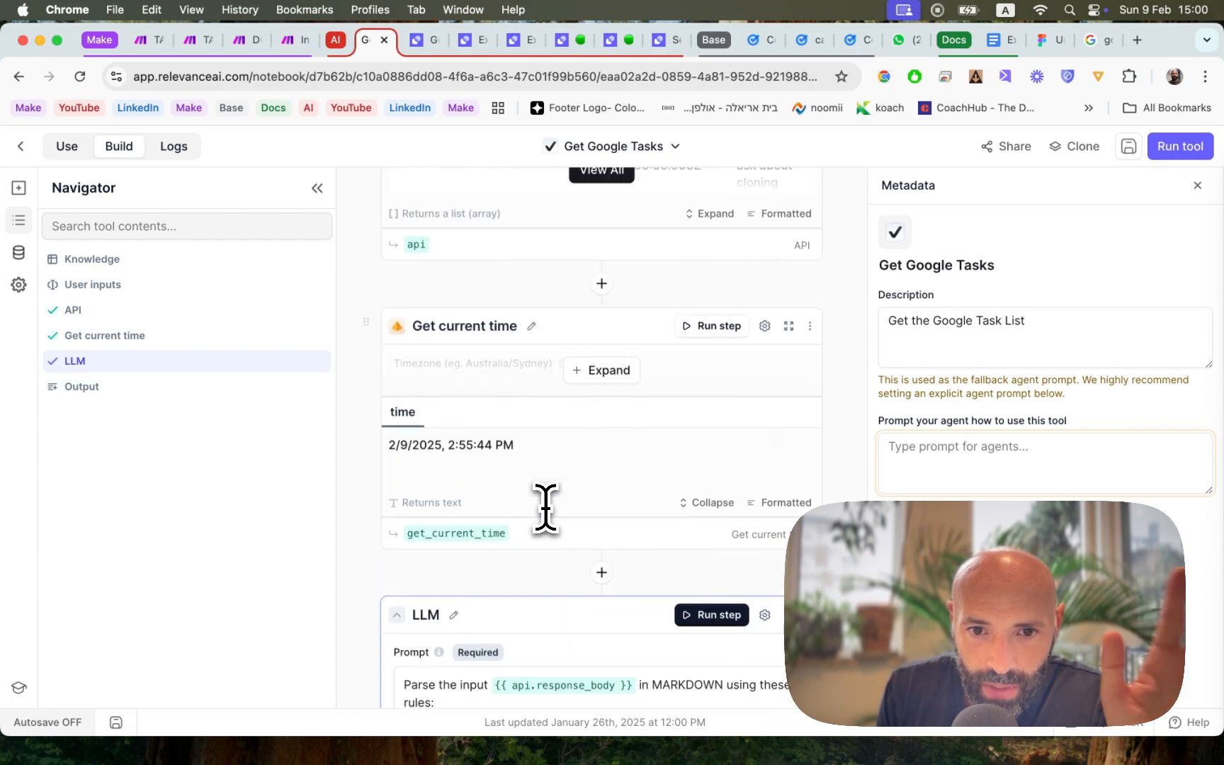
pyautogui.scroll(10, 545, 506)
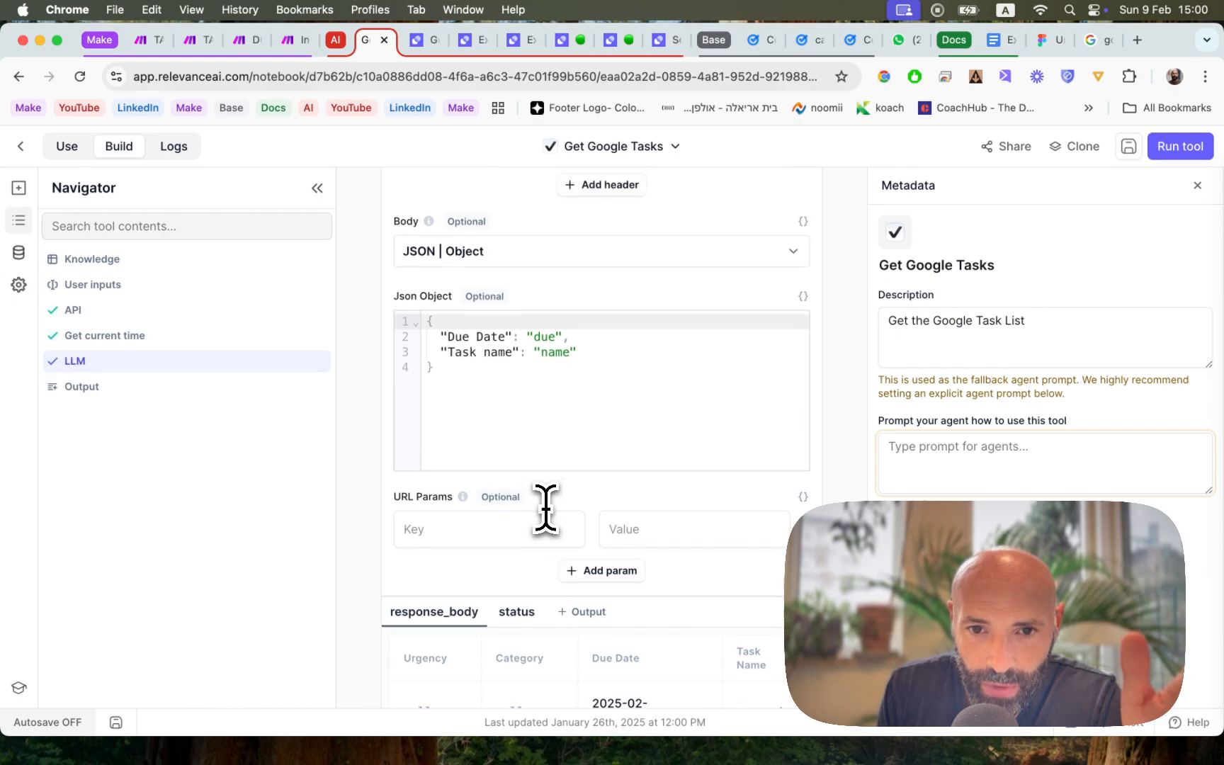
pyautogui.scroll(3, 545, 506)
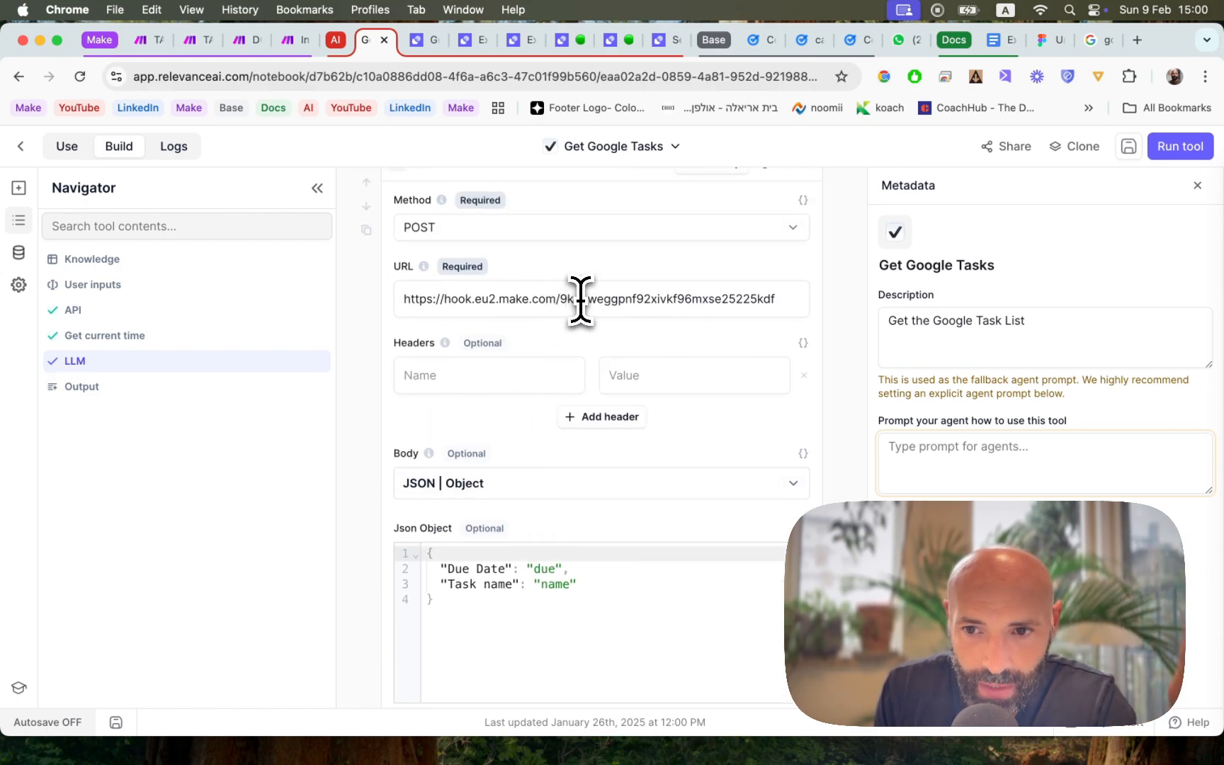
pyautogui.scroll(-20, 580, 299)
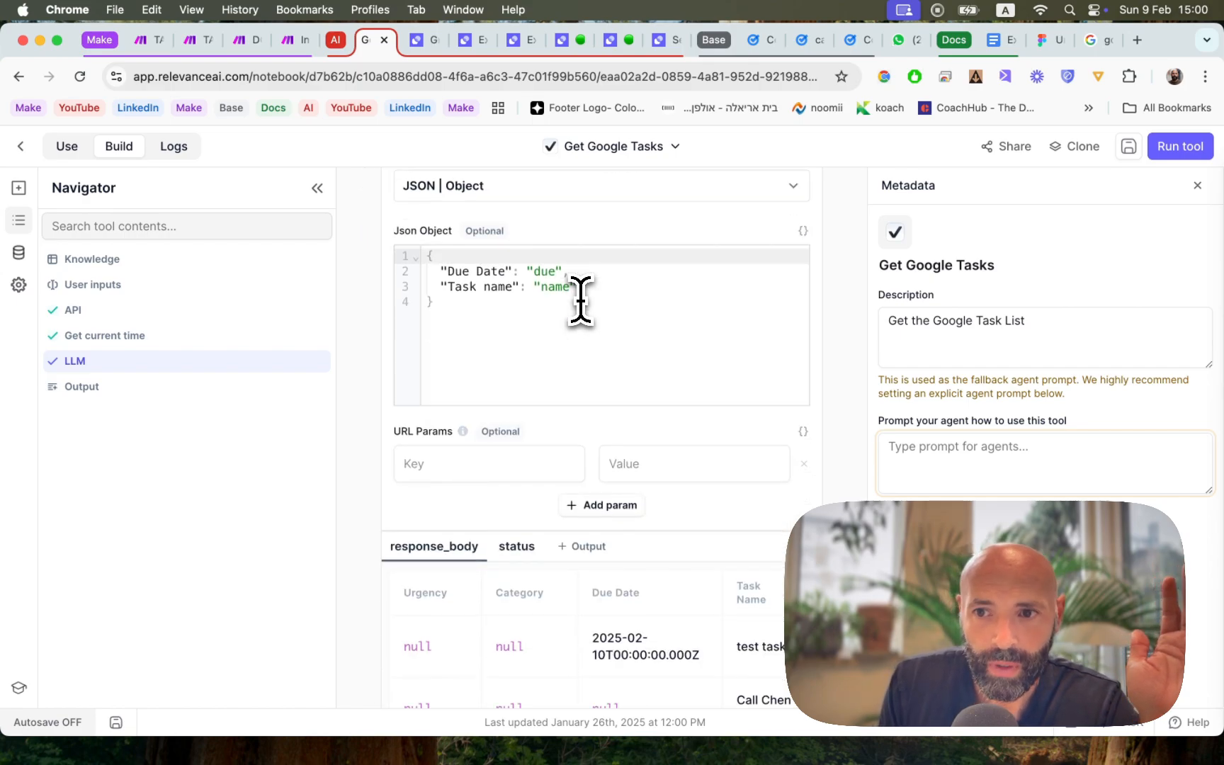
pyautogui.scroll(-3, 580, 298)
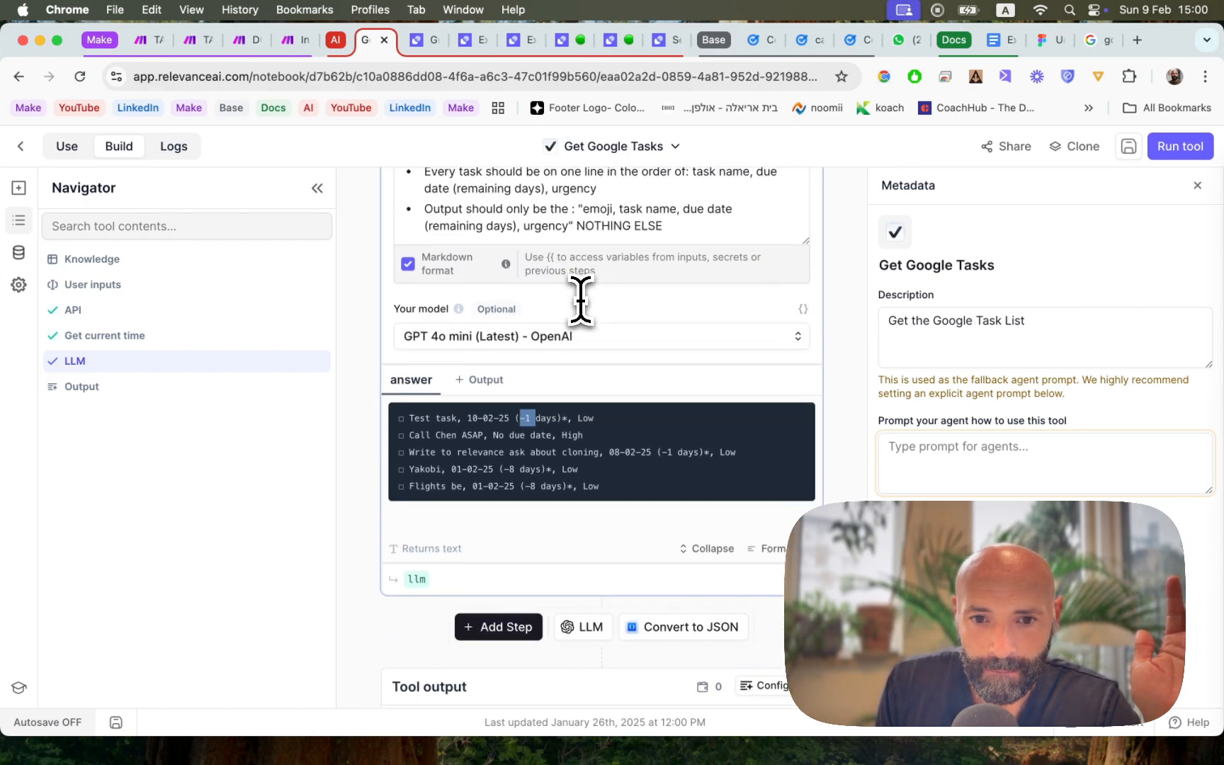
pyautogui.scroll(20, 580, 299)
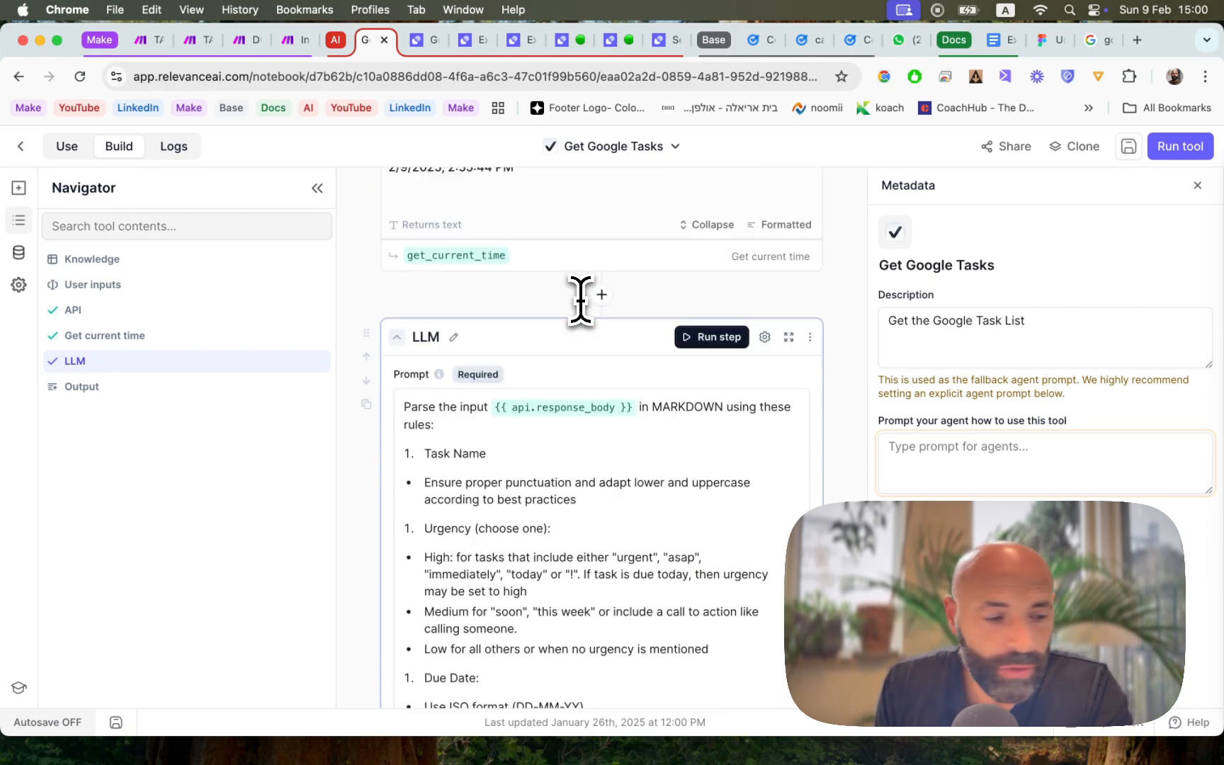
pyautogui.scroll(3, 580, 298)
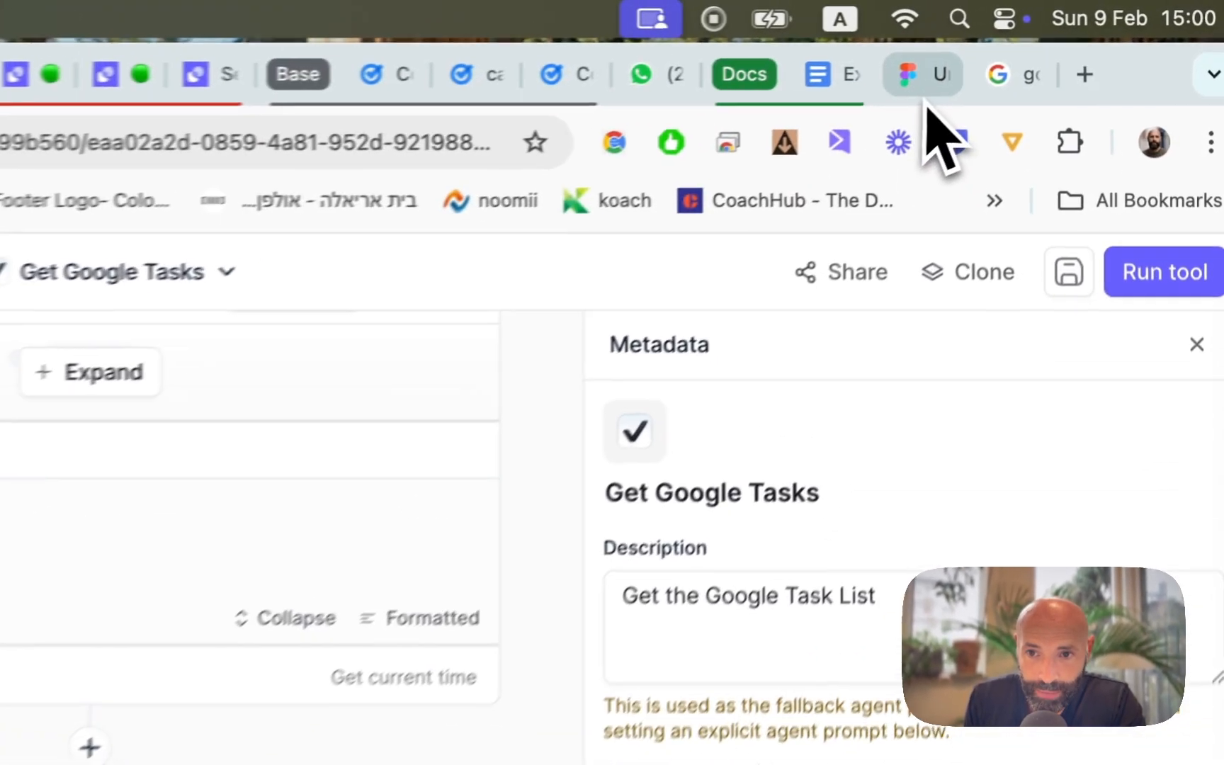
pyautogui.click(1054, 42)
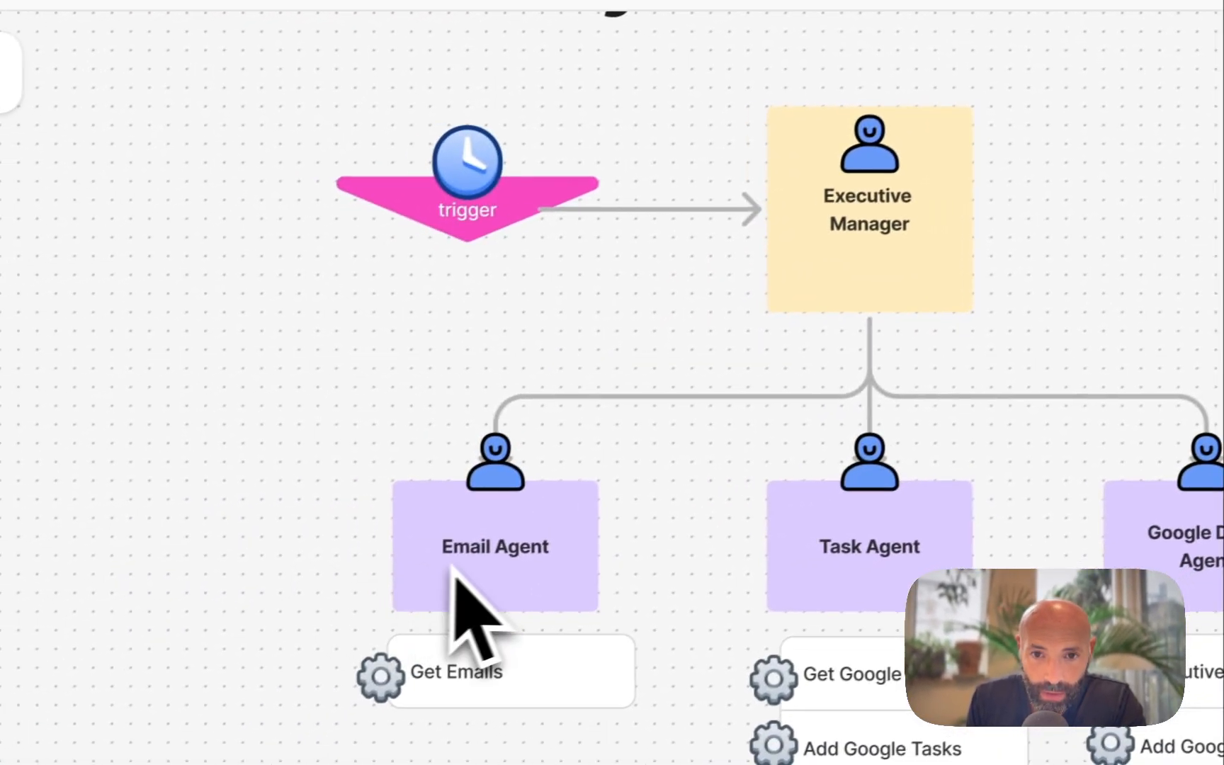
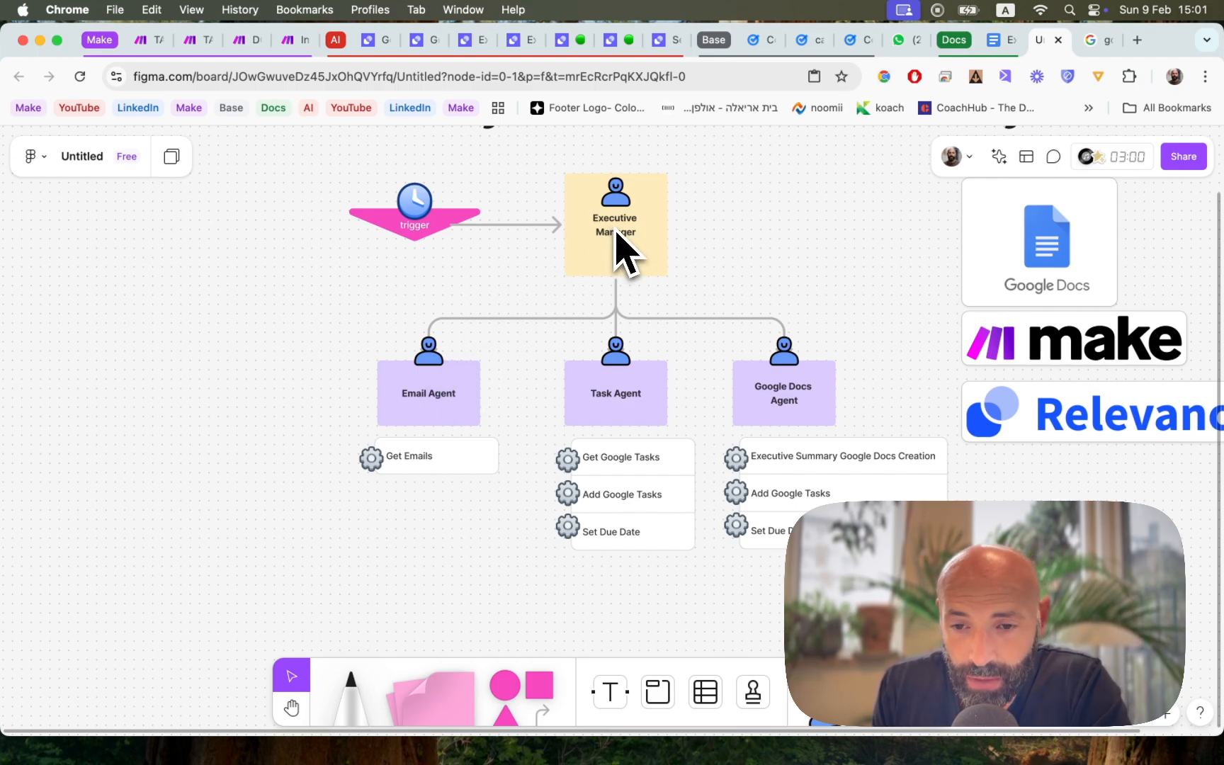
# Step: Switch to the Executive Summary 2025-02-09 document in Google Docs and open the Docs home page in a separate tab
pyautogui.hscroll(1, 768, 397)
pyautogui.hscroll(6, 772, 401)
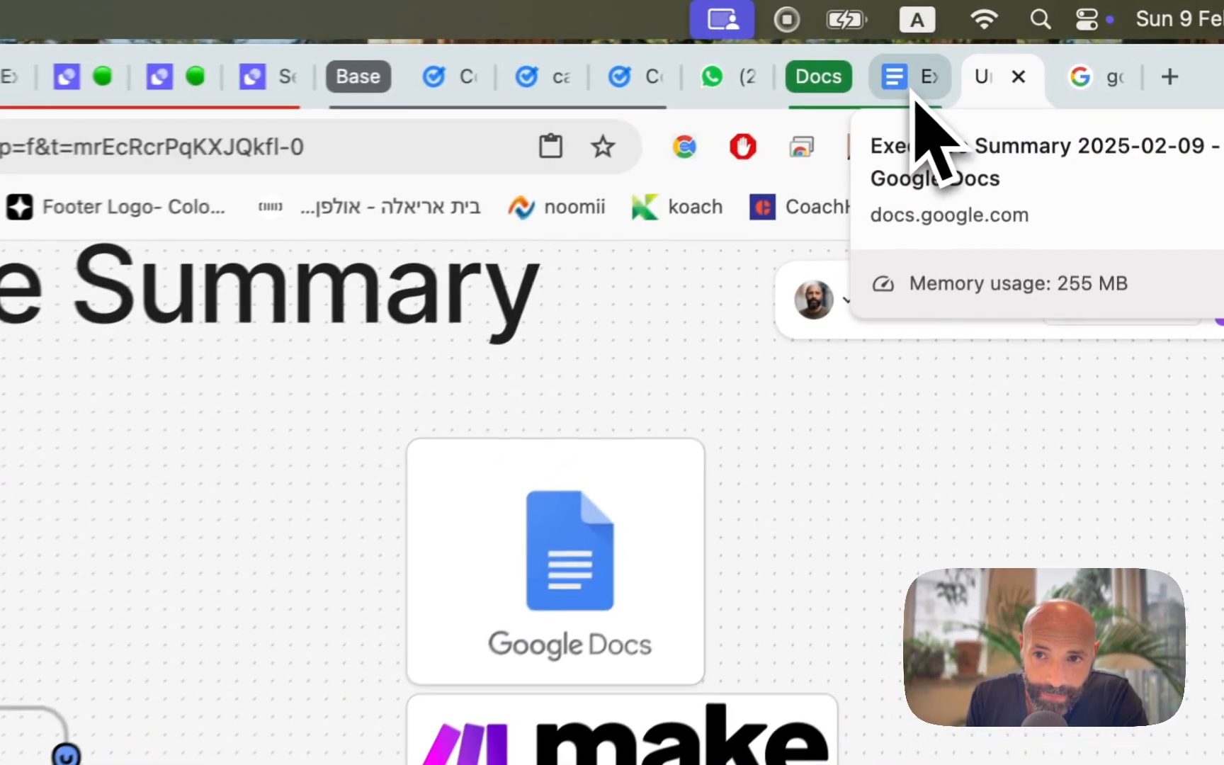
pyautogui.click(1004, 44)
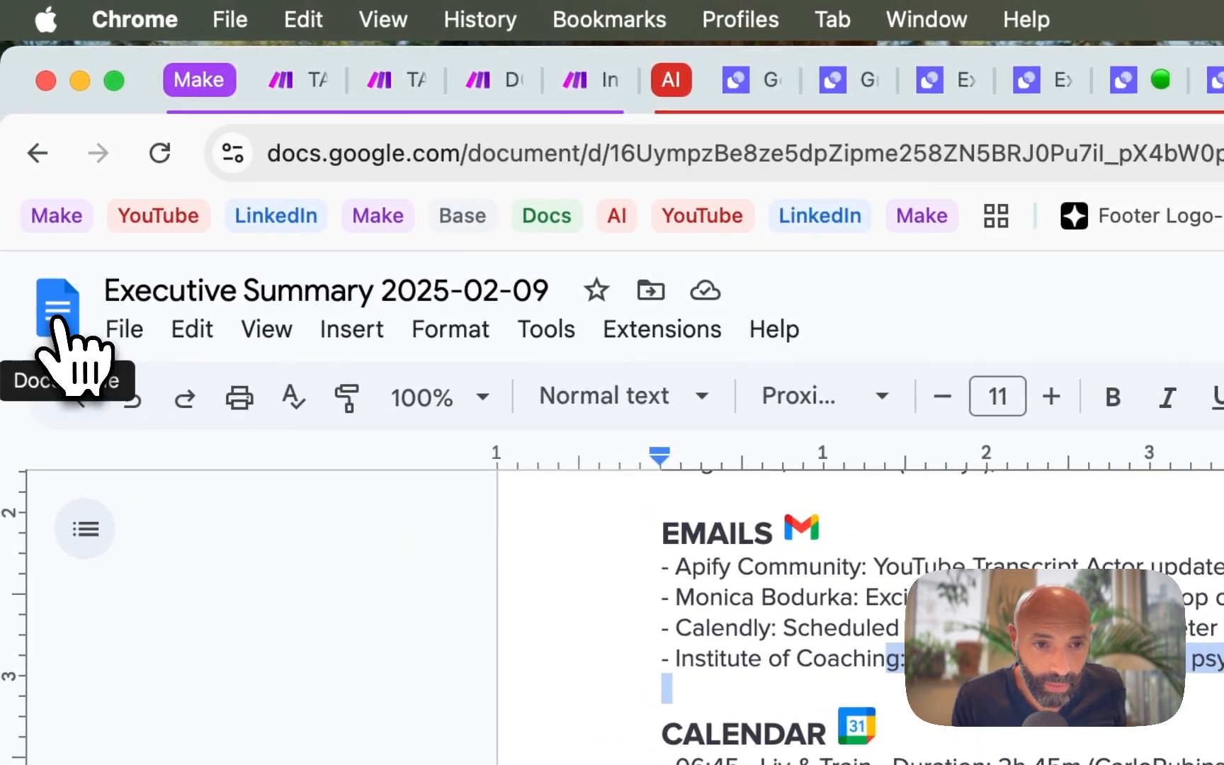
pyautogui.click(55, 323)
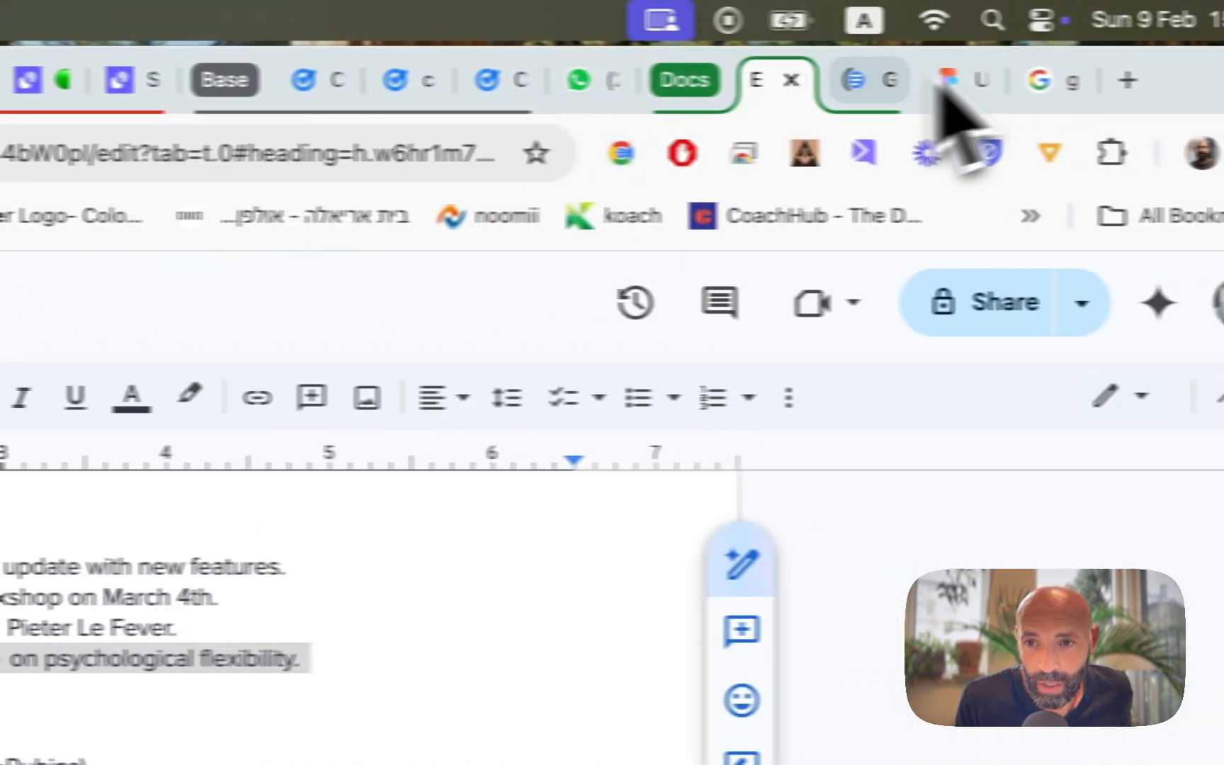
pyautogui.click(786, 98)
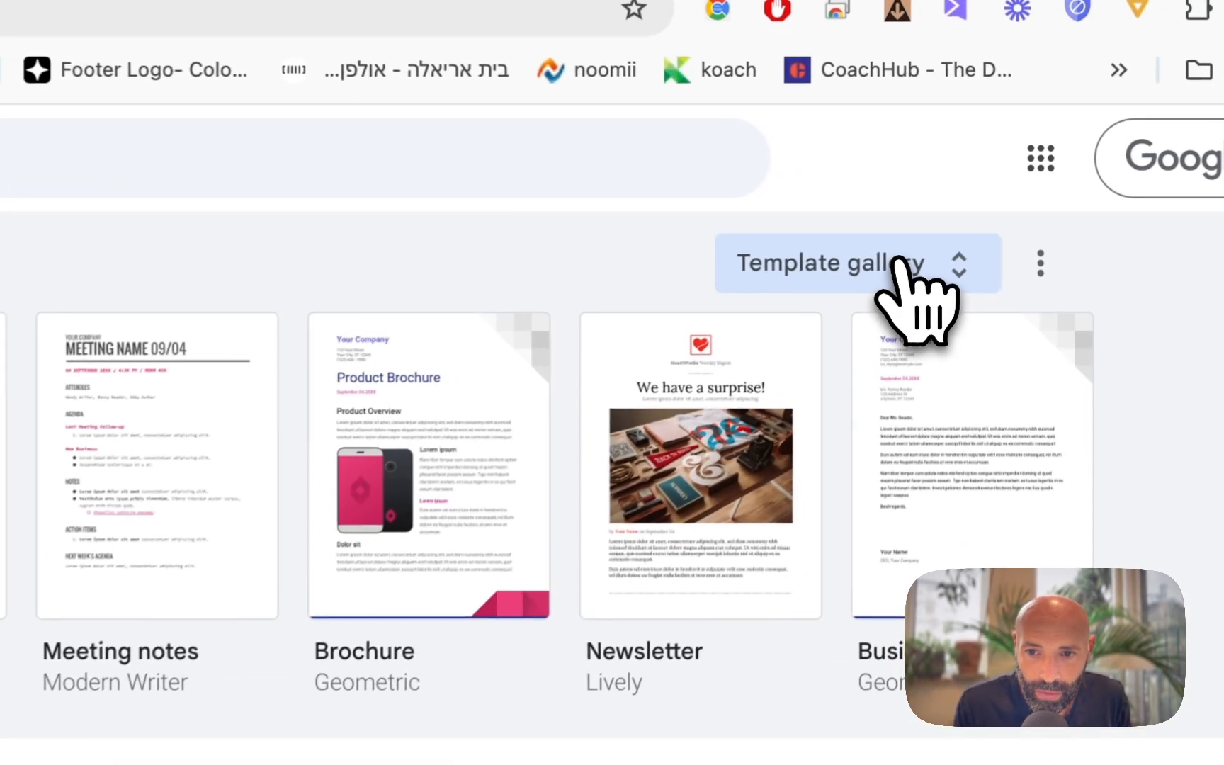
# Step: Browse the full template gallery and create a document from the Spearmint Project proposal template
pyautogui.click(948, 209)
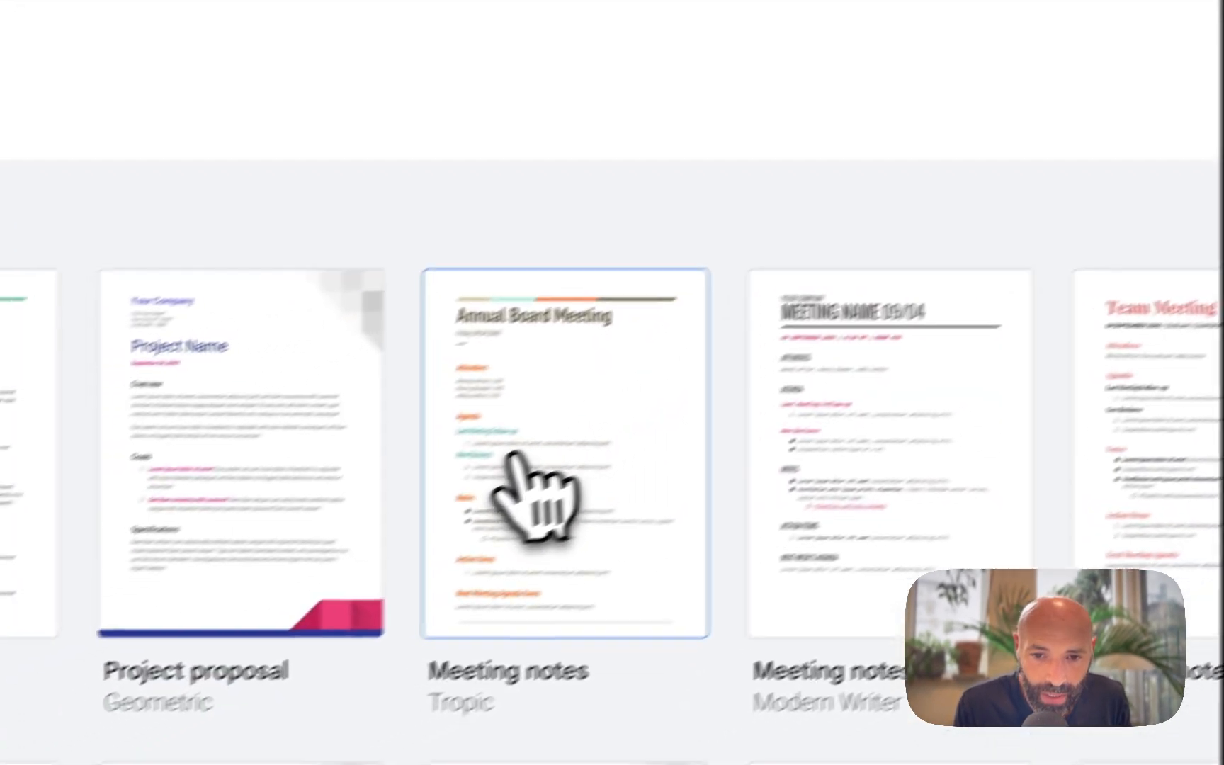
pyautogui.scroll(-5, 519, 492)
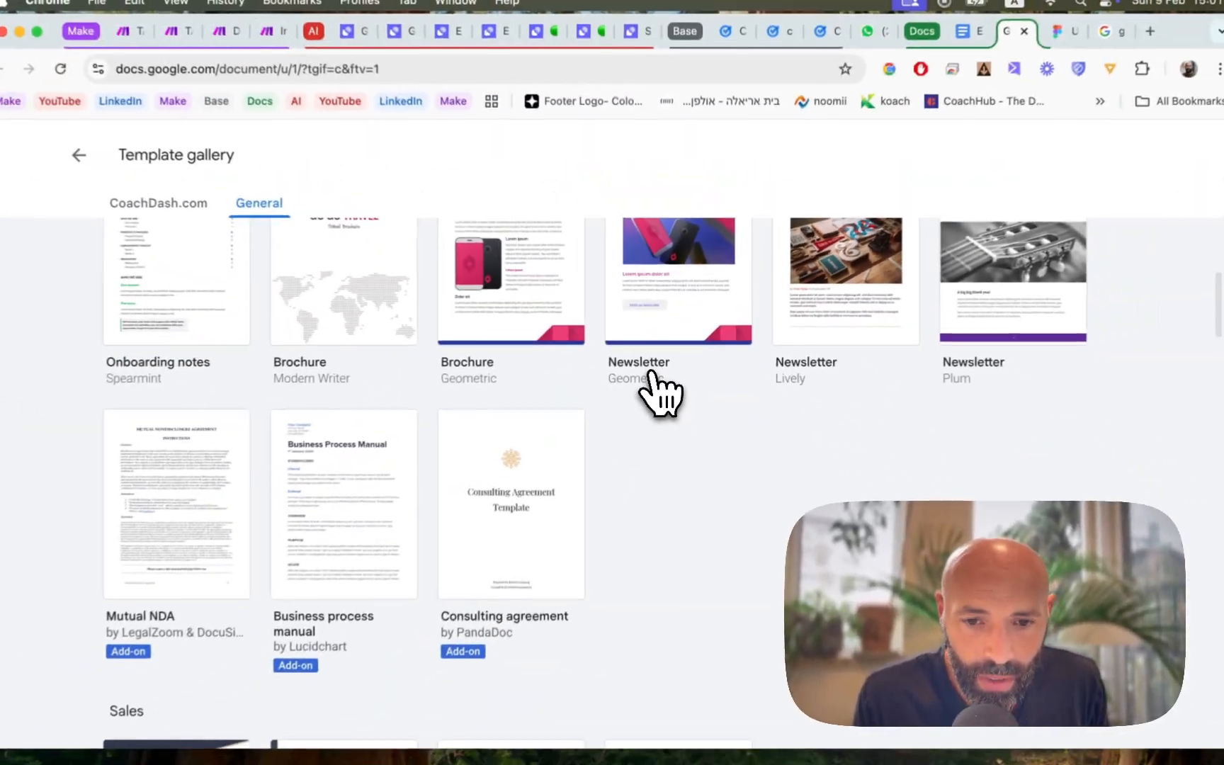
pyautogui.scroll(2, 636, 386)
pyautogui.scroll(1, 662, 391)
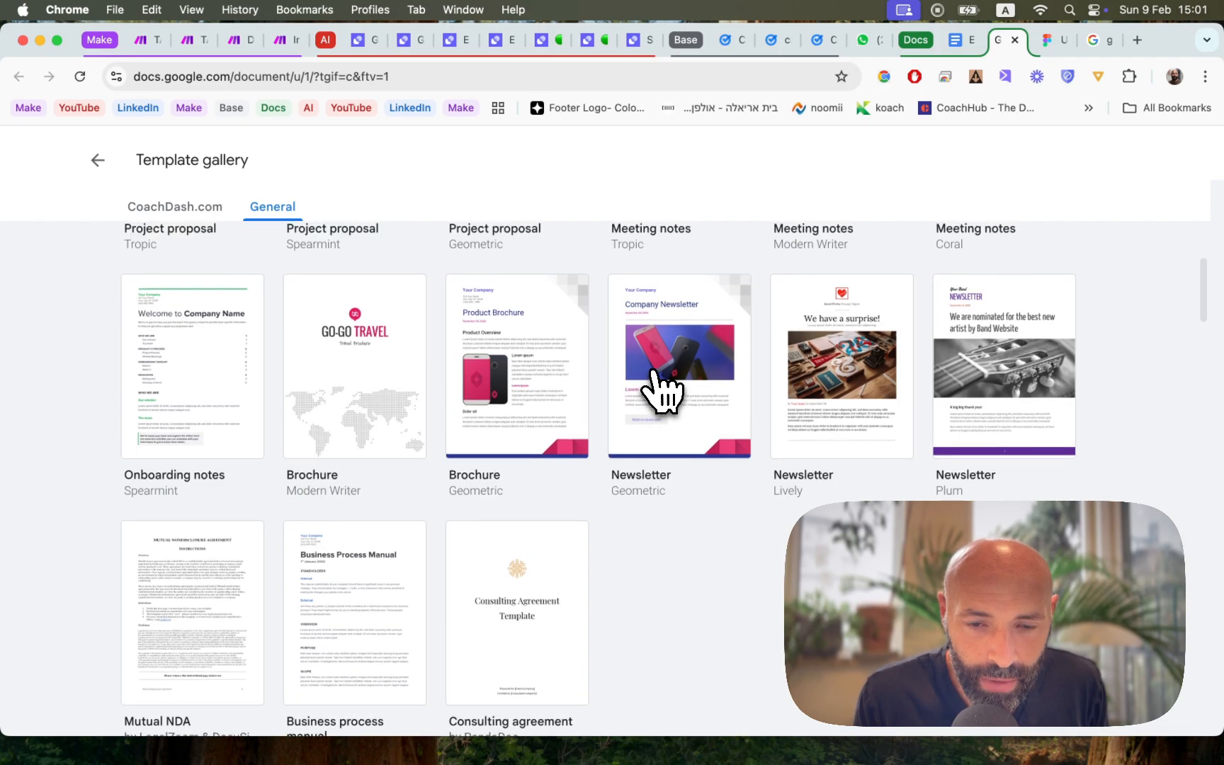
pyautogui.scroll(4, 655, 386)
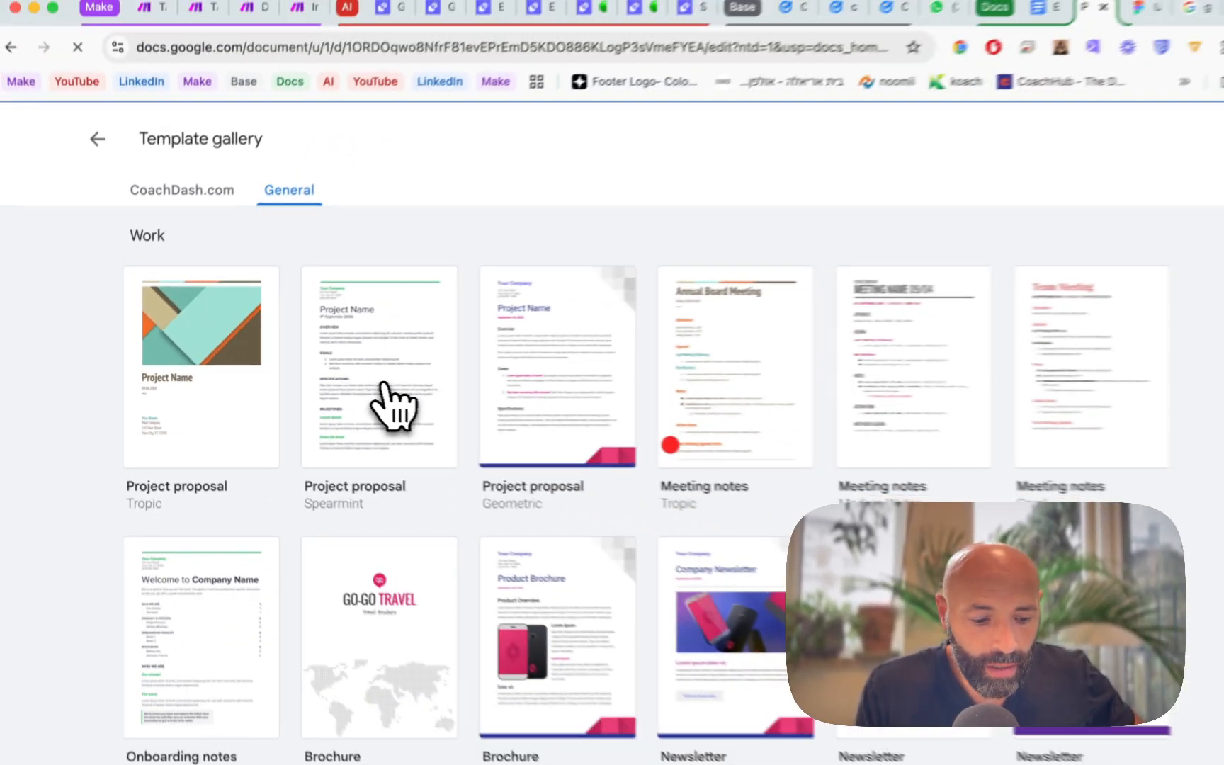
pyautogui.click(610, 408)
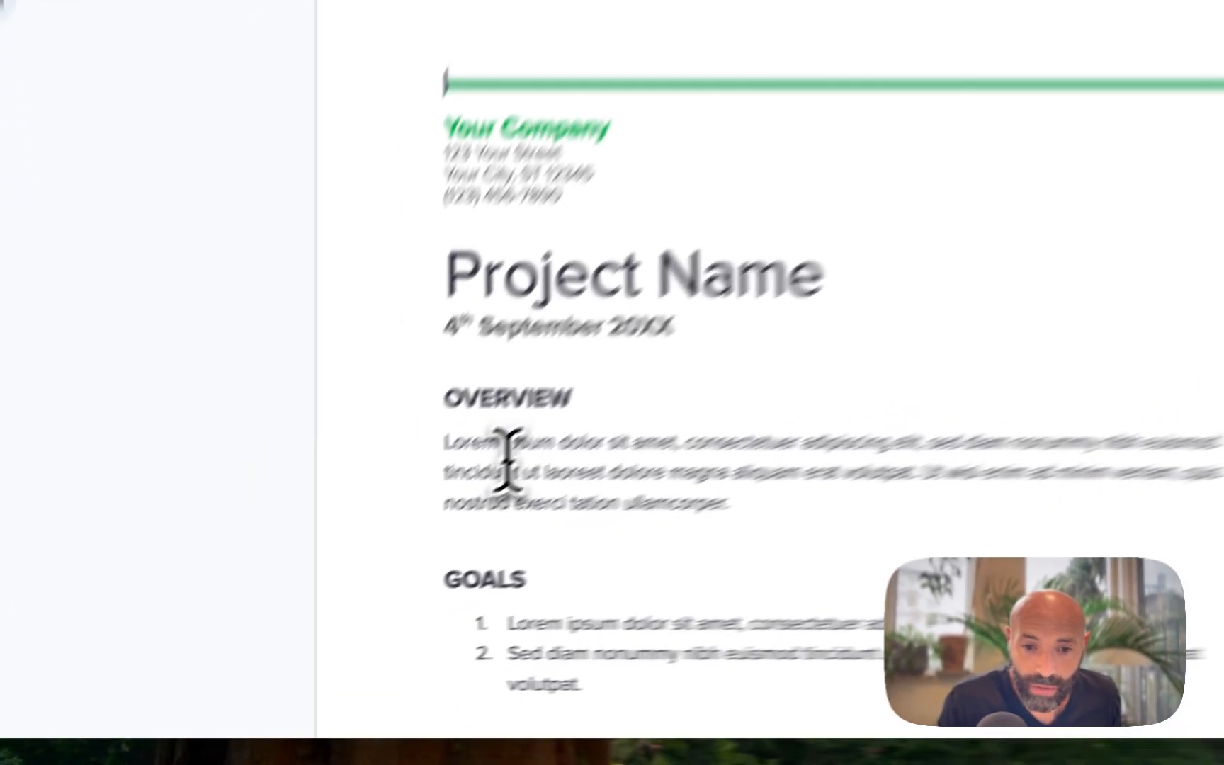
# Step: Replace the overview paragraph with the placeholder {{tasks}} and rename its OVERVIEW heading as TASKS
pyautogui.tripleClick(371, 557)
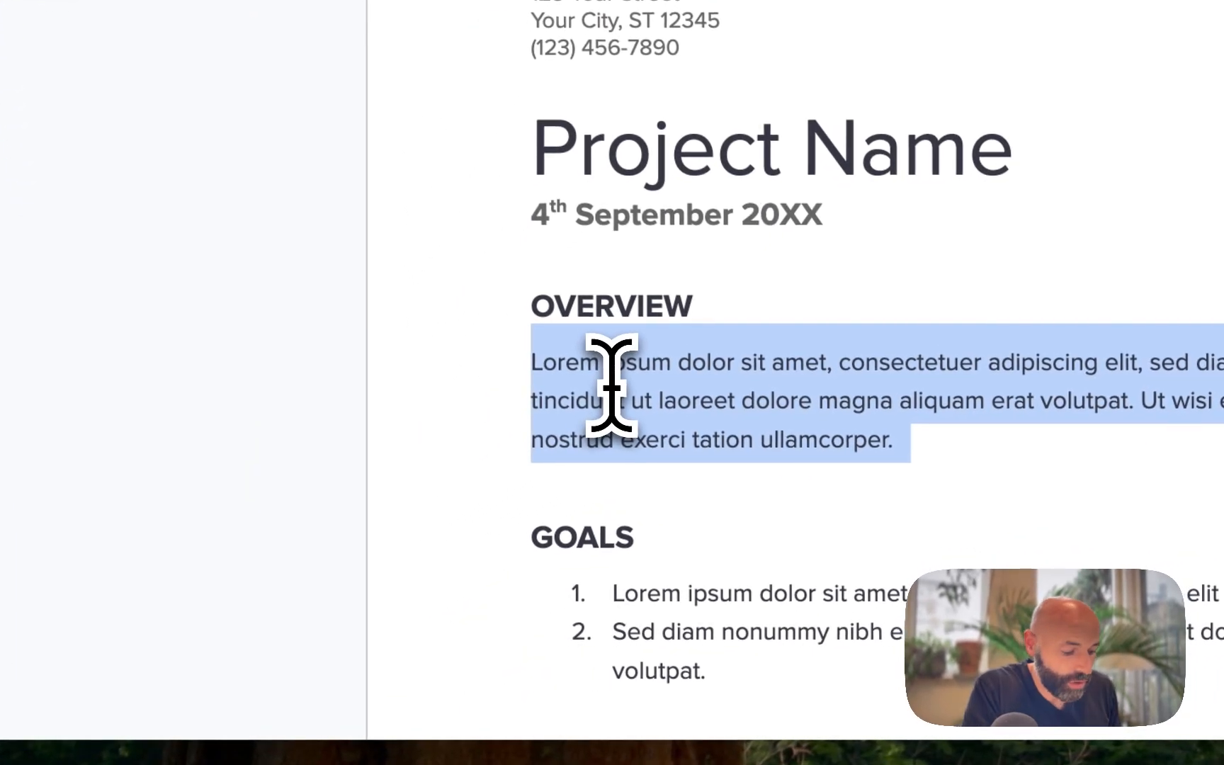
pyautogui.write('{{tasks')
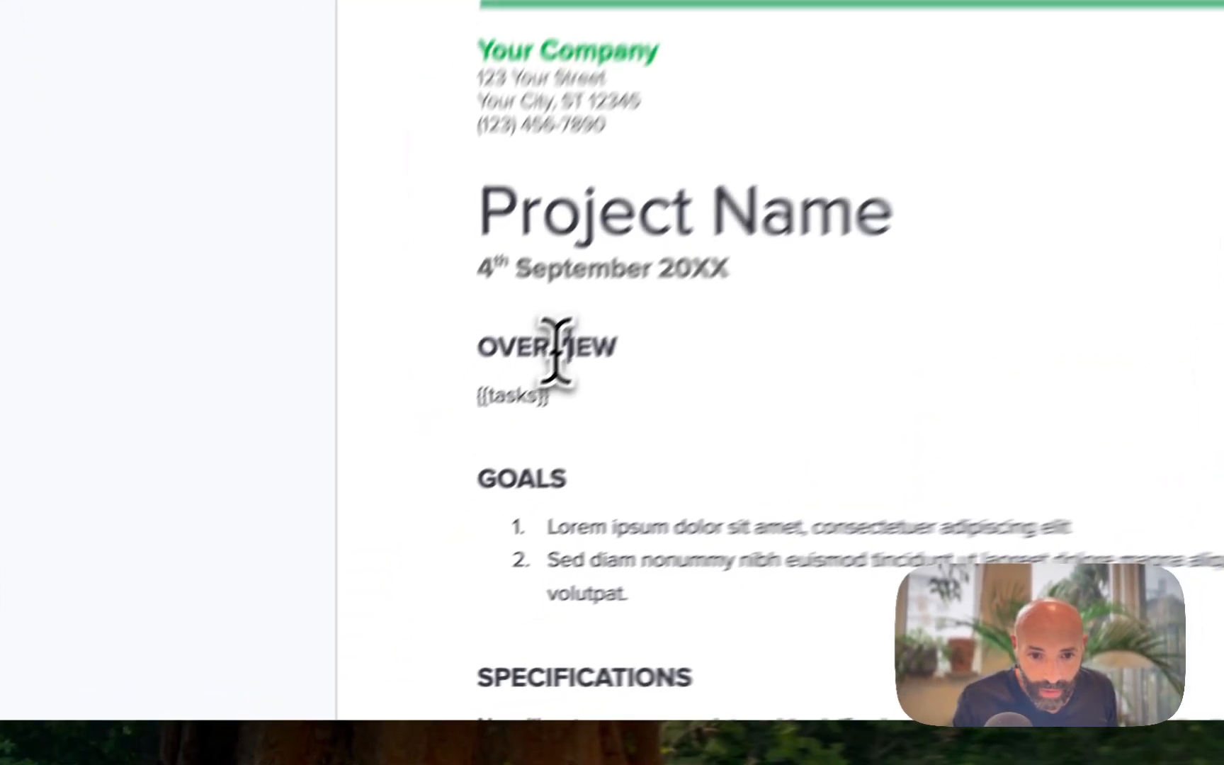
pyautogui.doubleClick(379, 514)
pyautogui.write('TASKS')
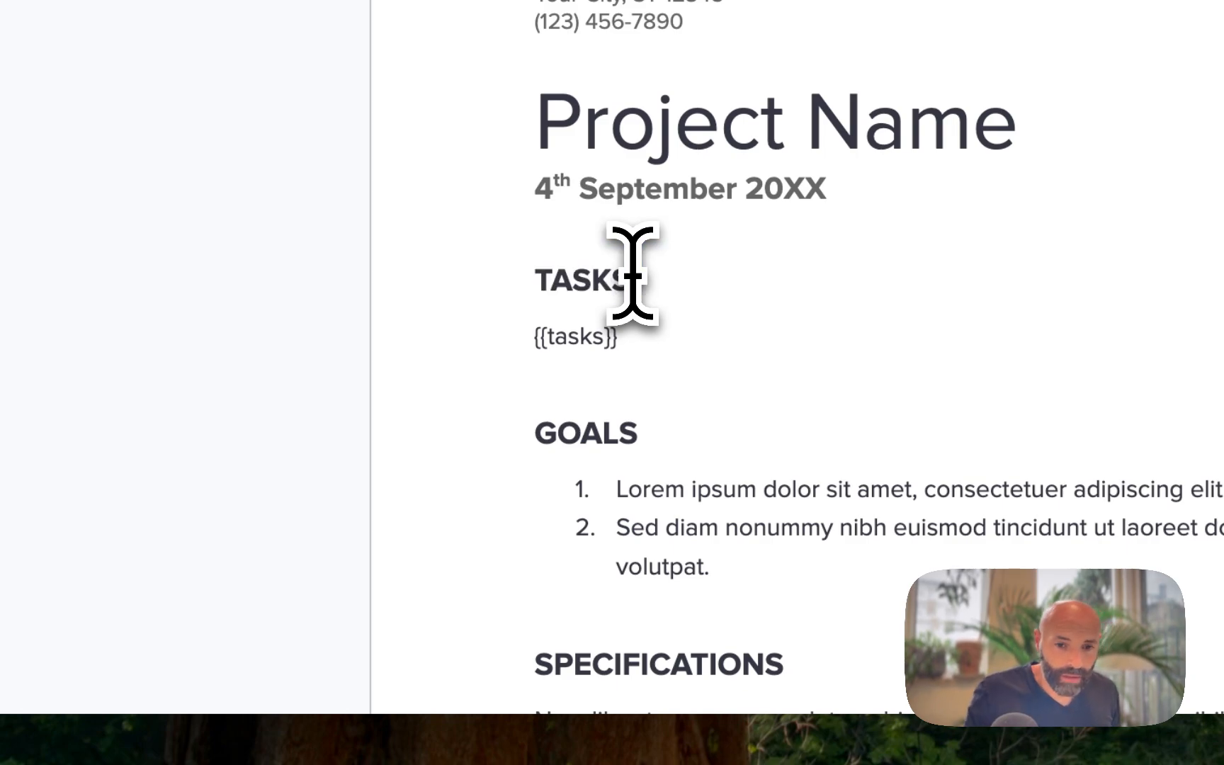
# Step: Turn the GOALS section into an EMAILS section containing only the placeholder {{emails}}, deleting all template content below the heading
pyautogui.doubleClick(588, 435)
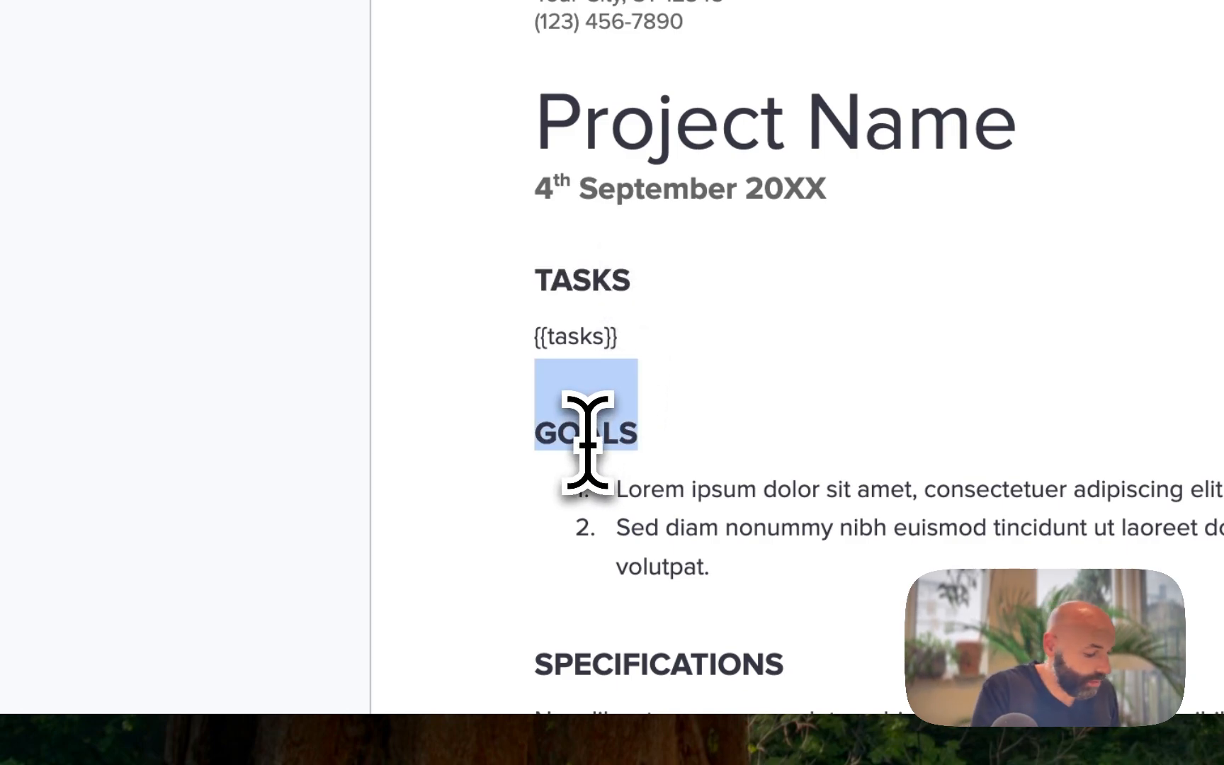
pyautogui.write('EMAILS')
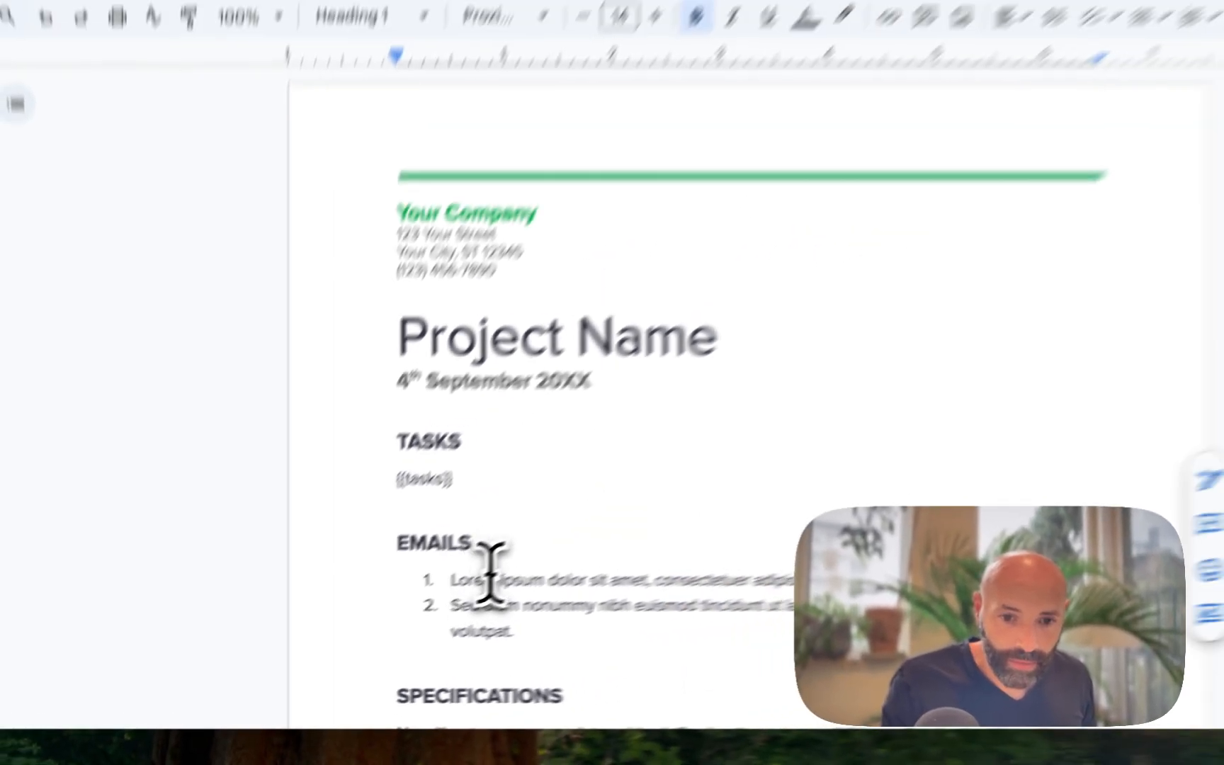
pyautogui.press('super+shift+Down')
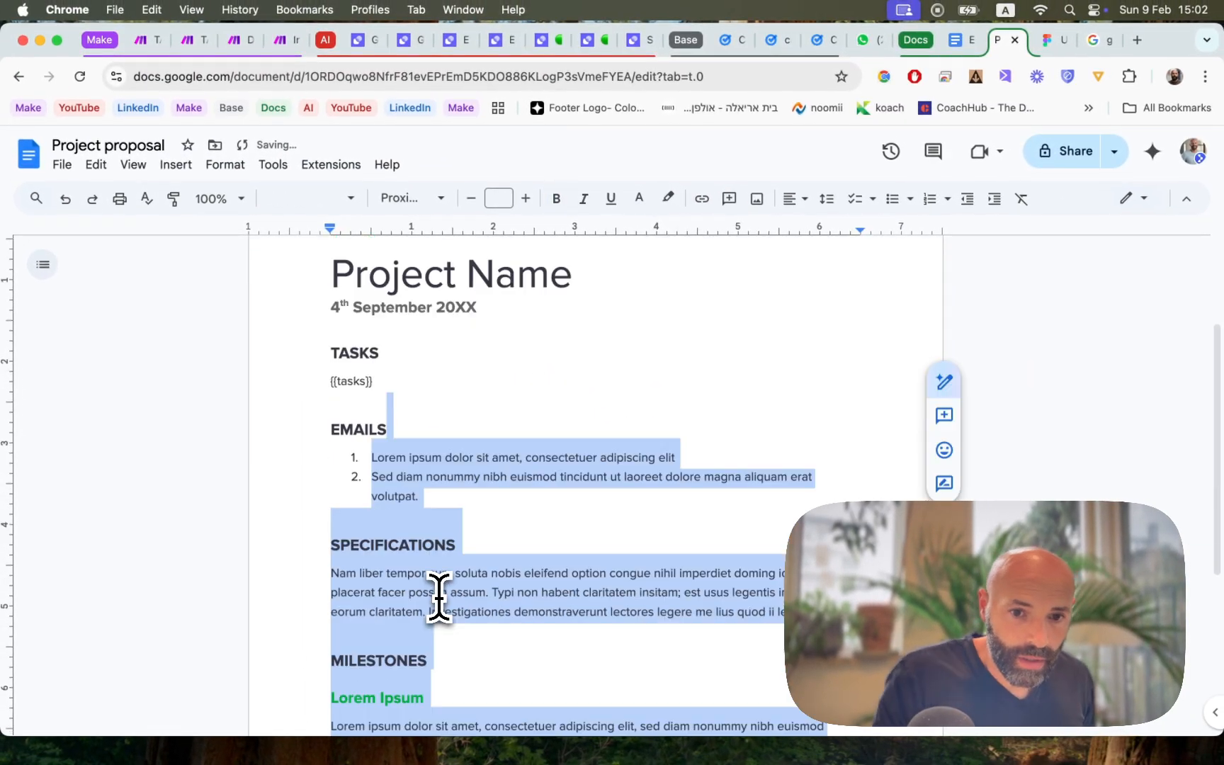
pyautogui.press('BackSpace')
pyautogui.press('Return')
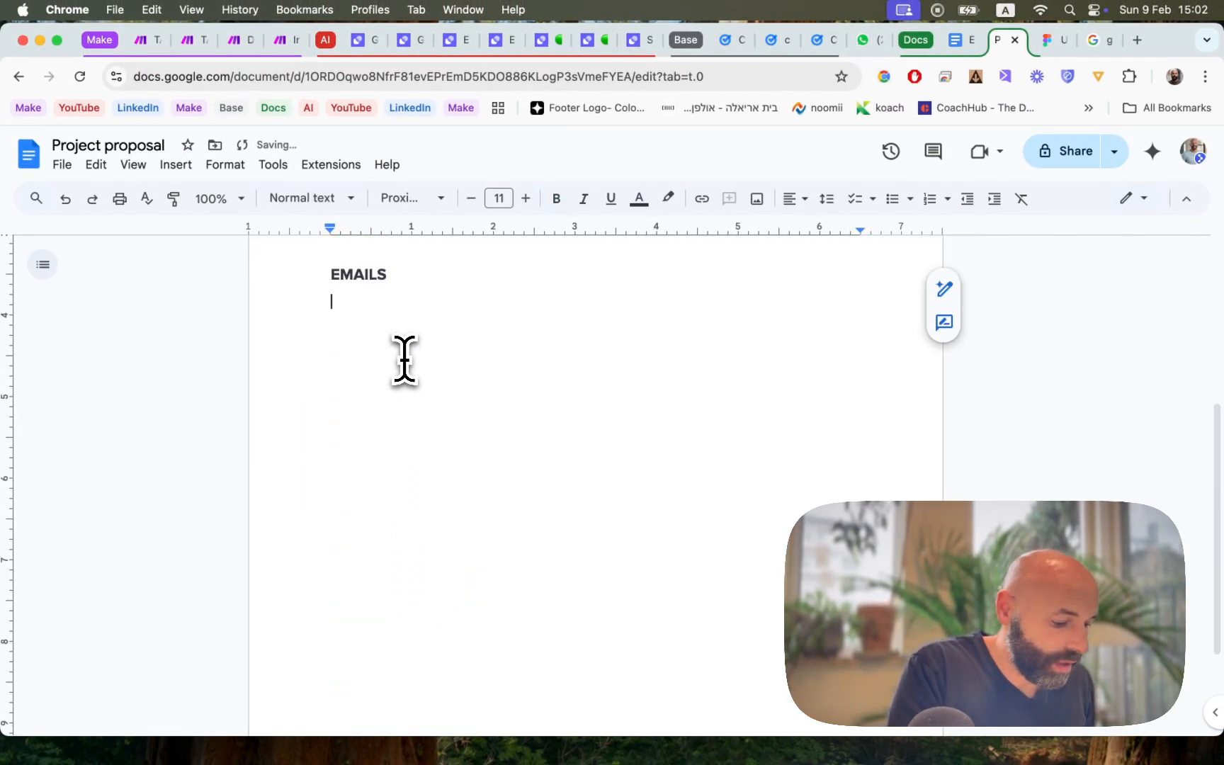
pyautogui.write('(')
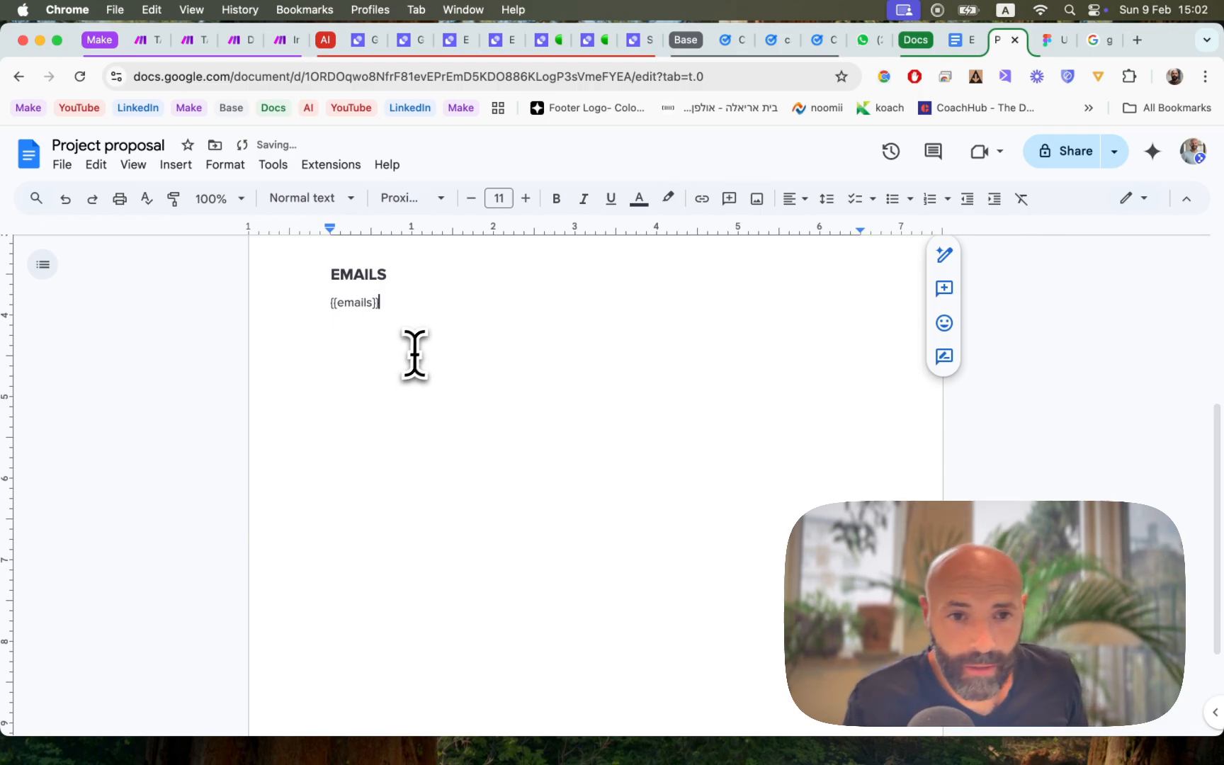
# Step: Replace the company name, address and phone block above the title with the placeholder {{date}}
pyautogui.scroll(5, 405, 357)
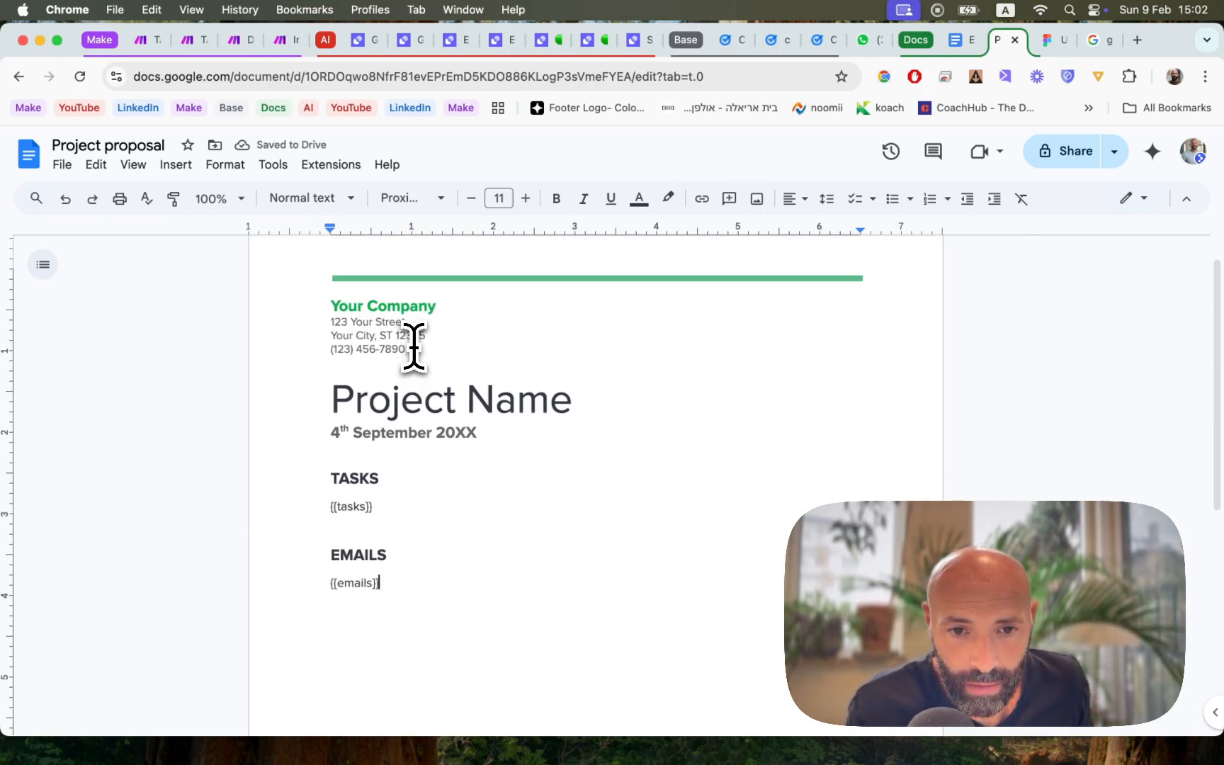
pyautogui.scroll(1, 416, 348)
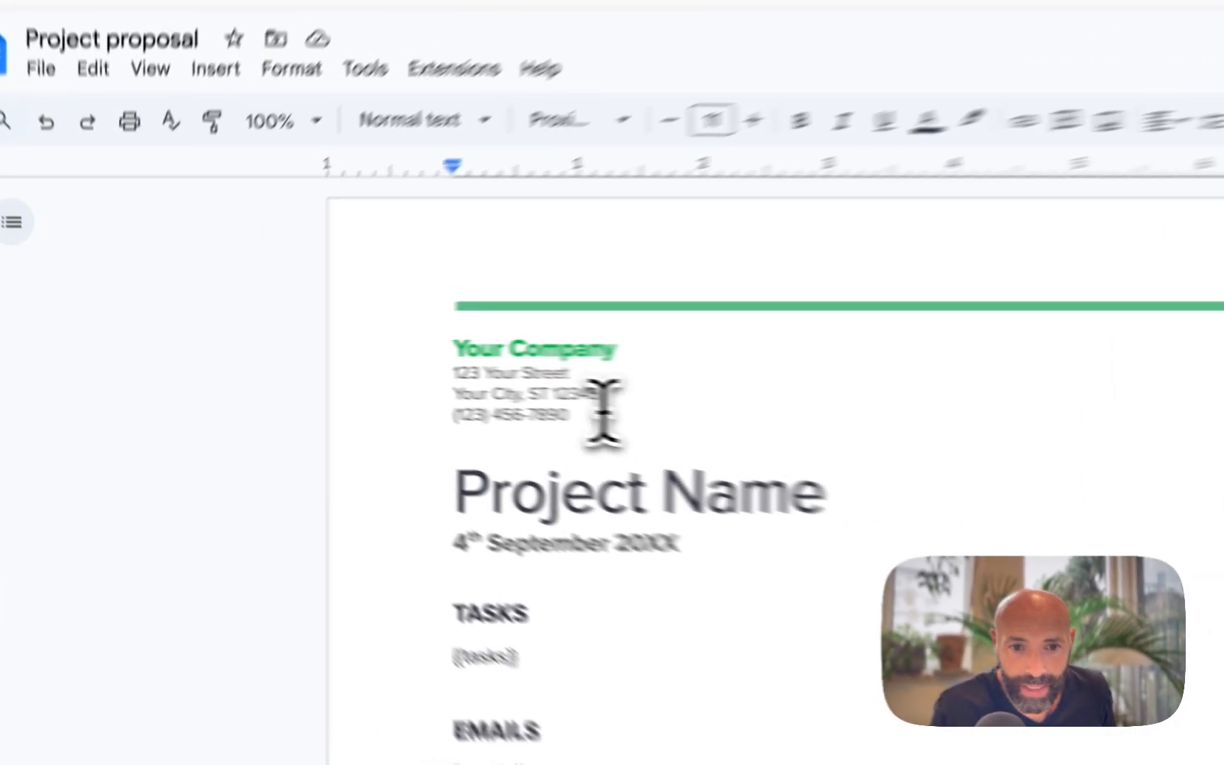
pyautogui.moveTo(428, 387); pyautogui.dragTo(285, 347)
pyautogui.press('Delete')
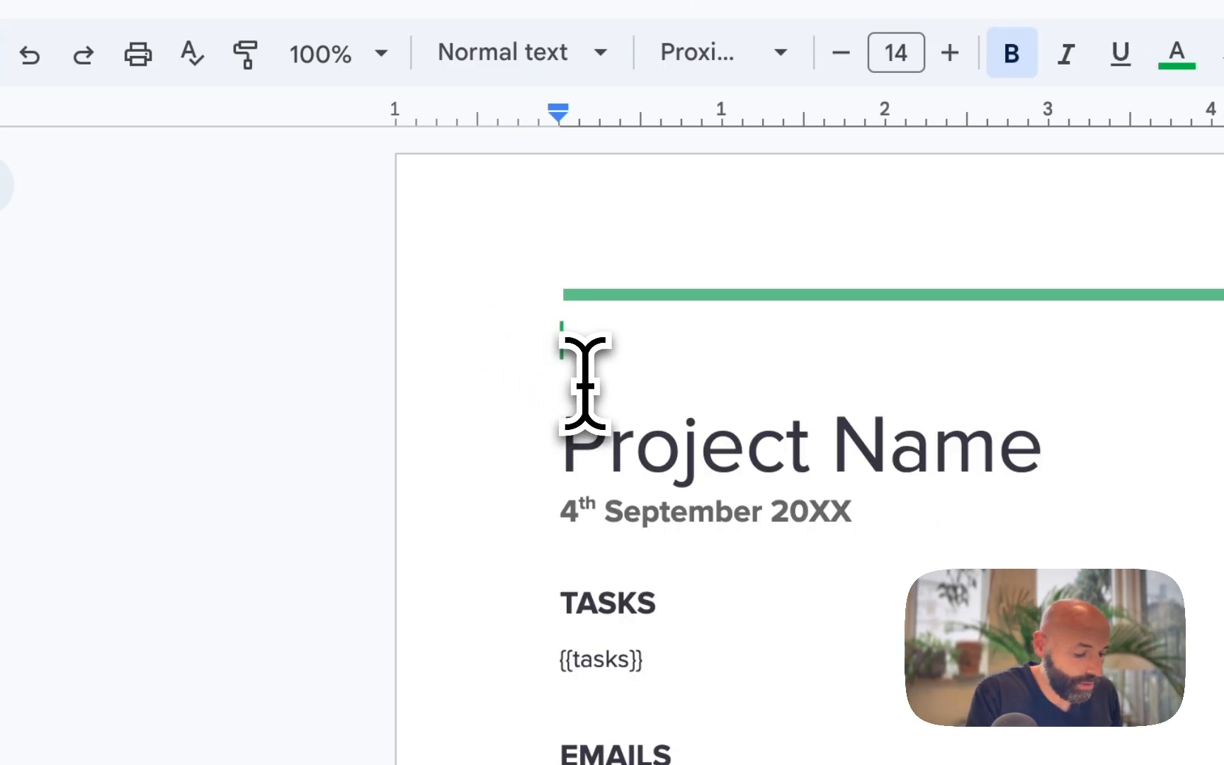
pyautogui.write('{{date')
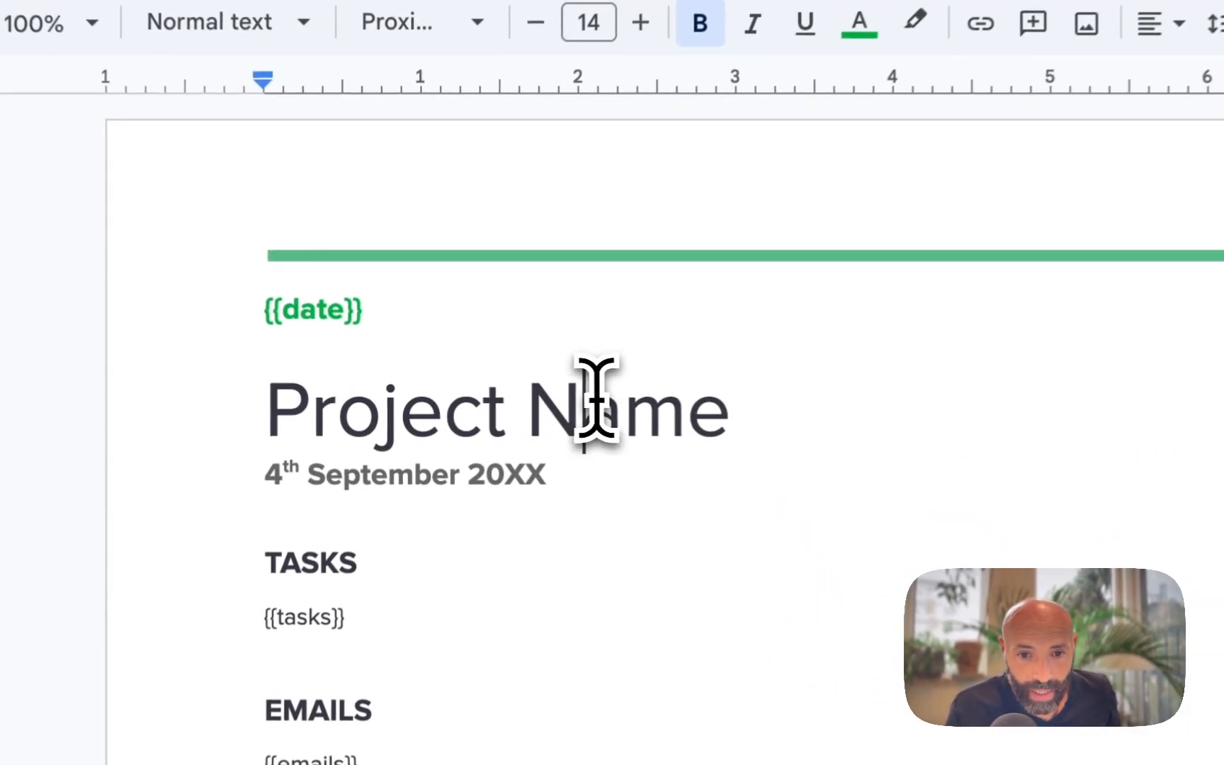
# Step: Change the document's title text from Project Name to "Executive Summary for"
pyautogui.doubleClick(502, 393)
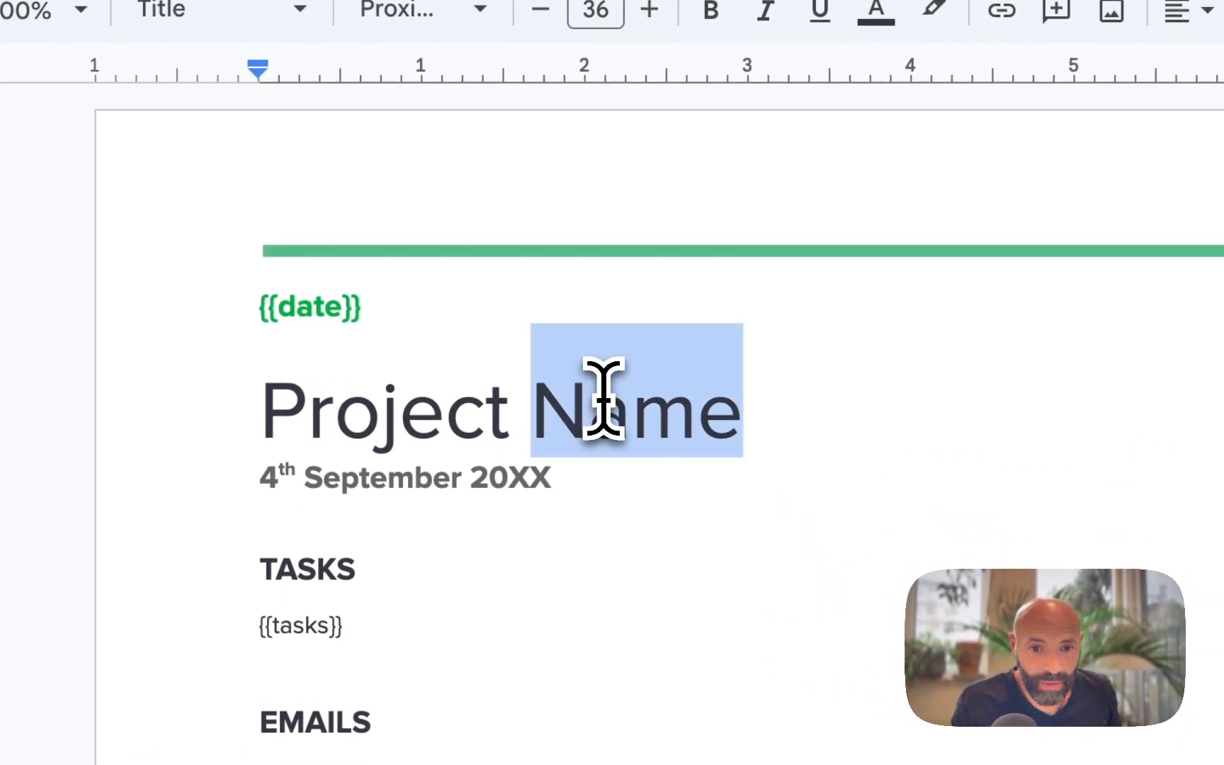
pyautogui.tripleClick(602, 396)
pyautogui.write('Ex')
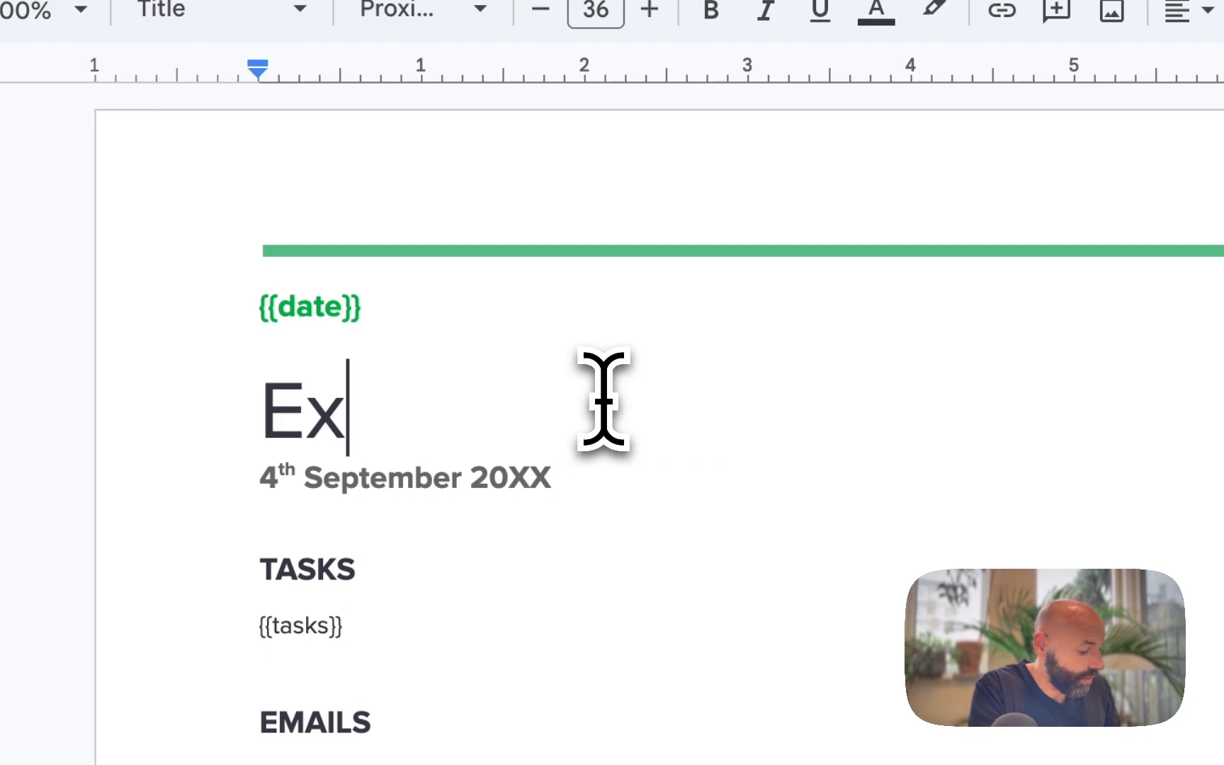
pyautogui.write('ecutive')
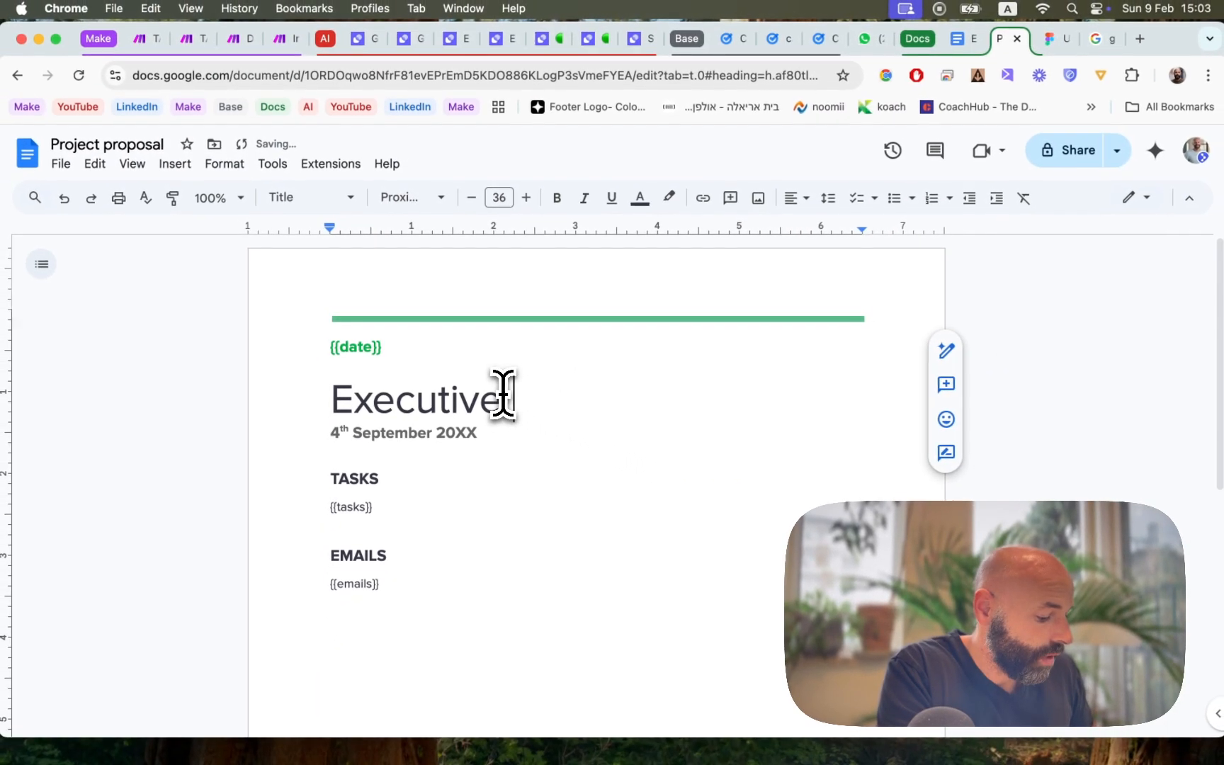
pyautogui.write(' Summary for')
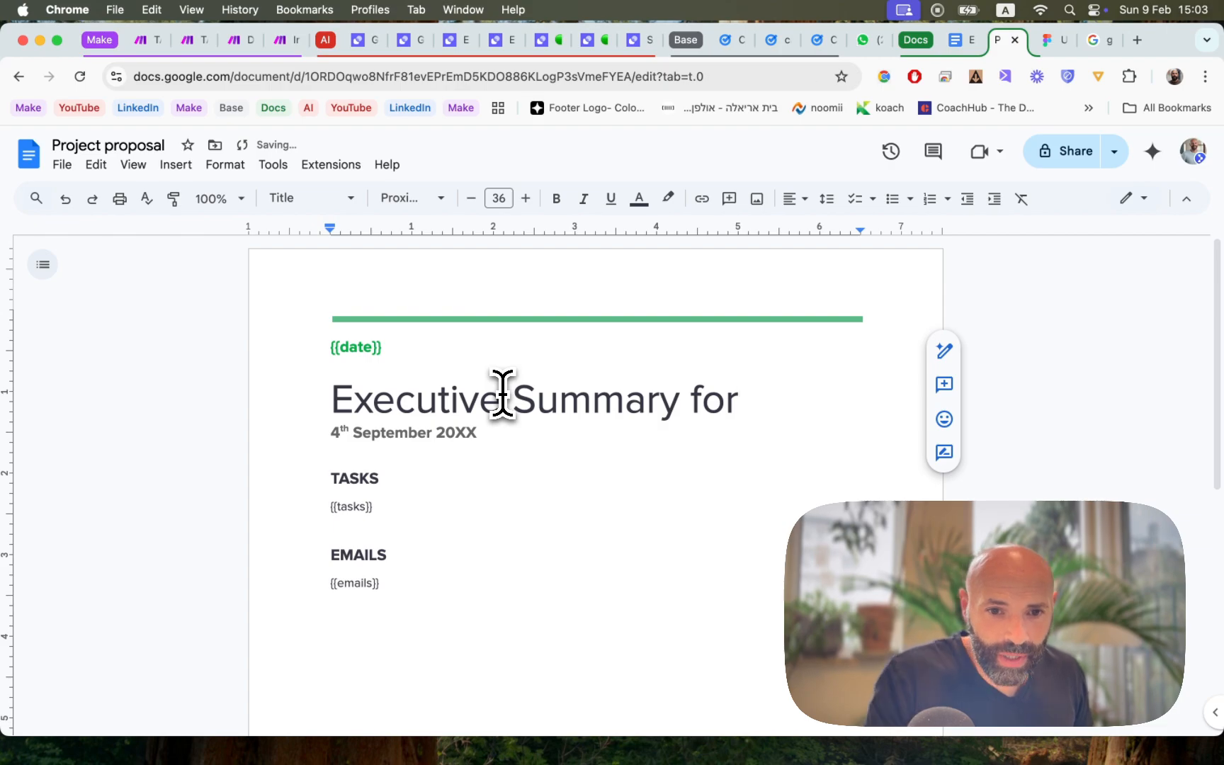
# Step: Delete the sample date line below the title and insert the placeholder {{weather}} on its own line there
pyautogui.press('Return')
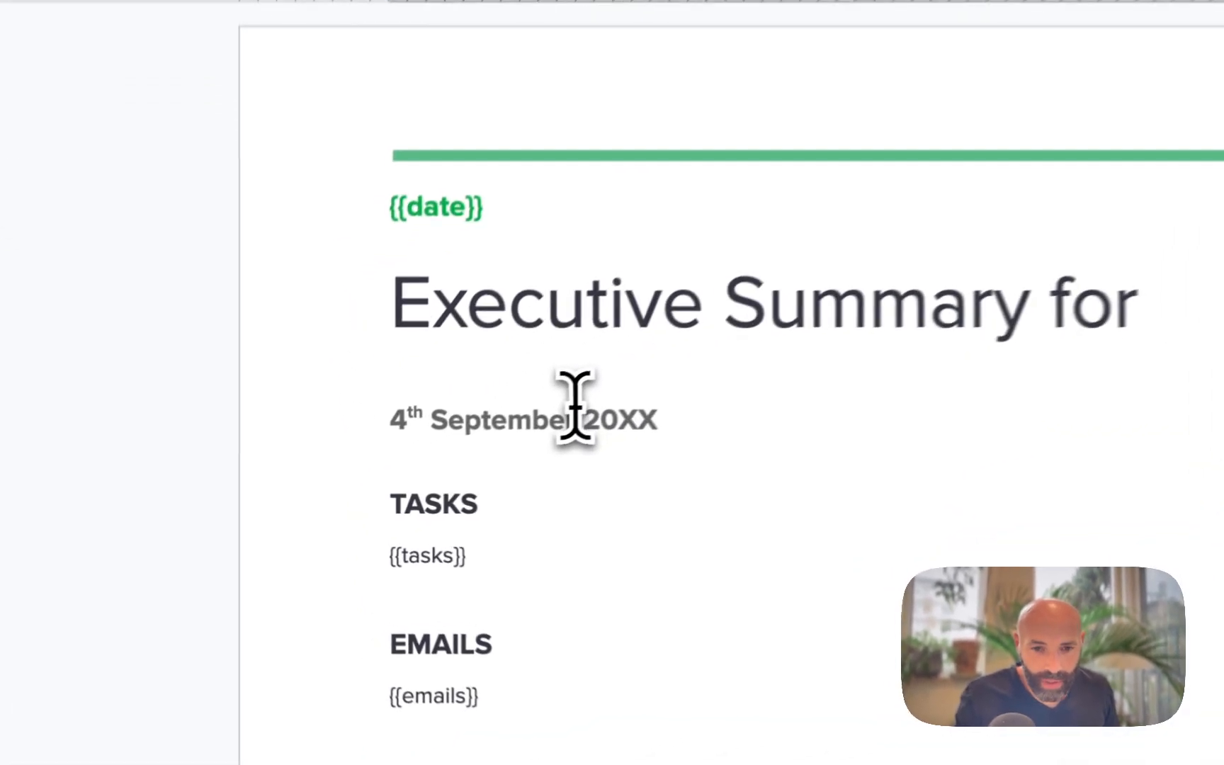
pyautogui.doubleClick(431, 459)
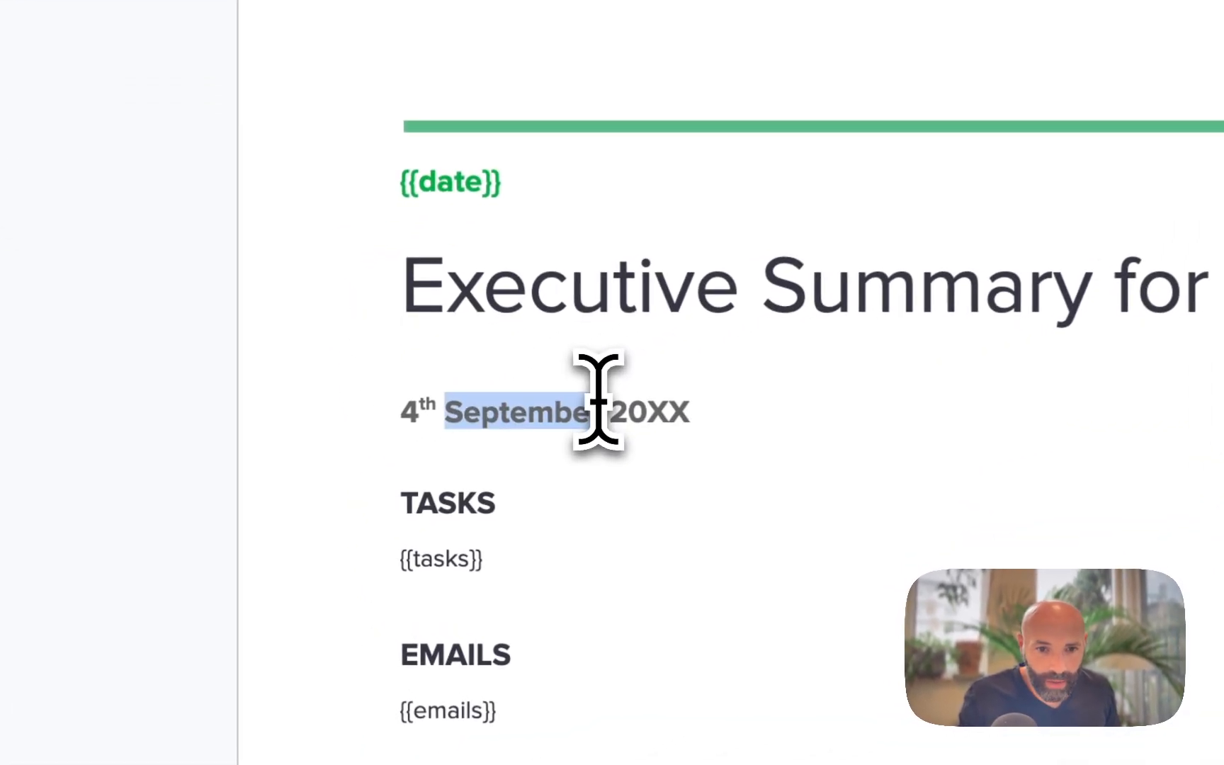
pyautogui.tripleClick(599, 400)
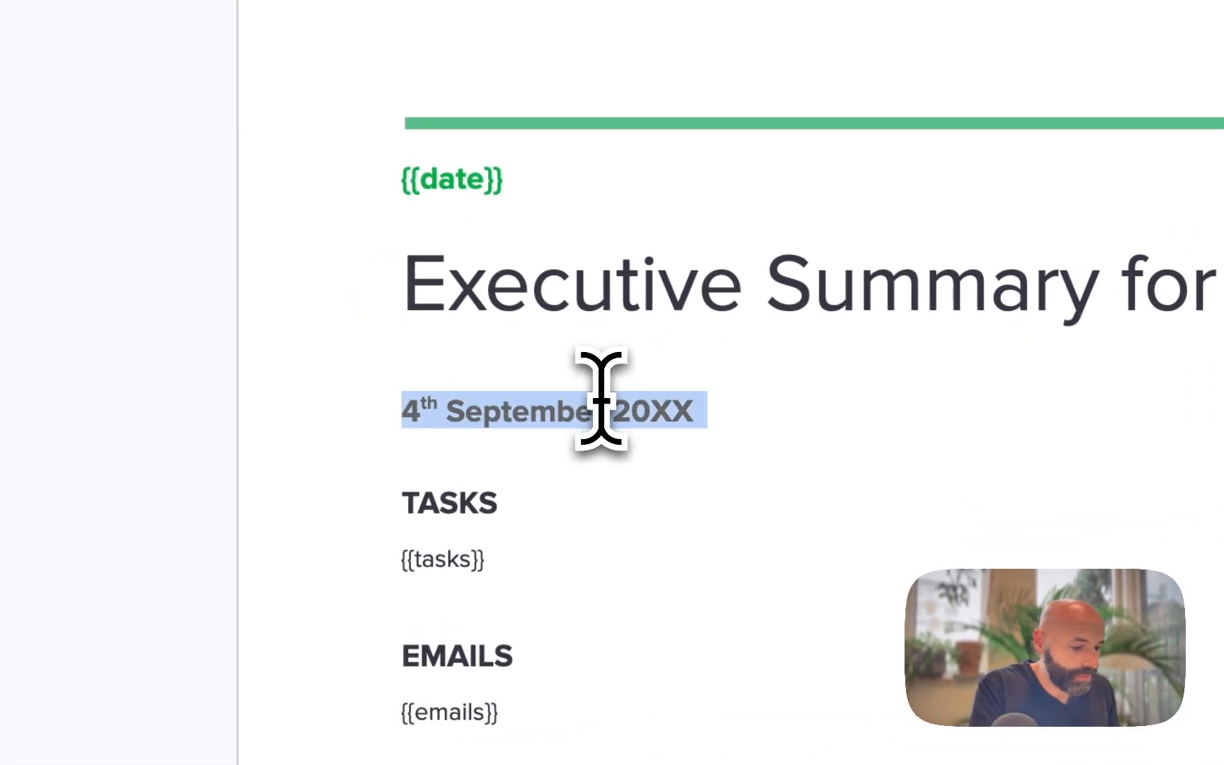
pyautogui.press('BackSpace')
pyautogui.press('BackSpace')
pyautogui.press('Up')
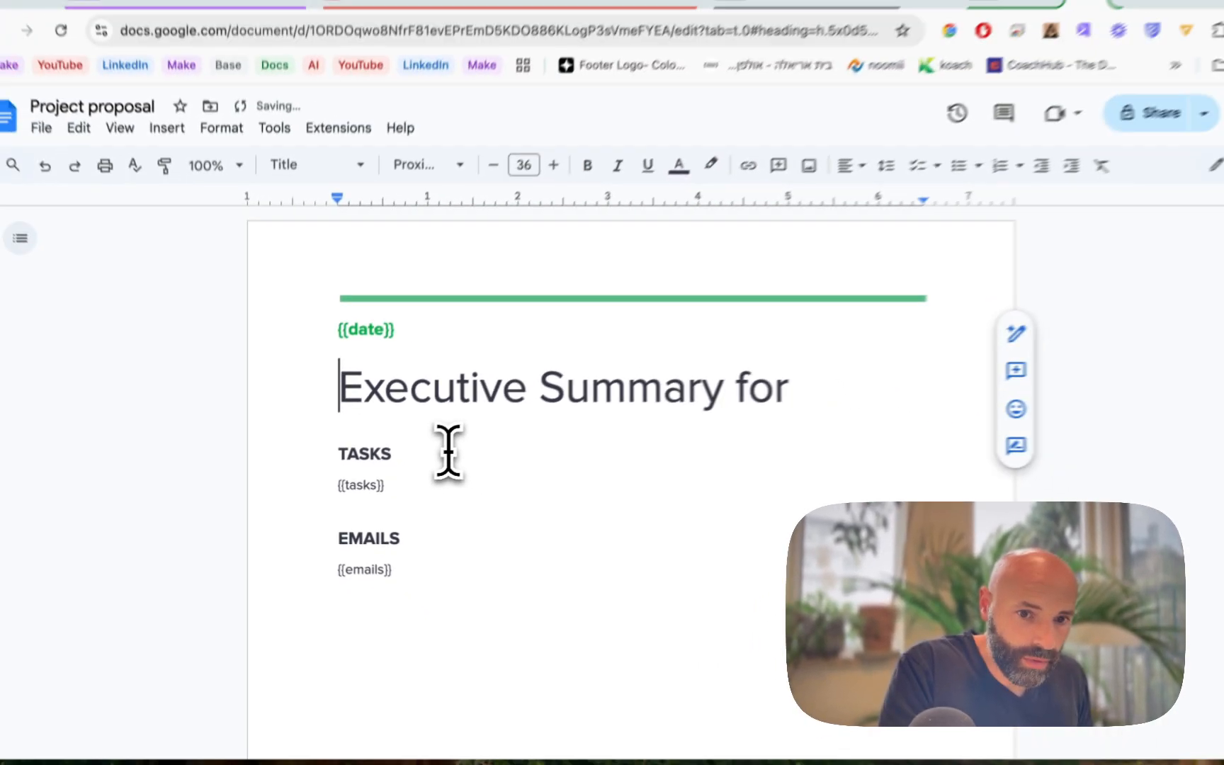
pyautogui.press('super+Right')
pyautogui.press('Return')
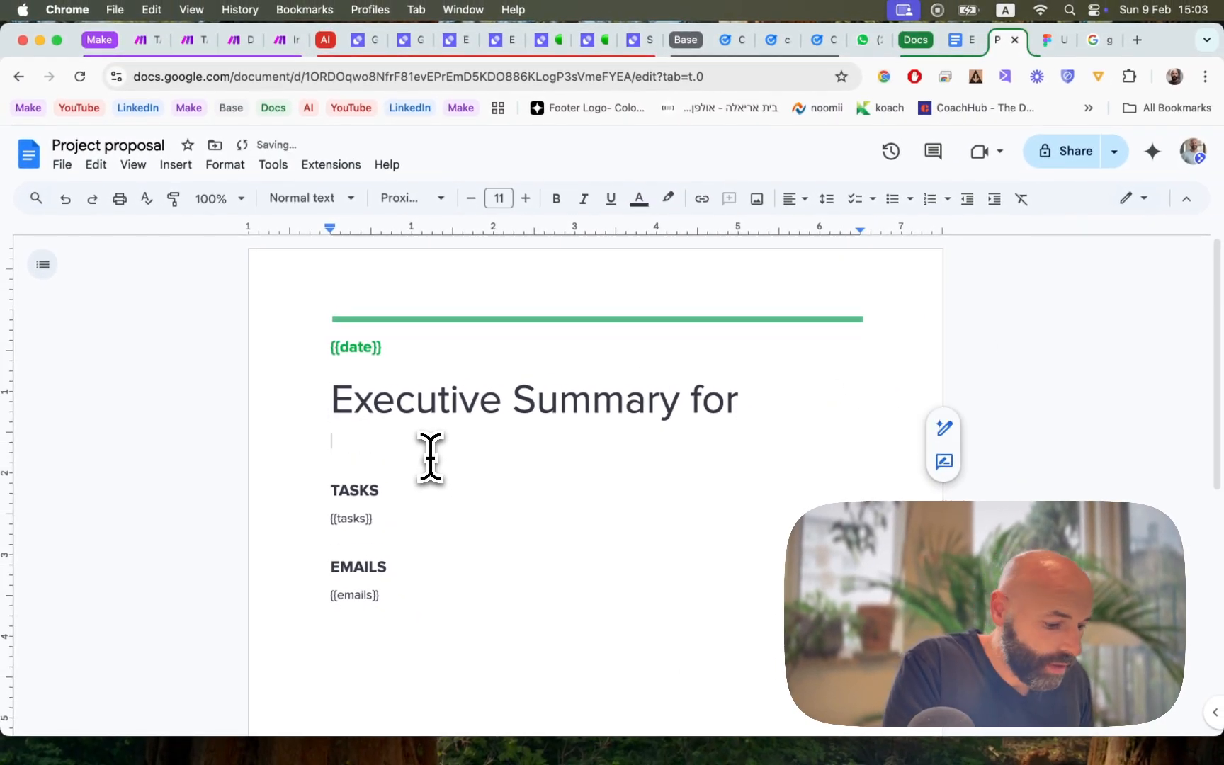
pyautogui.write('{{weather')
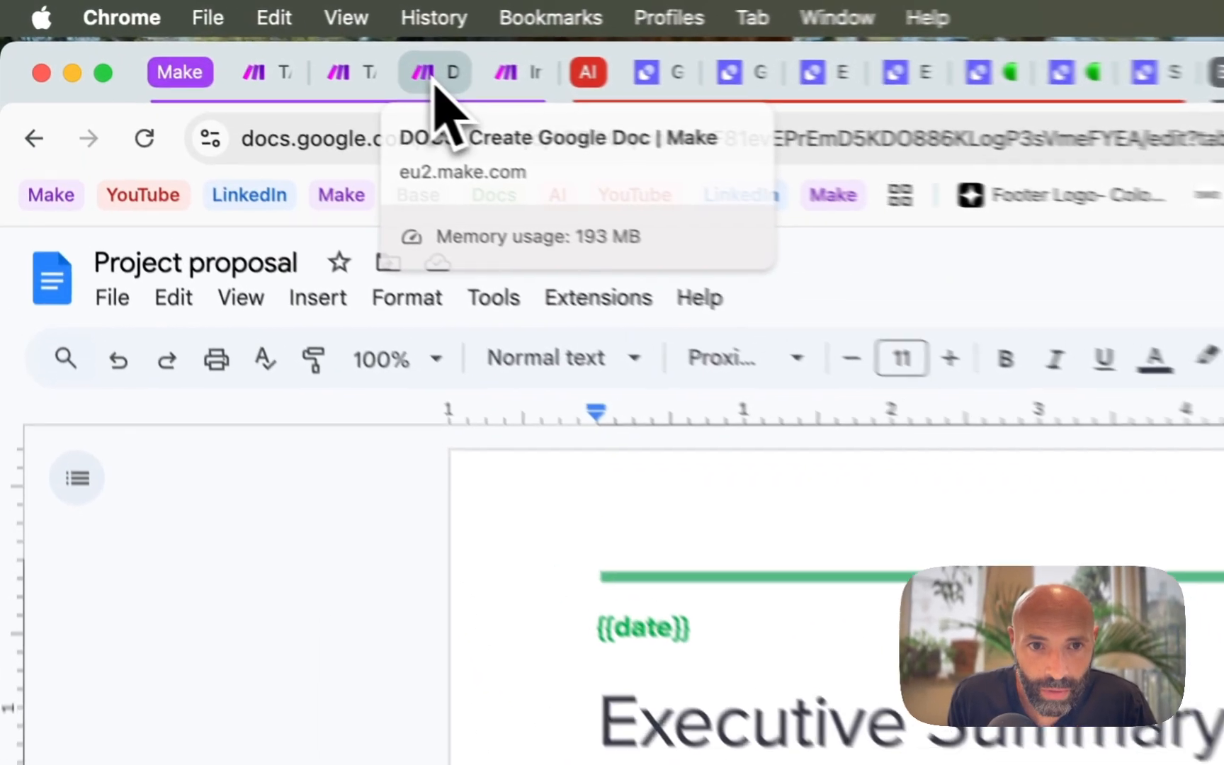
# Step: Return from the DOCS: Create Google Doc scenario to Make's scenario list, and close the Get Google Tasks tool in Relevance AI
pyautogui.click(241, 45)
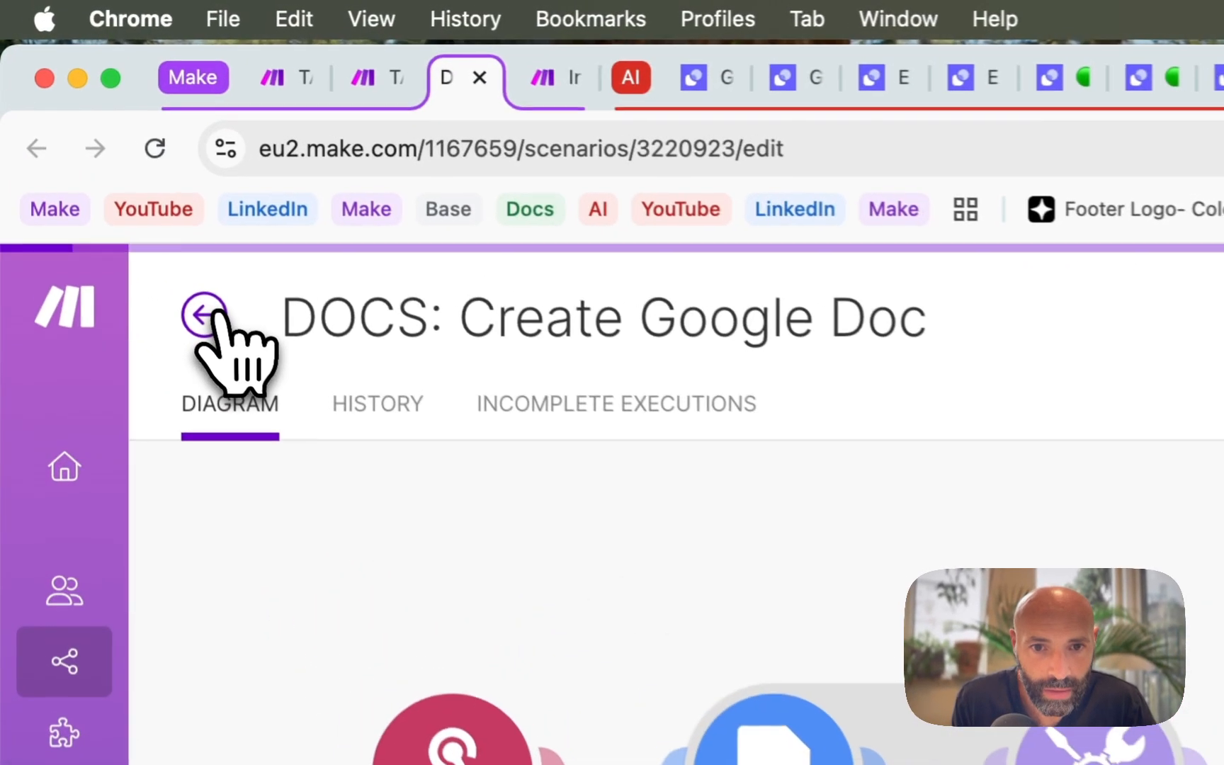
pyautogui.click(107, 162)
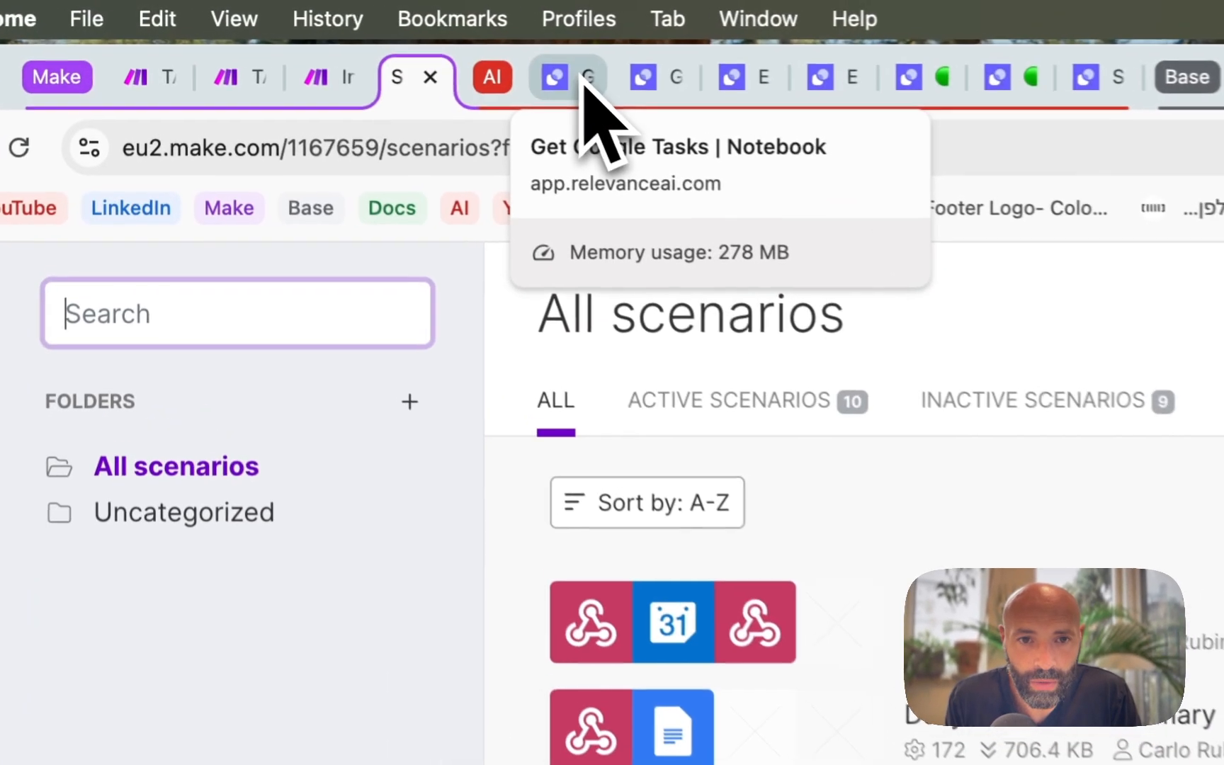
pyautogui.click(585, 79)
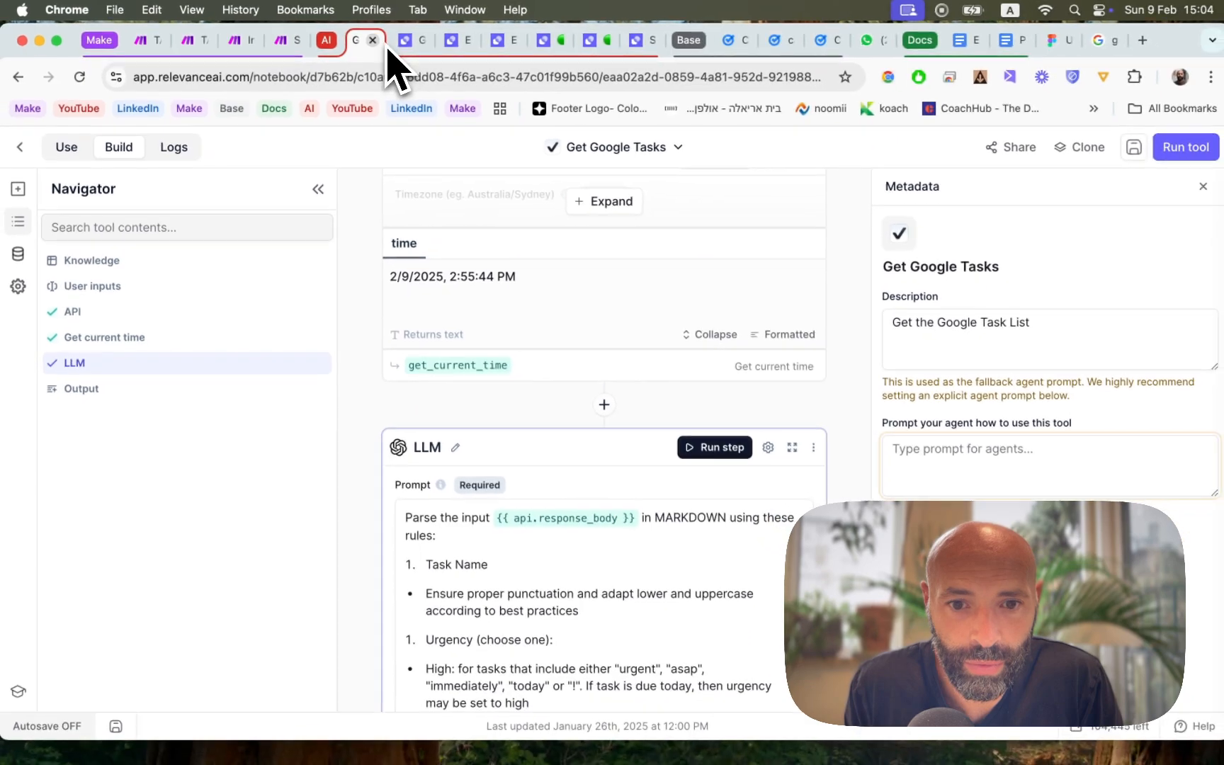
pyautogui.press('super+w')
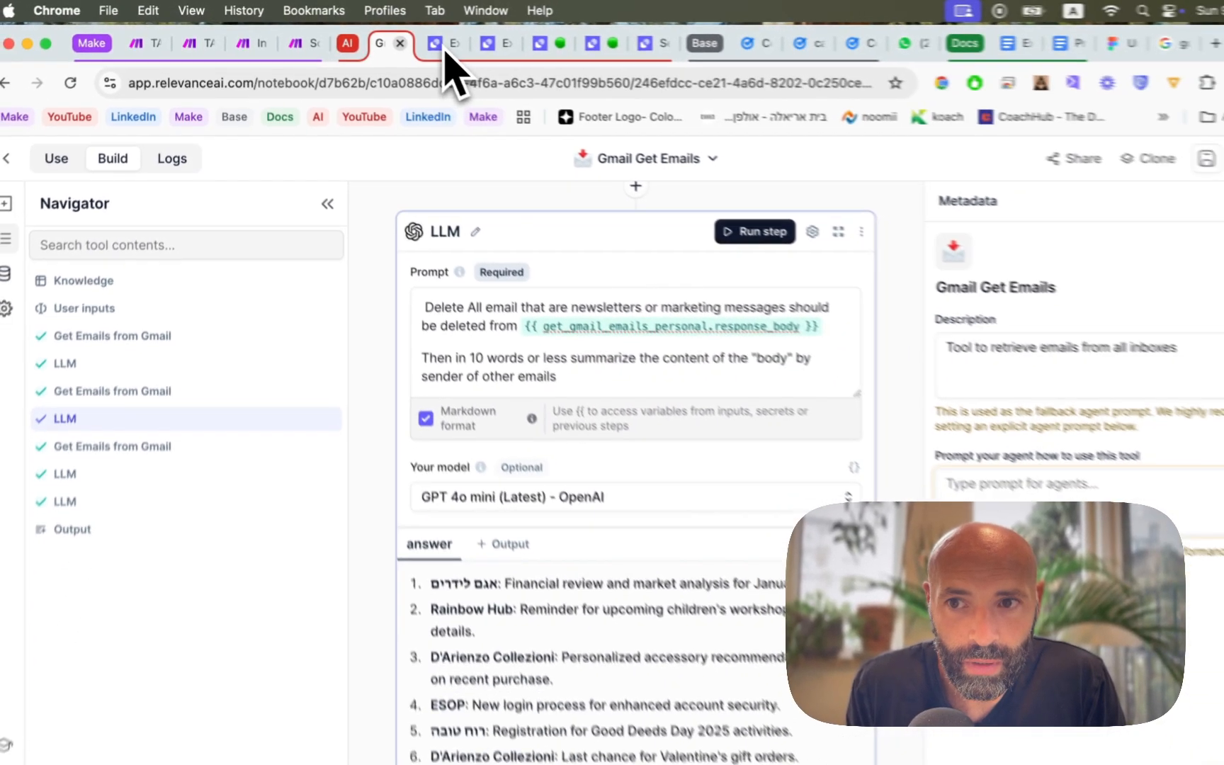
# Step: Close the Gmail Get Emails tool and exit the agent's tool settings without saving the changes
pyautogui.press('super+w')
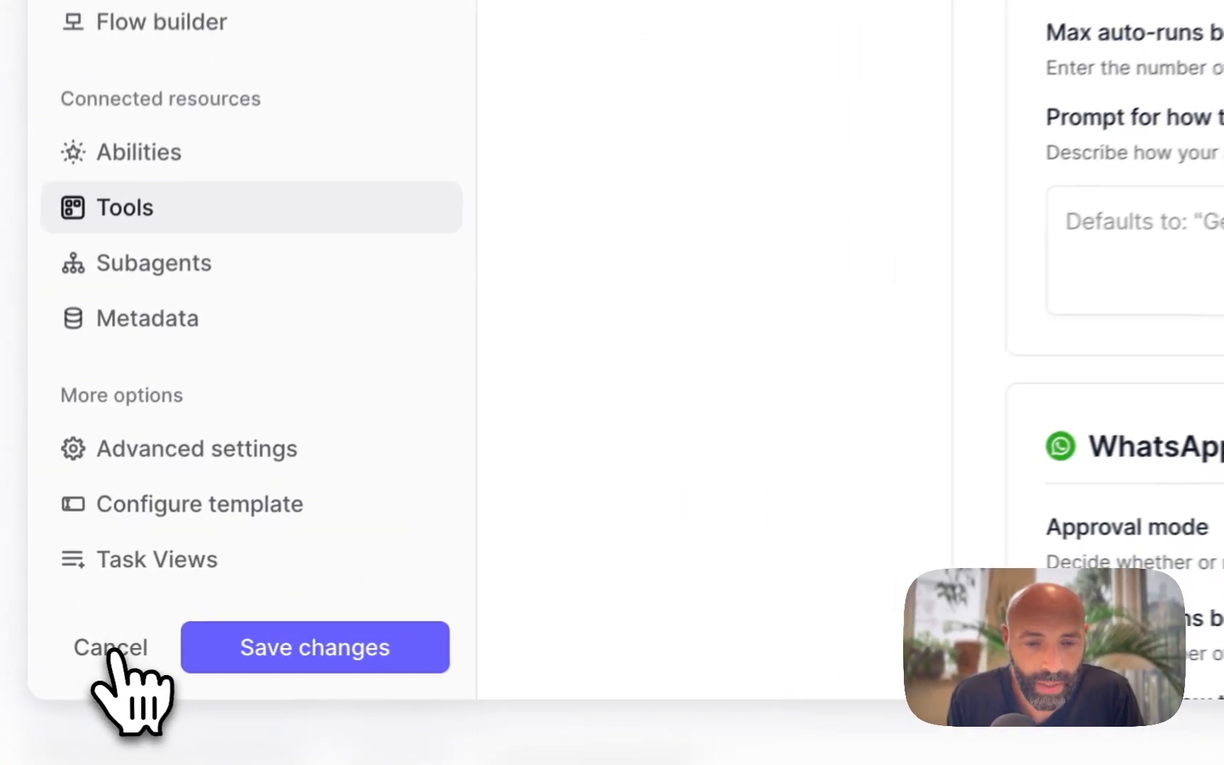
pyautogui.click(112, 648)
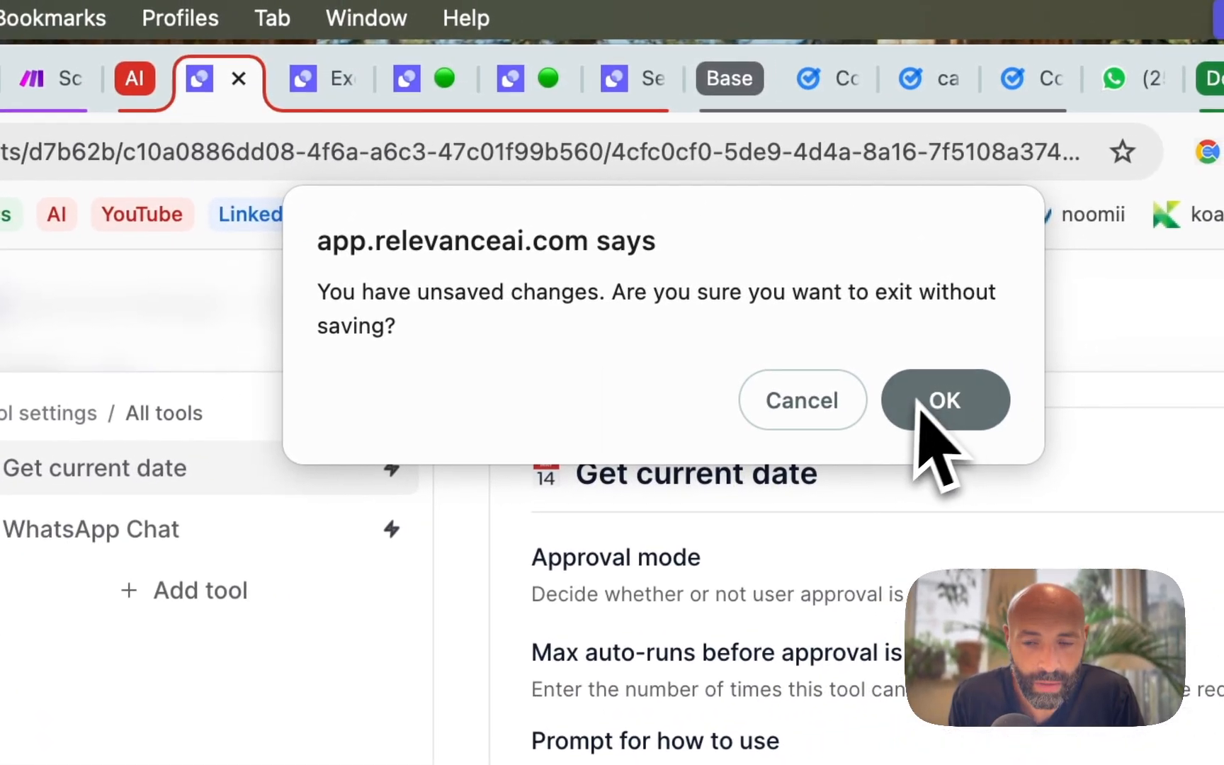
pyautogui.click(920, 404)
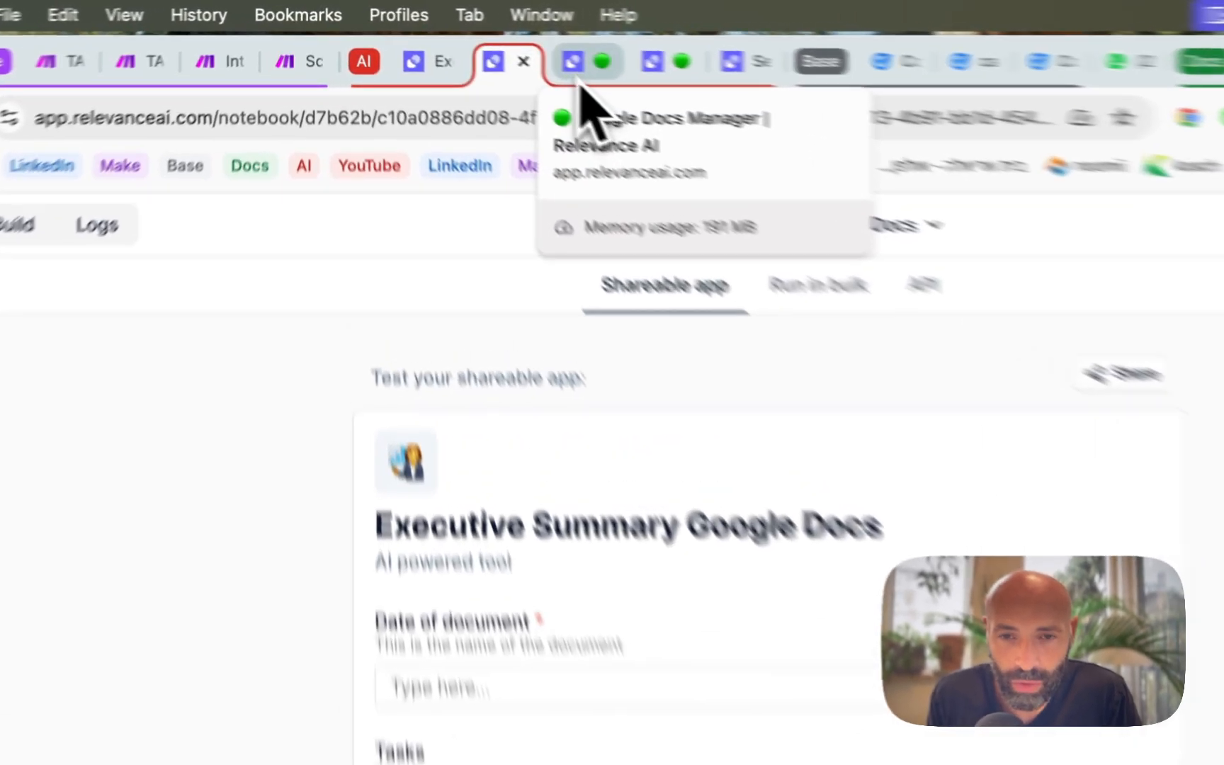
# Step: Open the Google Docs Manager agent's settings and read its profile and core instructions, highlighting the first SOP instruction about receiving data
pyautogui.click(484, 55)
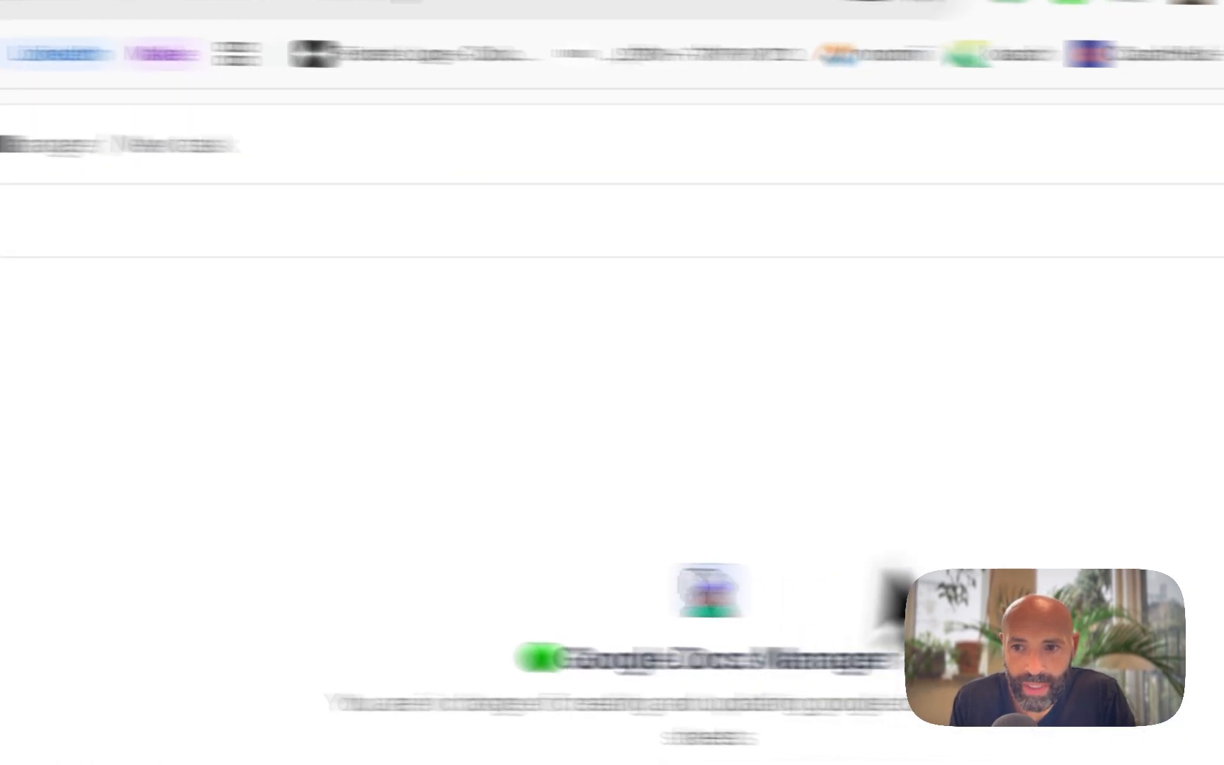
pyautogui.click(1065, 293)
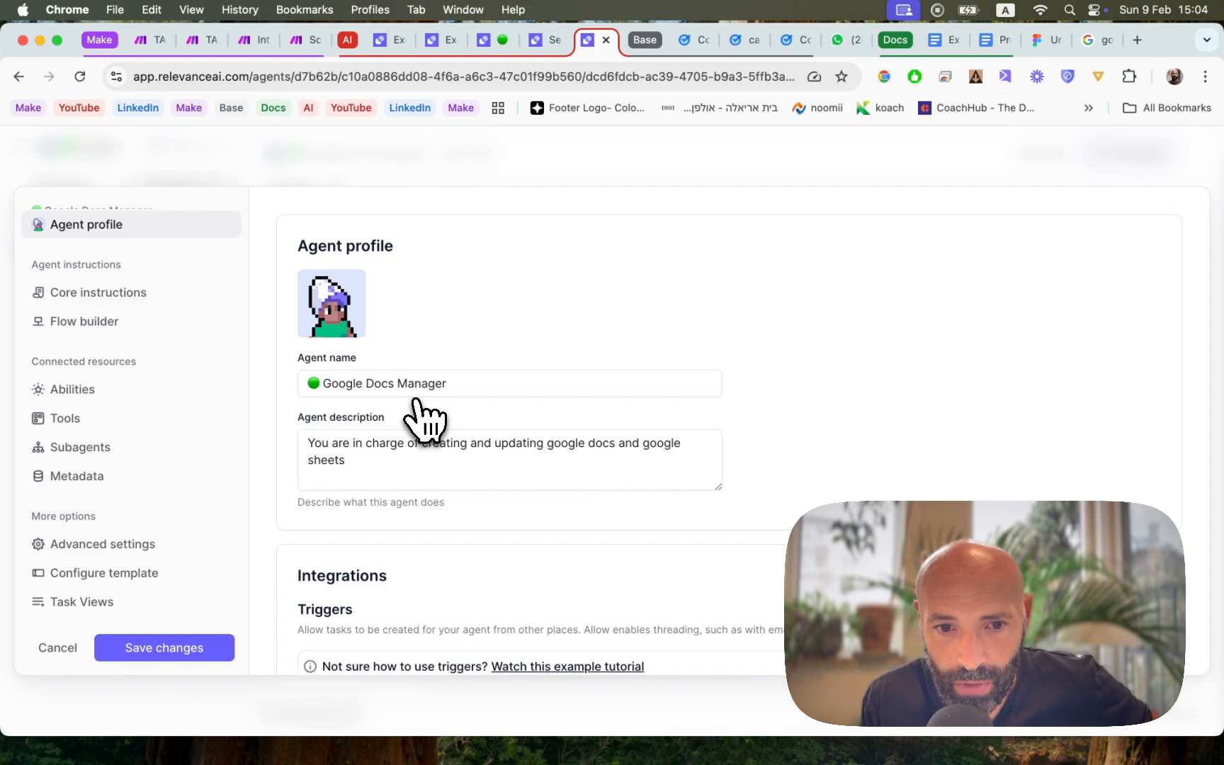
pyautogui.scroll(-1, 404, 398)
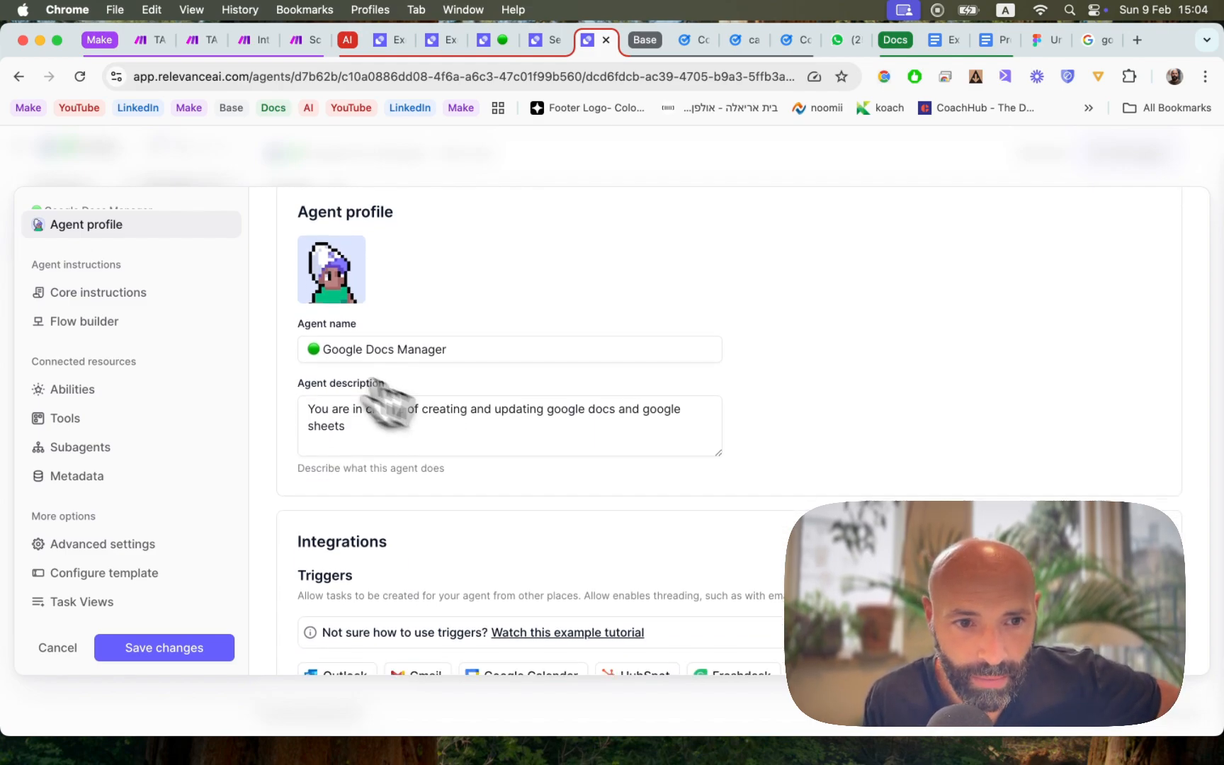
pyautogui.click(148, 299)
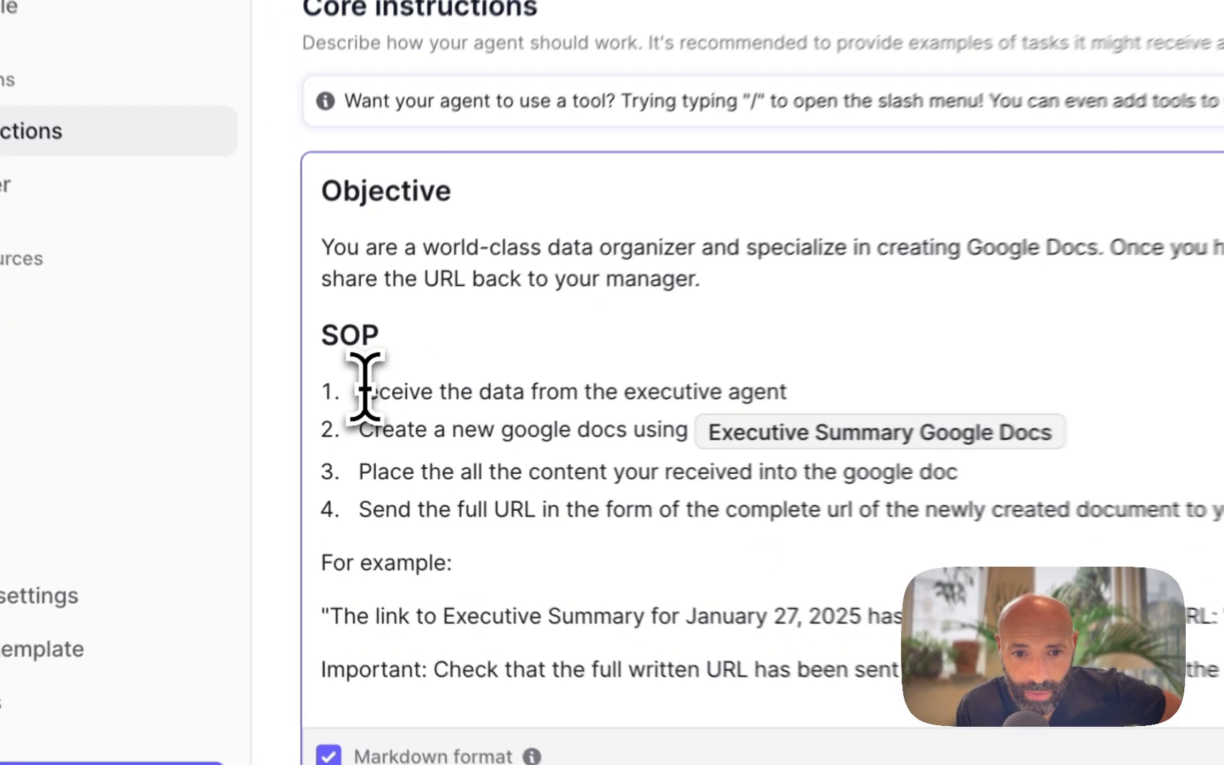
pyautogui.moveTo(308, 430); pyautogui.dragTo(551, 436)
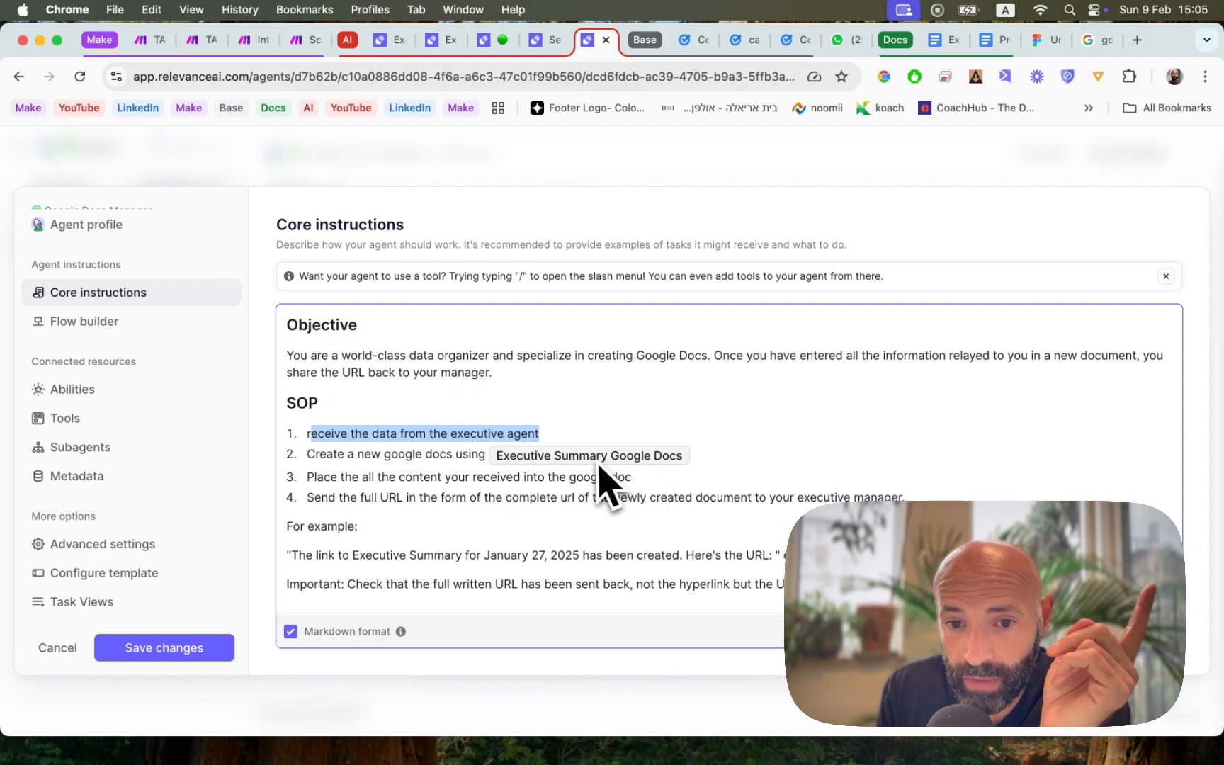
# Step: Bring up the list of referenceable tools beside the SOP heading, discard the reference, and highlight the important note about the full URL
pyautogui.click(563, 415)
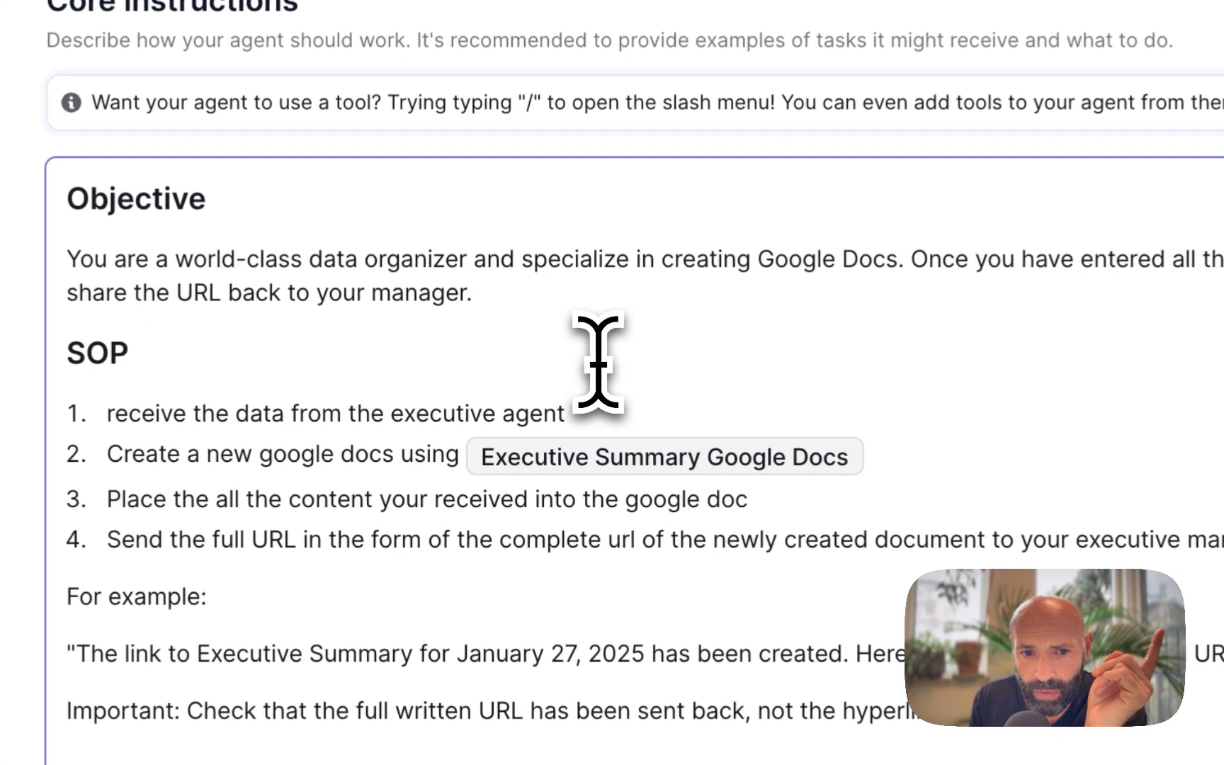
pyautogui.write('/')
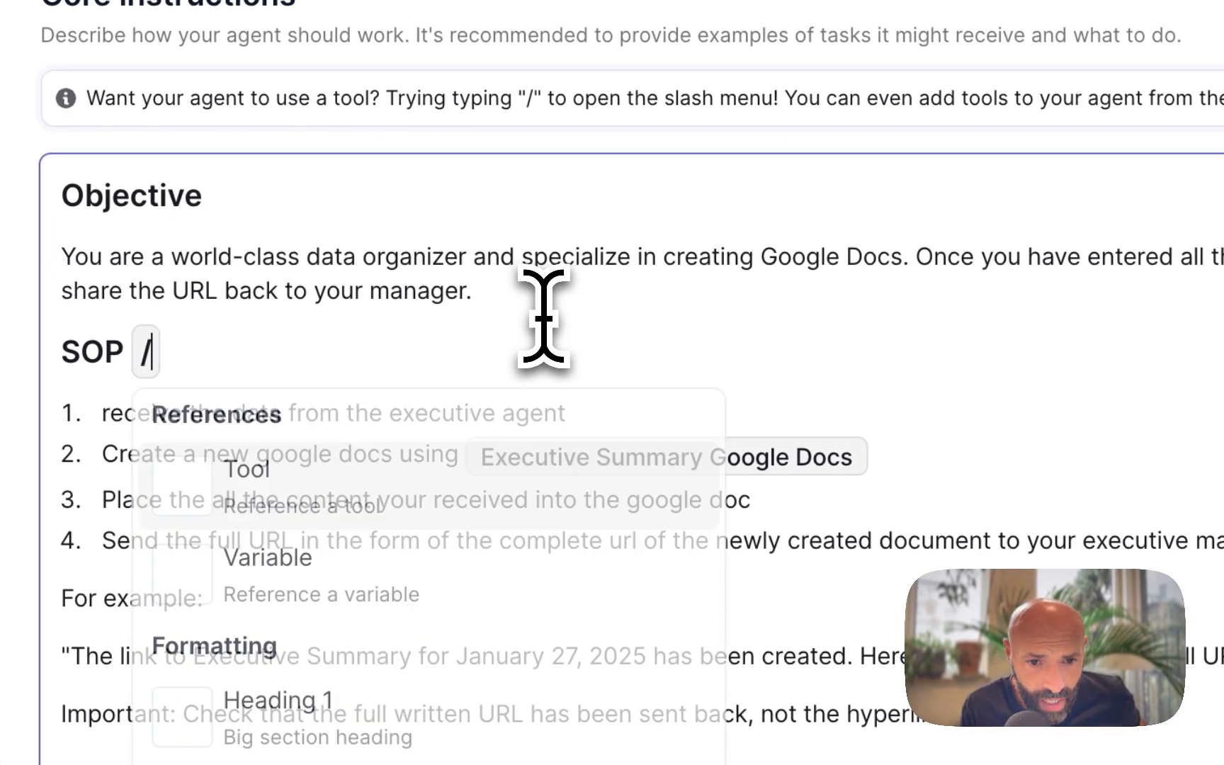
pyautogui.press('Return')
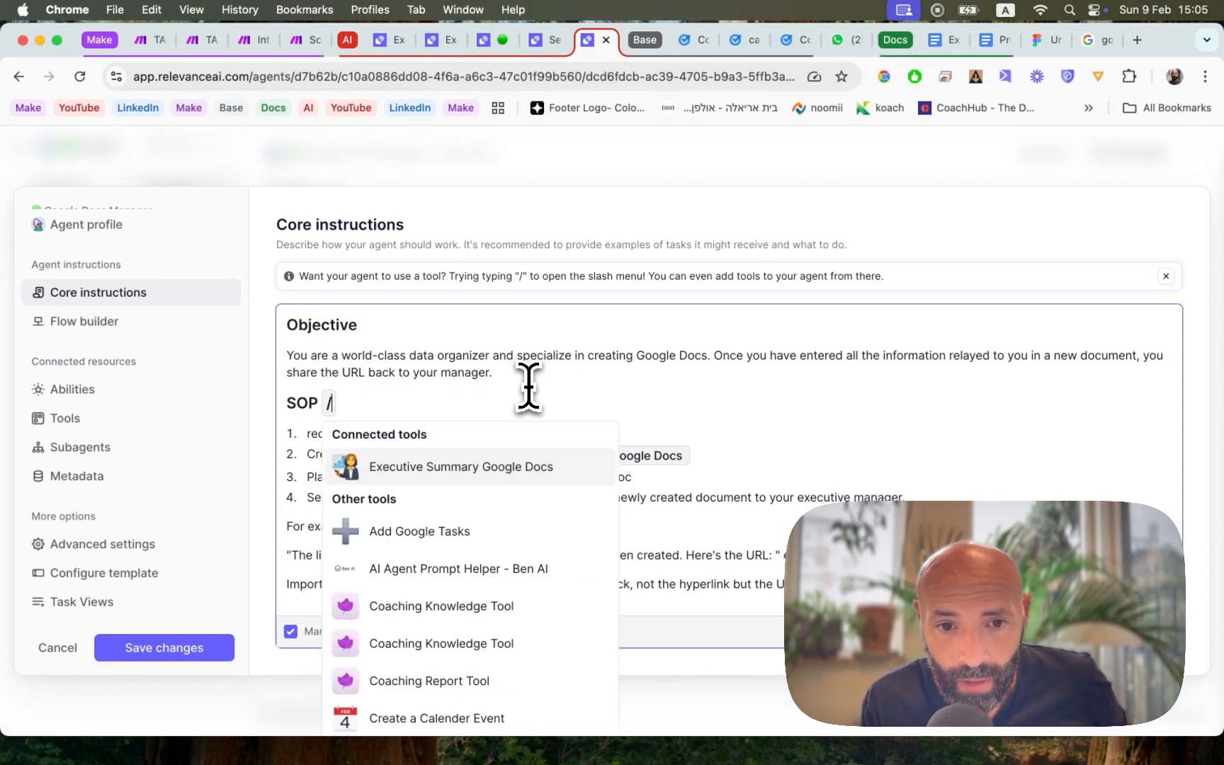
pyautogui.press('BackSpace')
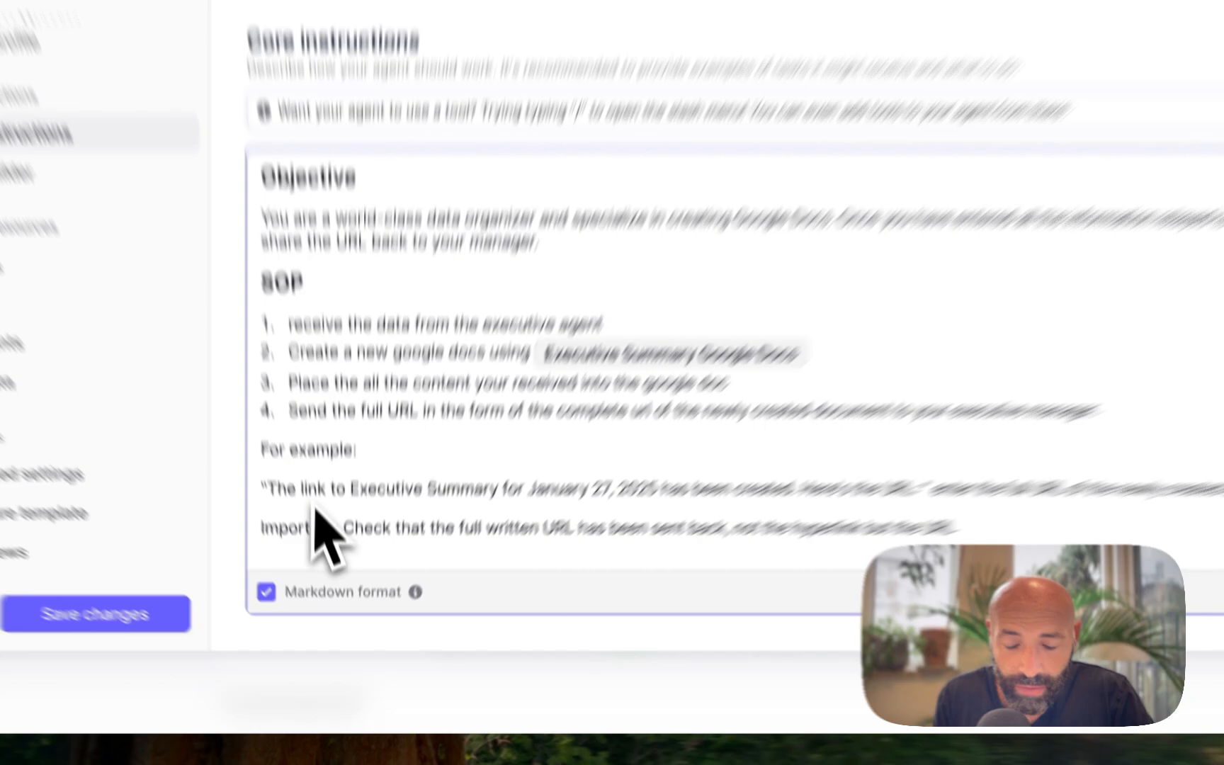
pyautogui.moveTo(339, 554); pyautogui.dragTo(896, 572)
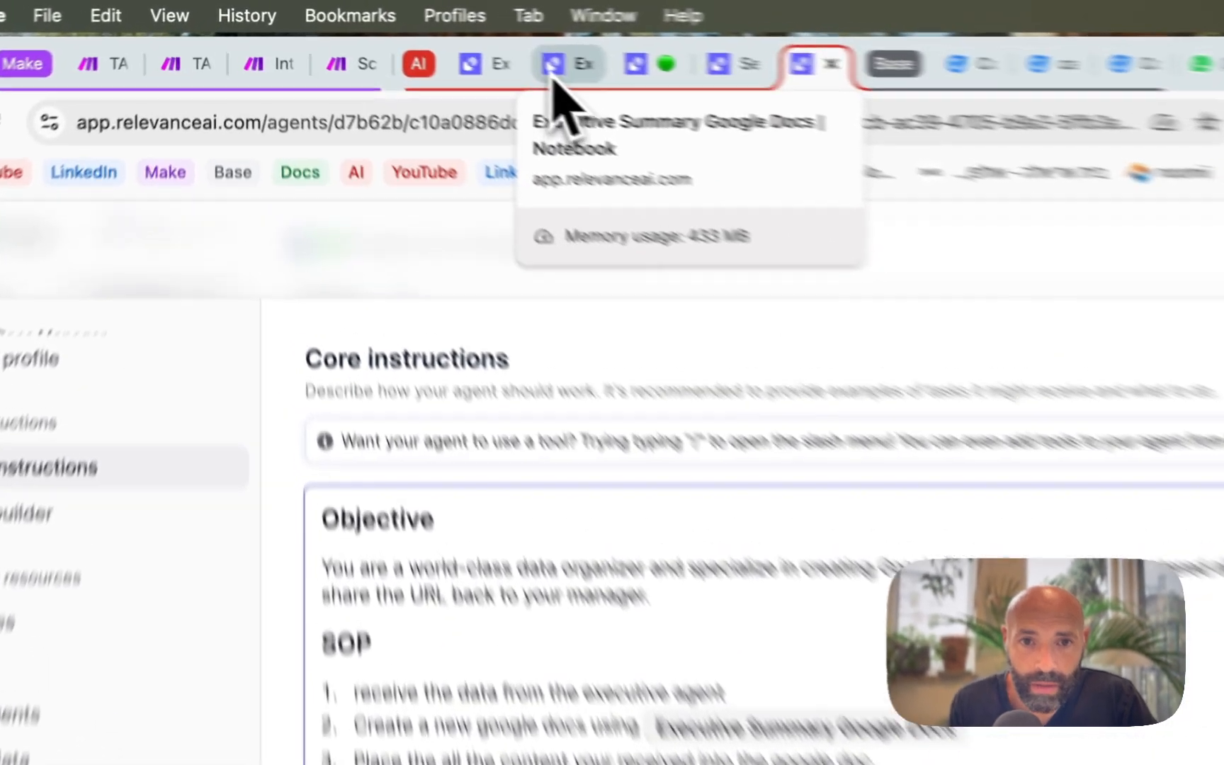
# Step: Open the Executive Summary Google Docs tool and go through its form fields from Date of document and Tasks to LinkedIn Messages and WhatsApp
pyautogui.click(437, 40)
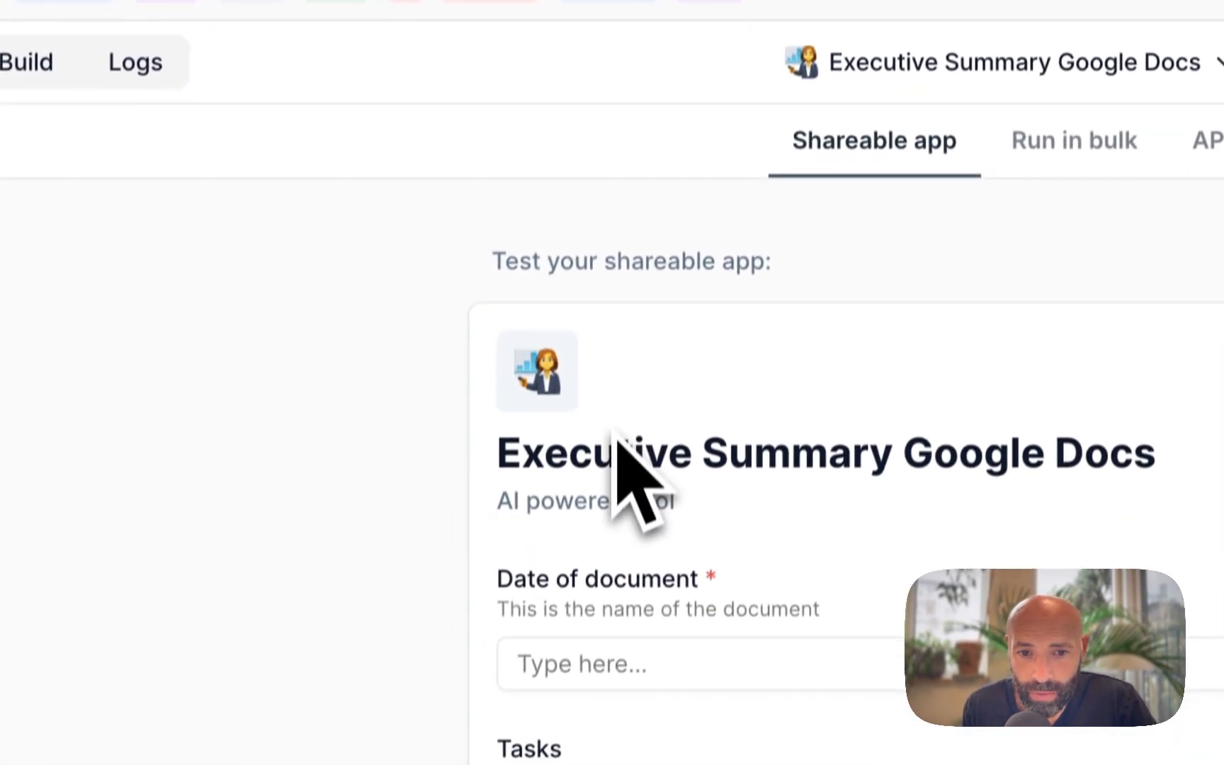
pyautogui.scroll(-3, 616, 418)
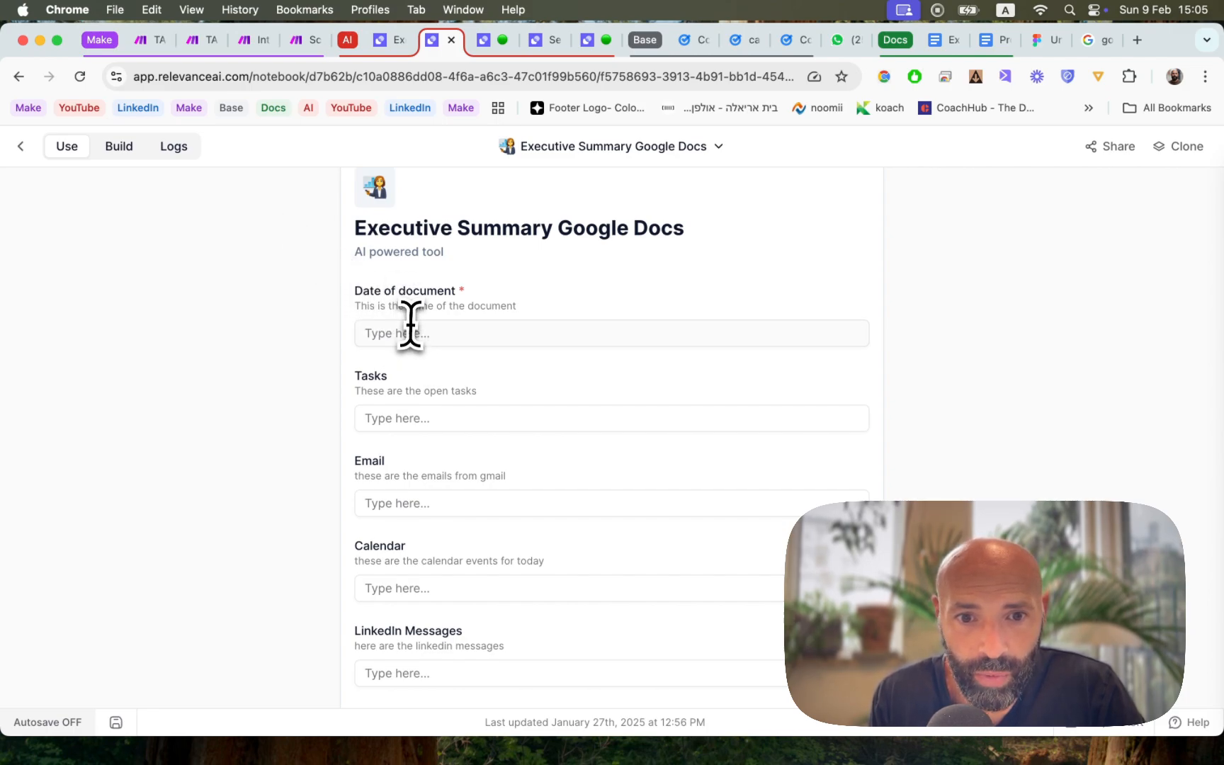
pyautogui.click(410, 333)
pyautogui.click(393, 420)
pyautogui.click(391, 504)
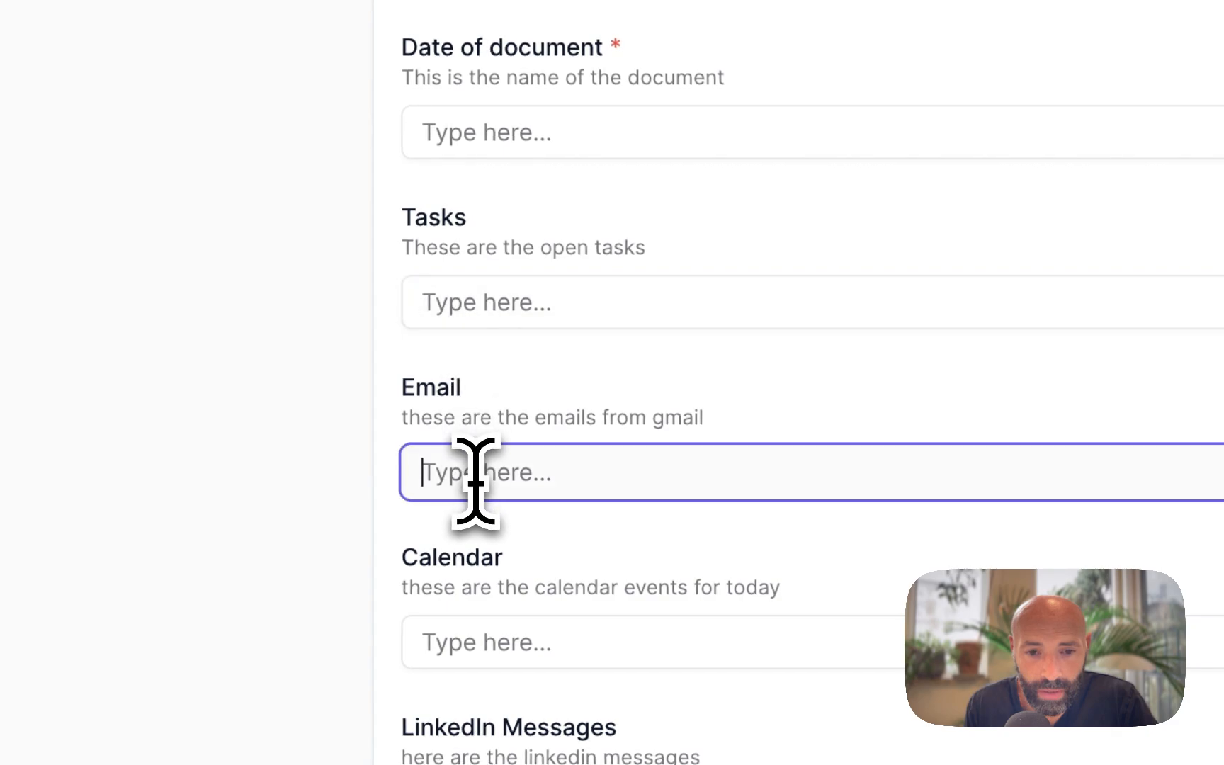
pyautogui.click(473, 641)
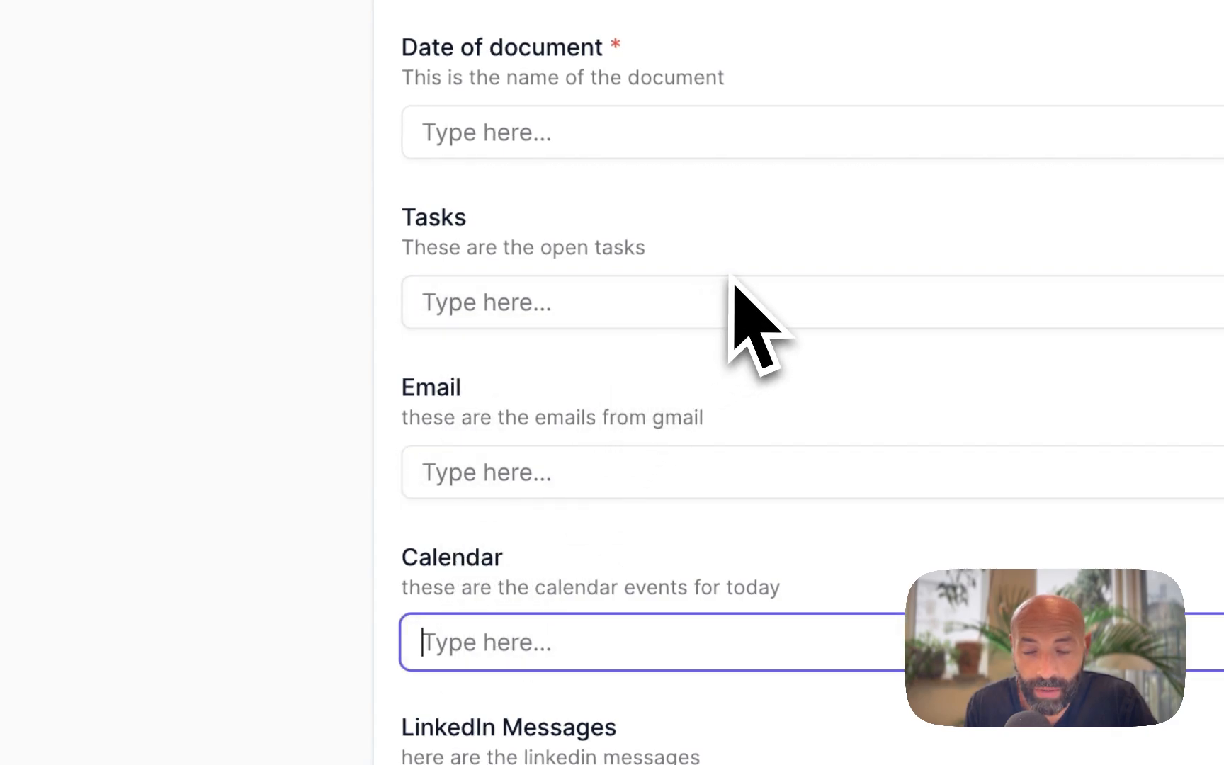
pyautogui.click(624, 145)
pyautogui.click(602, 298)
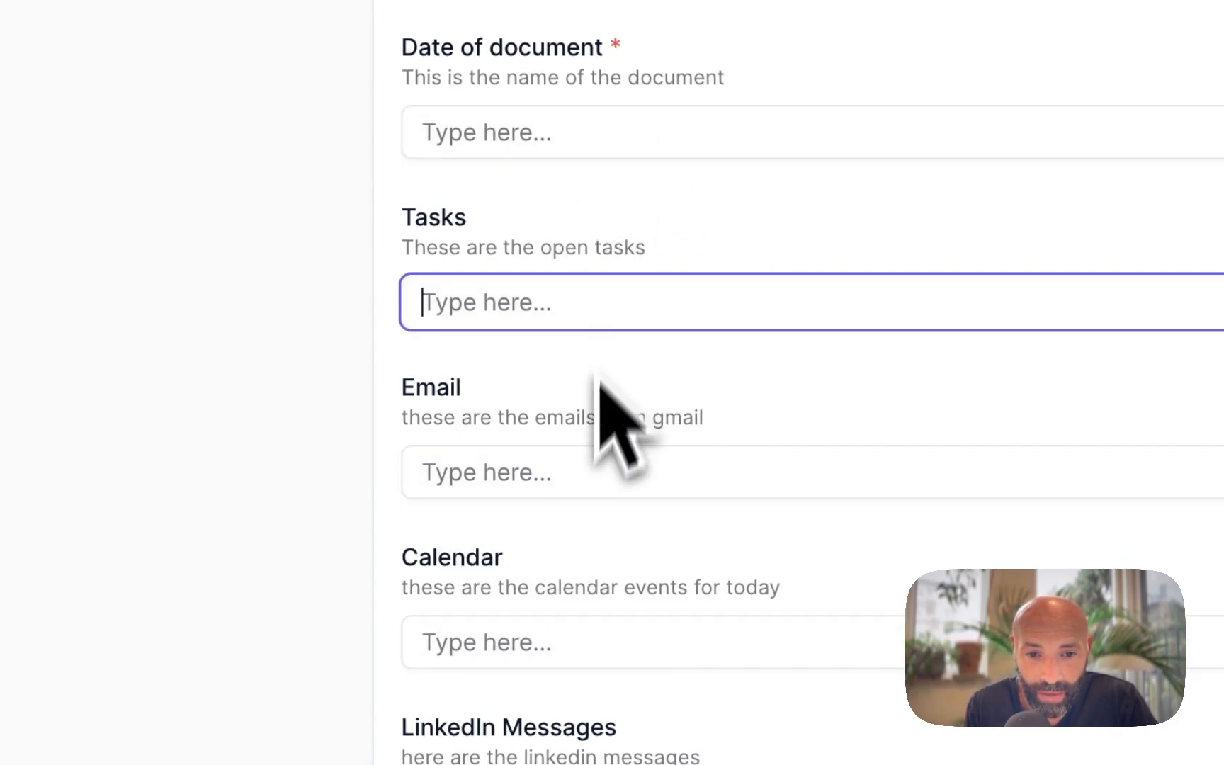
pyautogui.click(582, 468)
pyautogui.click(581, 635)
pyautogui.scroll(-3, 587, 645)
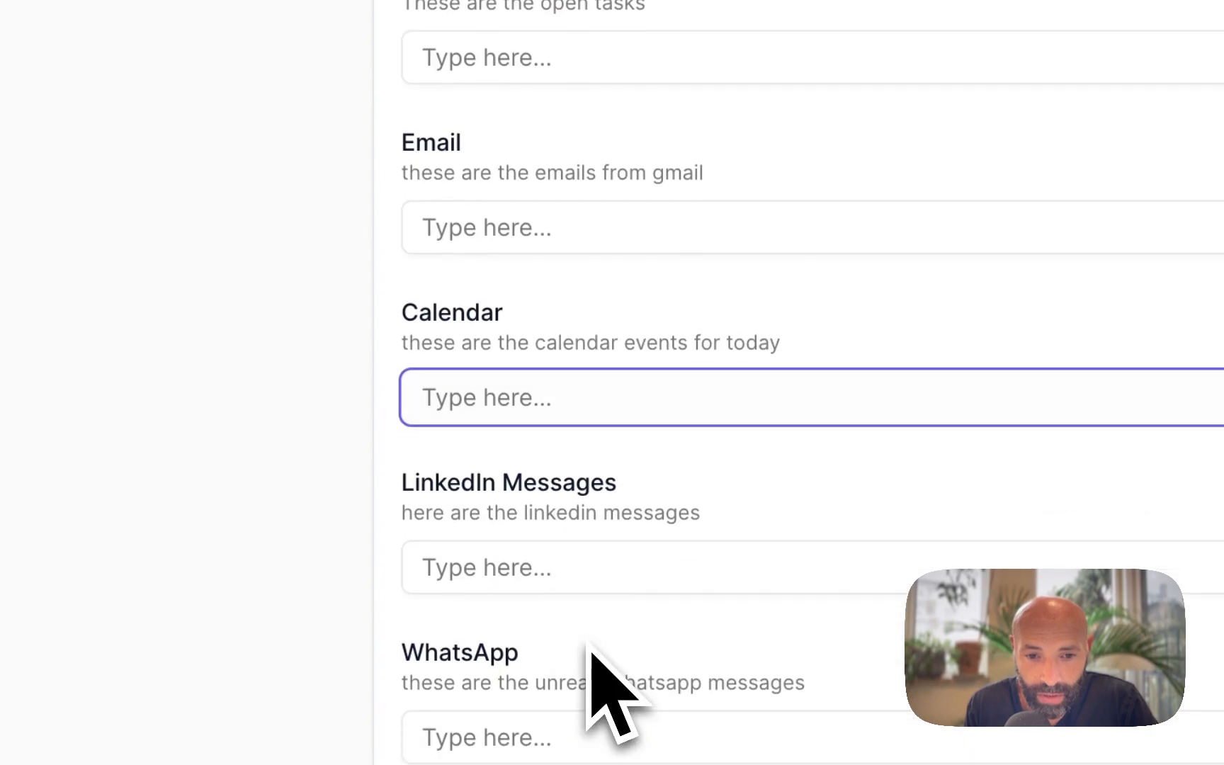
pyautogui.click(658, 568)
pyautogui.click(647, 738)
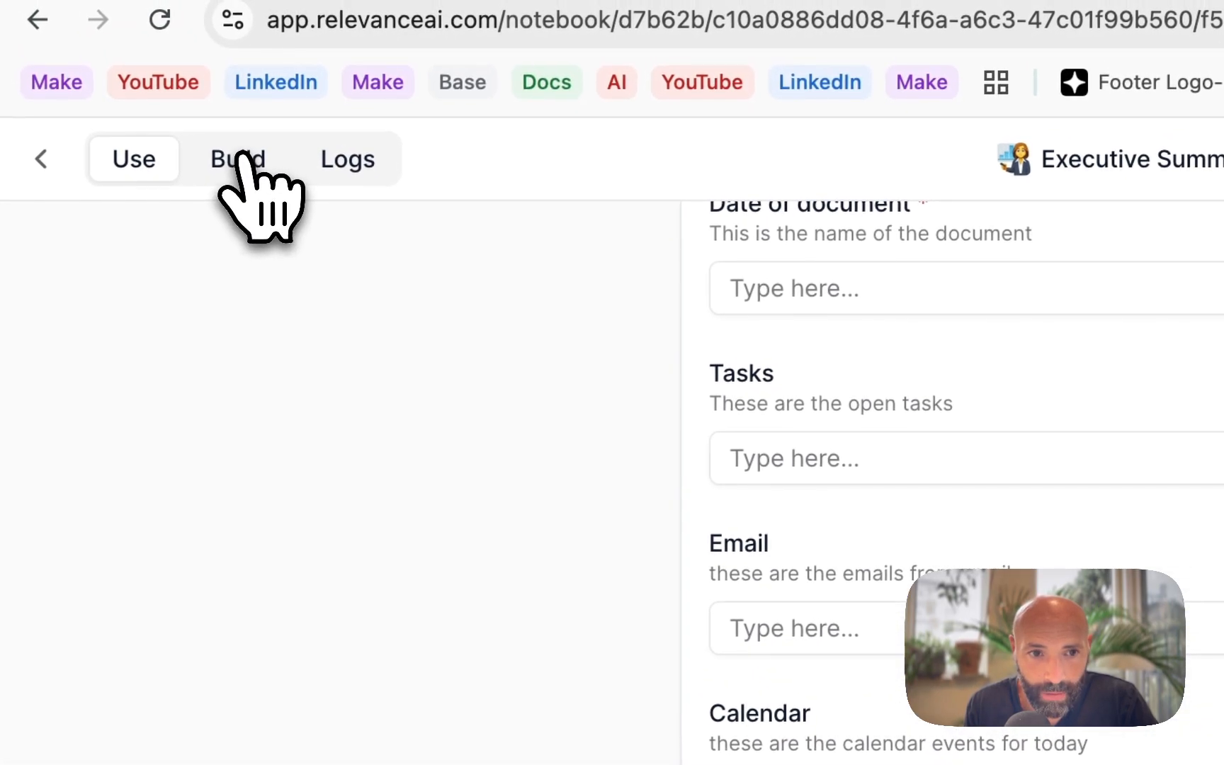
# Step: Show the tool's build view, expand its user inputs, and examine each input's description and variable name from date to content
pyautogui.click(241, 159)
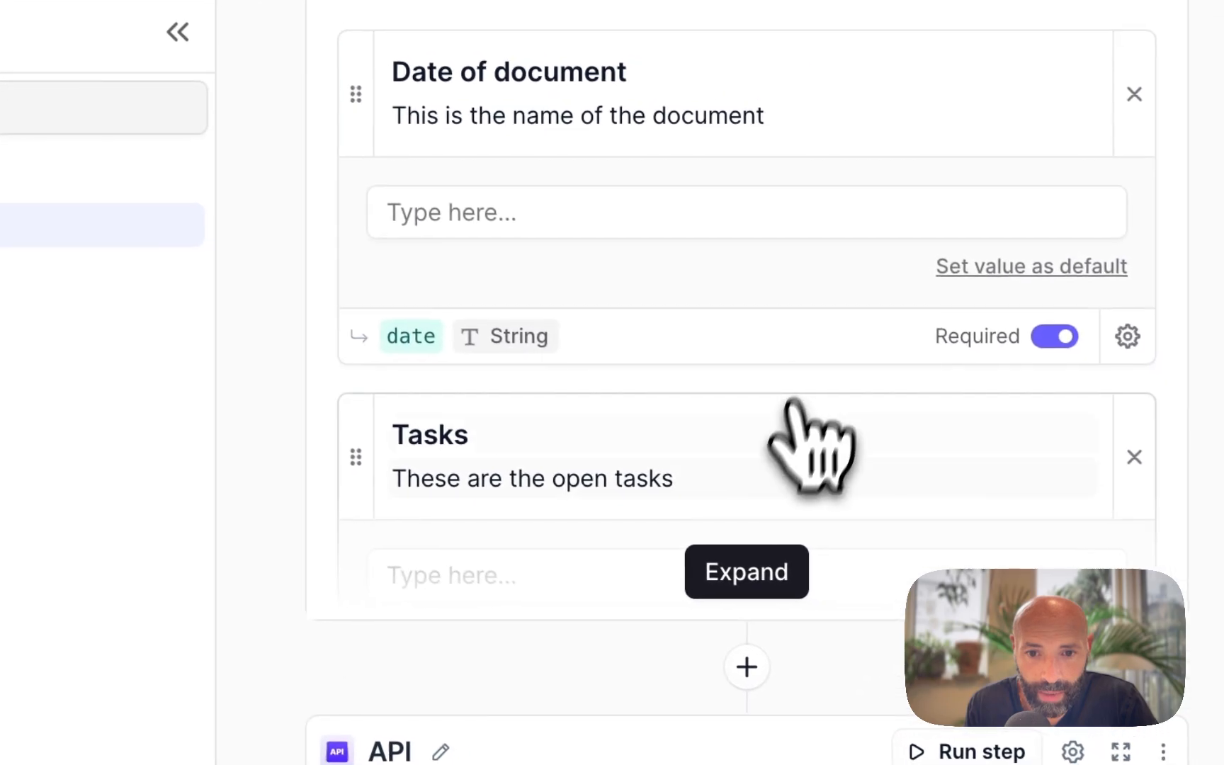
pyautogui.click(744, 567)
pyautogui.scroll(5, 691, 368)
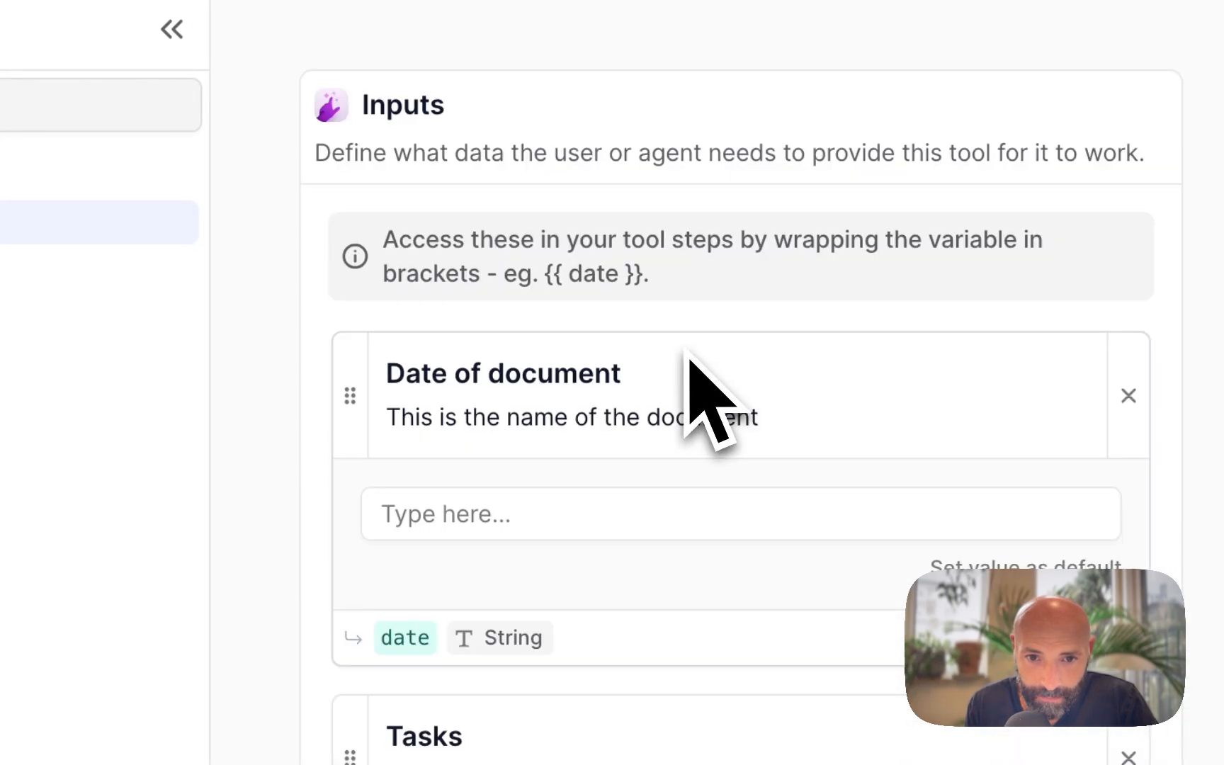
pyautogui.click(556, 510)
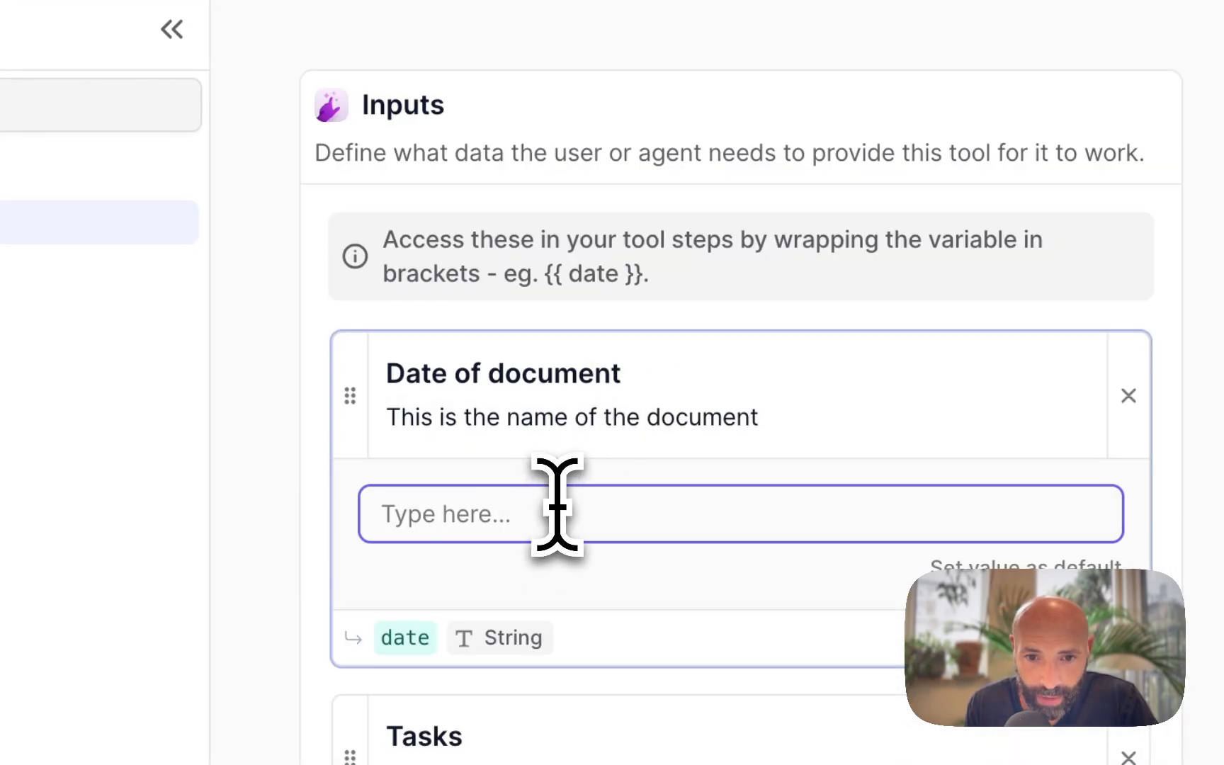
pyautogui.scroll(-2, 558, 506)
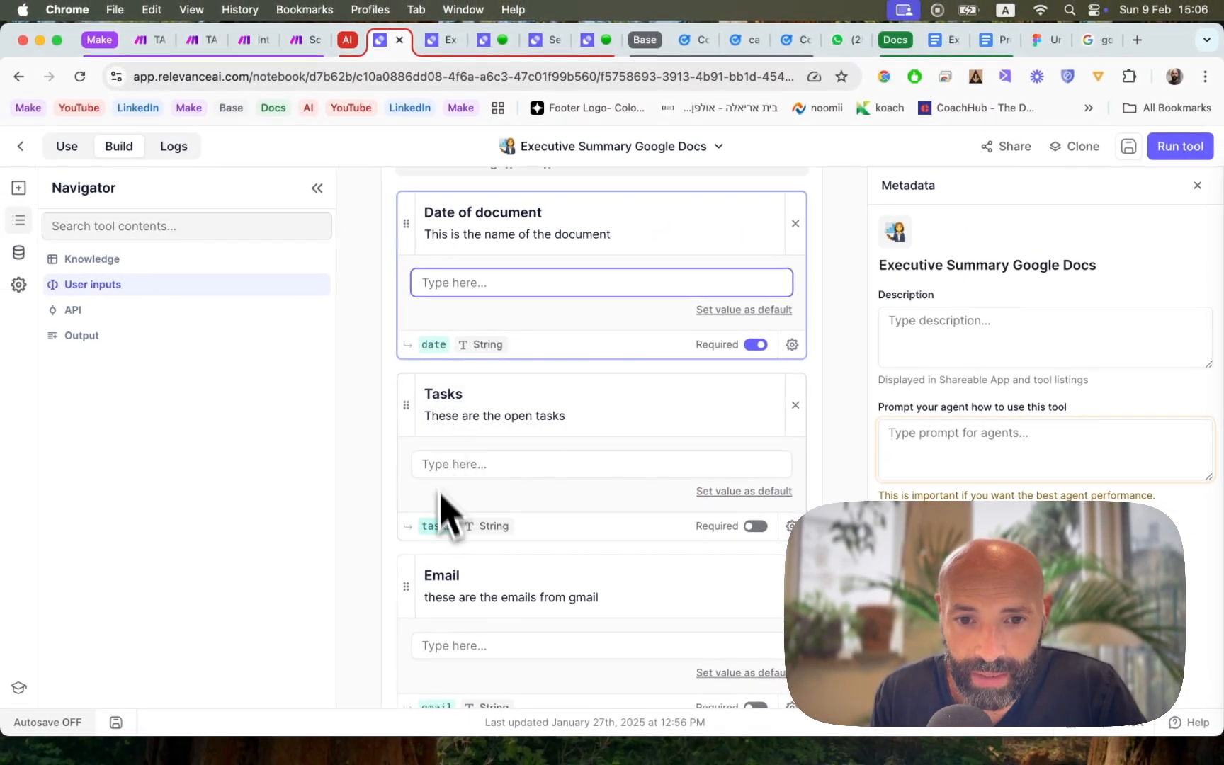
pyautogui.scroll(-2, 469, 459)
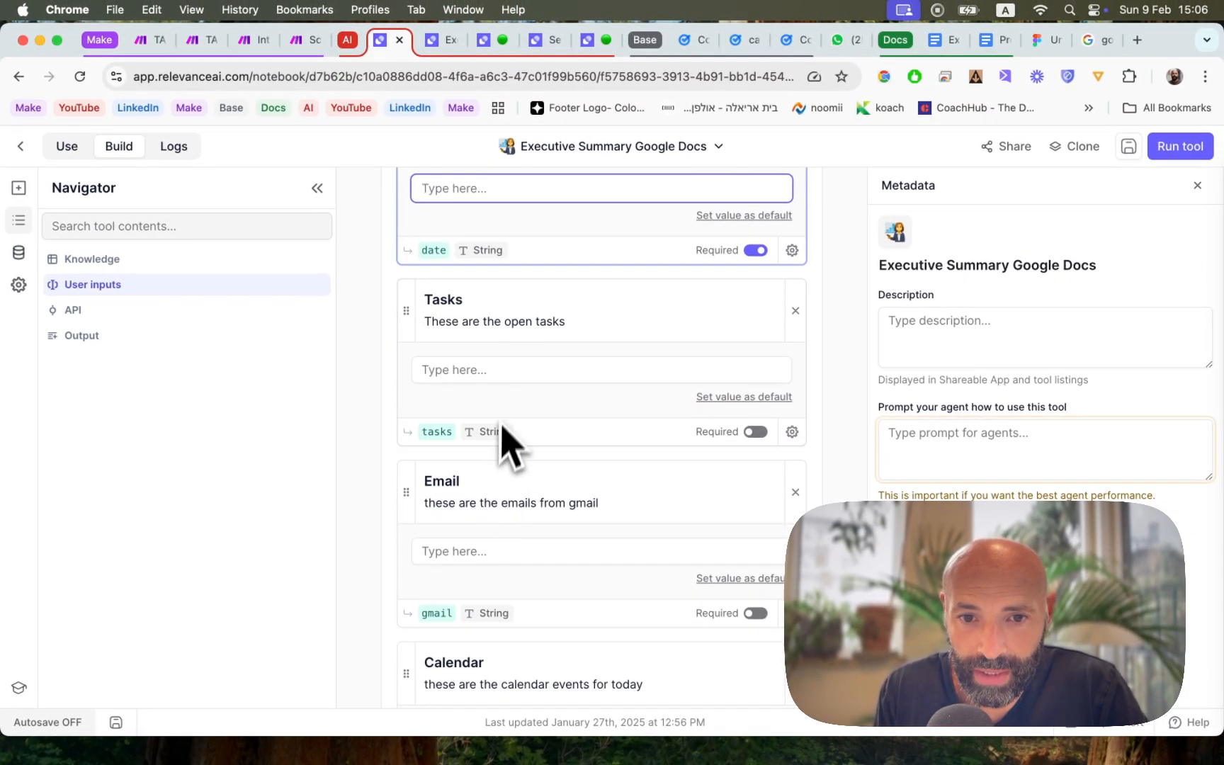
pyautogui.doubleClick(467, 326)
pyautogui.click(600, 391)
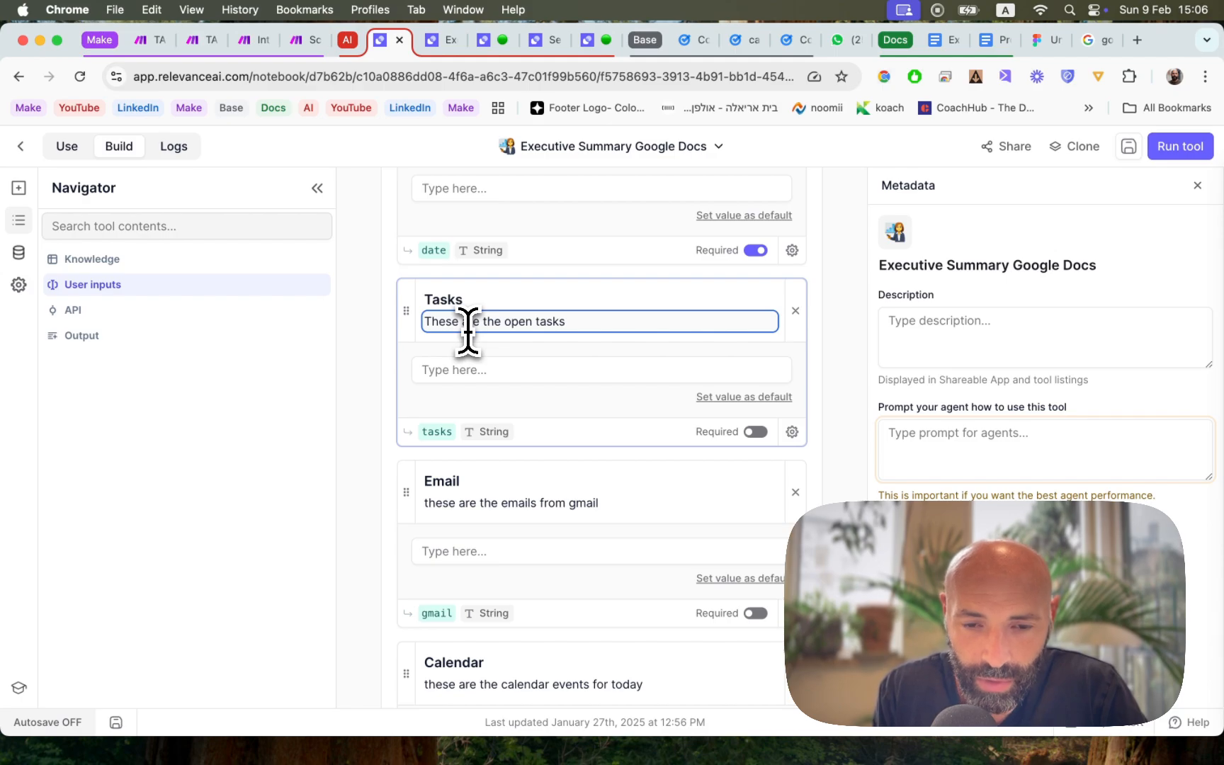
pyautogui.scroll(-4, 467, 322)
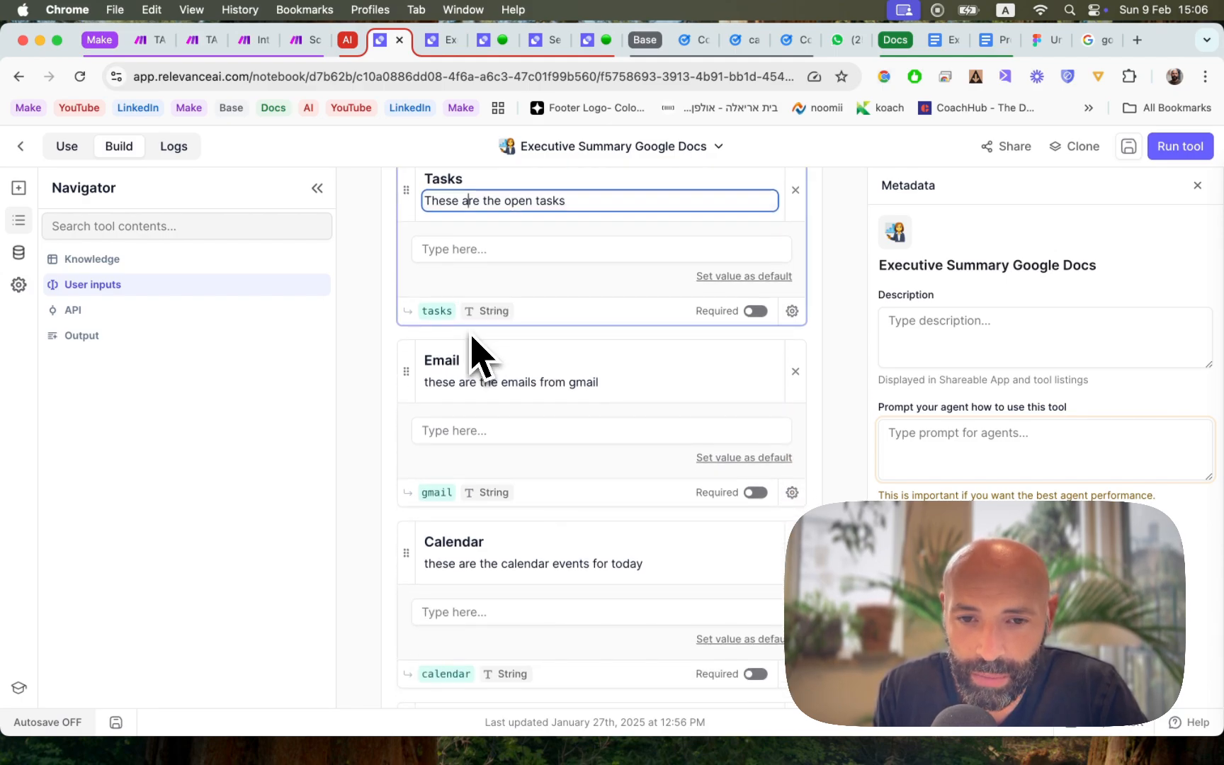
pyautogui.scroll(-6, 473, 347)
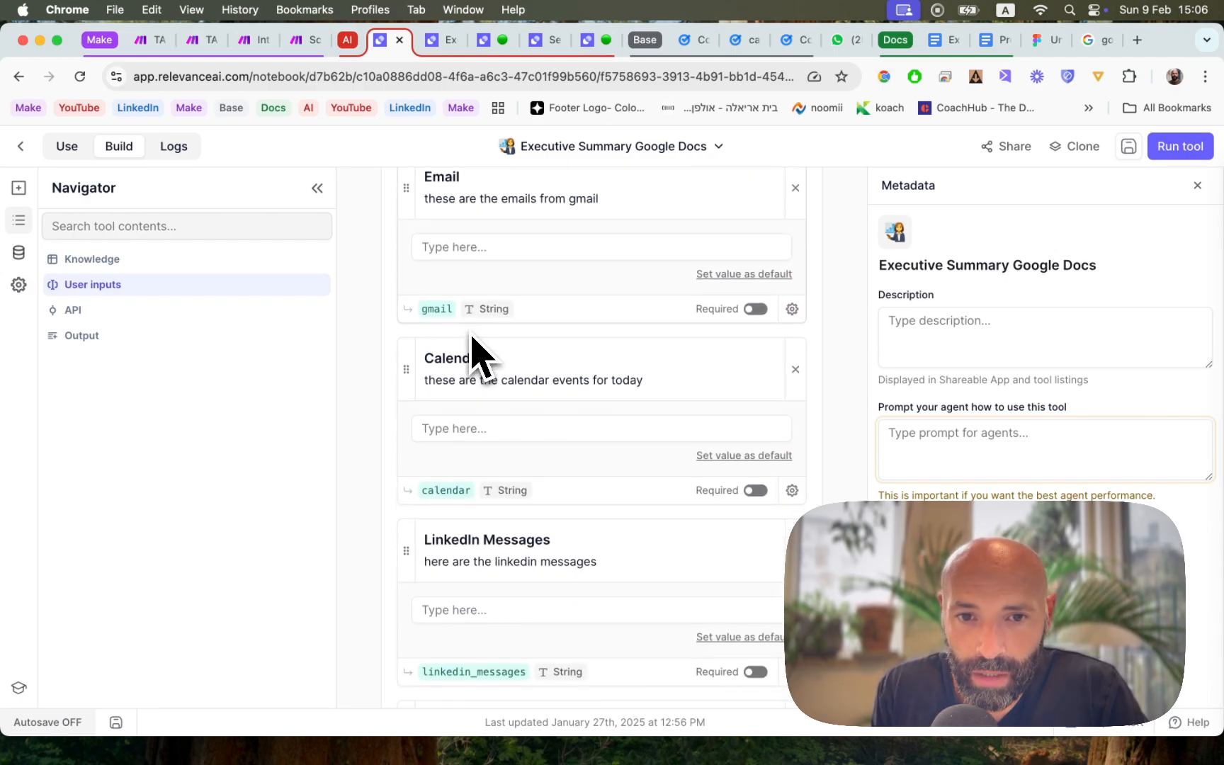
pyautogui.scroll(-12, 507, 549)
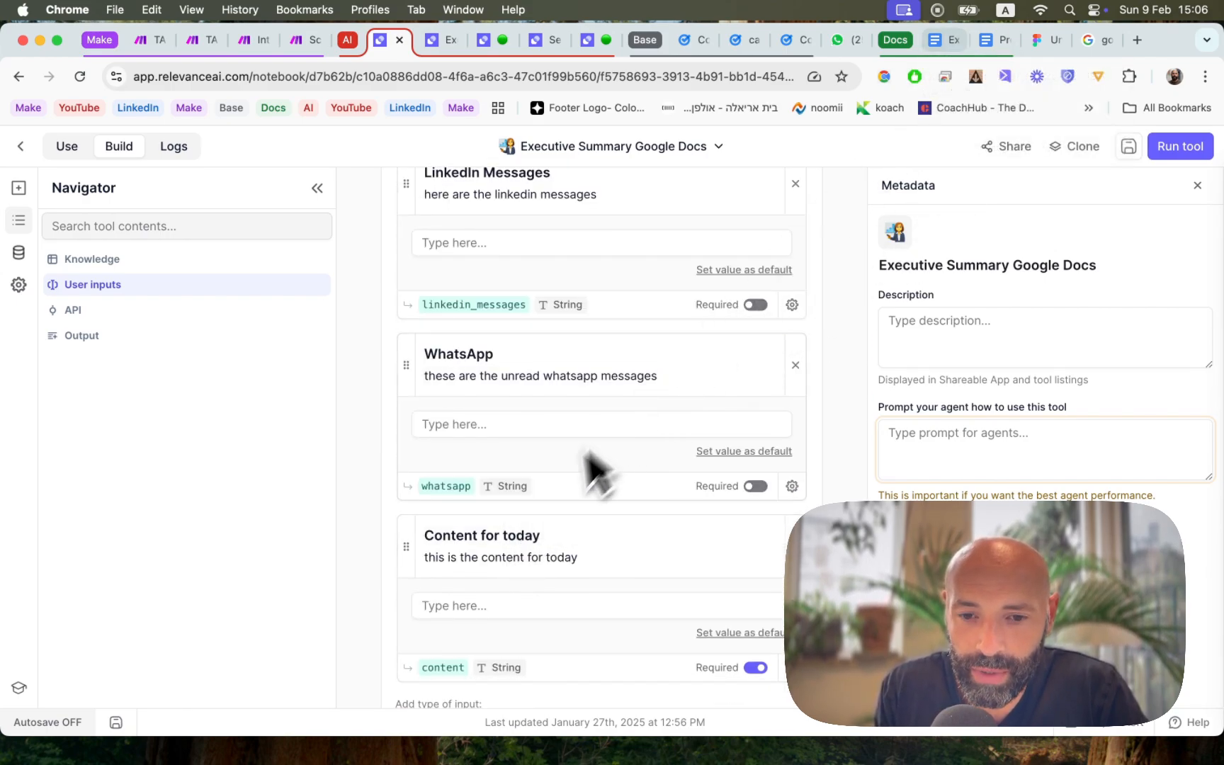
# Step: Expand the tool's API step and examine its method, Make webhook URL, headers and body
pyautogui.scroll(-20, 587, 454)
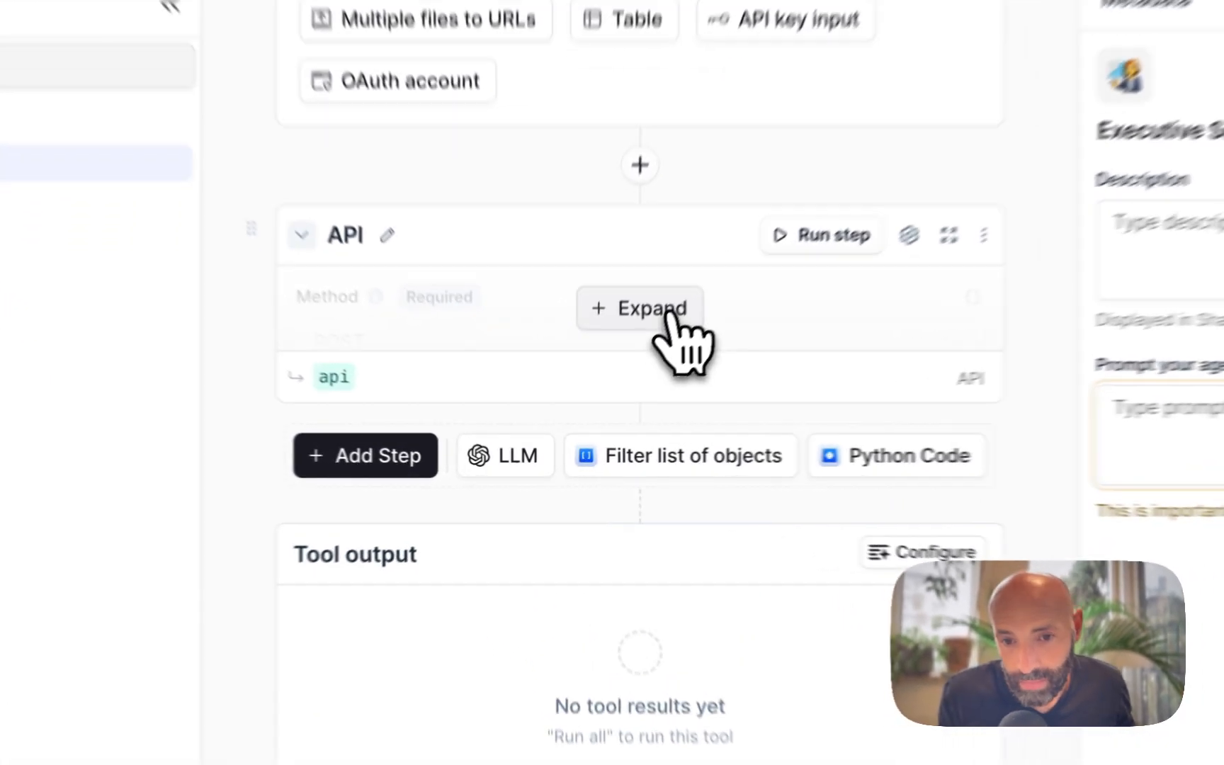
pyautogui.click(618, 376)
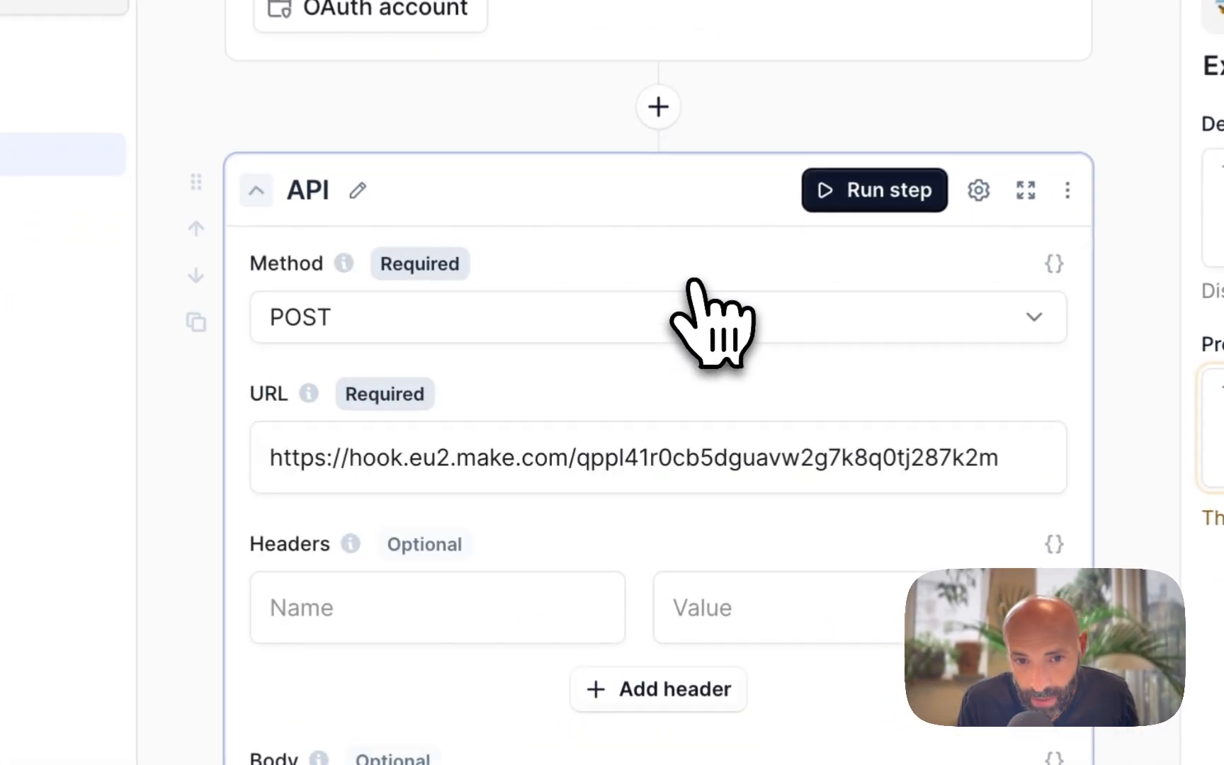
pyautogui.scroll(-3, 567, 428)
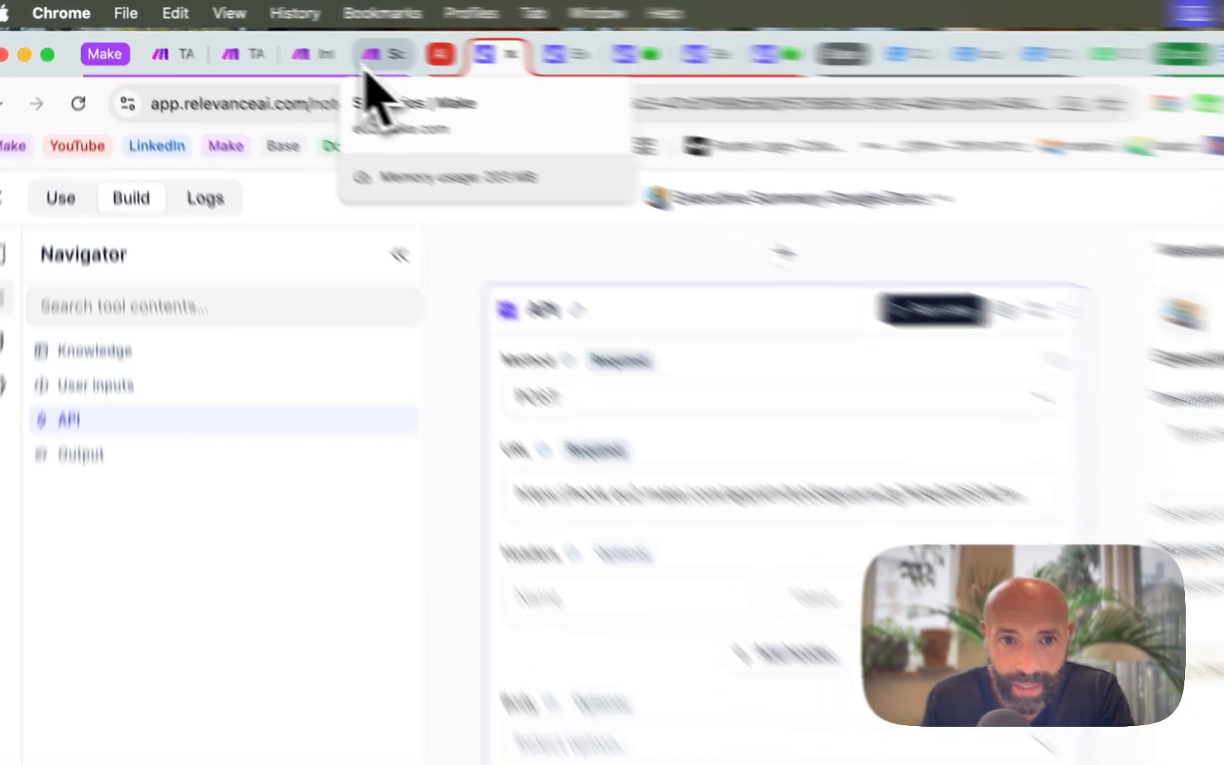
# Step: Switch to the Google Docs placeholder template and rename the document as Template for test
pyautogui.click(301, 43)
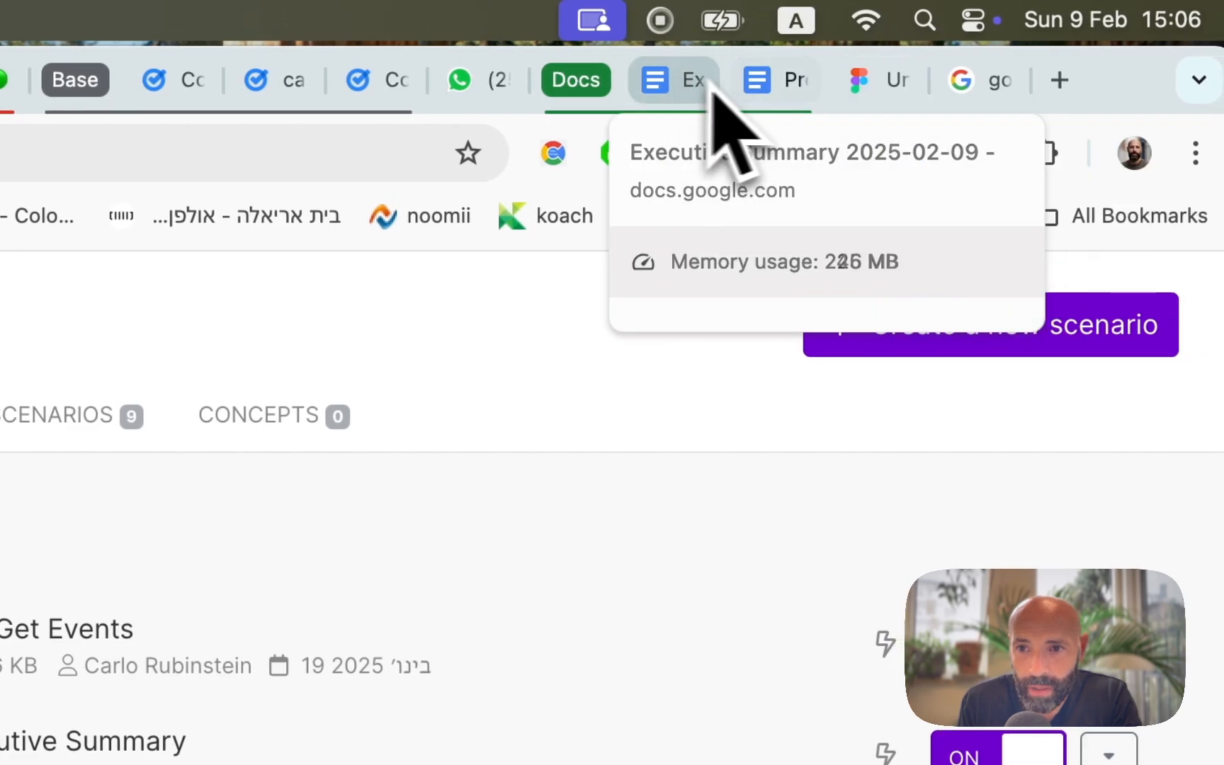
pyautogui.click(761, 95)
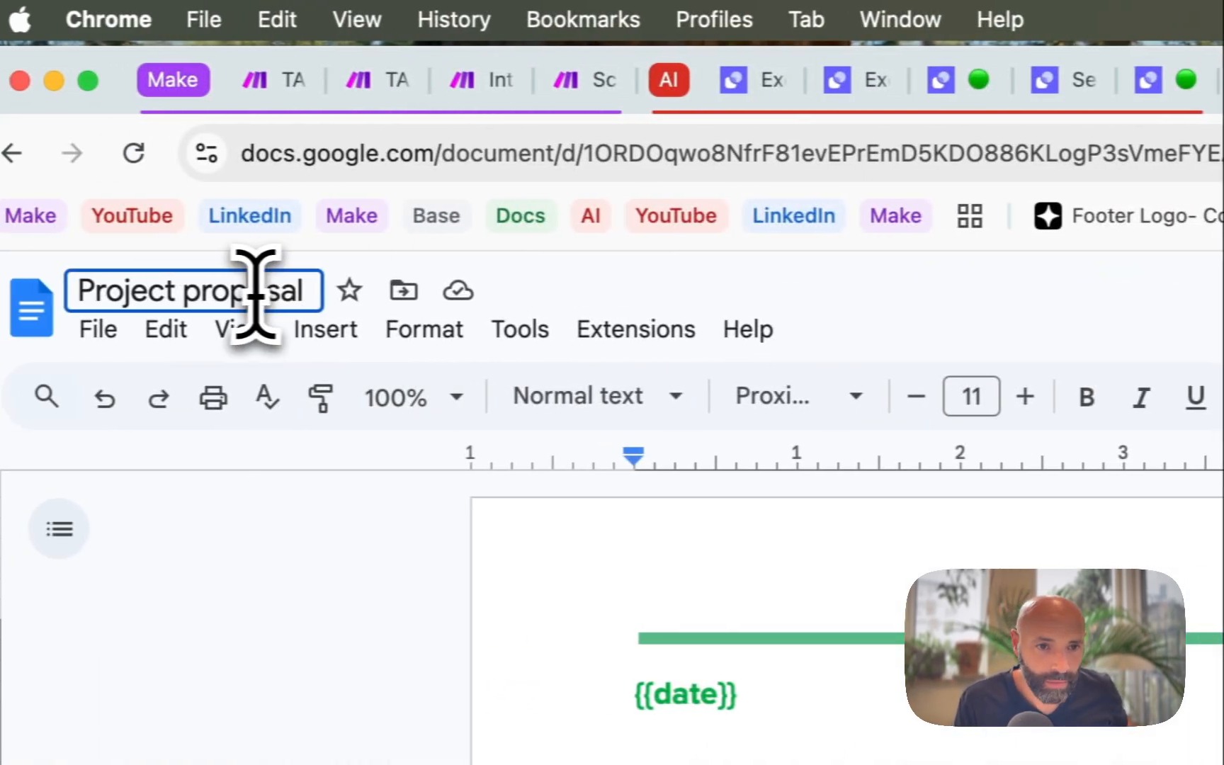
pyautogui.doubleClick(268, 292)
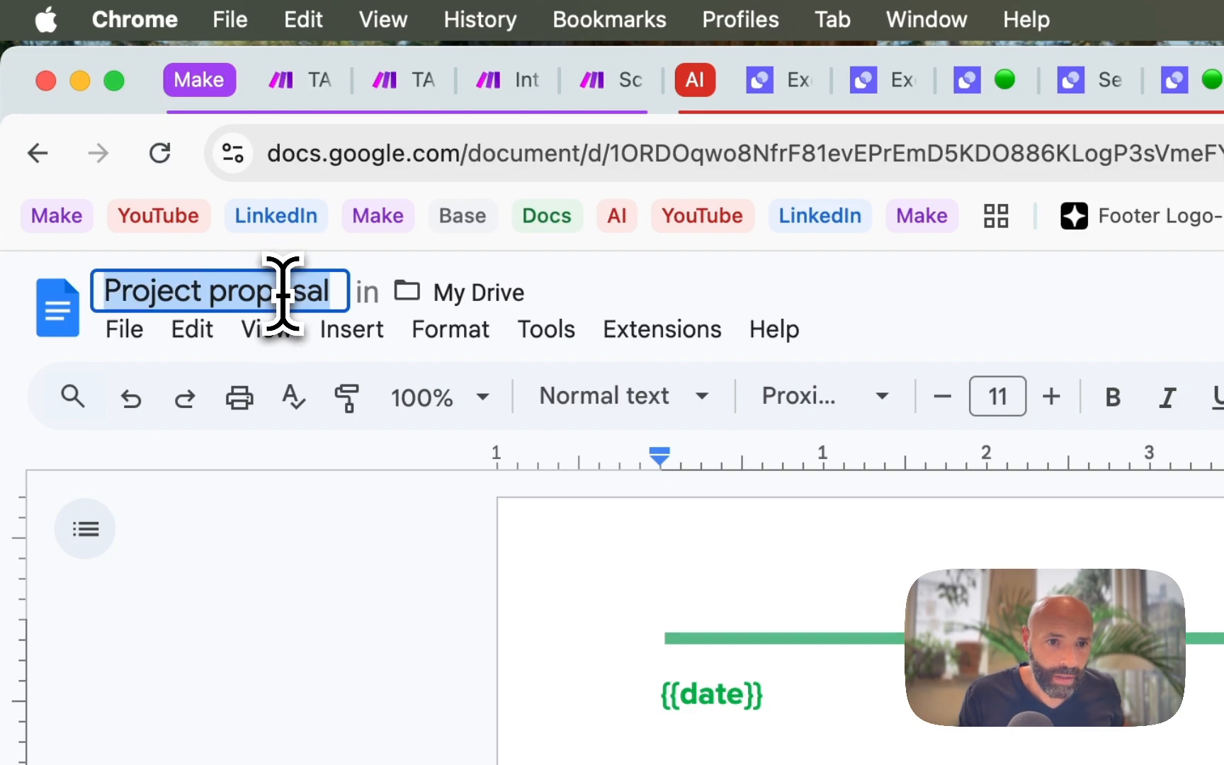
pyautogui.write('T')
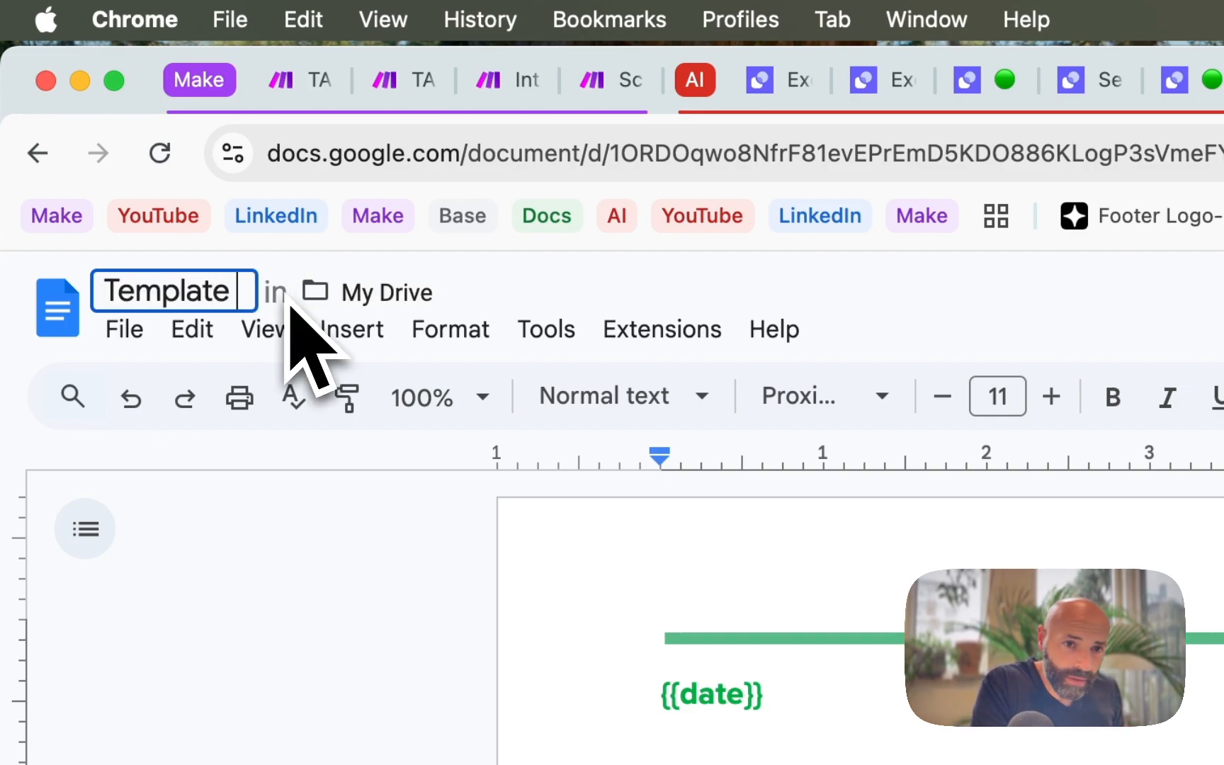
pyautogui.write('emplate')
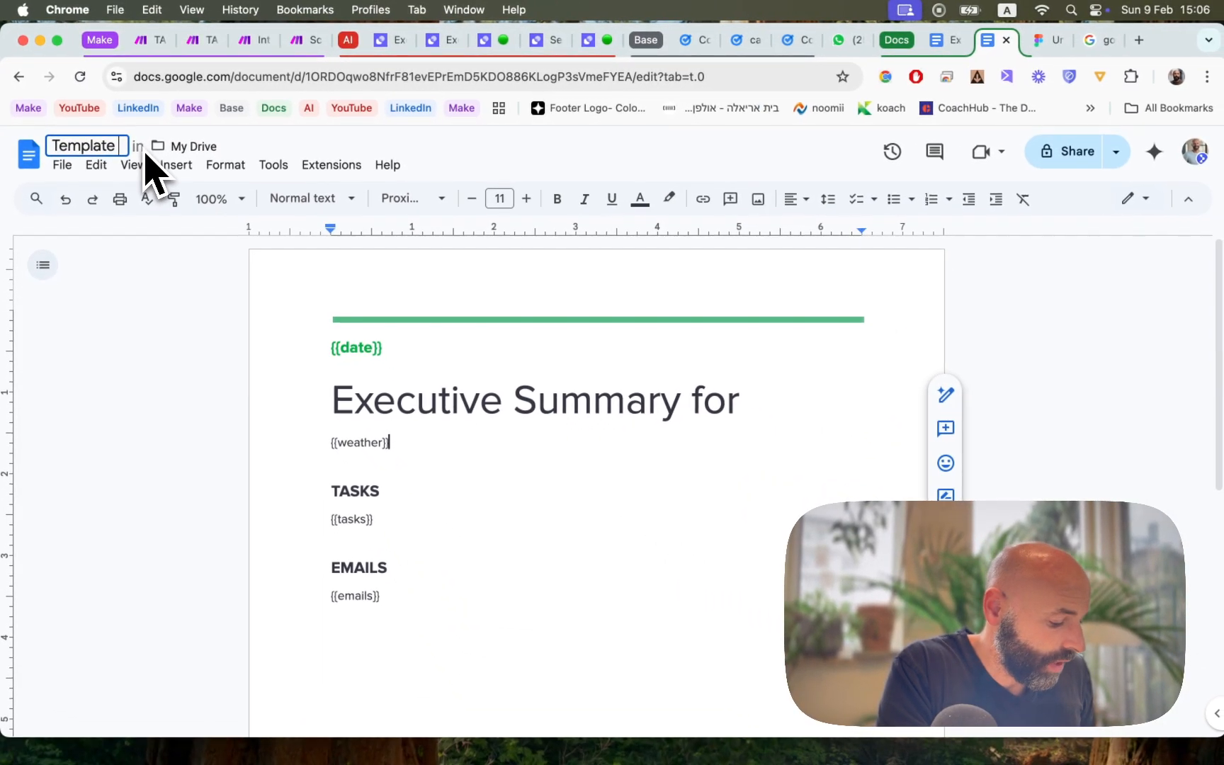
pyautogui.write(' for test')
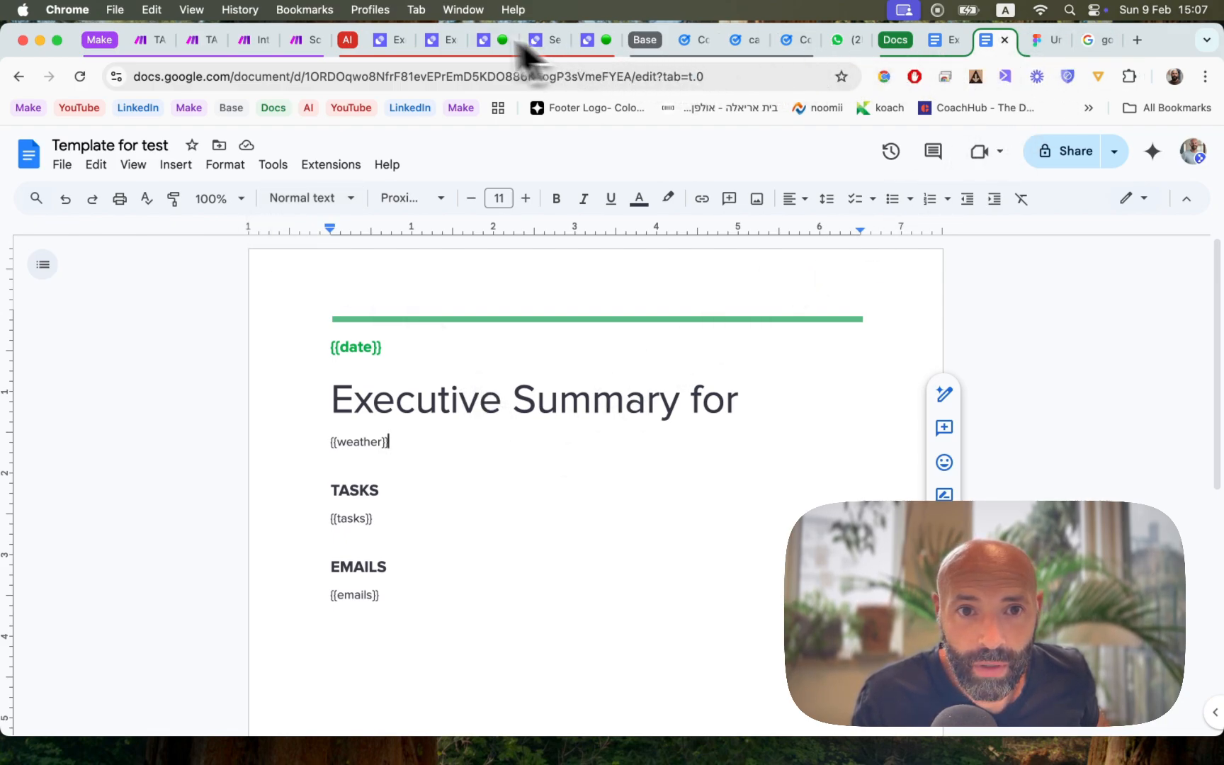
# Step: Create a new Make scenario that starts with a custom webhook, adding and saving a new hook named My gateway-webhook webhook
pyautogui.click(309, 45)
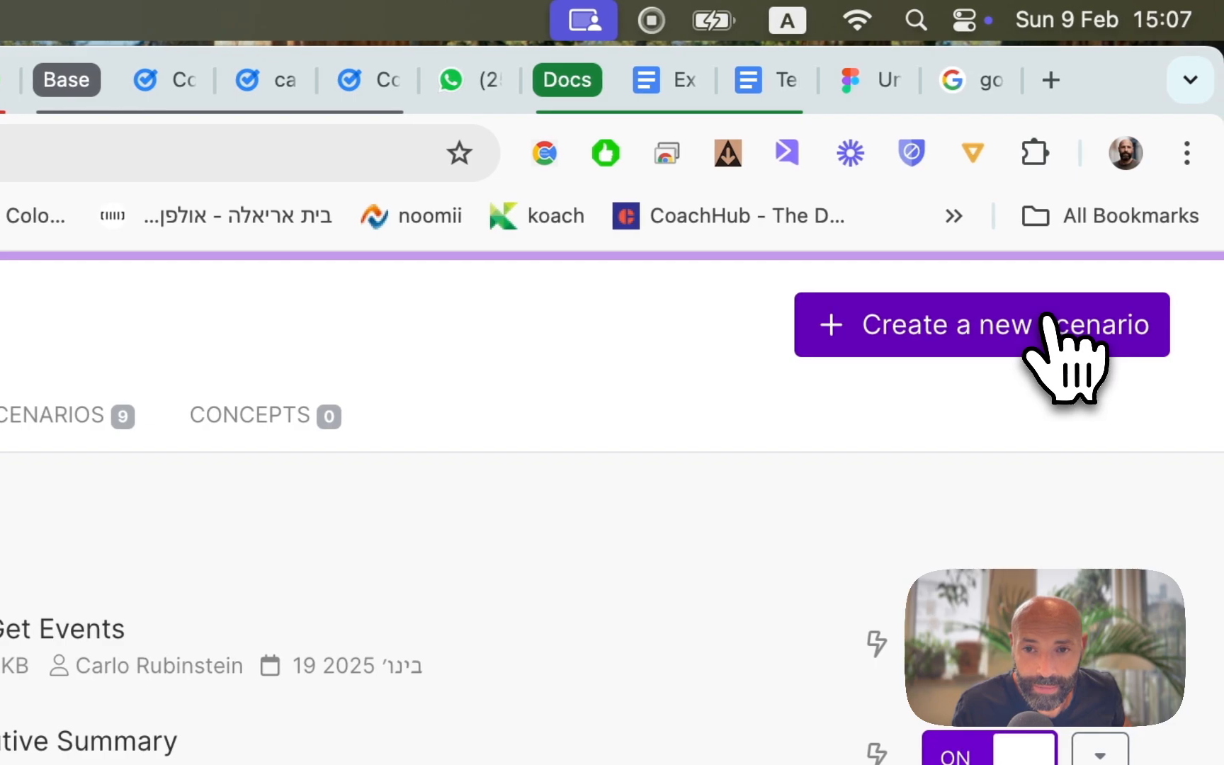
pyautogui.click(1047, 322)
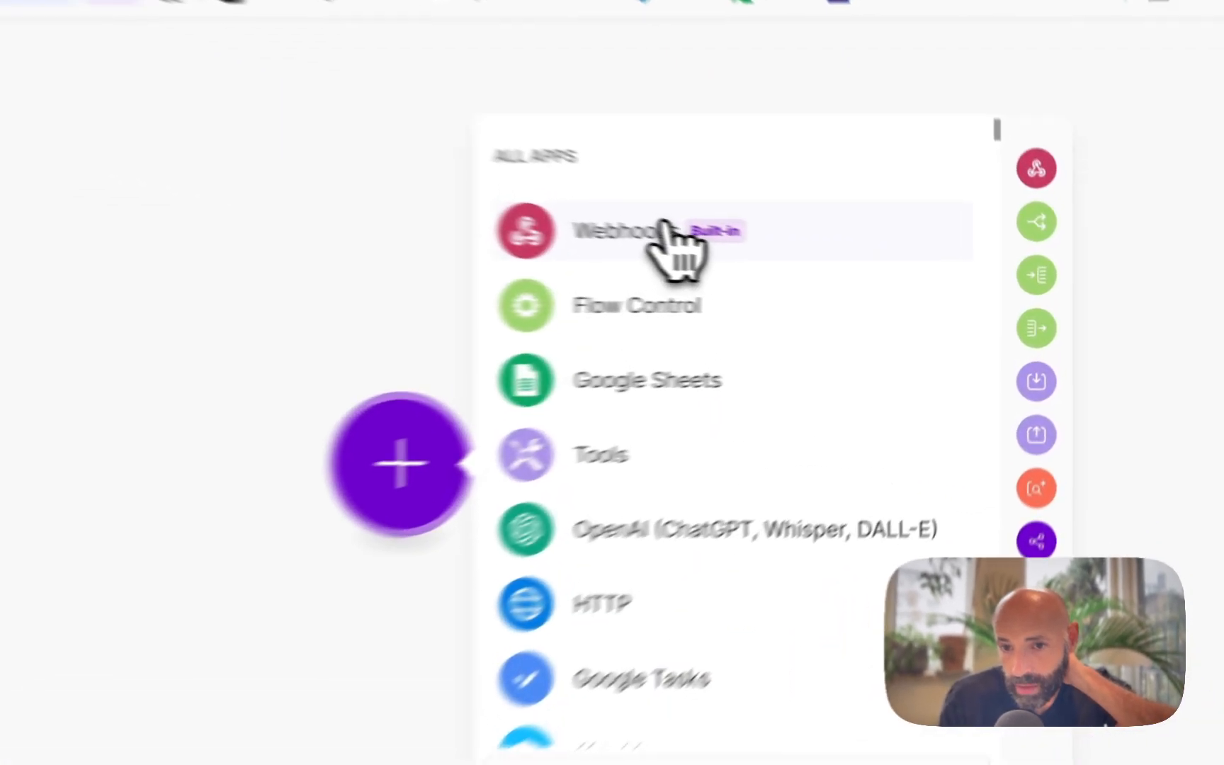
pyautogui.click(786, 261)
pyautogui.click(542, 526)
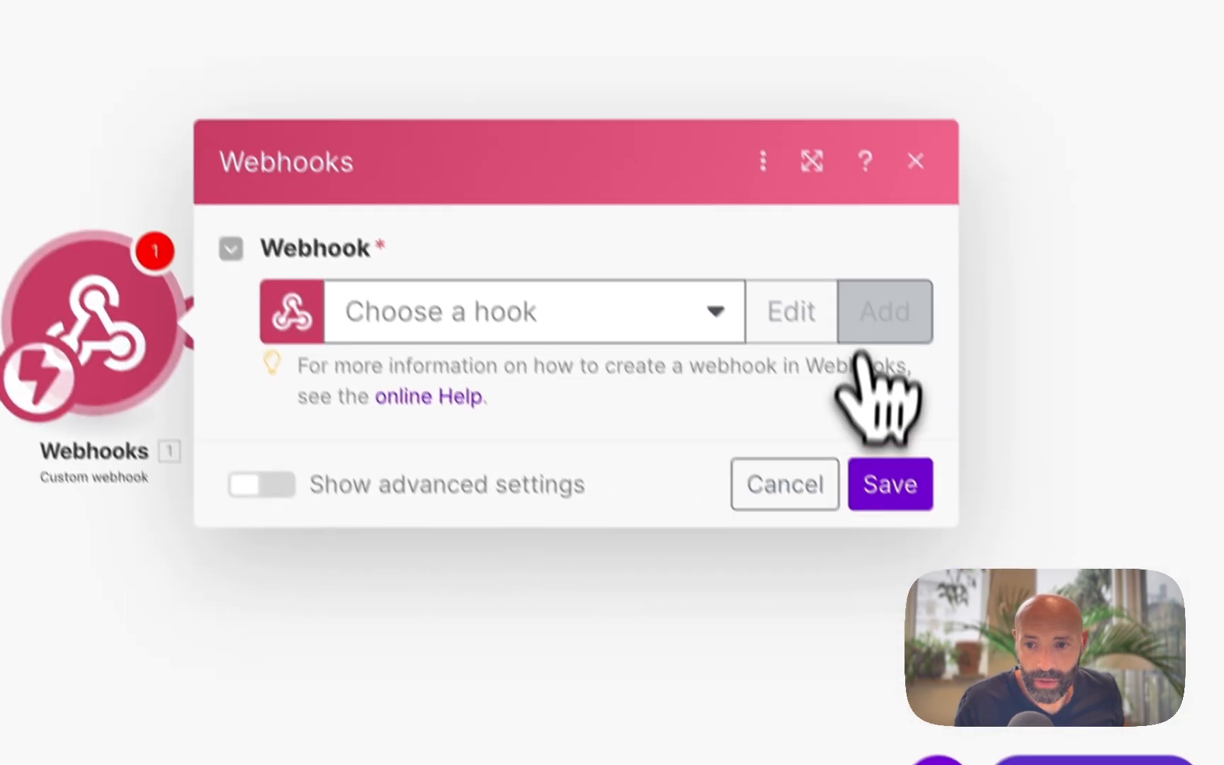
pyautogui.click(863, 291)
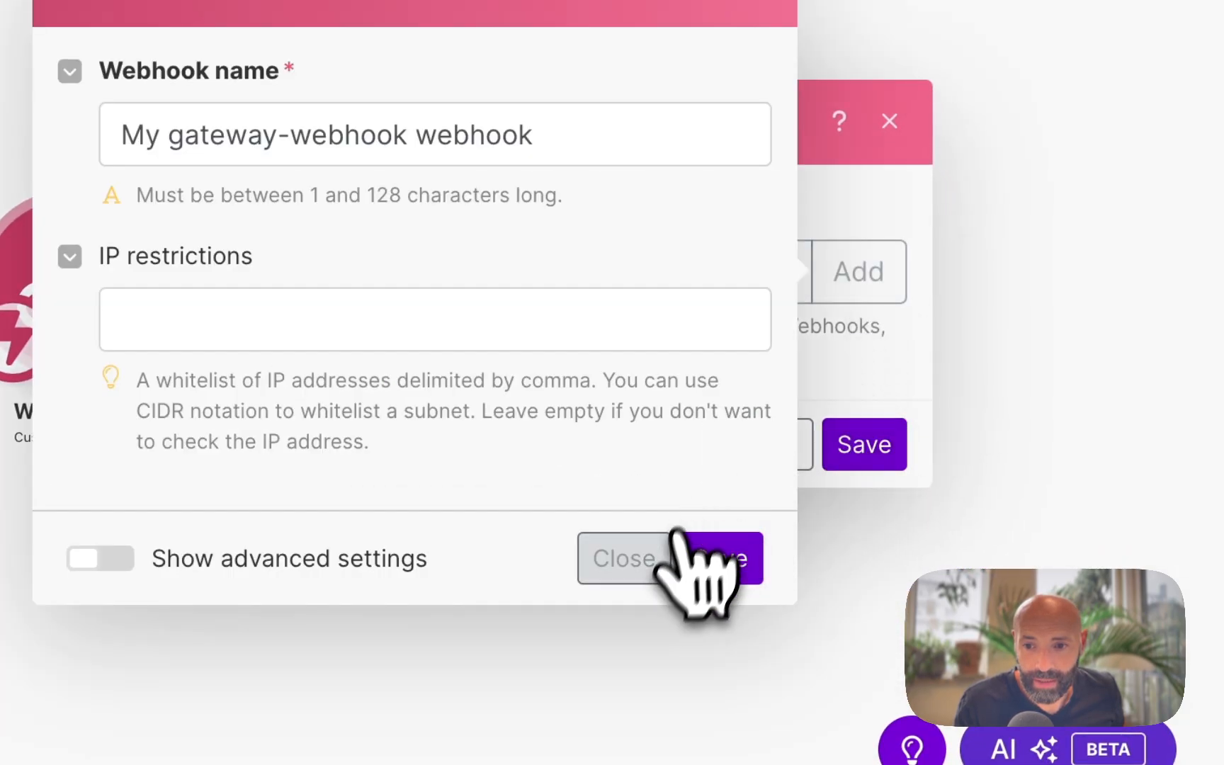
pyautogui.click(698, 559)
pyautogui.moveTo(855, 439); pyautogui.dragTo(859, 545)
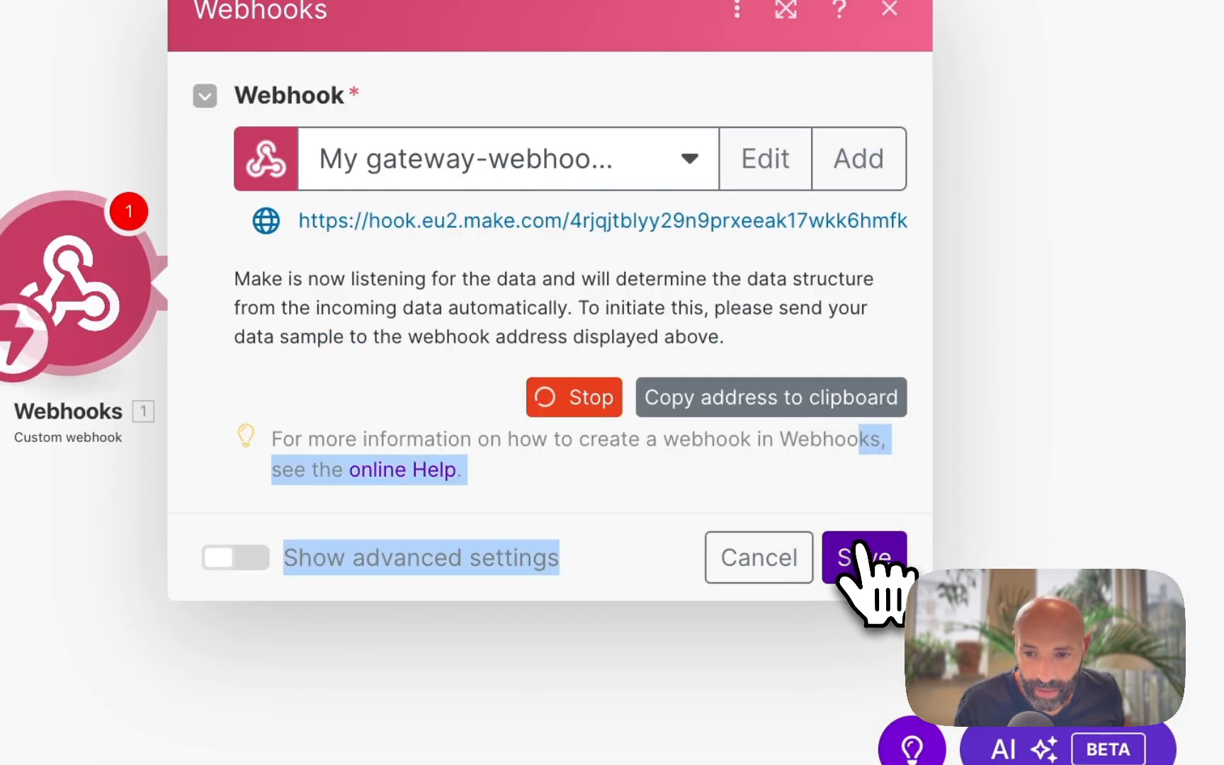
pyautogui.click(859, 553)
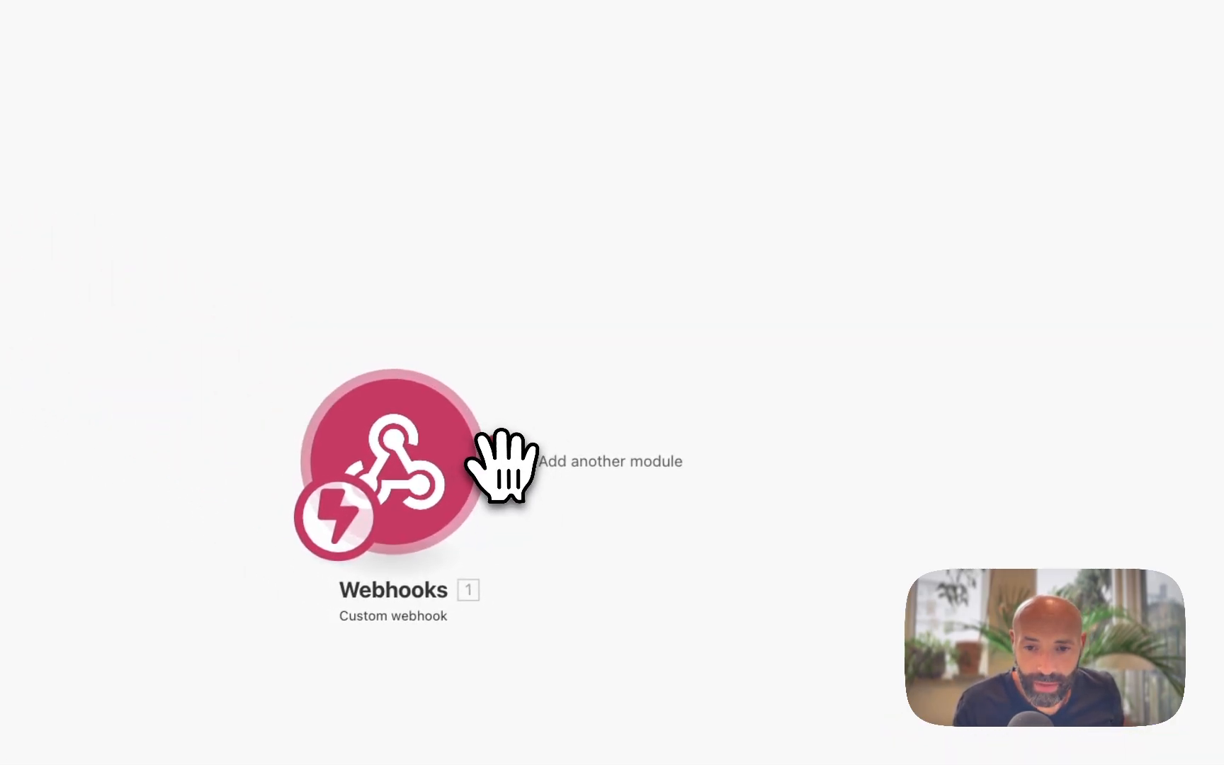
# Step: Add a Google Docs module after the webhook with the Create a Document from a Template action
pyautogui.click(499, 459)
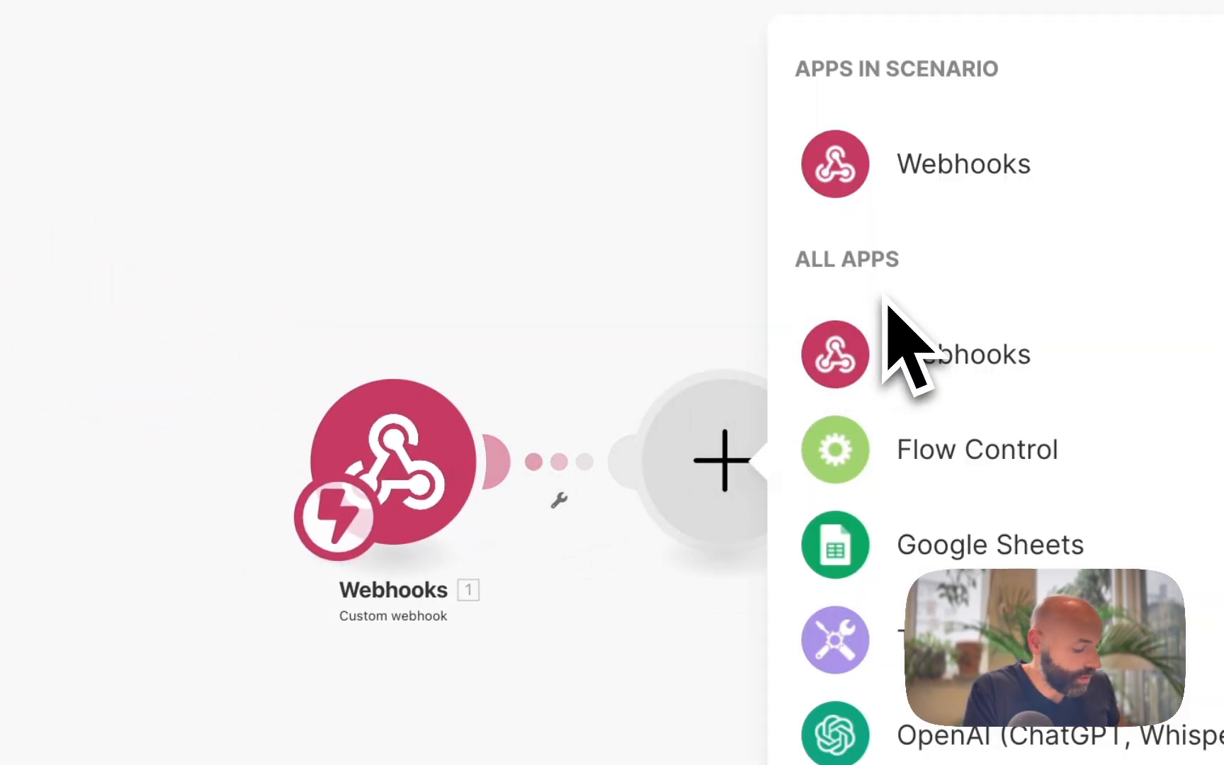
pyautogui.write('google')
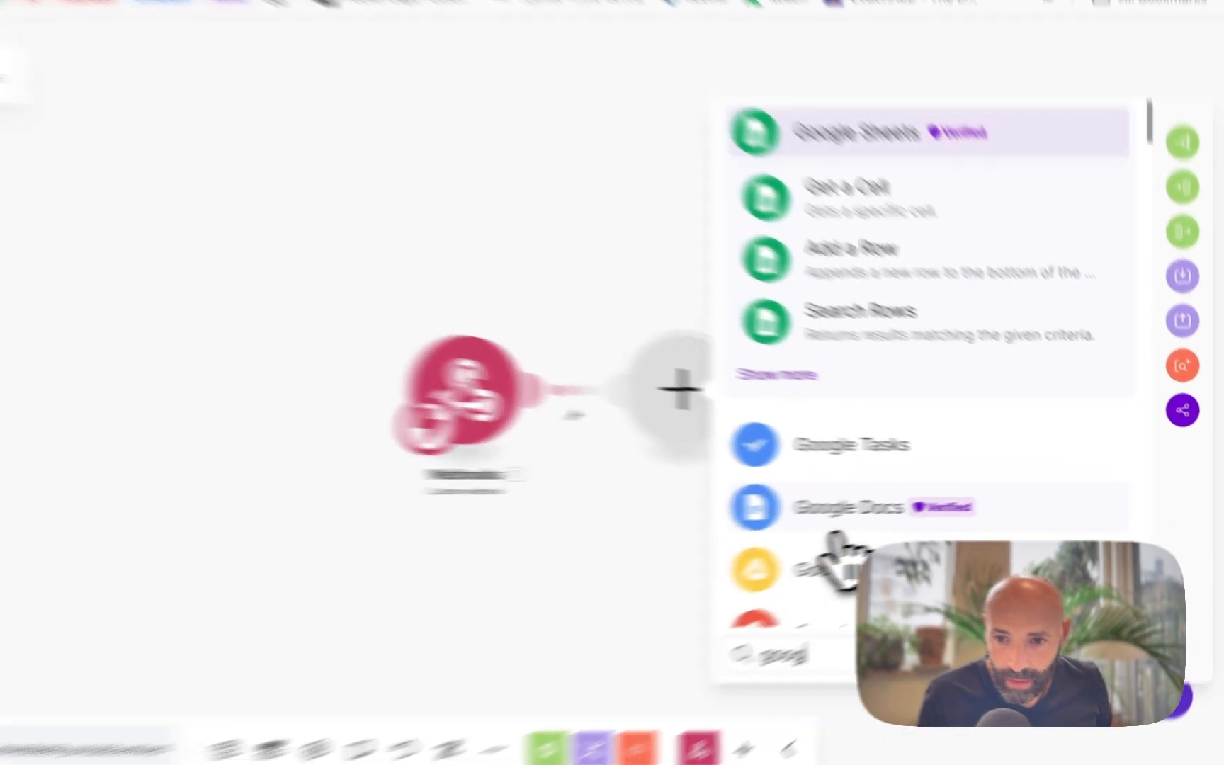
pyautogui.click(938, 502)
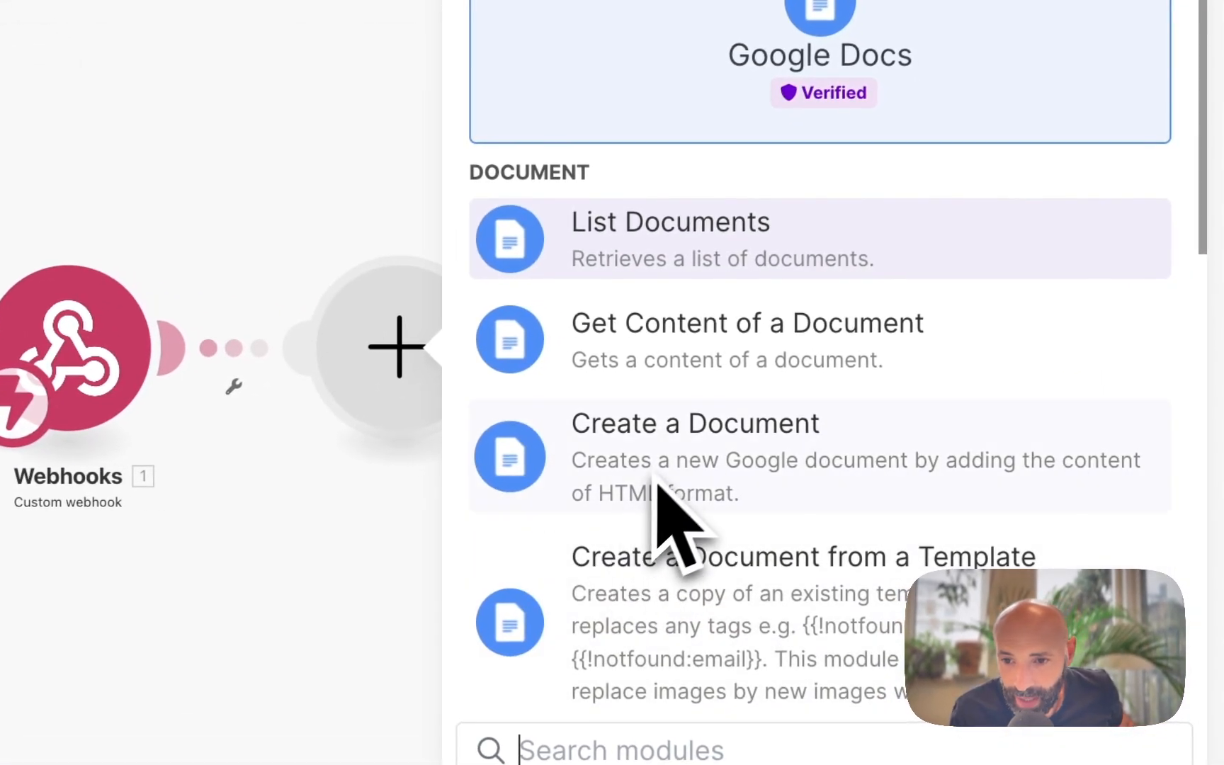
pyautogui.scroll(-2, 666, 485)
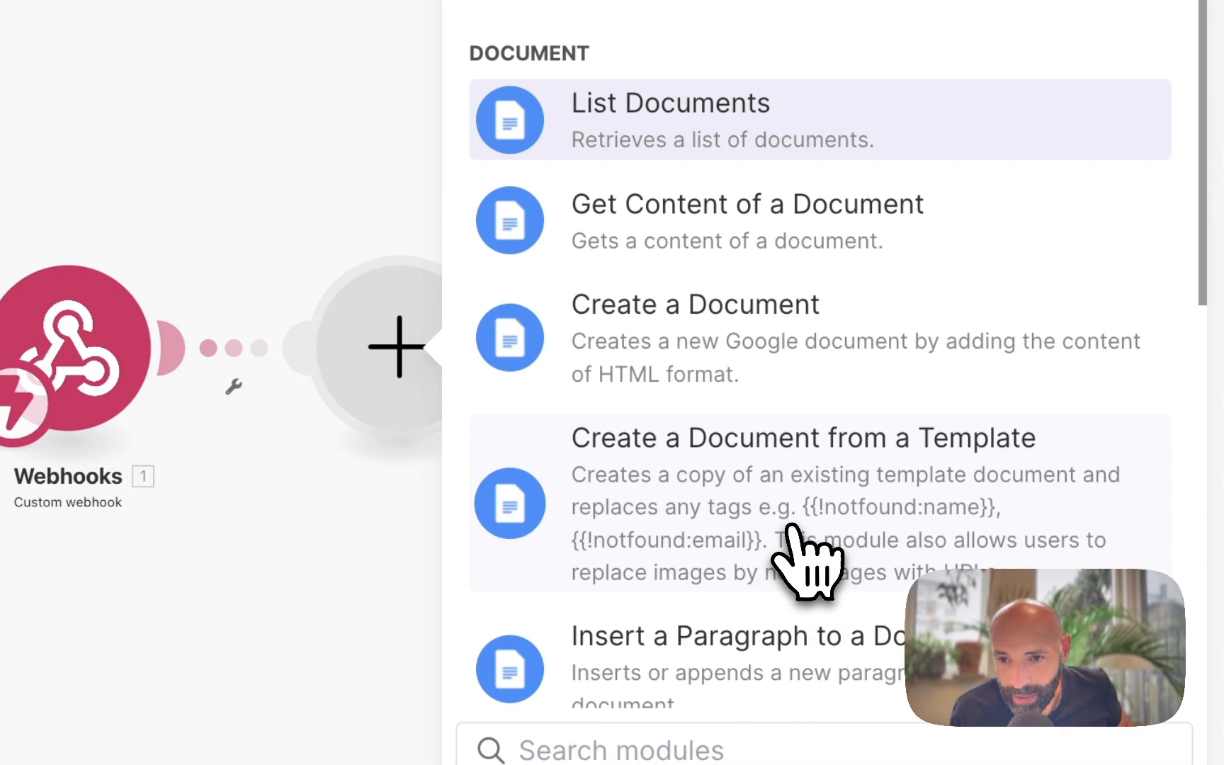
pyautogui.click(791, 528)
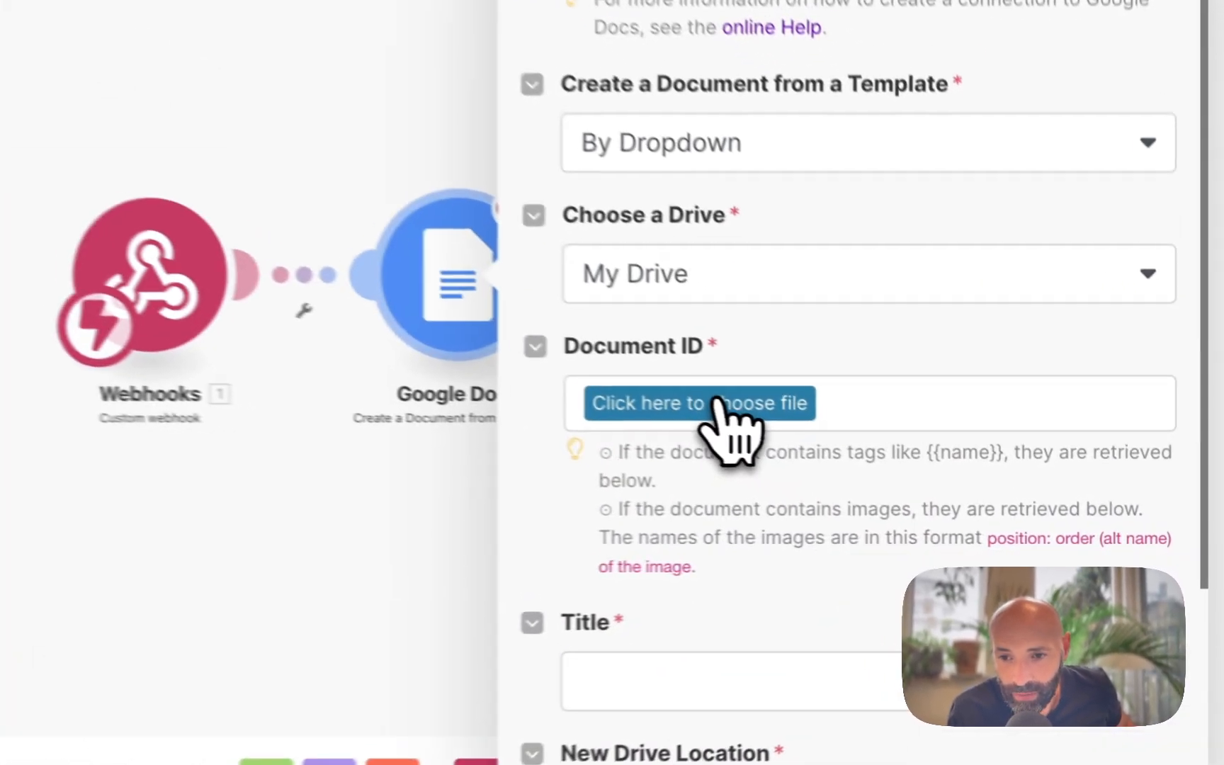
# Step: Choose Template for test from My Drive as the module's template document and bring up its placeholder values
pyautogui.click(949, 477)
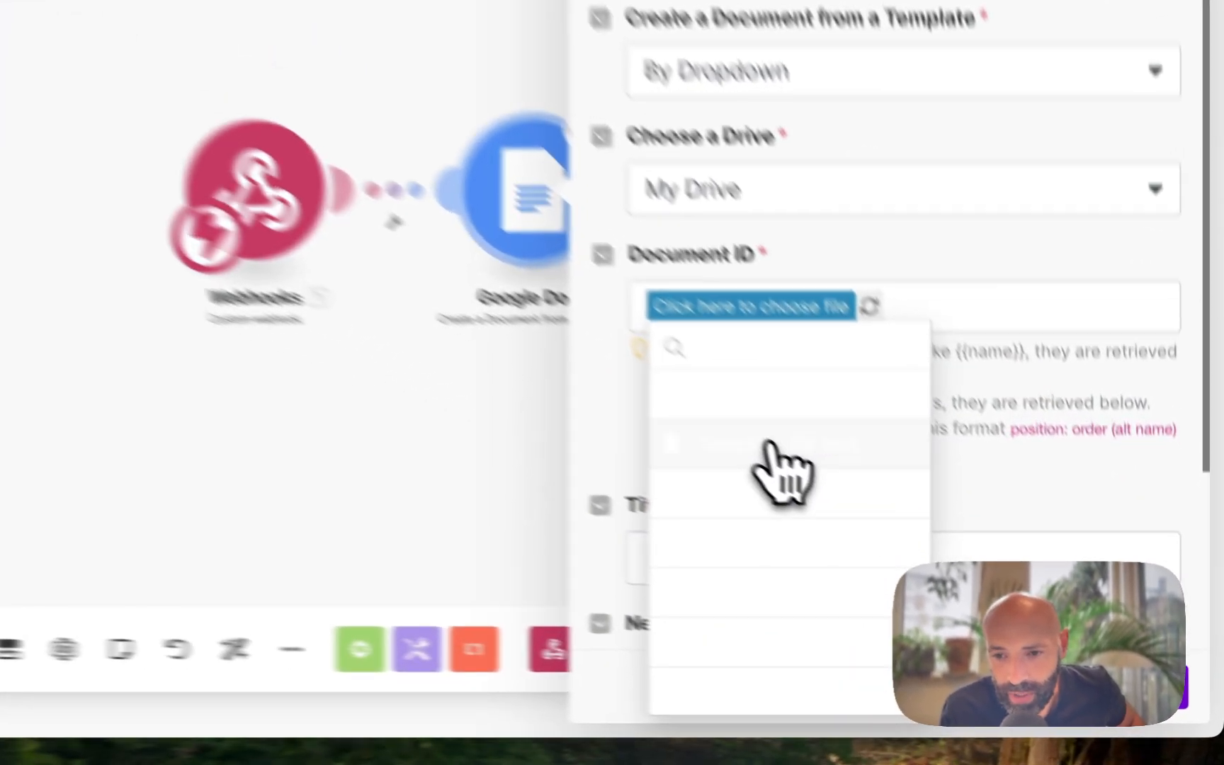
pyautogui.click(957, 575)
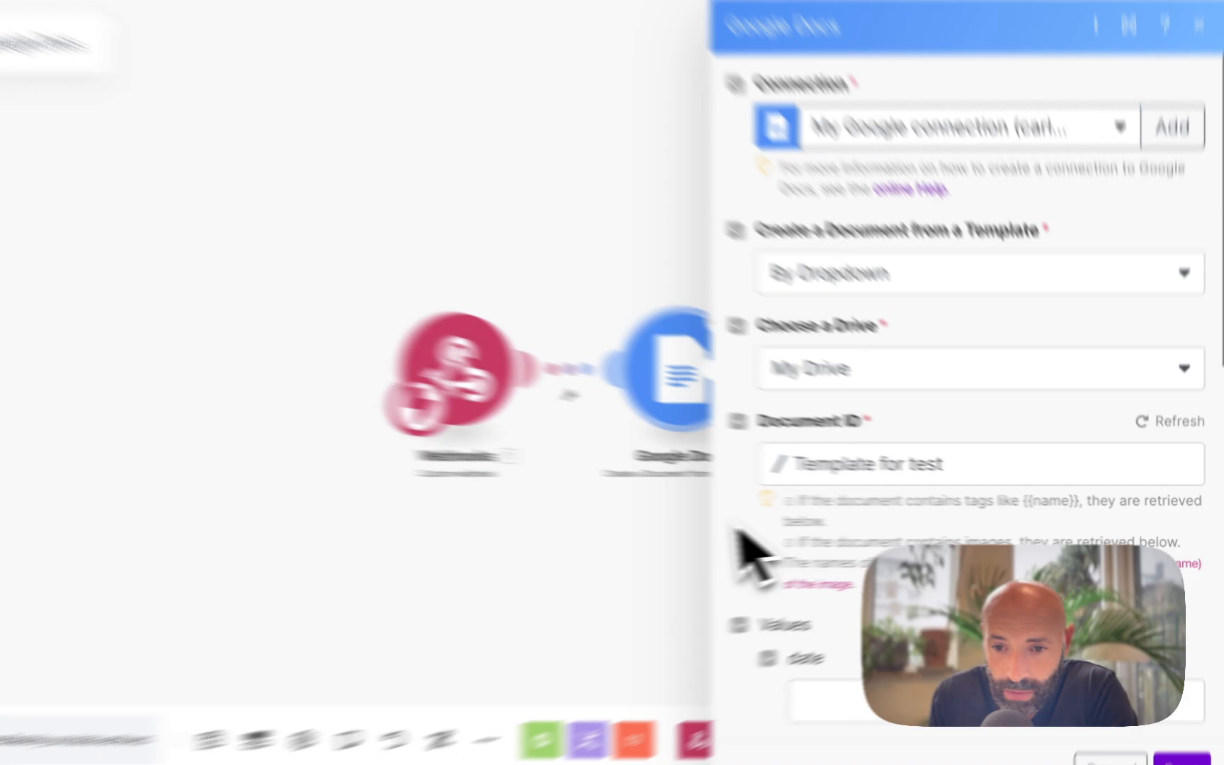
pyautogui.click(756, 571)
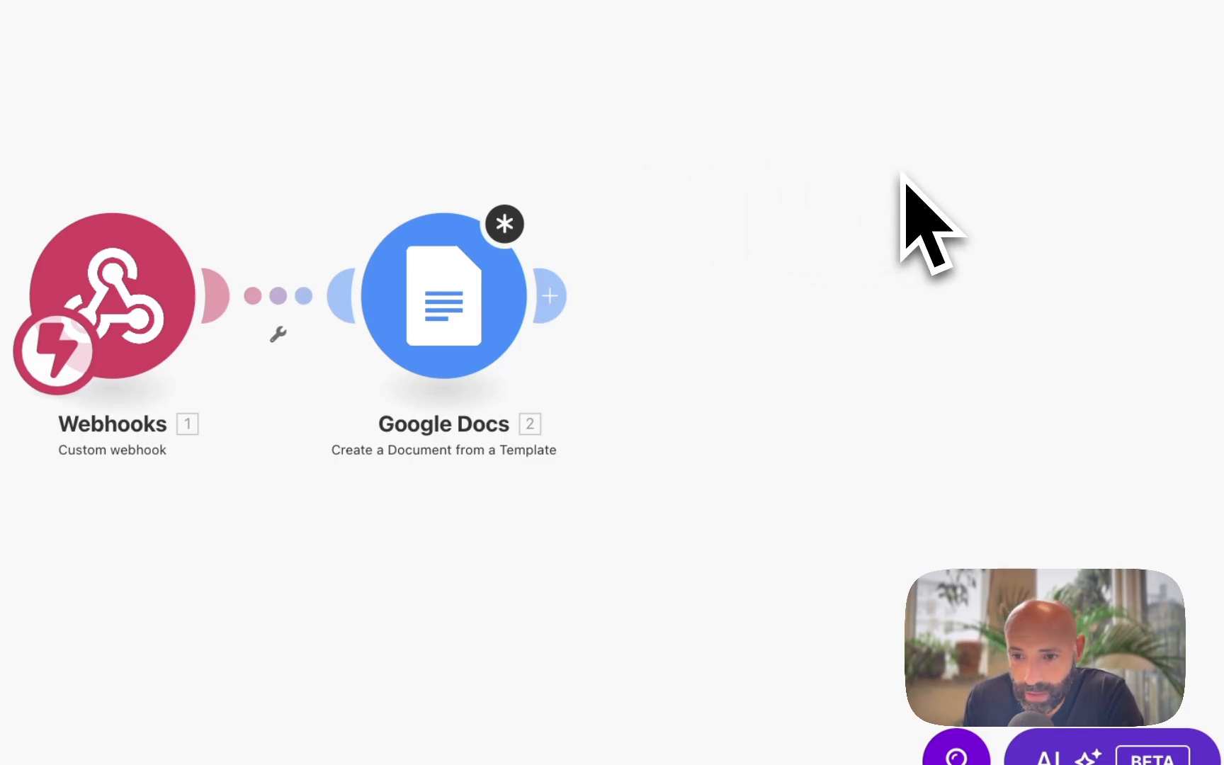
pyautogui.click(432, 325)
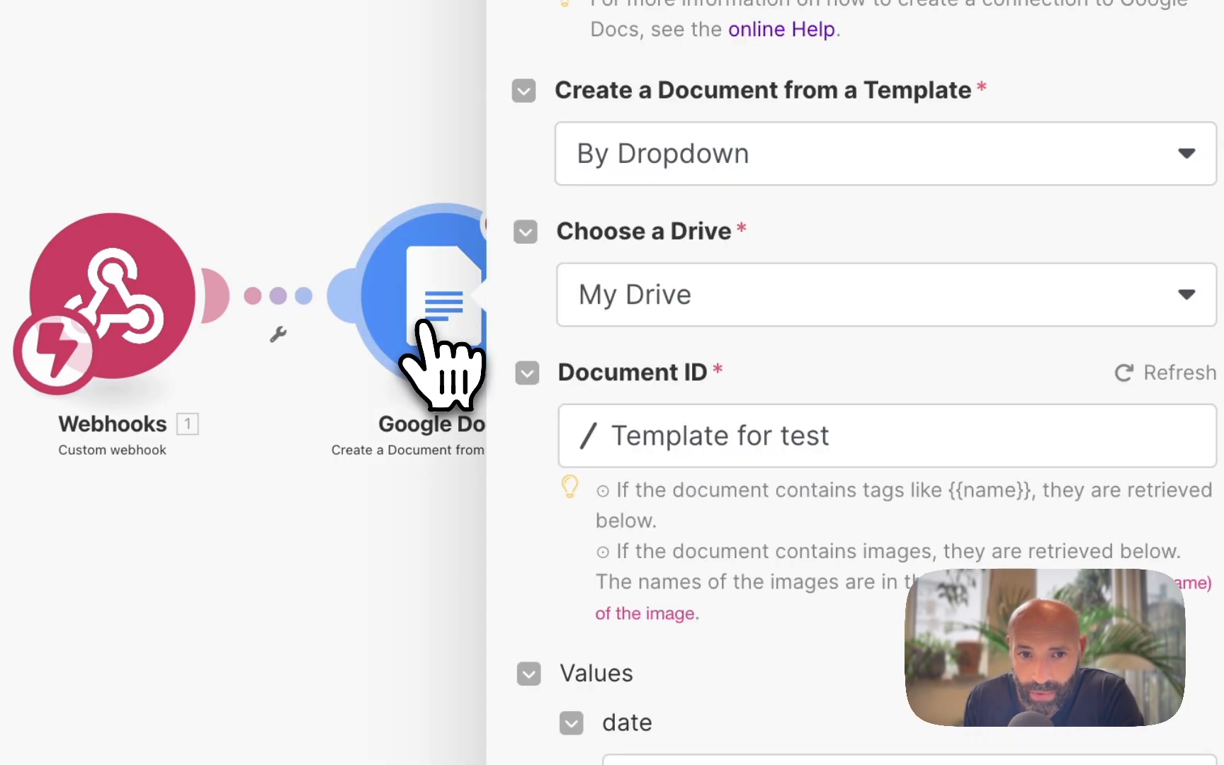
pyautogui.scroll(-5, 804, 259)
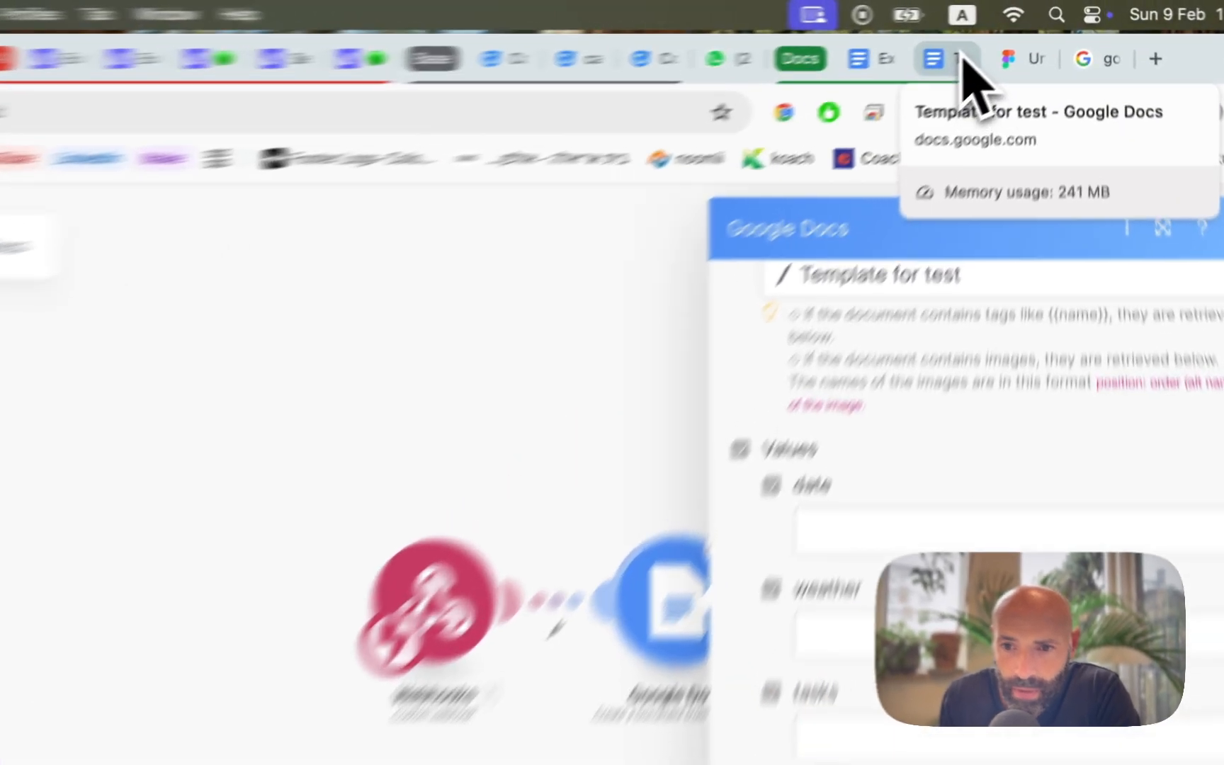
# Step: Compare the placeholders in the Template for test document with the module's date, weather, tasks and emails fields
pyautogui.click(1006, 40)
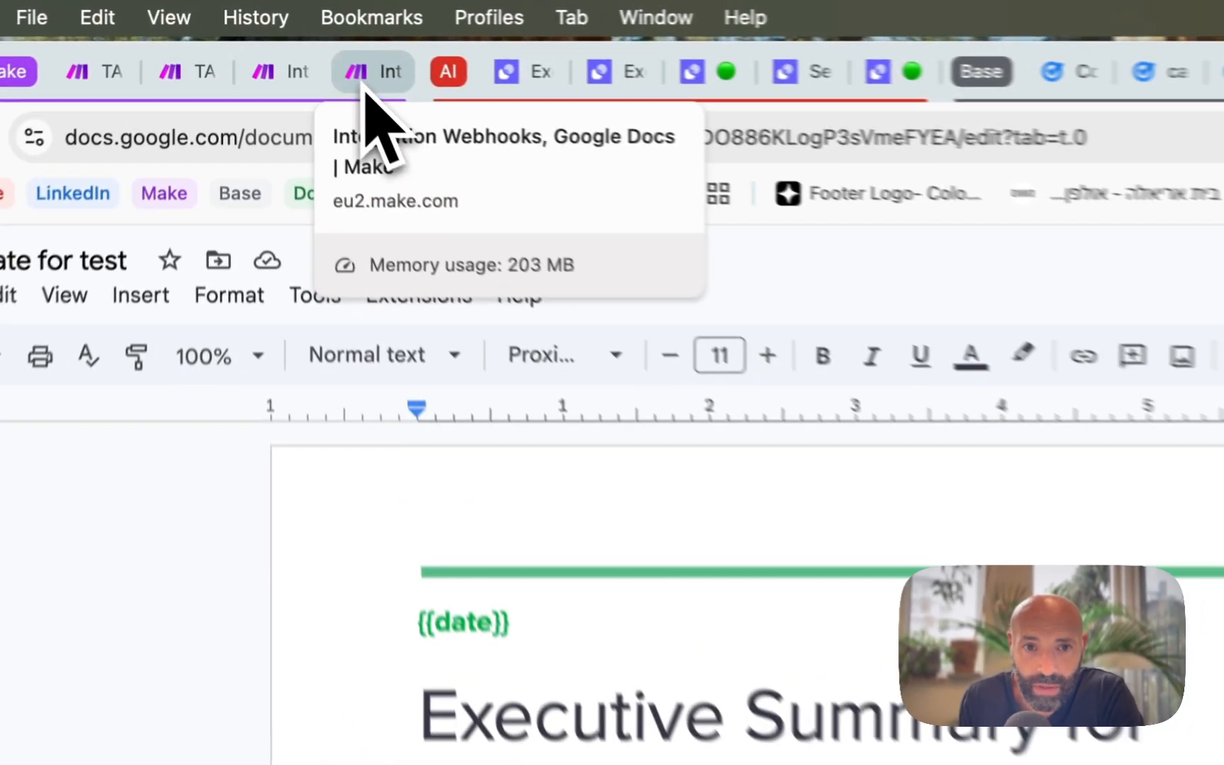
pyautogui.click(306, 41)
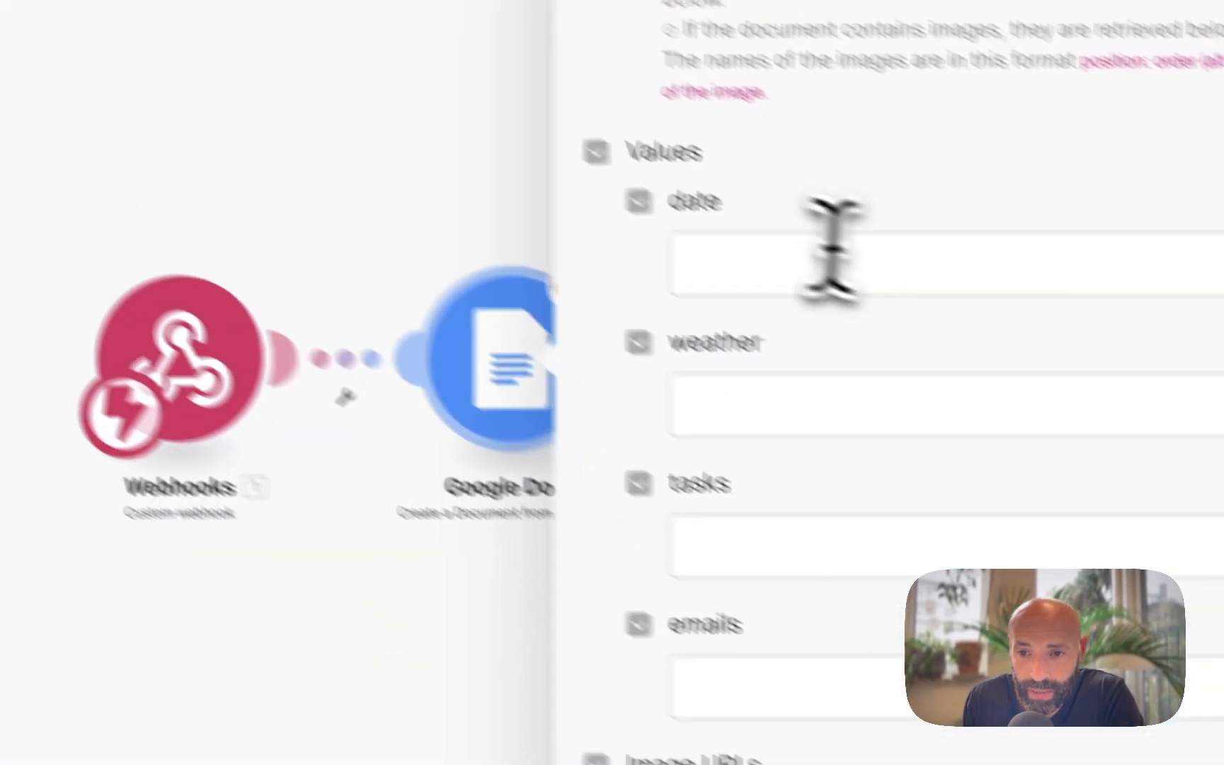
pyautogui.click(833, 262)
pyautogui.click(771, 407)
pyautogui.click(762, 549)
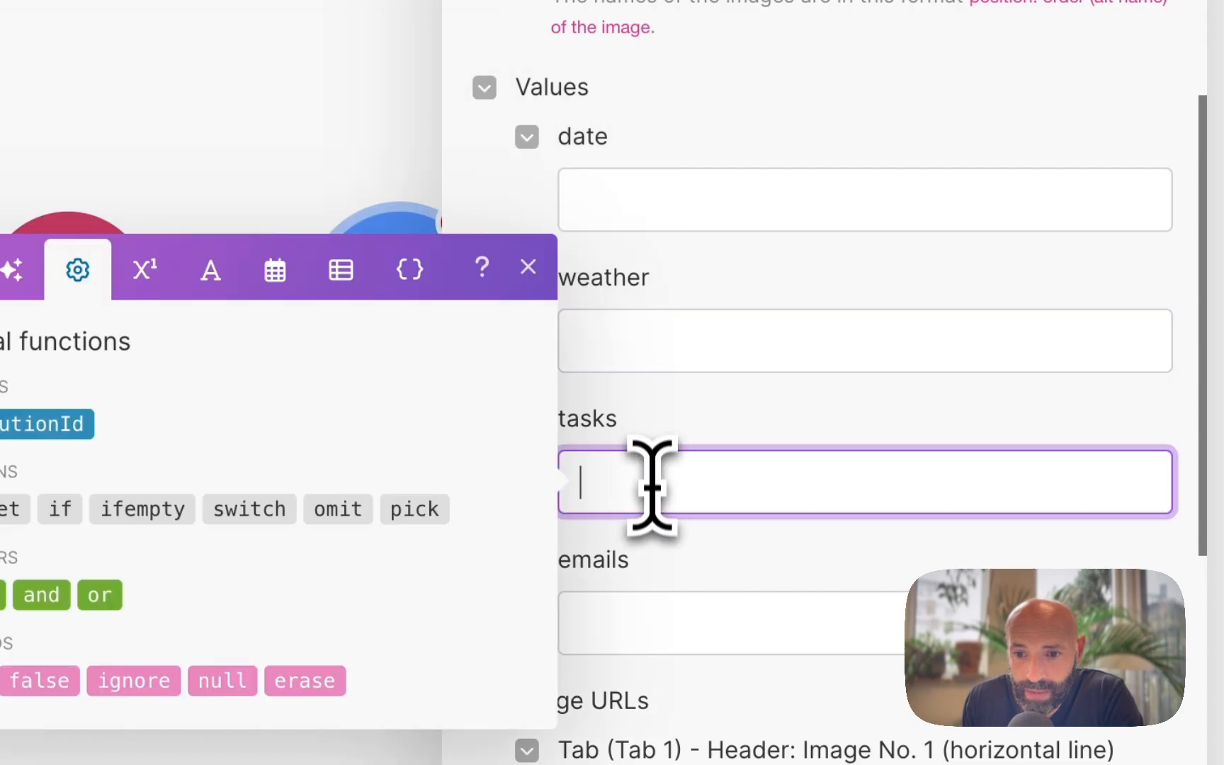
pyautogui.click(650, 622)
# Step: Set the date value to the now variable and the weather value to Hot 20 degrees
pyautogui.click(638, 205)
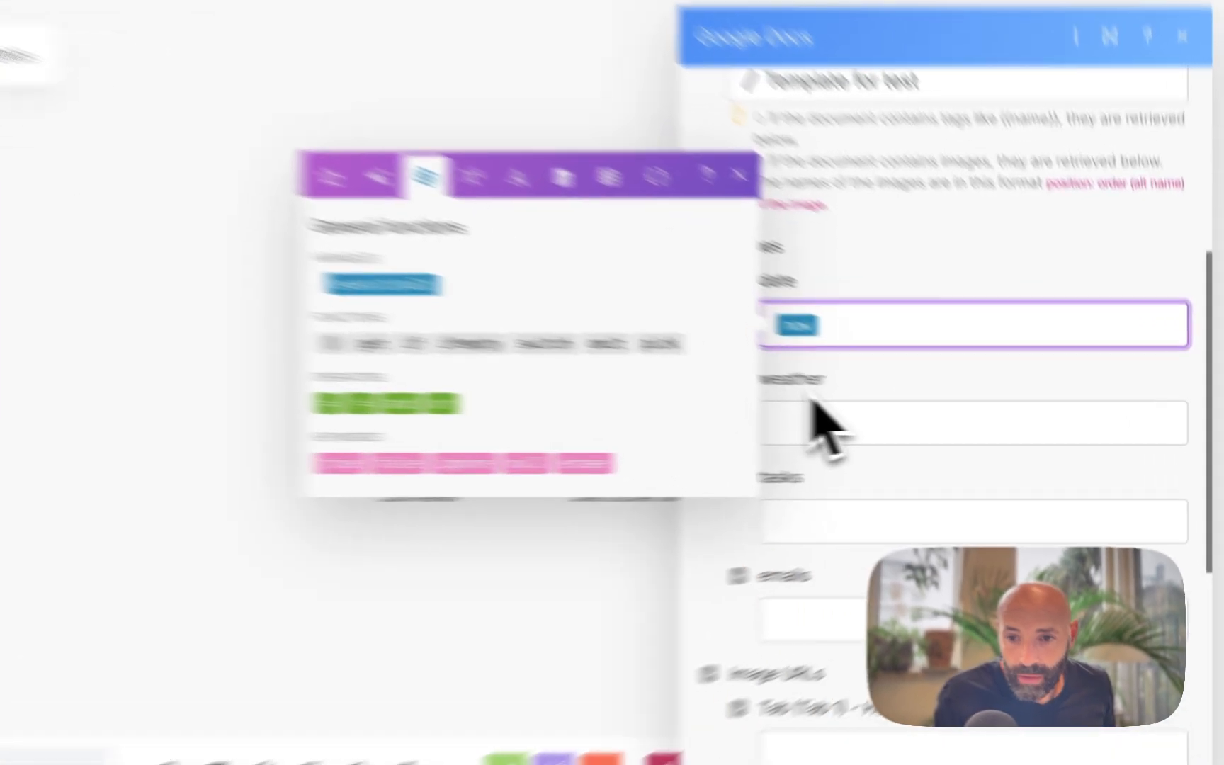
pyautogui.click(928, 431)
pyautogui.write('H')
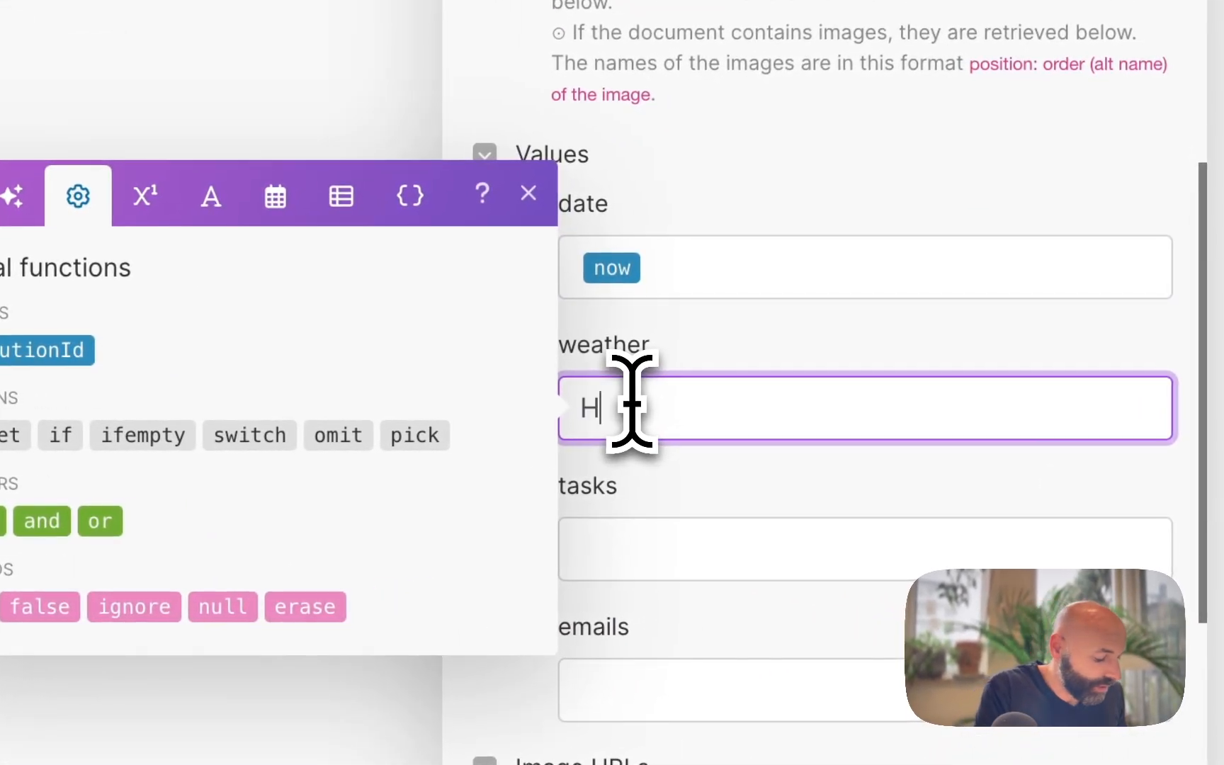
pyautogui.write('ot 20 degrees')
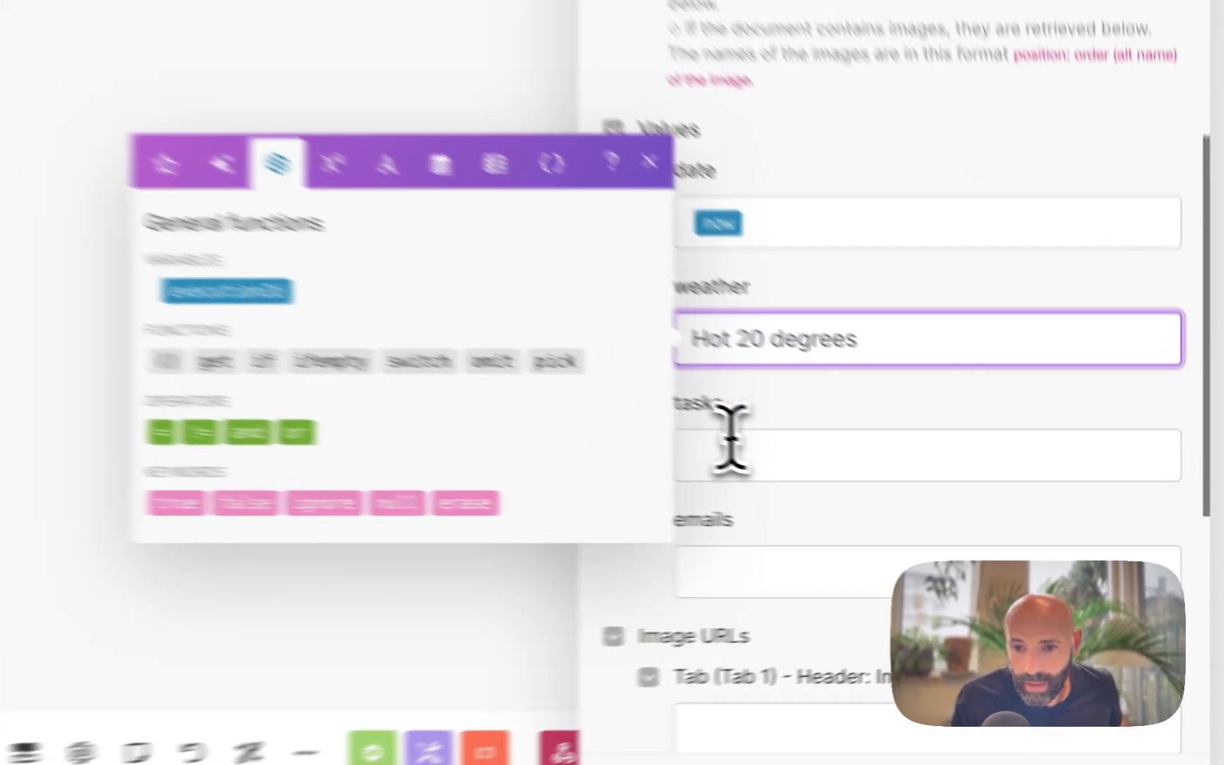
# Step: Fill tasks with a reminder to call a contact and emails with a hello message from that contact, and try to save the module
pyautogui.click(928, 503)
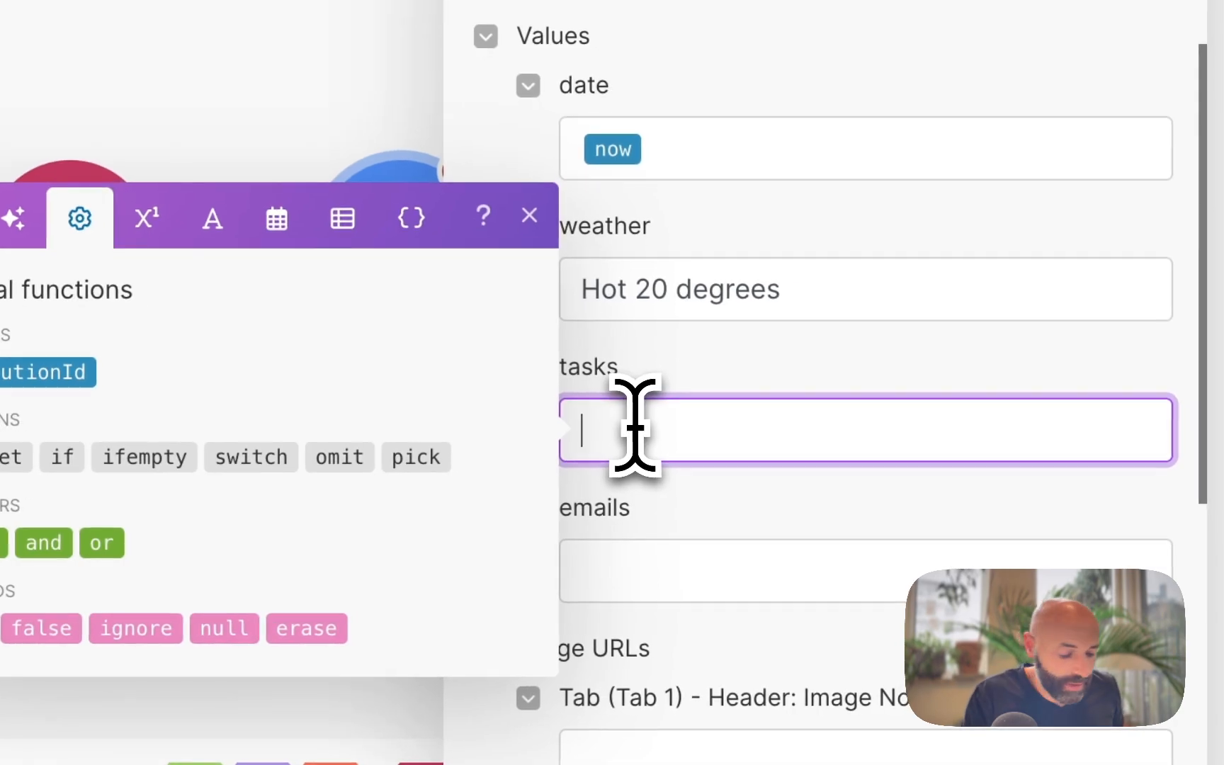
pyautogui.write('tea')
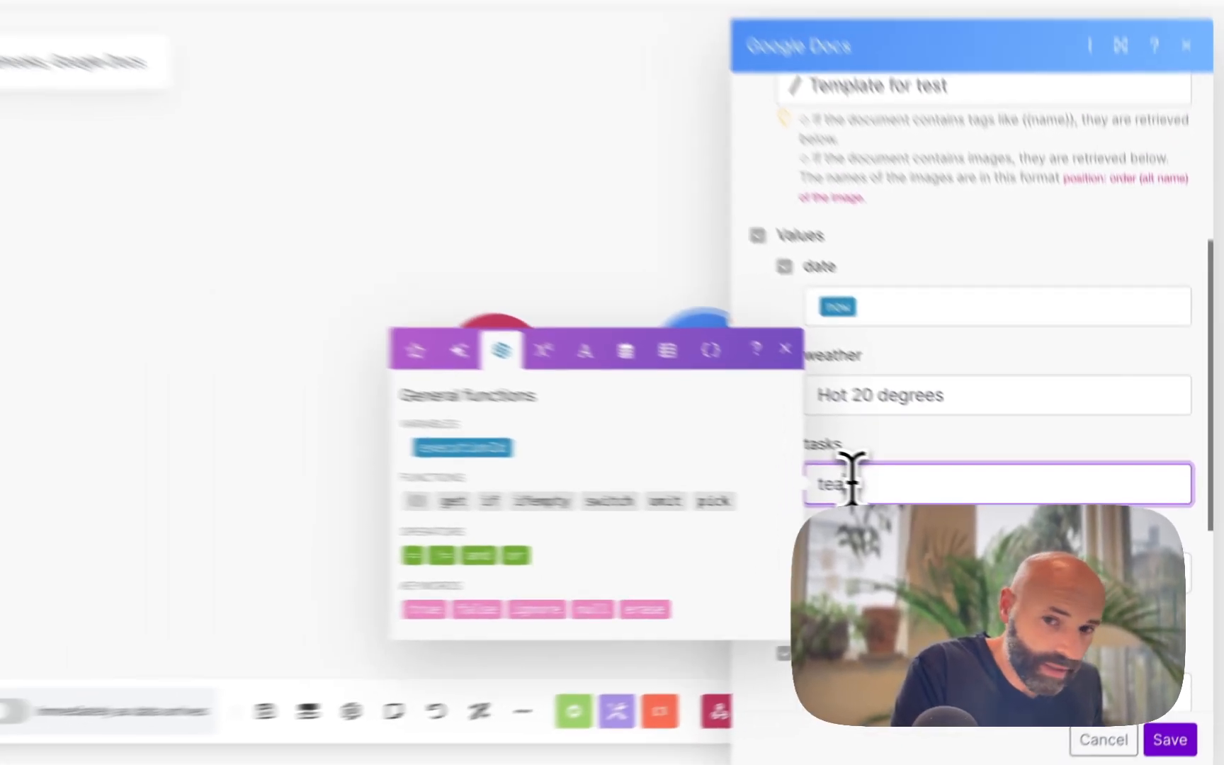
pyautogui.press('BackSpace')
pyautogui.press('BackSpace')
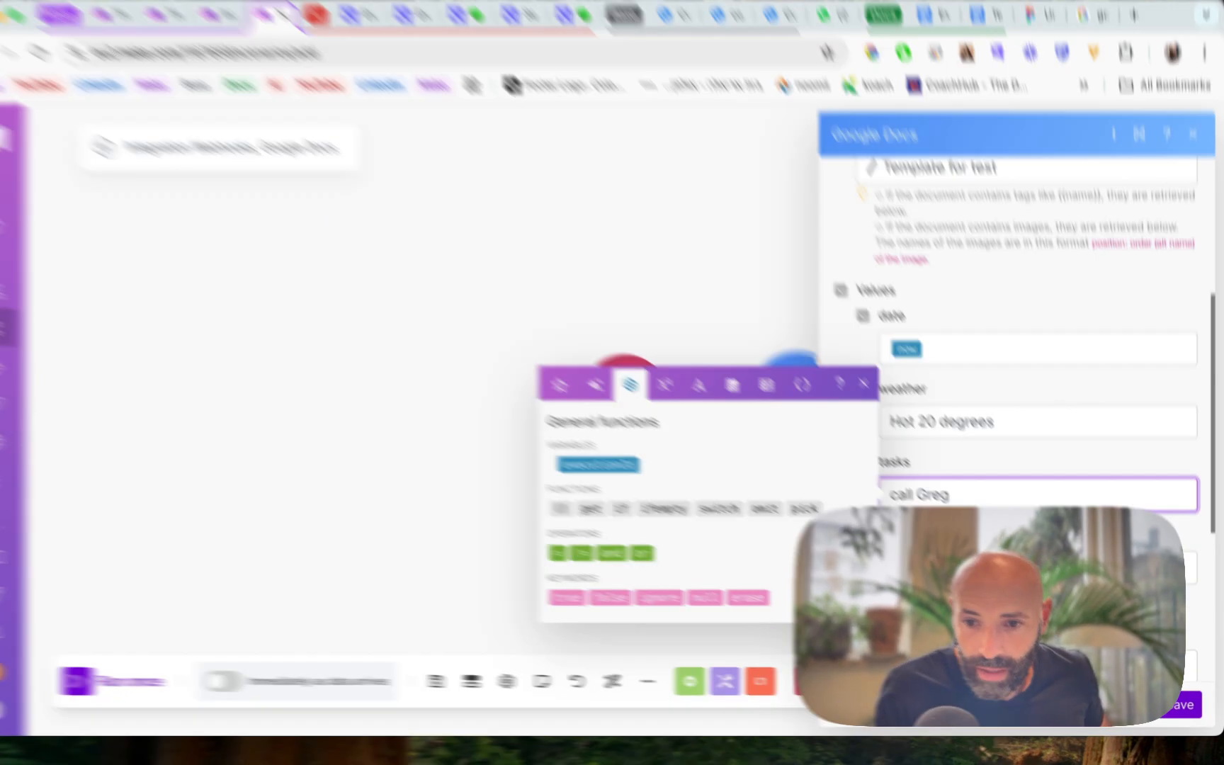
pyautogui.click(961, 573)
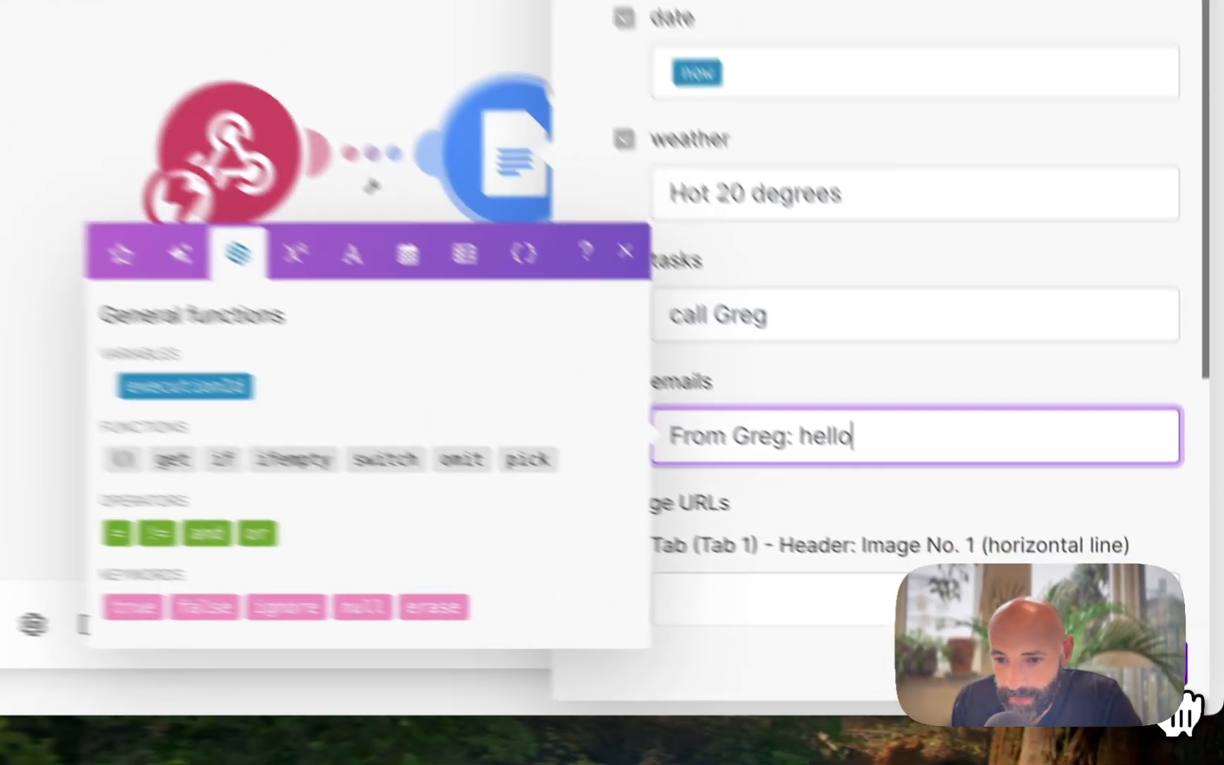
pyautogui.click(1190, 711)
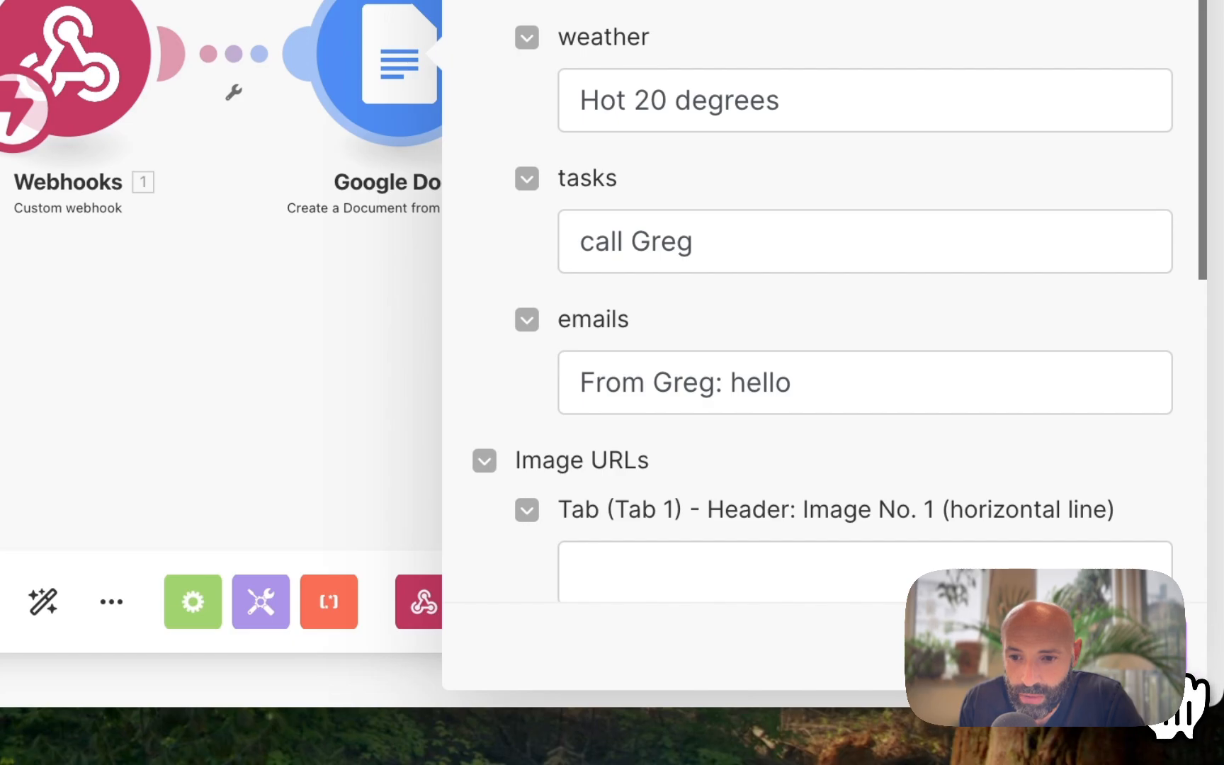
# Step: Set the new document's title to exec summary followed by the now variable
pyautogui.scroll(10, 751, 241)
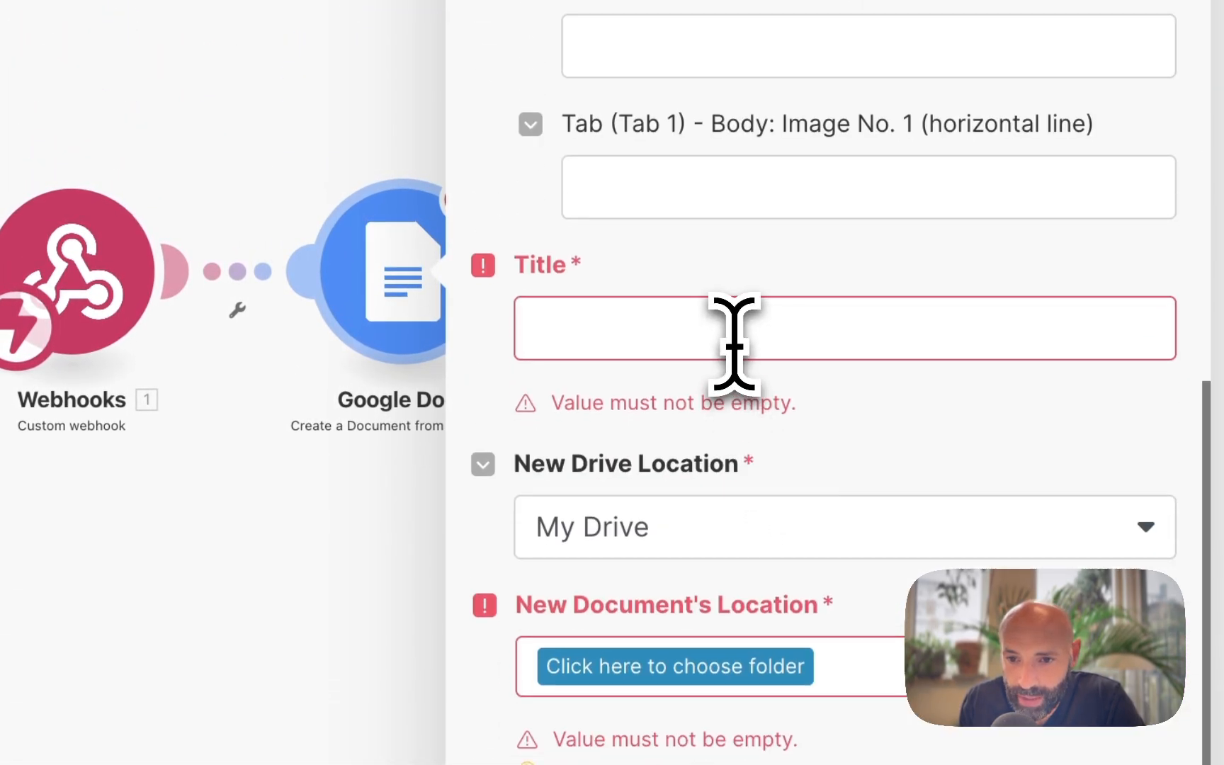
pyautogui.click(696, 329)
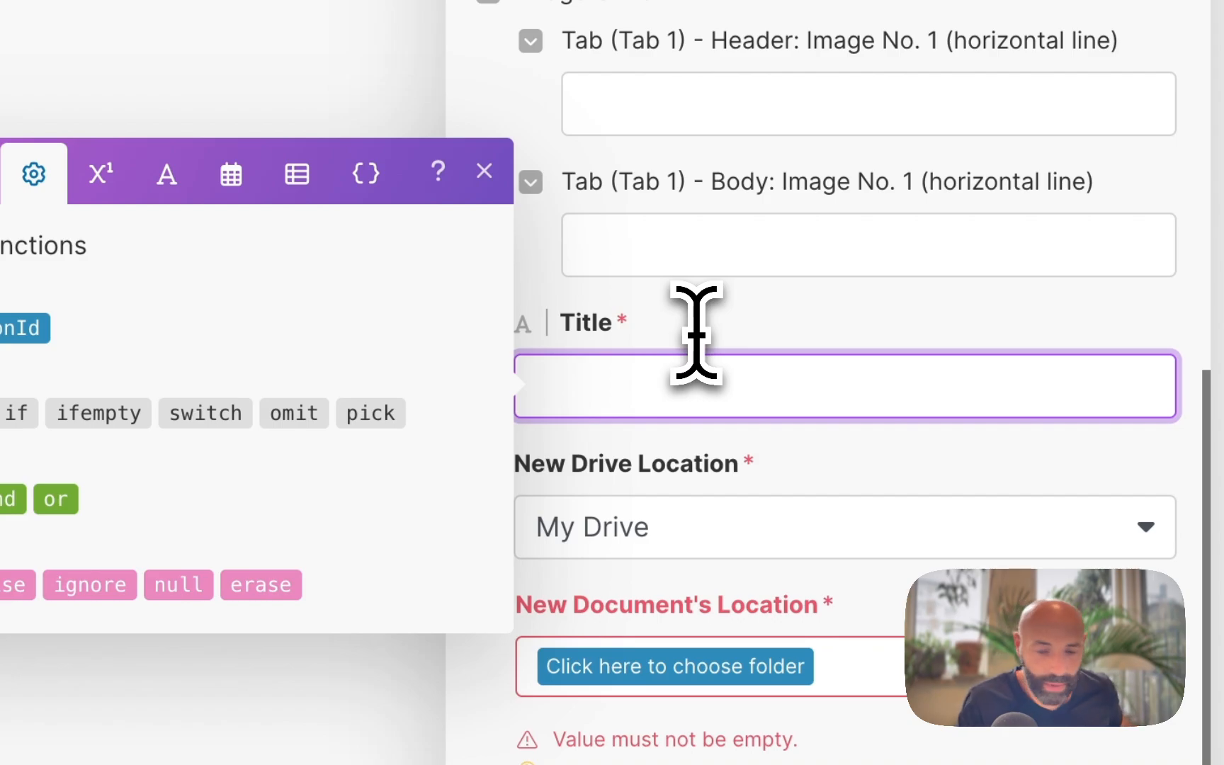
pyautogui.write('exec si')
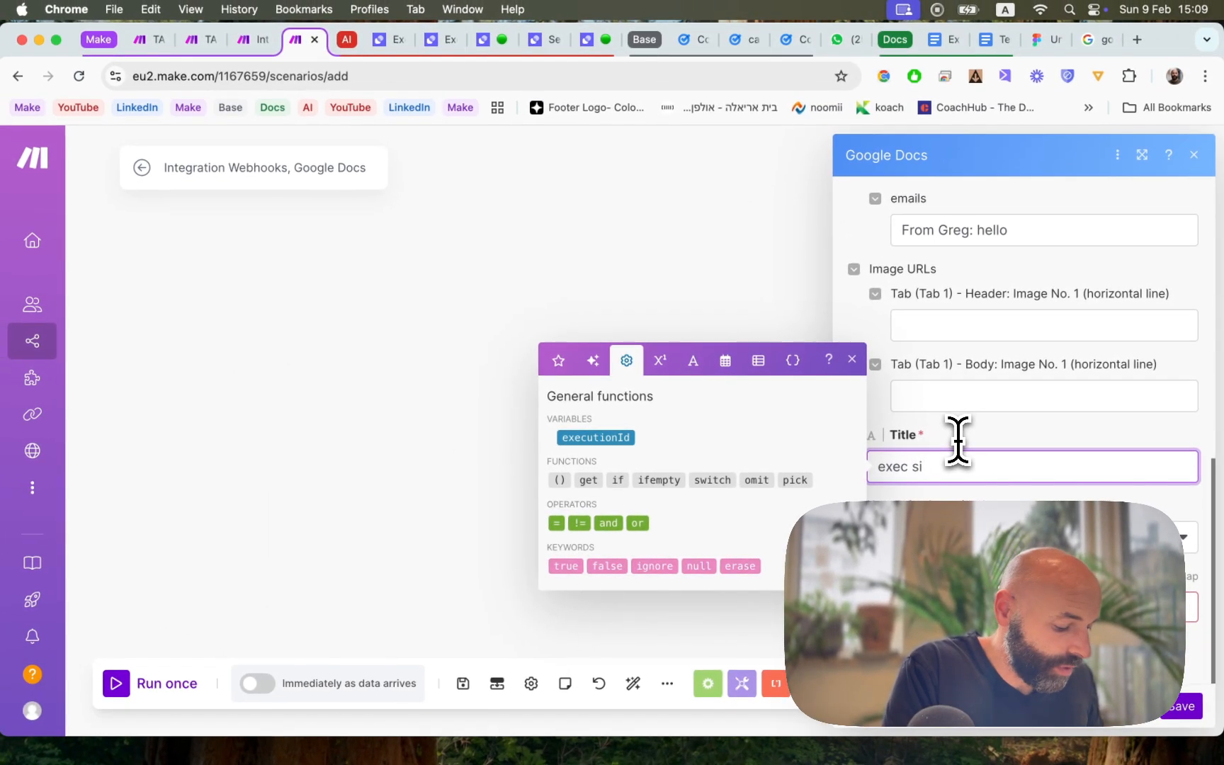
pyautogui.press('BackSpace')
pyautogui.write('ummary now')
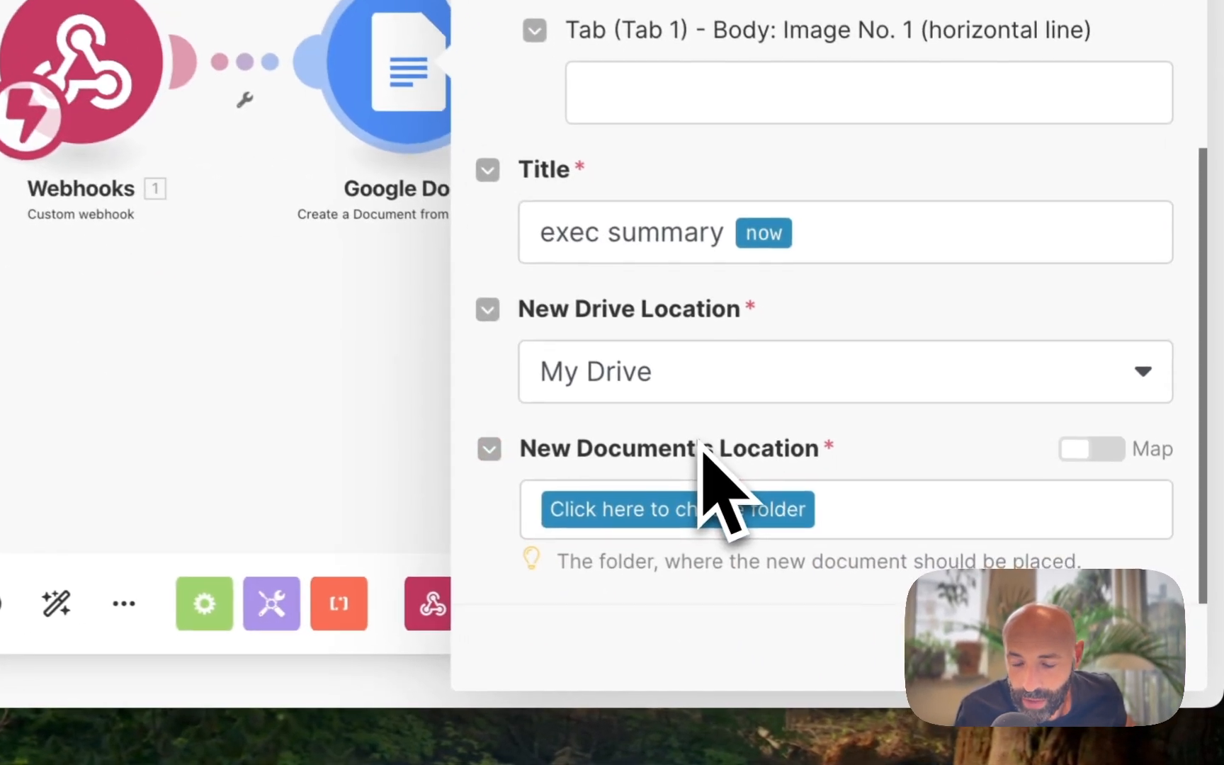
# Step: Choose the root folder (/) as the new document's location and save the Google Docs module
pyautogui.click(956, 604)
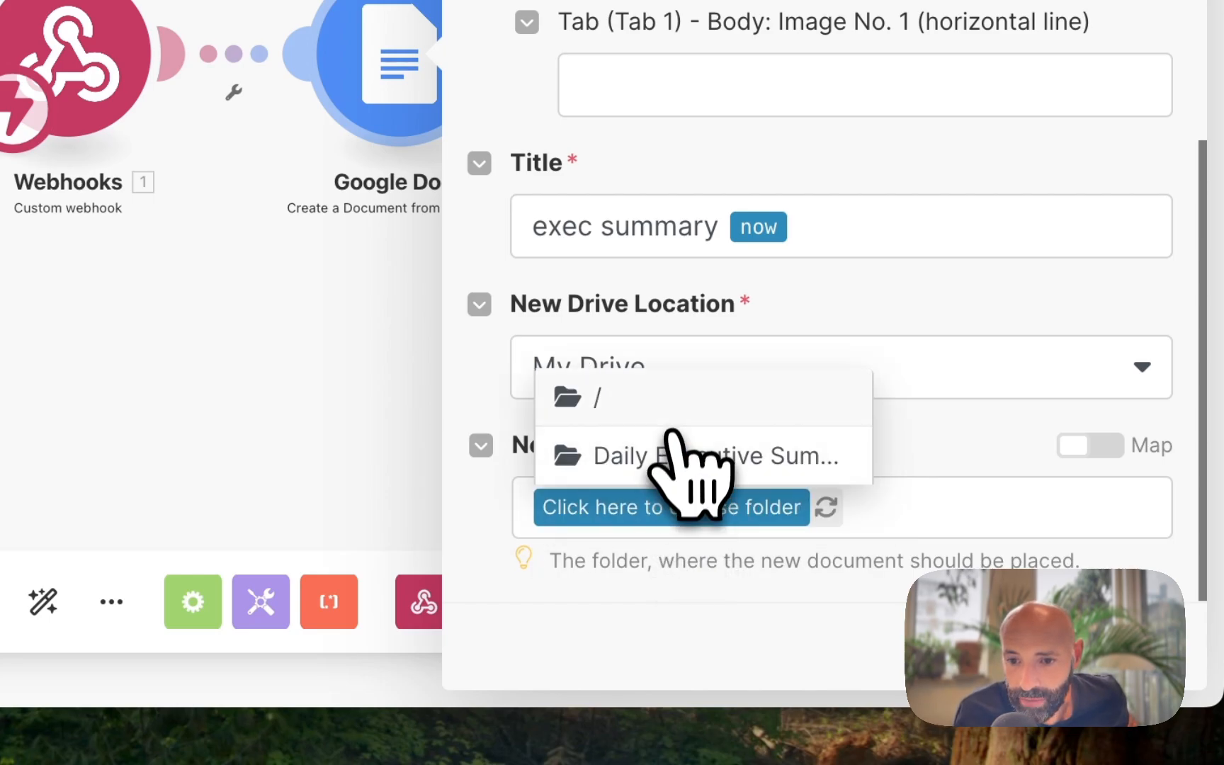
pyautogui.click(672, 418)
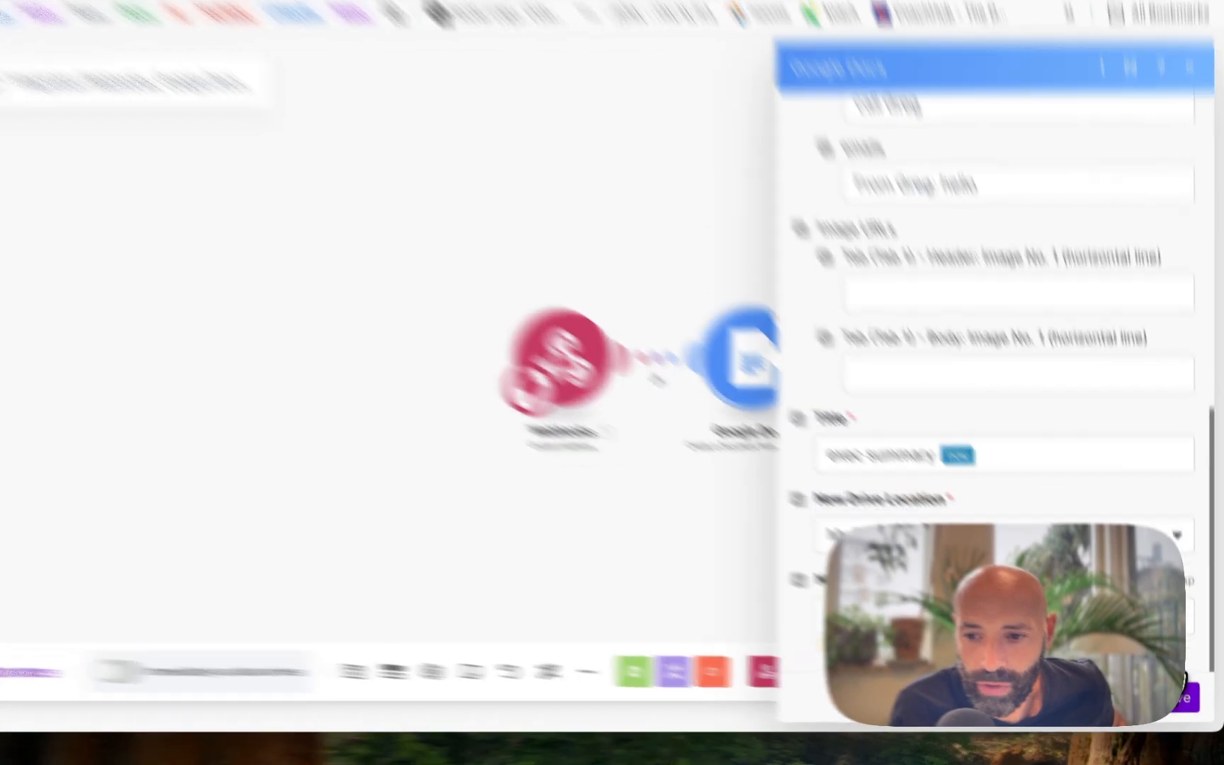
pyautogui.click(1181, 706)
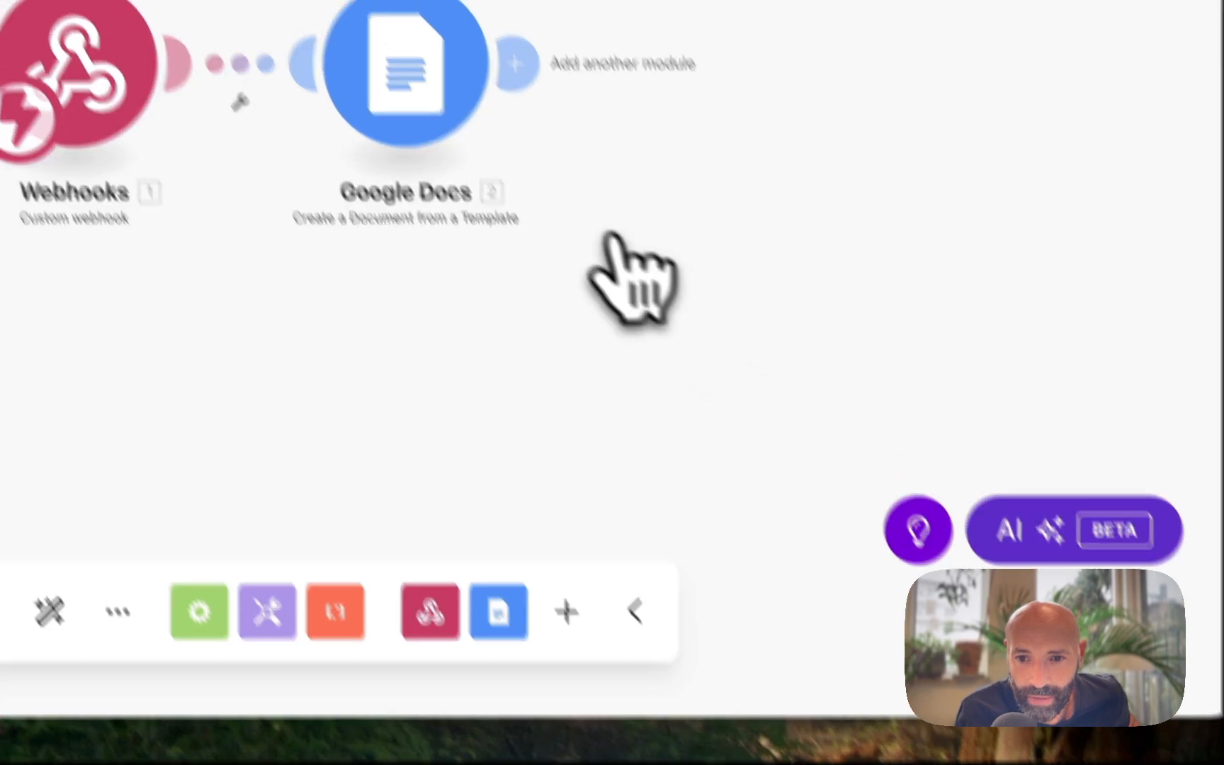
# Step: Run only the Google Docs module and inspect its output bundle
pyautogui.rightClick(418, 108)
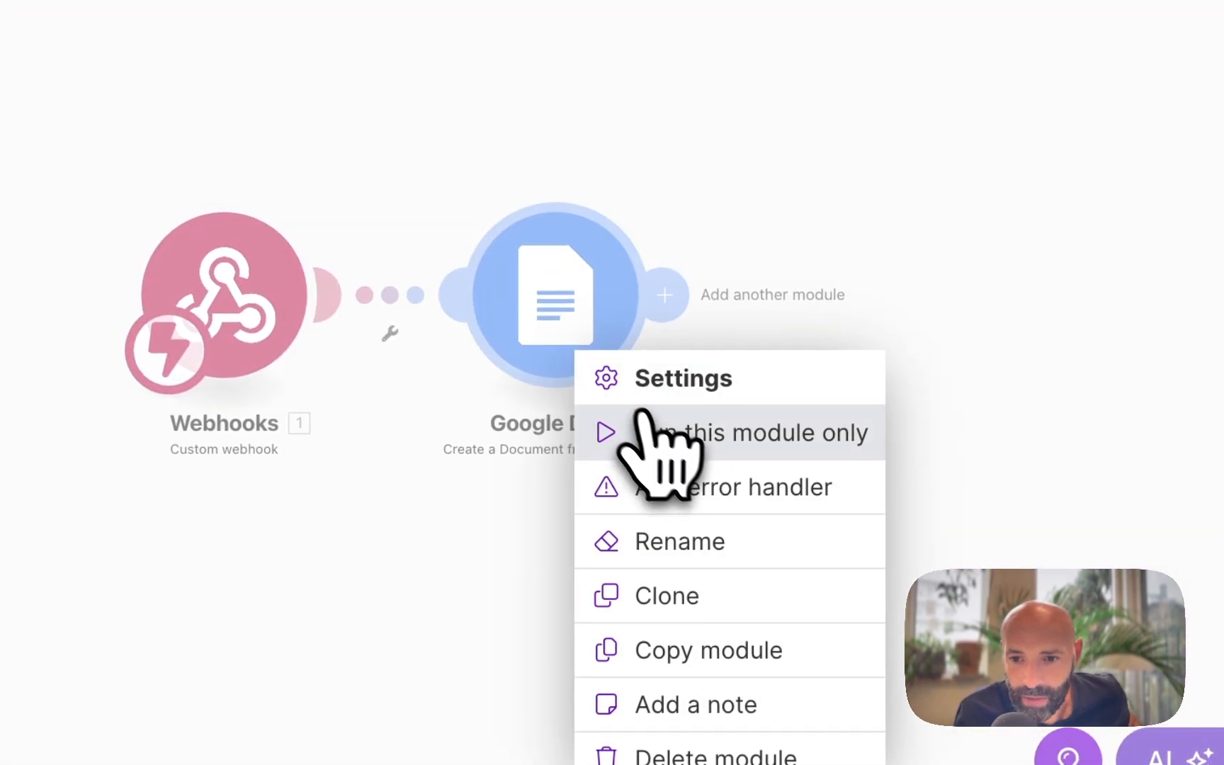
pyautogui.click(644, 424)
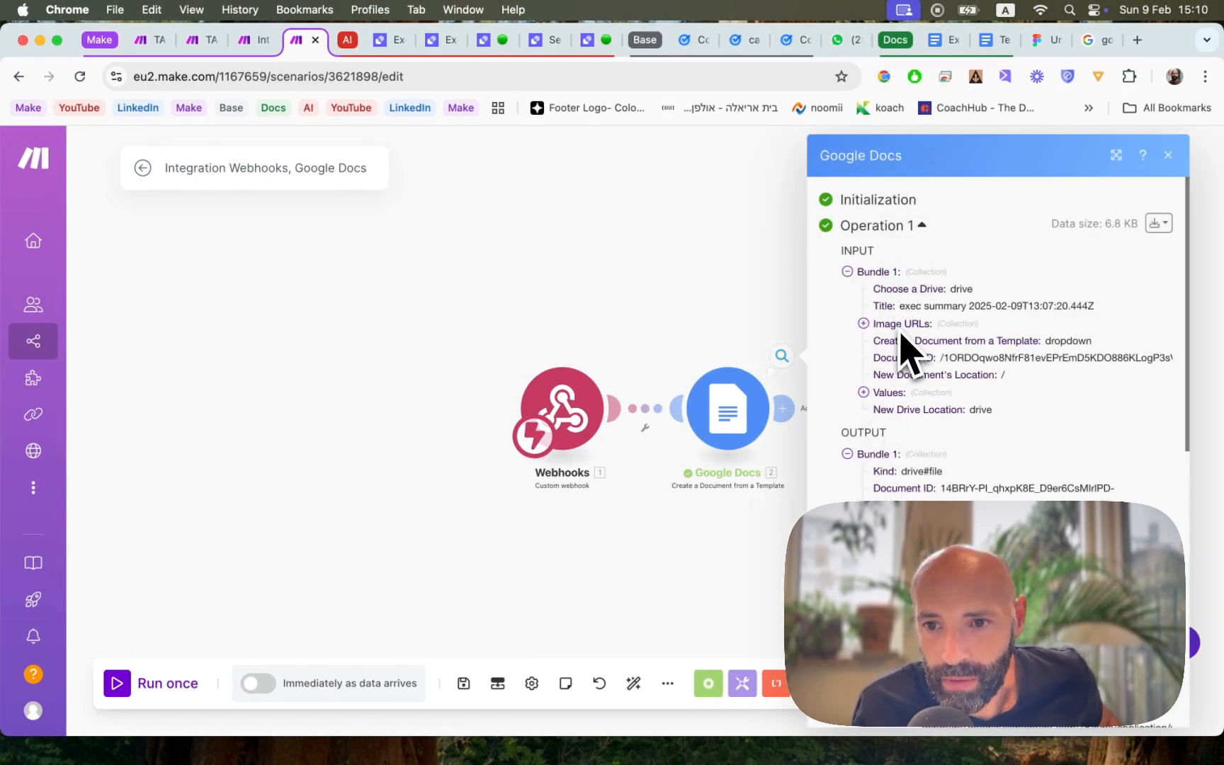
pyautogui.scroll(-5, 903, 357)
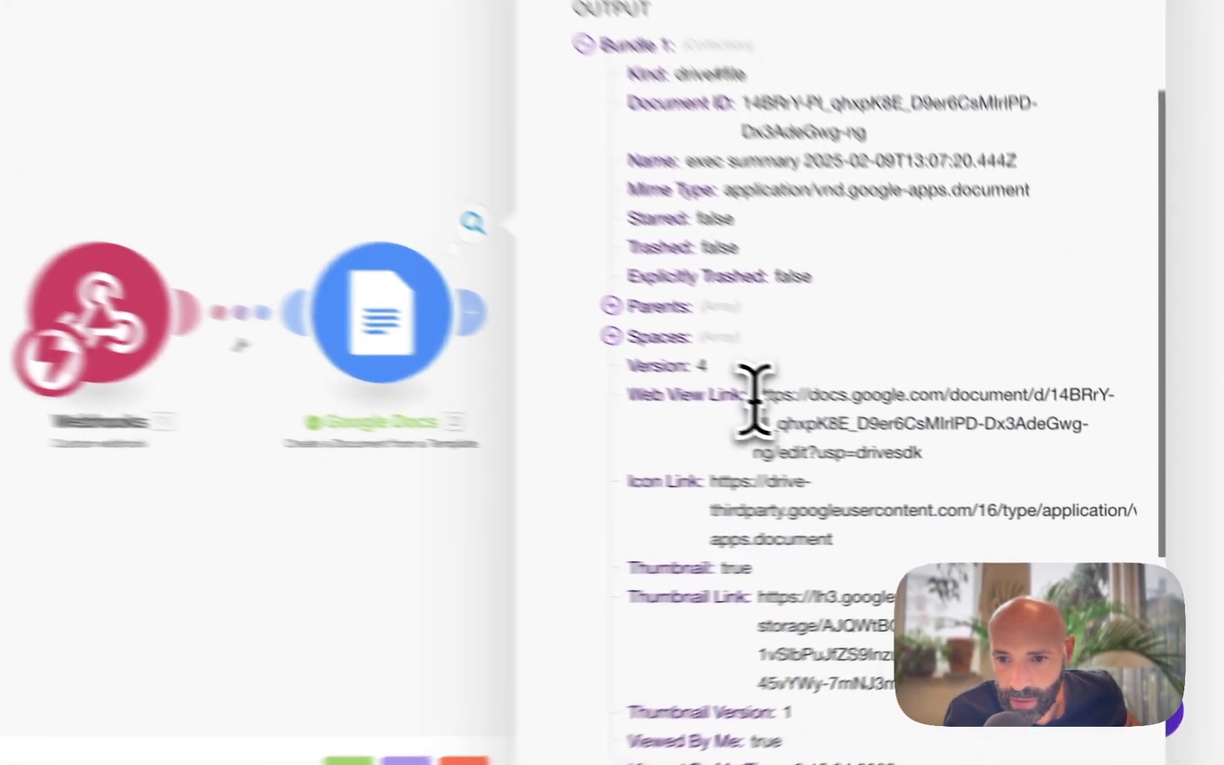
# Step: Copy the Web View Link from the output and open the generated document in a new browser tab
pyautogui.moveTo(948, 459); pyautogui.dragTo(1052, 496)
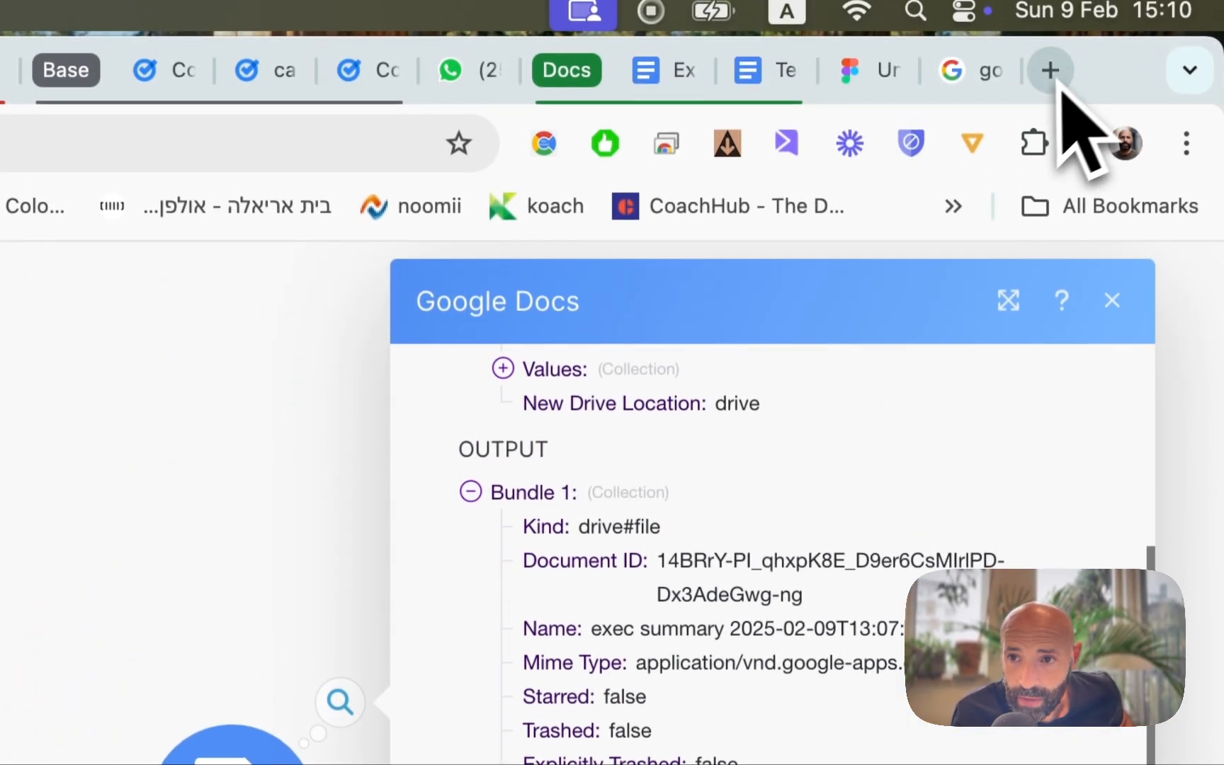
pyautogui.click(1049, 68)
pyautogui.press('super+v')
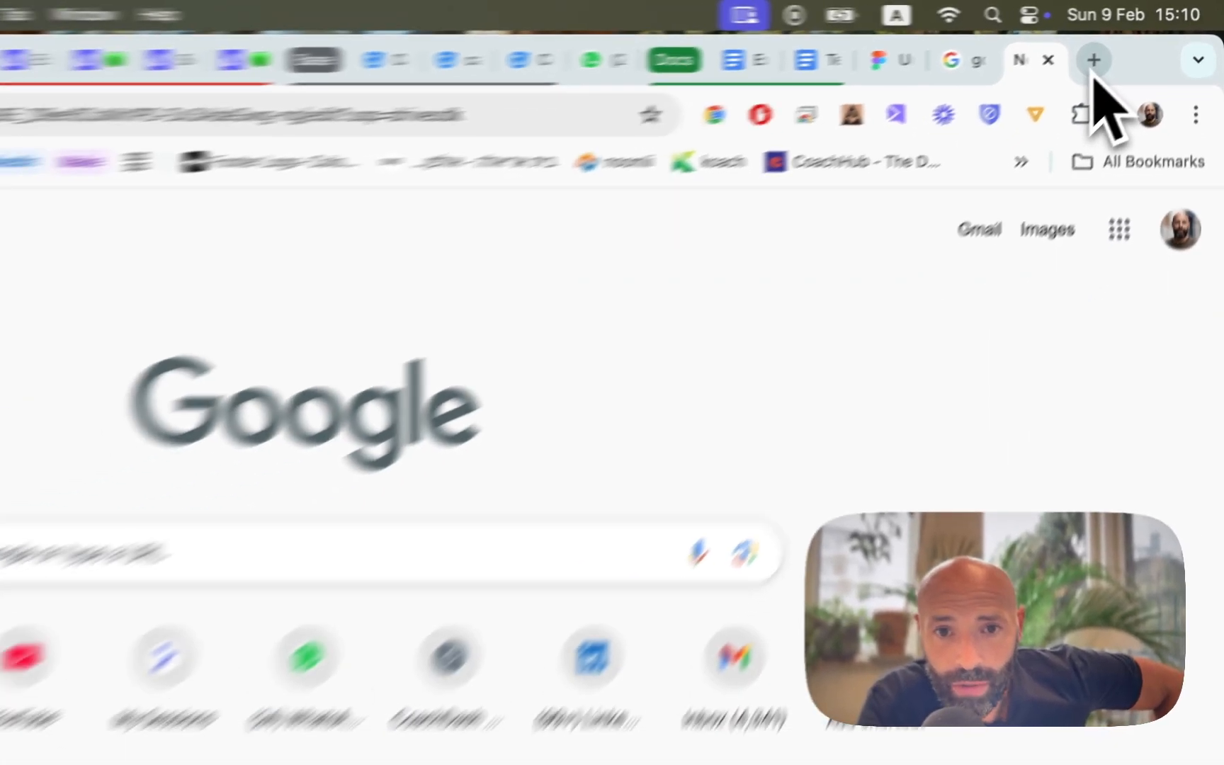
pyautogui.press('Return')
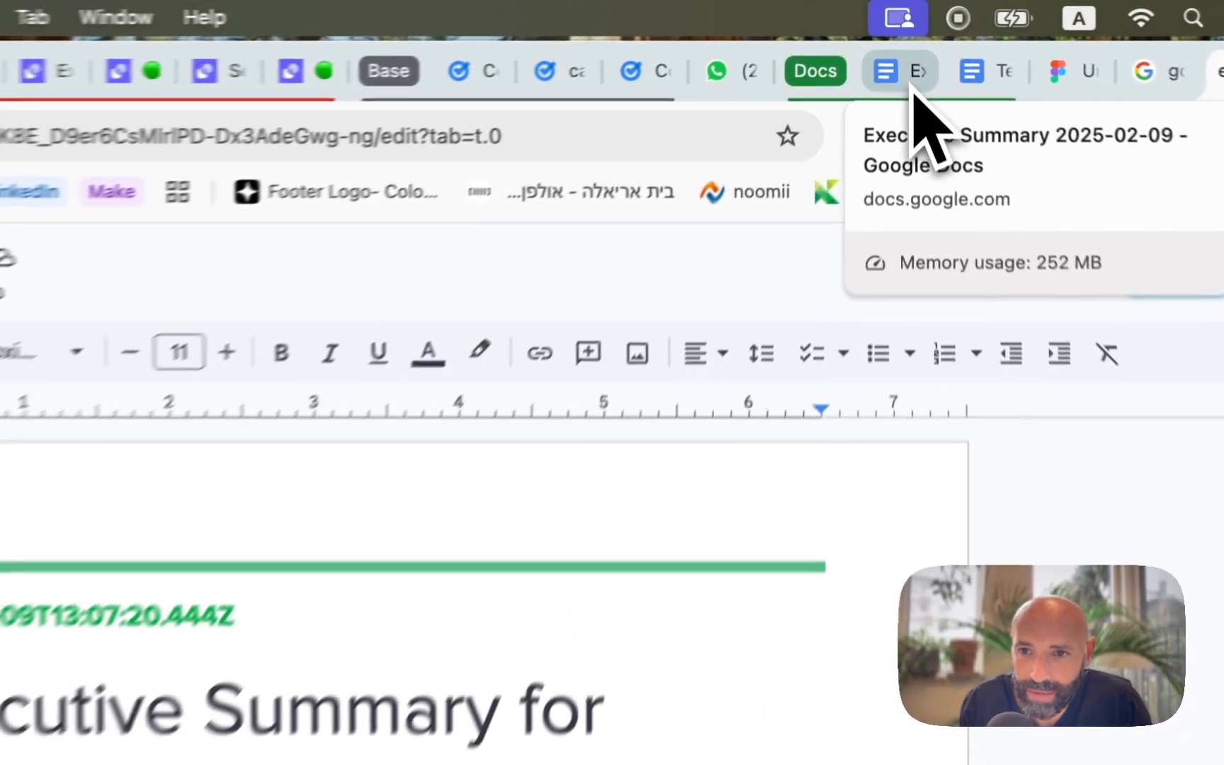
# Step: Review the tasks, emails and calendar sections of the Executive Summary 2025-02-09 document
pyautogui.click(910, 49)
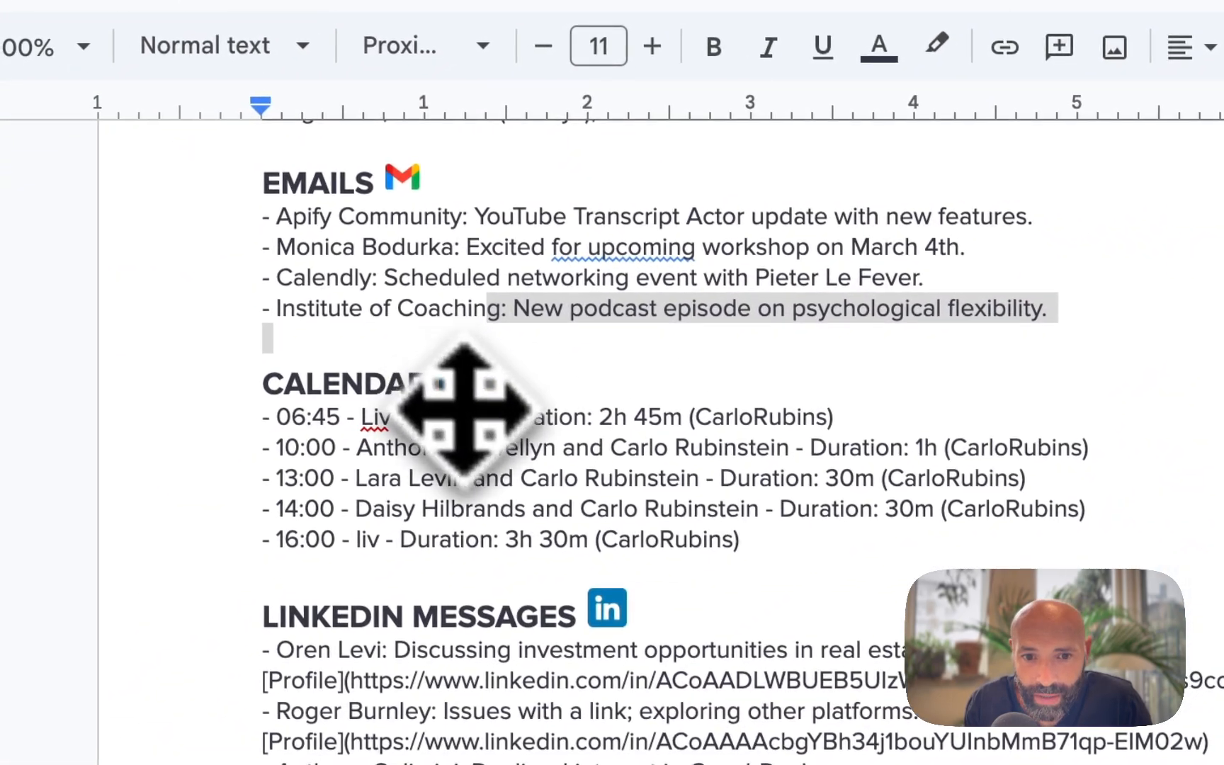
pyautogui.click(460, 386)
pyautogui.scroll(3, 610, 616)
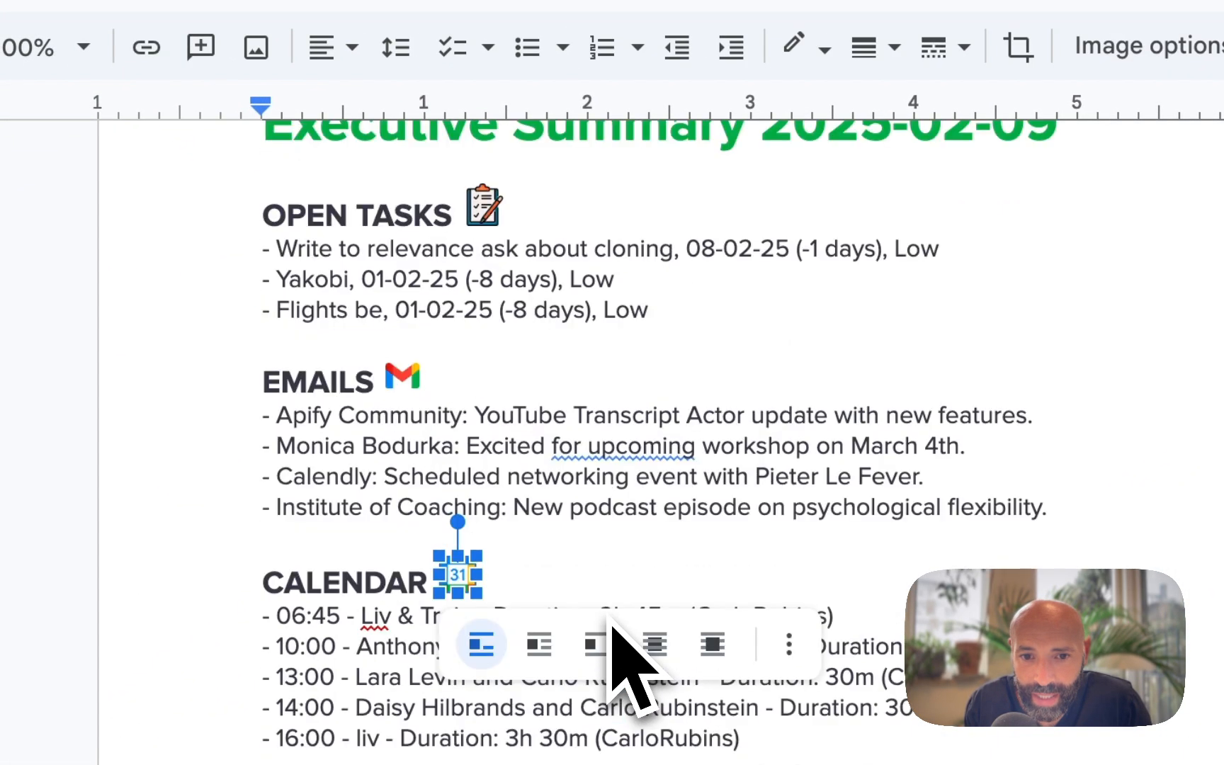
pyautogui.click(776, 391)
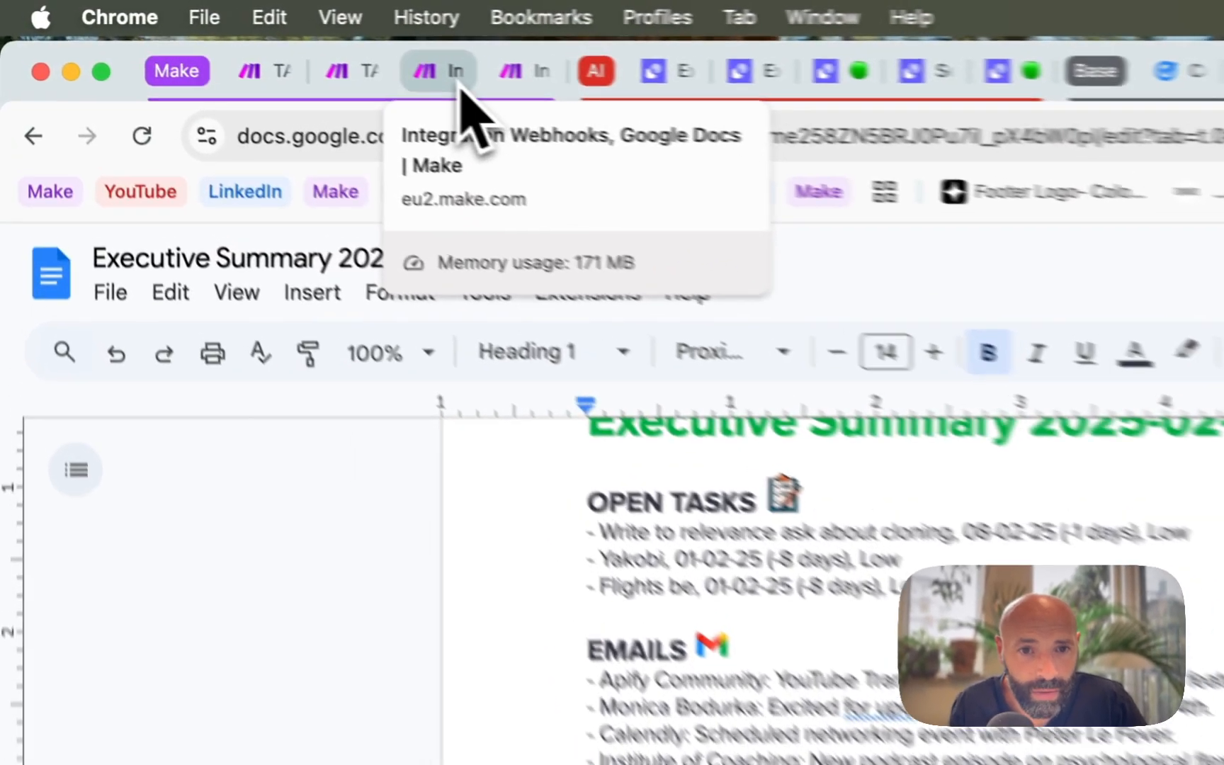
# Step: Return to the Make scenario Integration Webhooks, Google Docs and leave it for the list of all scenarios
pyautogui.click(259, 43)
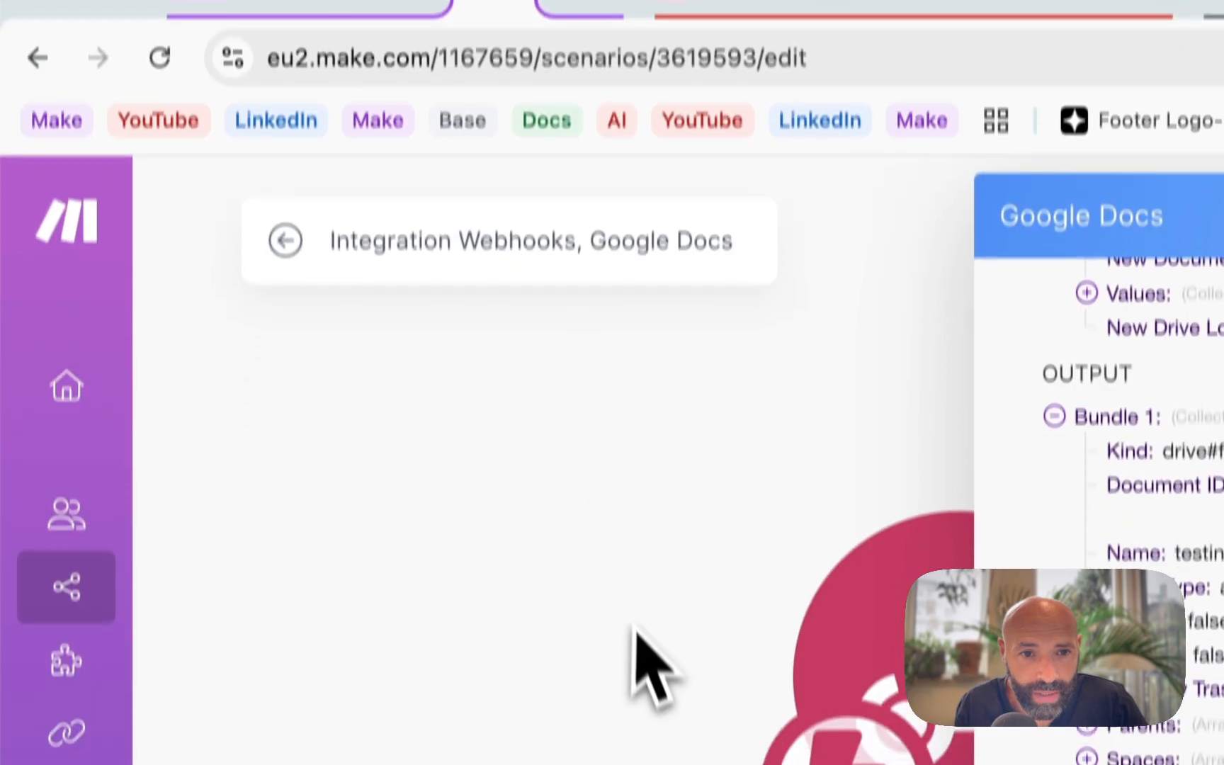
pyautogui.click(286, 241)
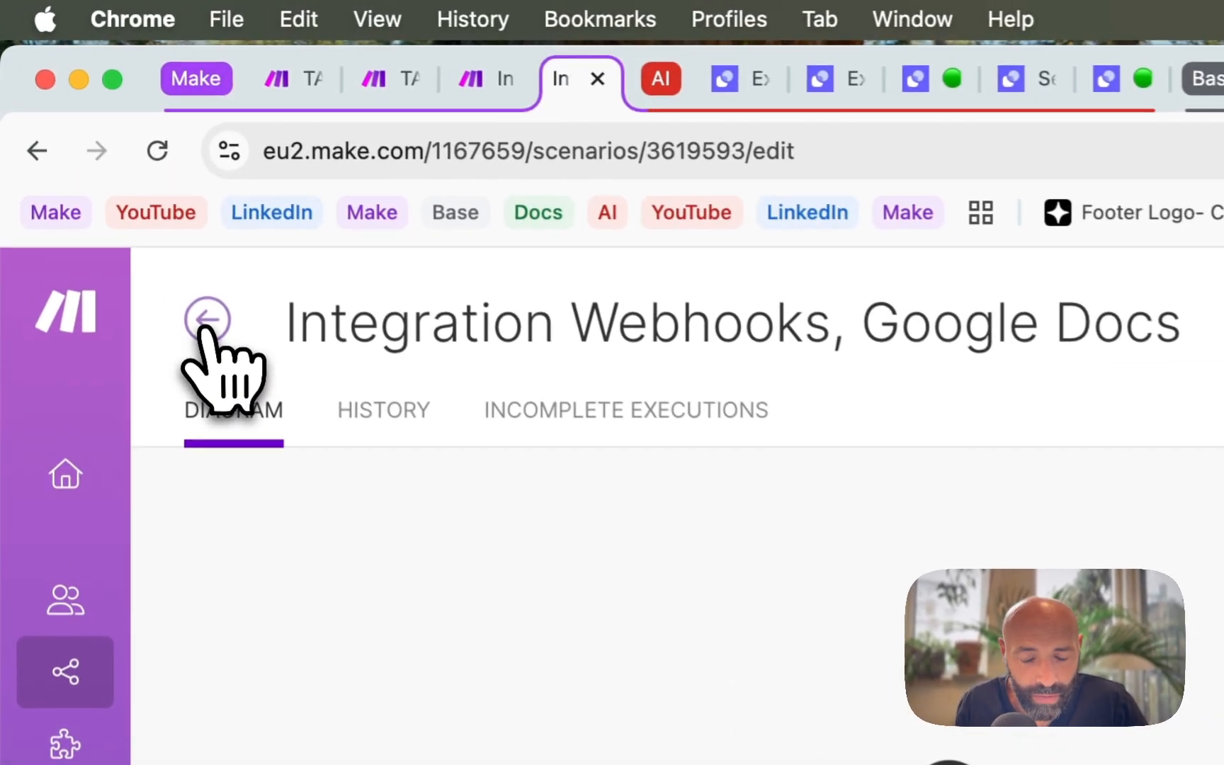
pyautogui.click(210, 326)
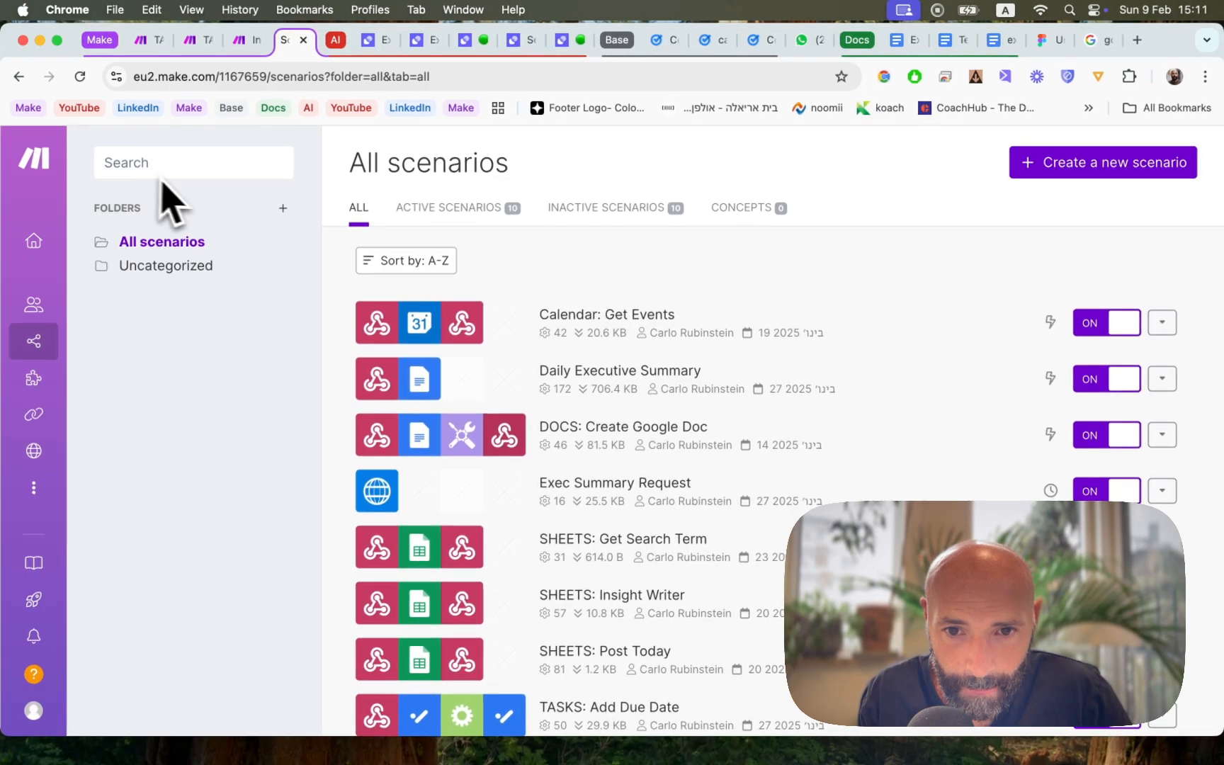
pyautogui.press('super+[')
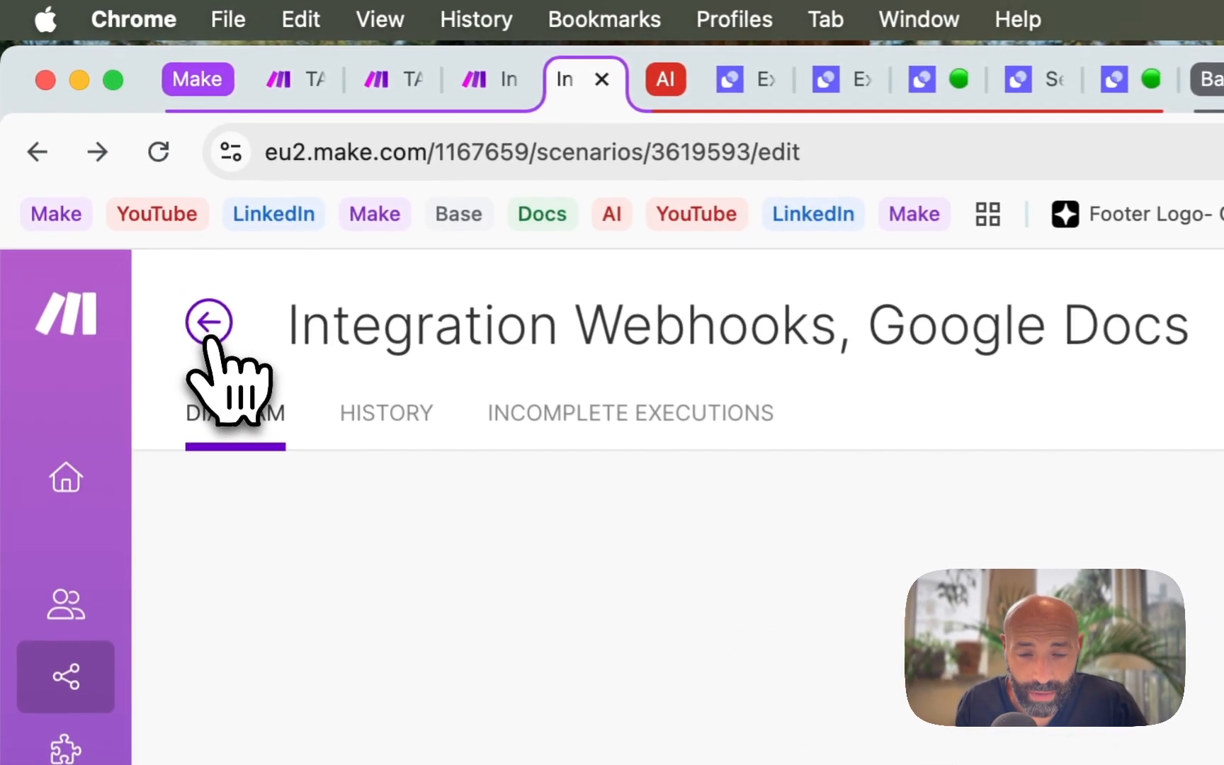
pyautogui.click(105, 165)
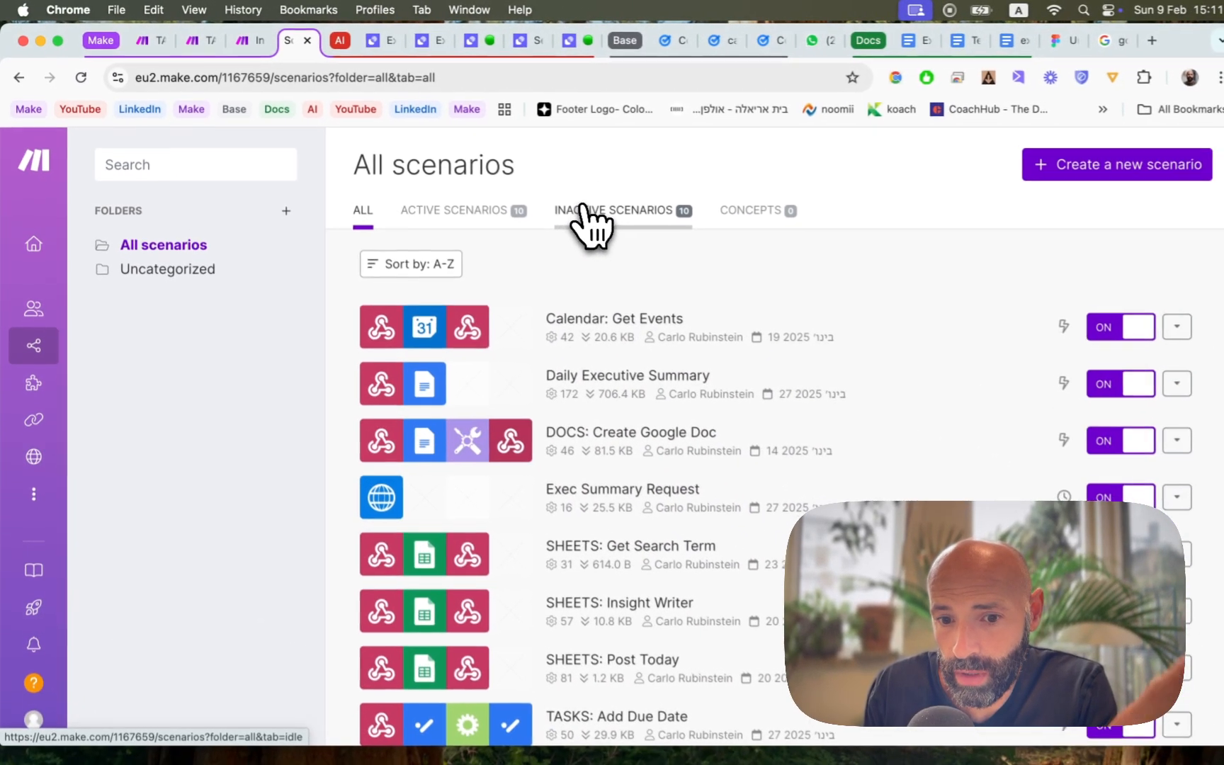
# Step: Look through the list of all scenarios and open the Daily Executive Summary scenario
pyautogui.scroll(-3, 556, 425)
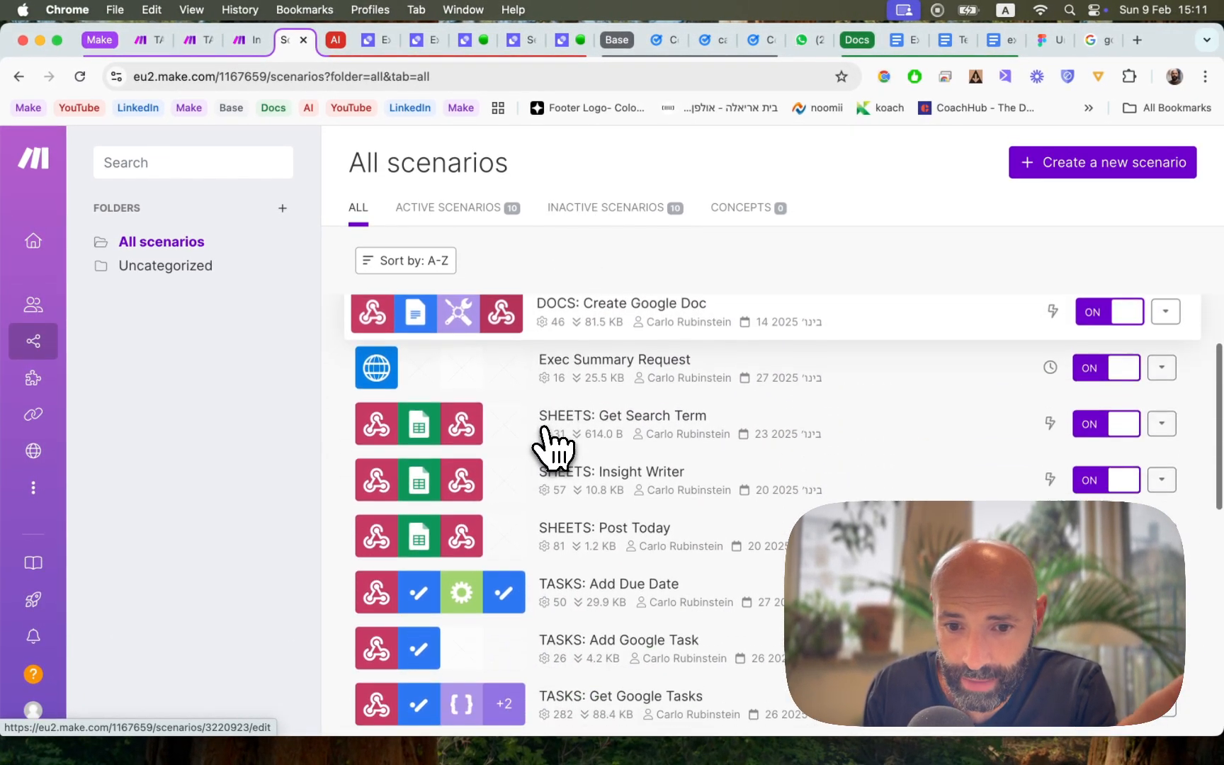
pyautogui.scroll(-2, 556, 446)
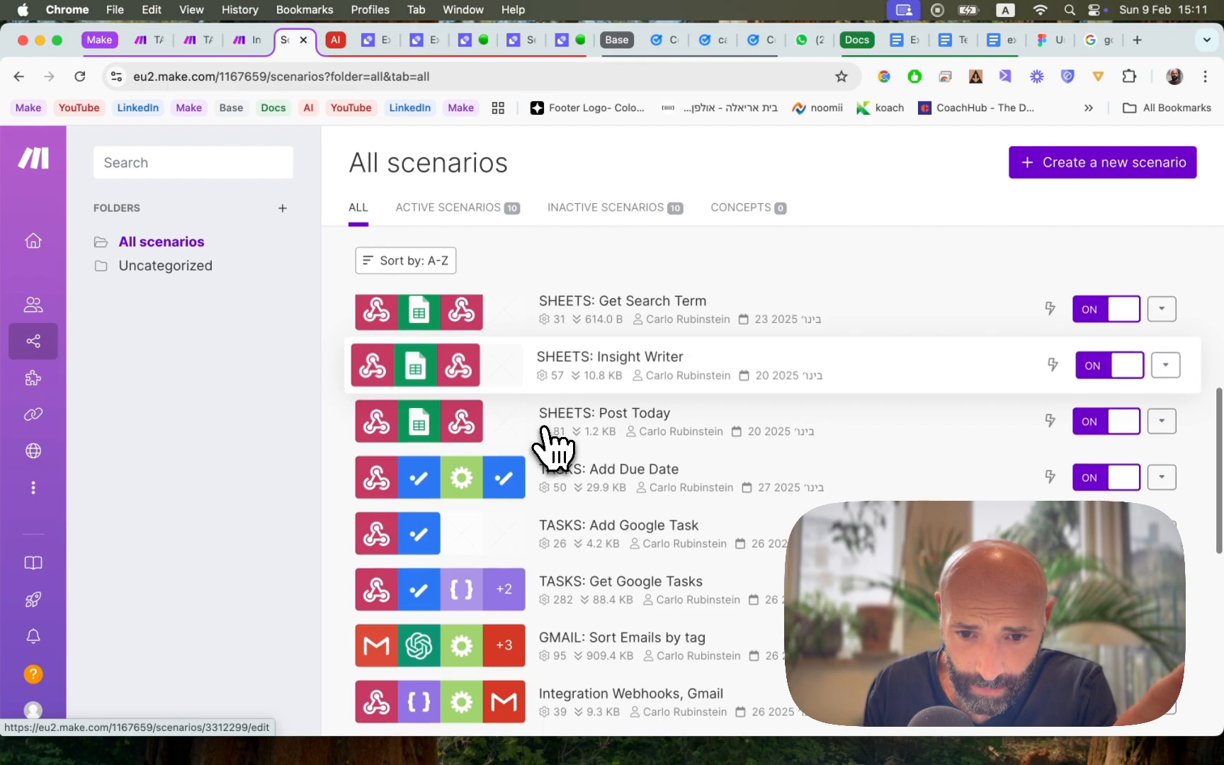
pyautogui.scroll(-1, 554, 447)
pyautogui.scroll(4, 554, 446)
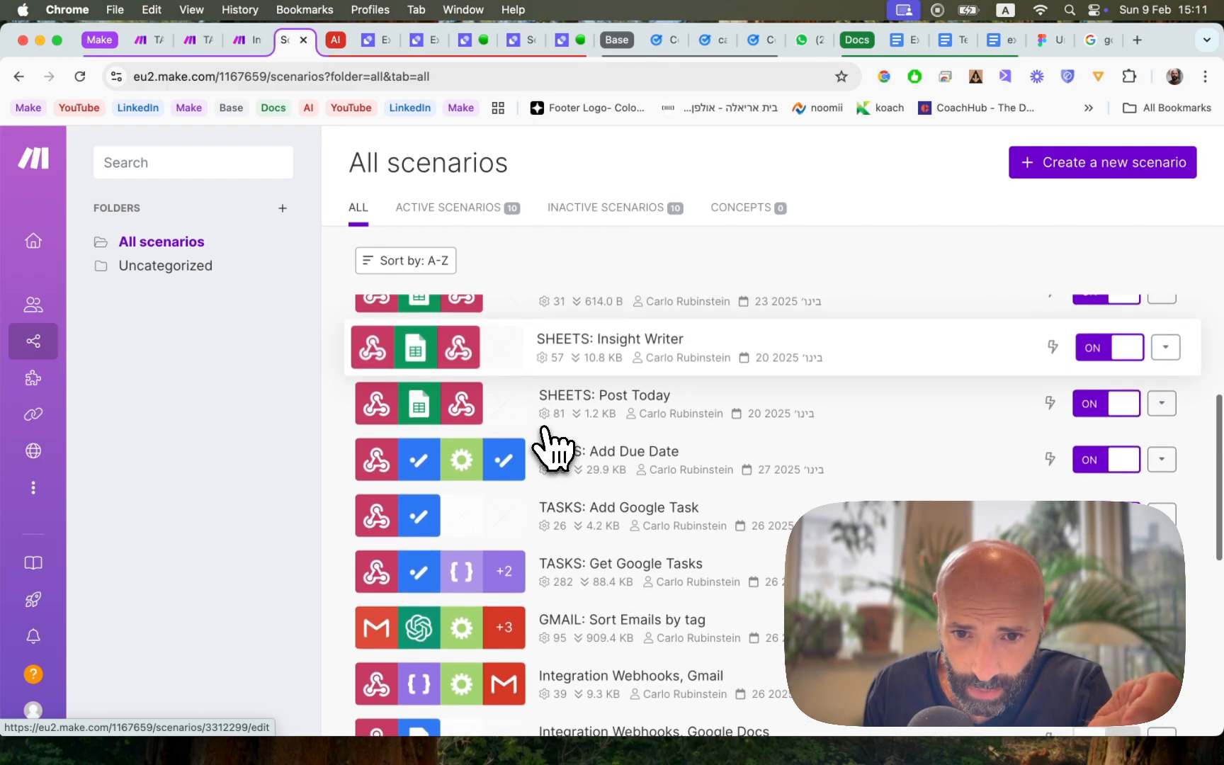
pyautogui.scroll(1, 549, 446)
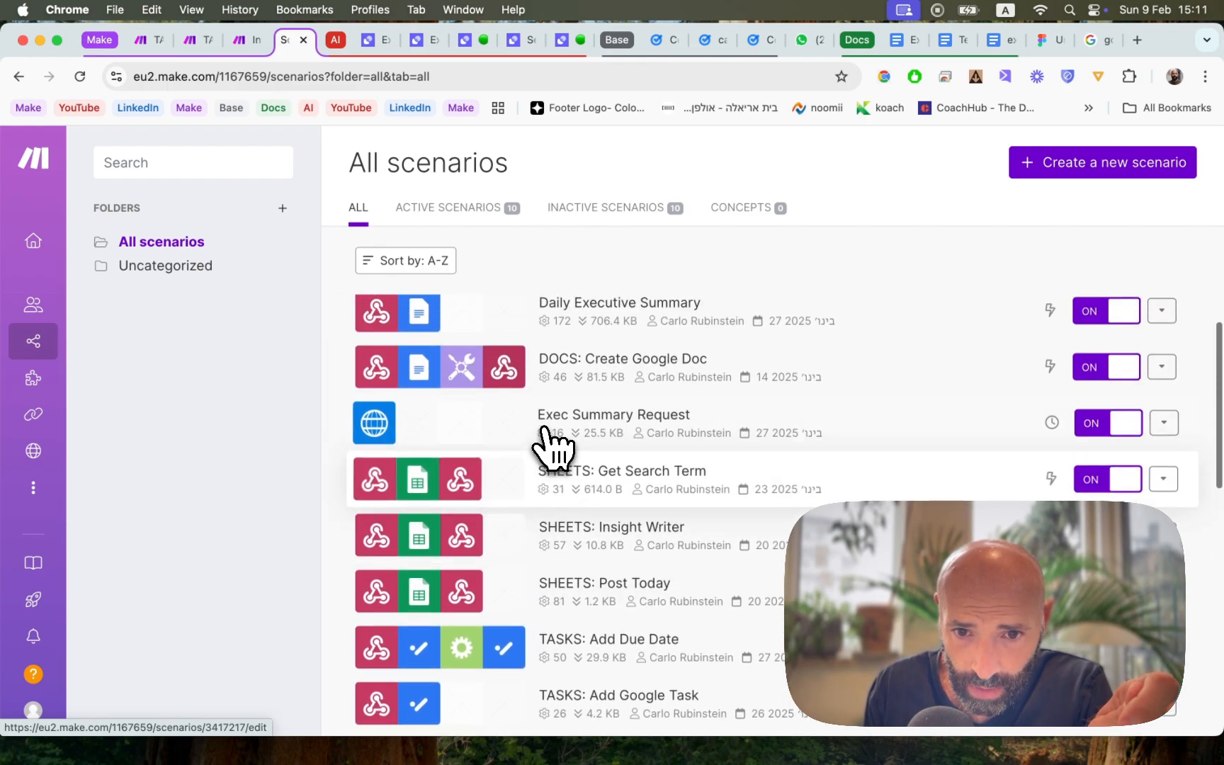
pyautogui.scroll(2, 581, 376)
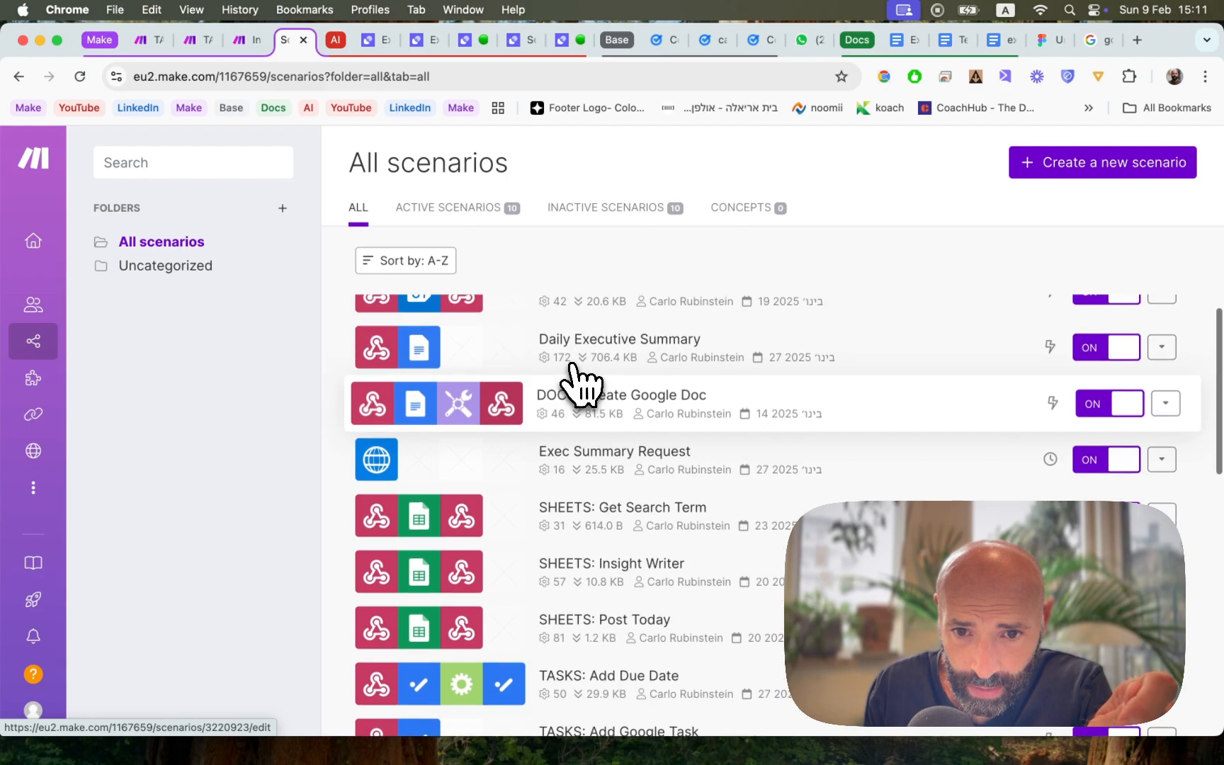
pyautogui.scroll(1, 582, 433)
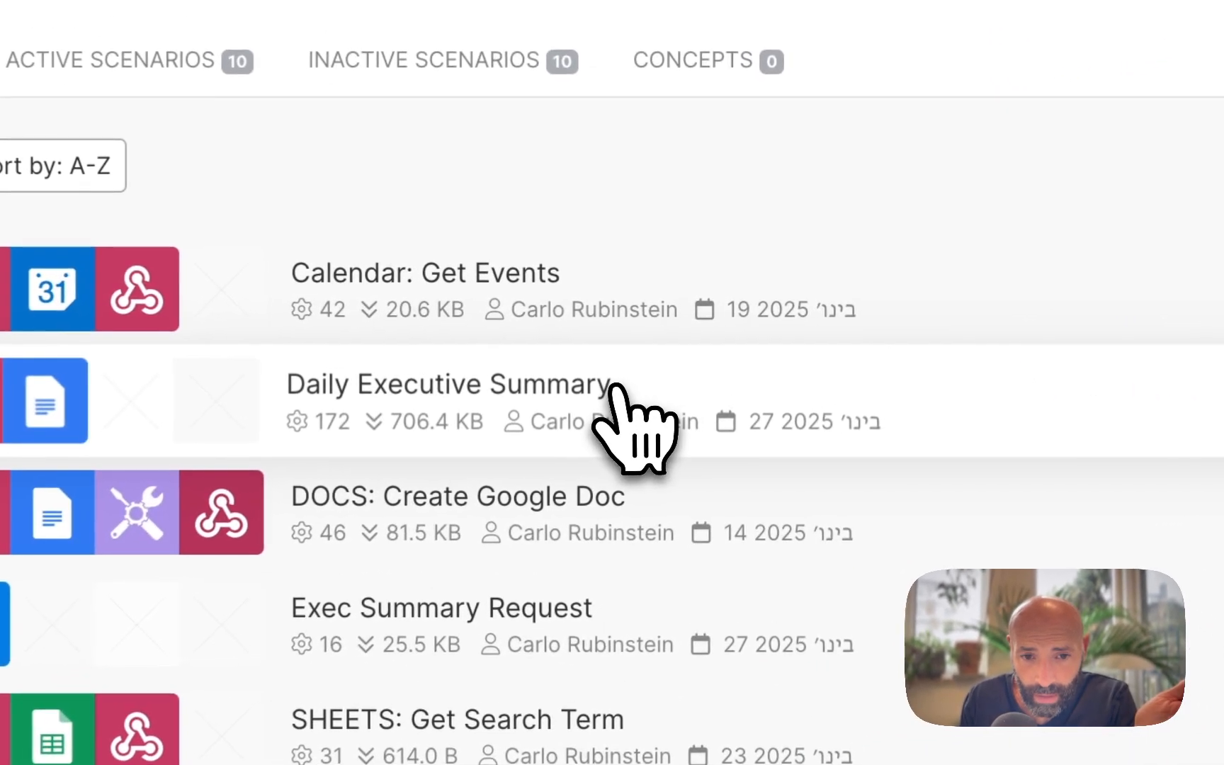
pyautogui.click(701, 374)
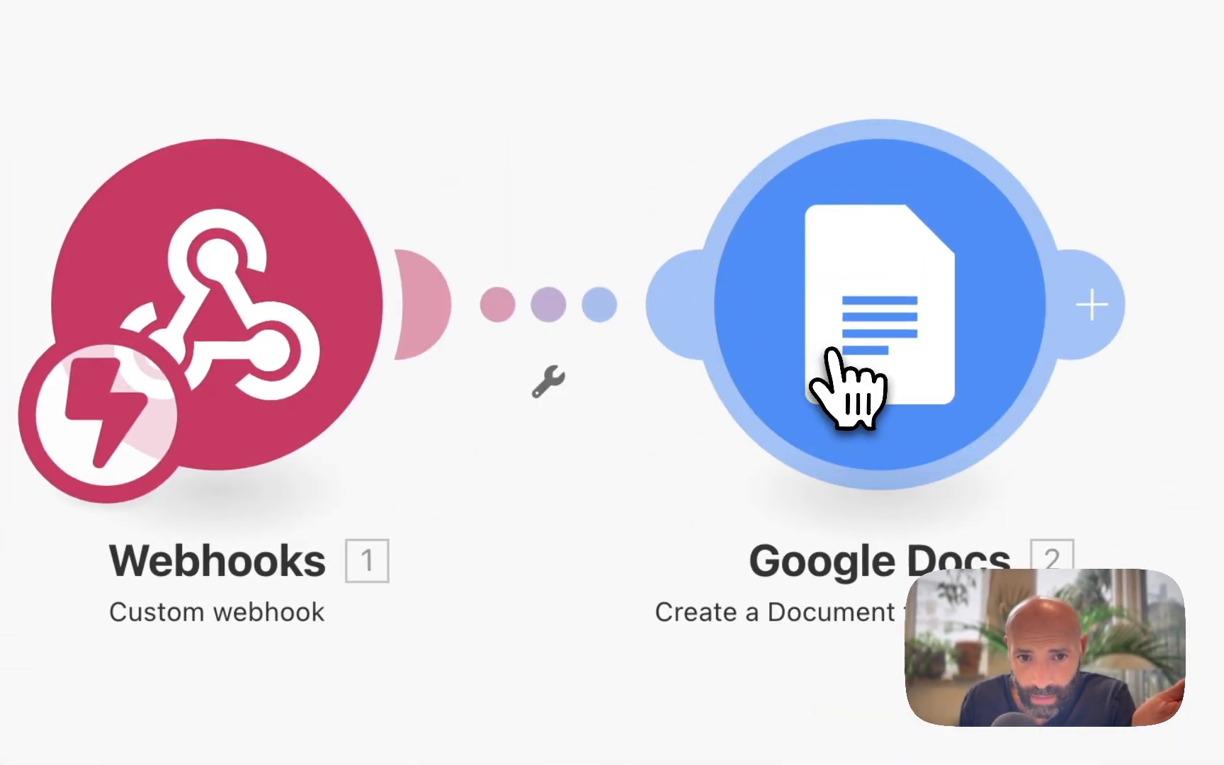
# Step: Examine the Google Docs module's template, title, folder and placeholder values mapped from the webhook in the Daily Executive Summary scenario
pyautogui.click(835, 354)
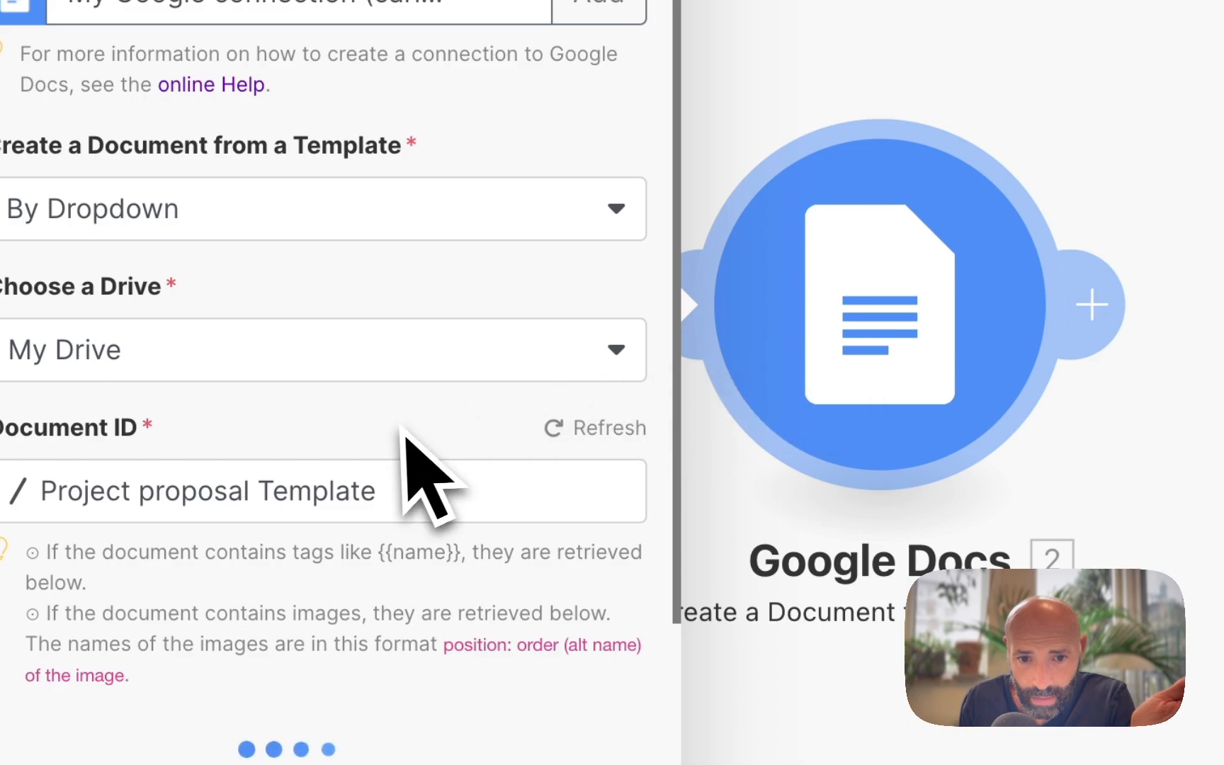
pyautogui.scroll(-1, 402, 430)
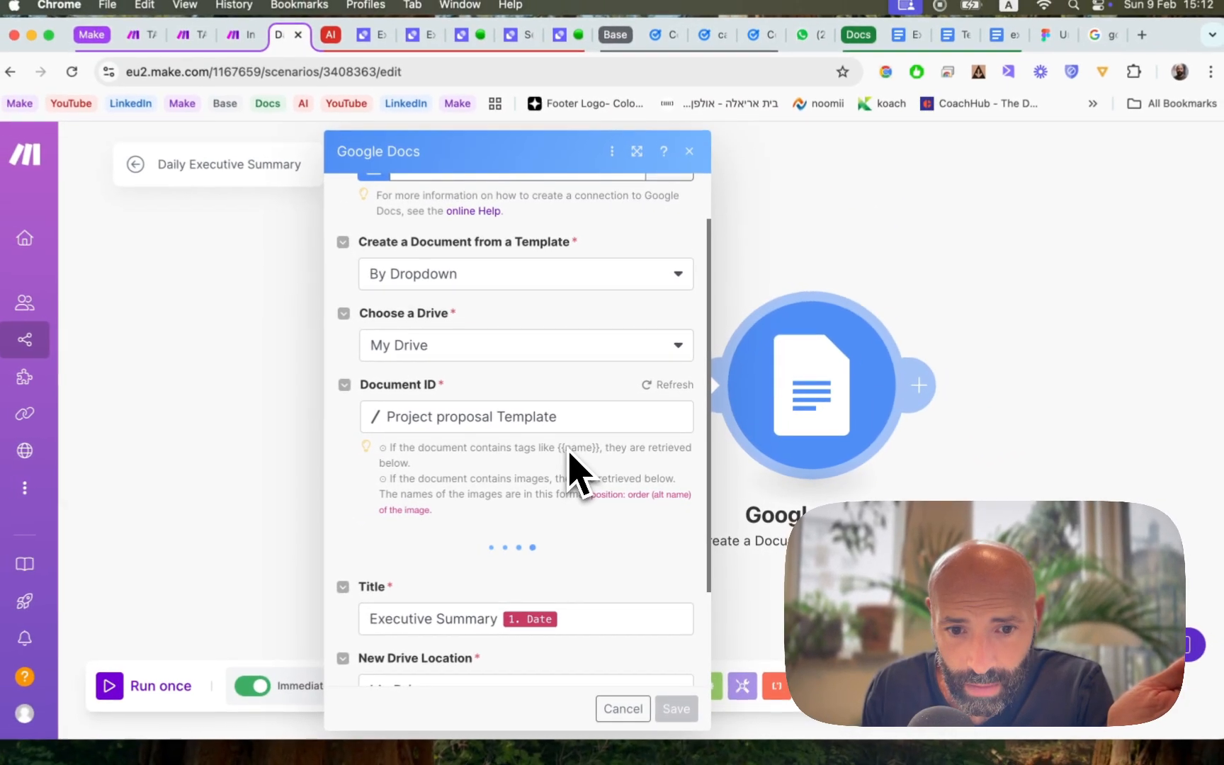
pyautogui.scroll(-2, 400, 433)
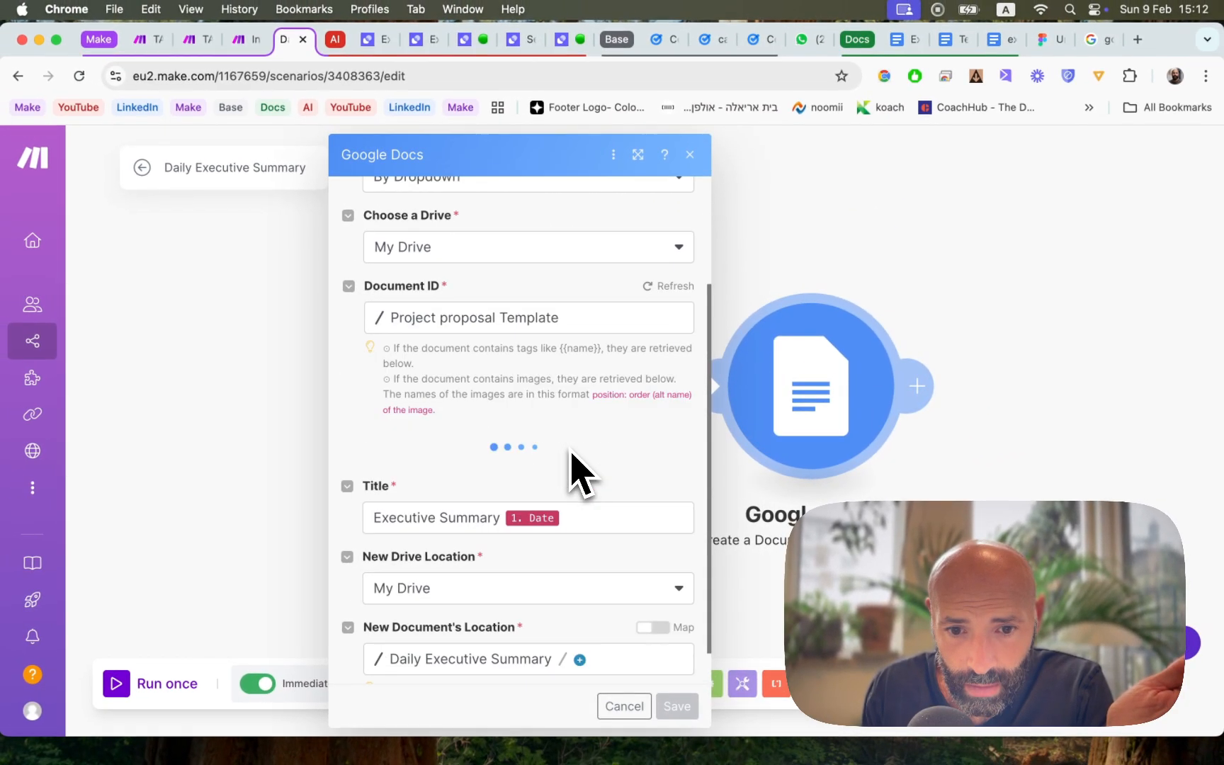
pyautogui.scroll(-1, 575, 473)
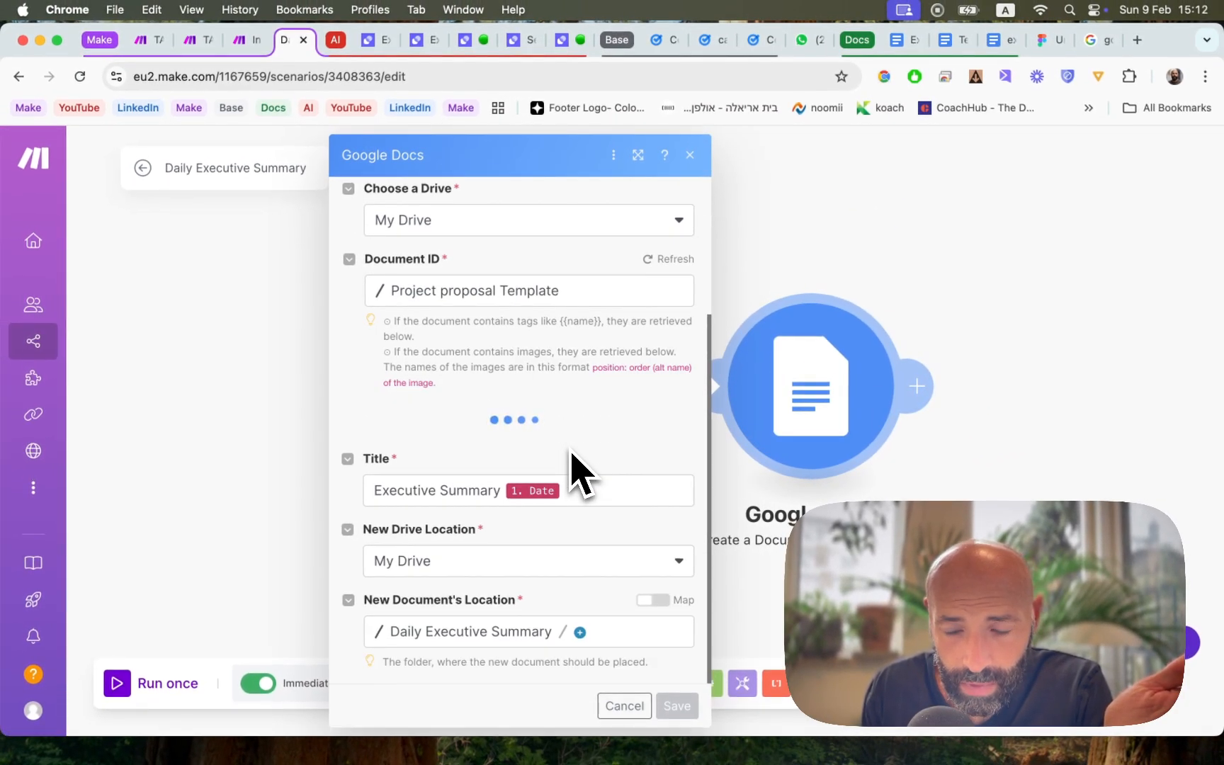
pyautogui.scroll(-6, 575, 473)
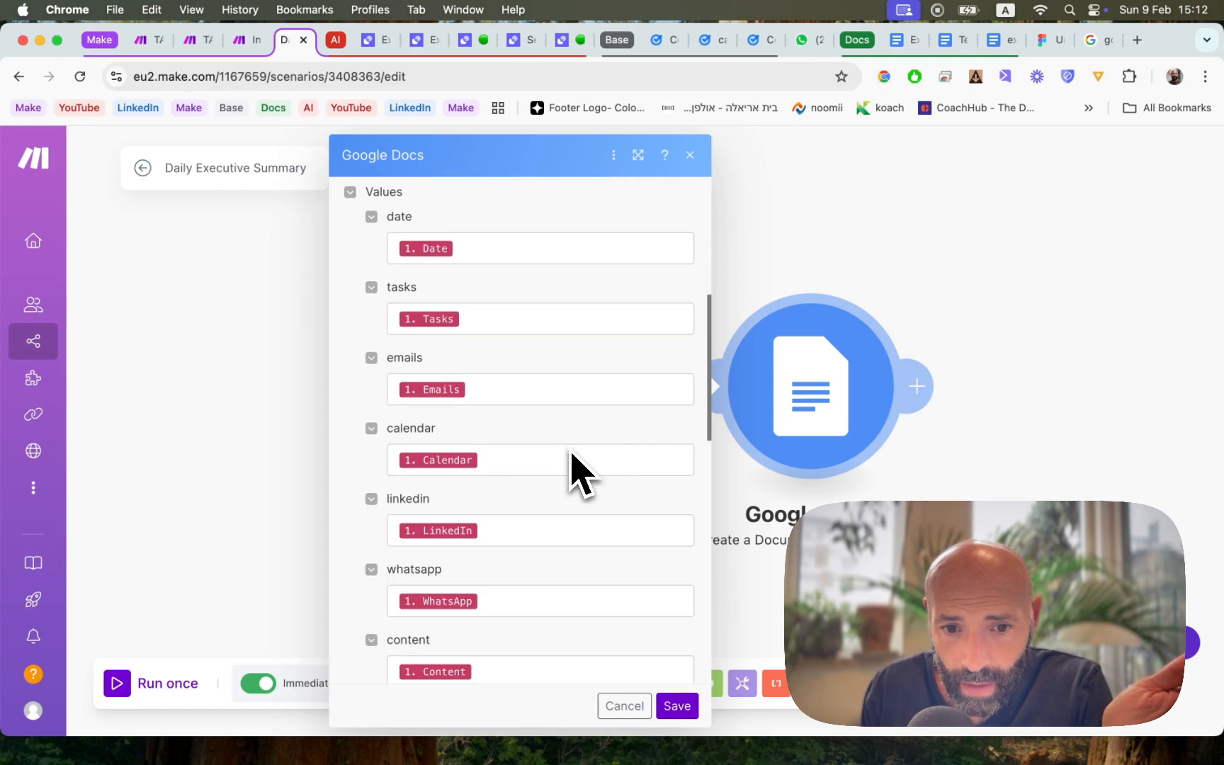
pyautogui.scroll(-5, 575, 473)
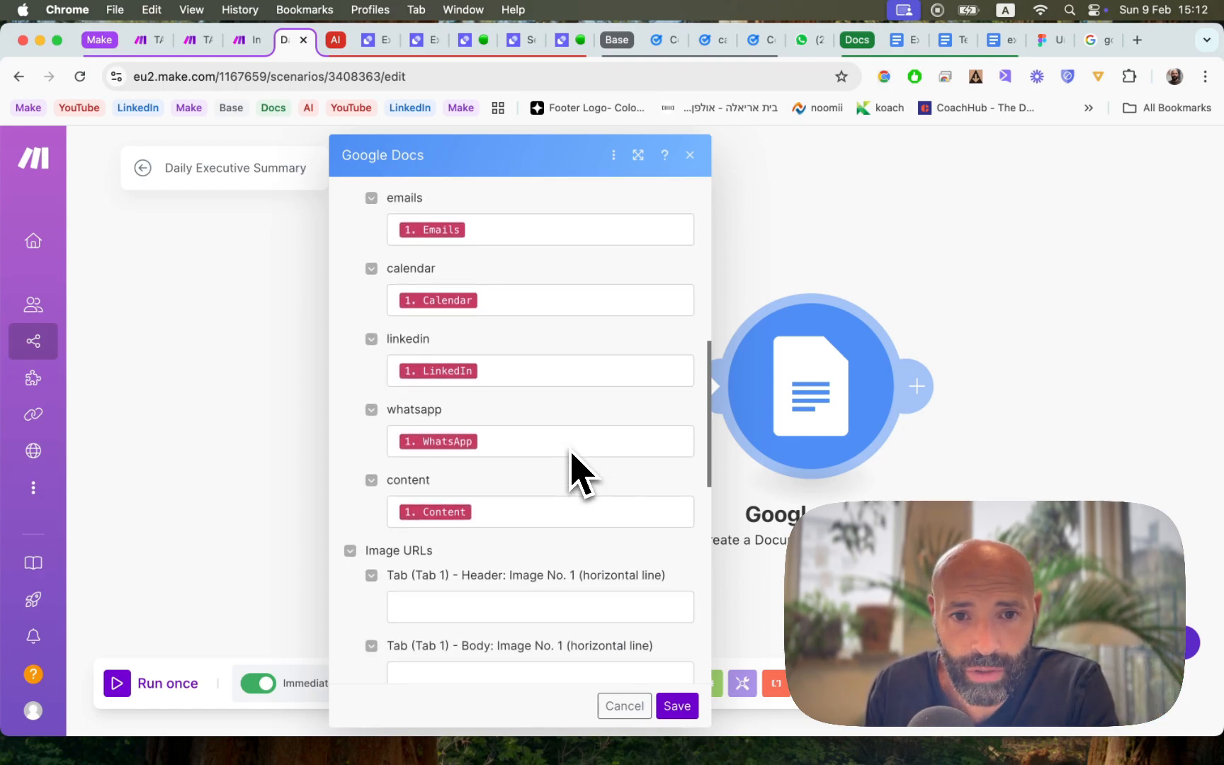
pyautogui.scroll(9, 577, 471)
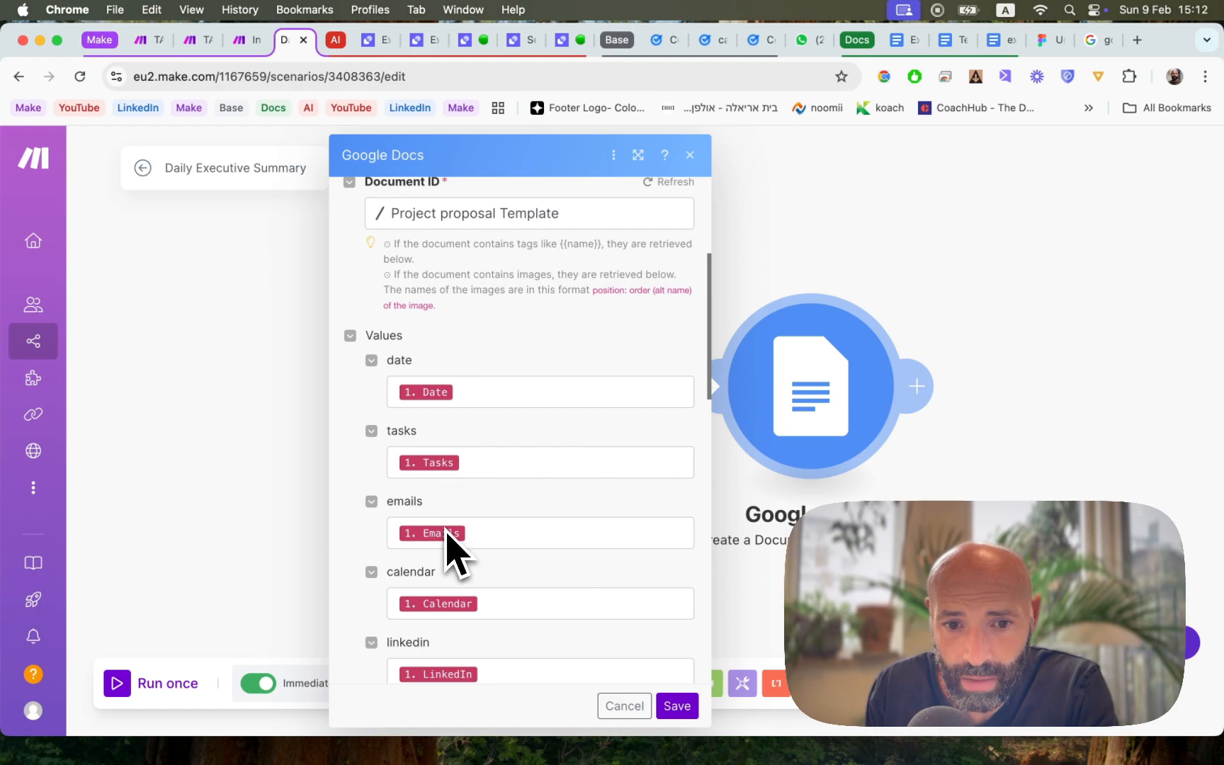
pyautogui.scroll(-2, 446, 609)
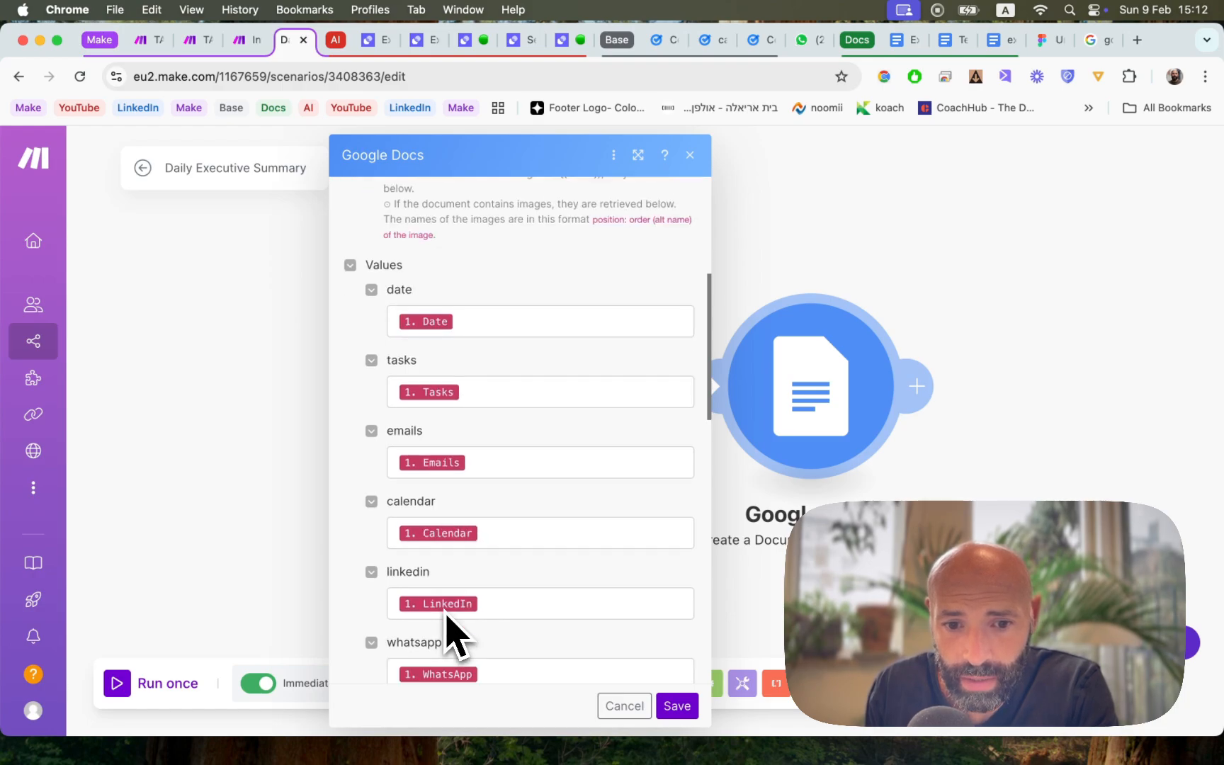
pyautogui.scroll(-4, 446, 617)
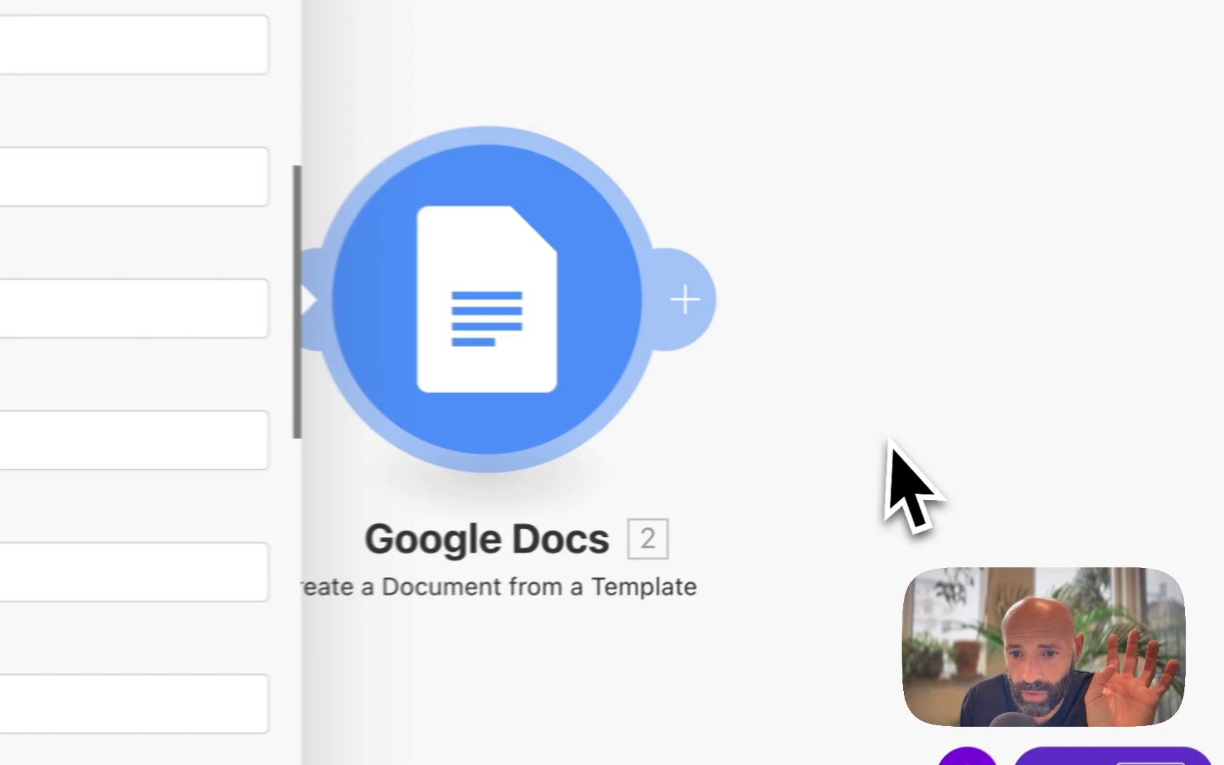
# Step: Close the module settings and the Daily Executive Summary scenario's tab, and switch to the FigJam diagram
pyautogui.click(1029, 462)
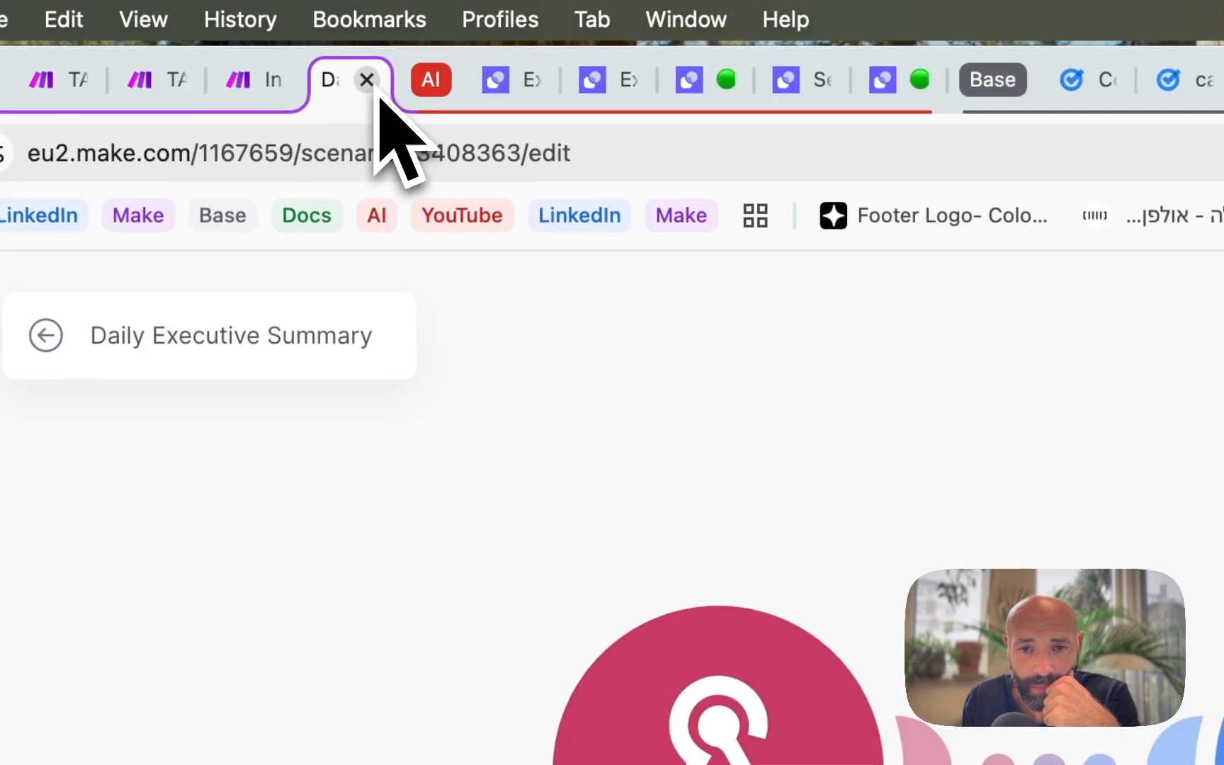
pyautogui.click(375, 90)
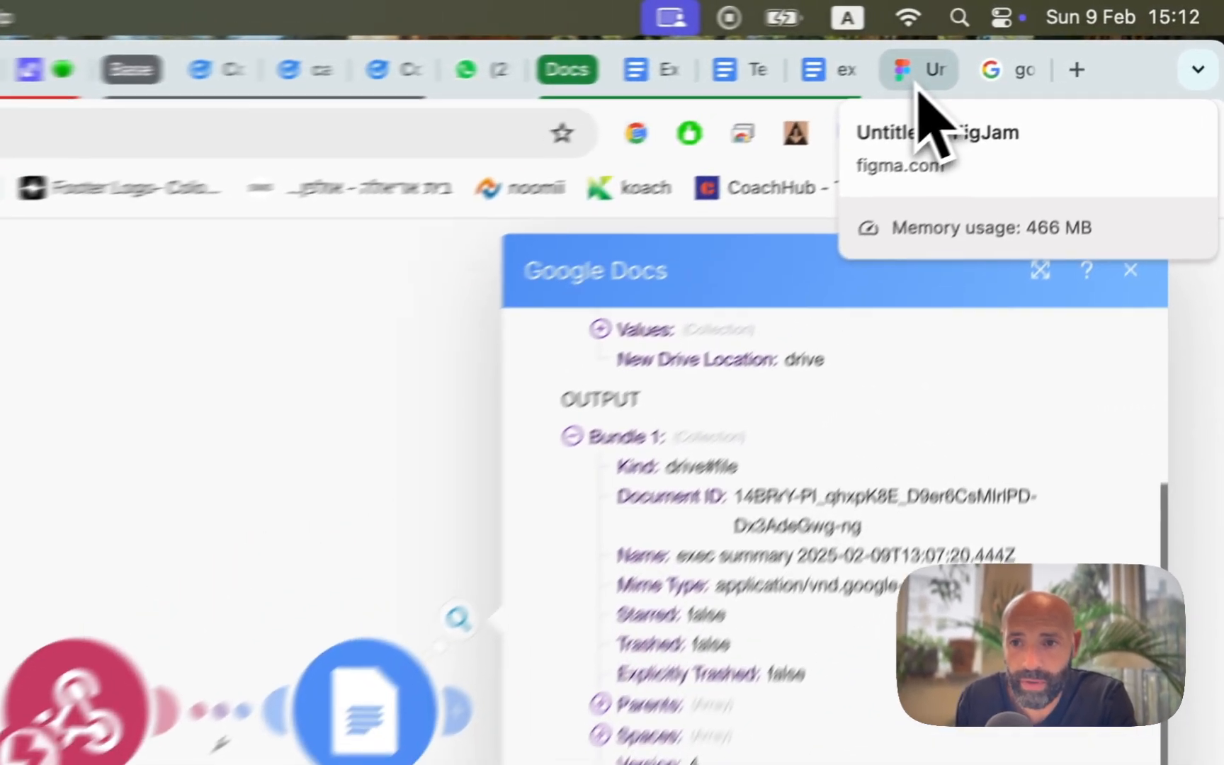
pyautogui.click(1047, 49)
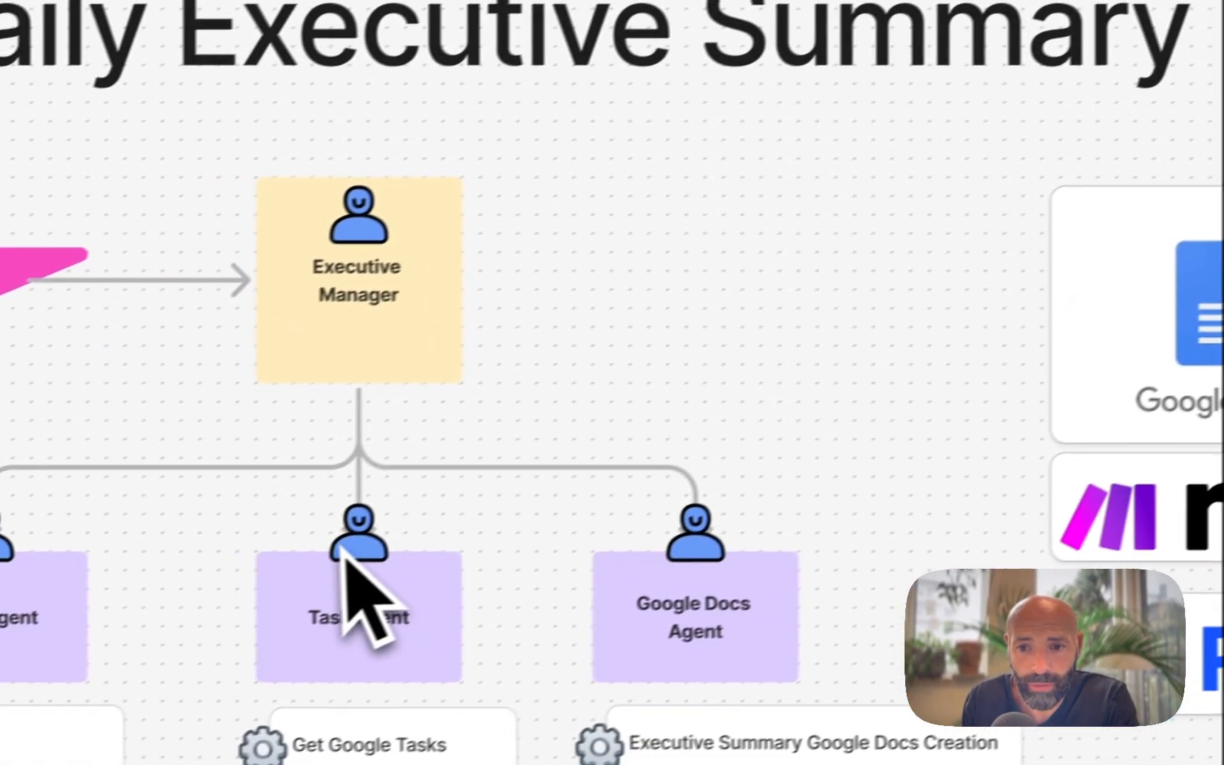